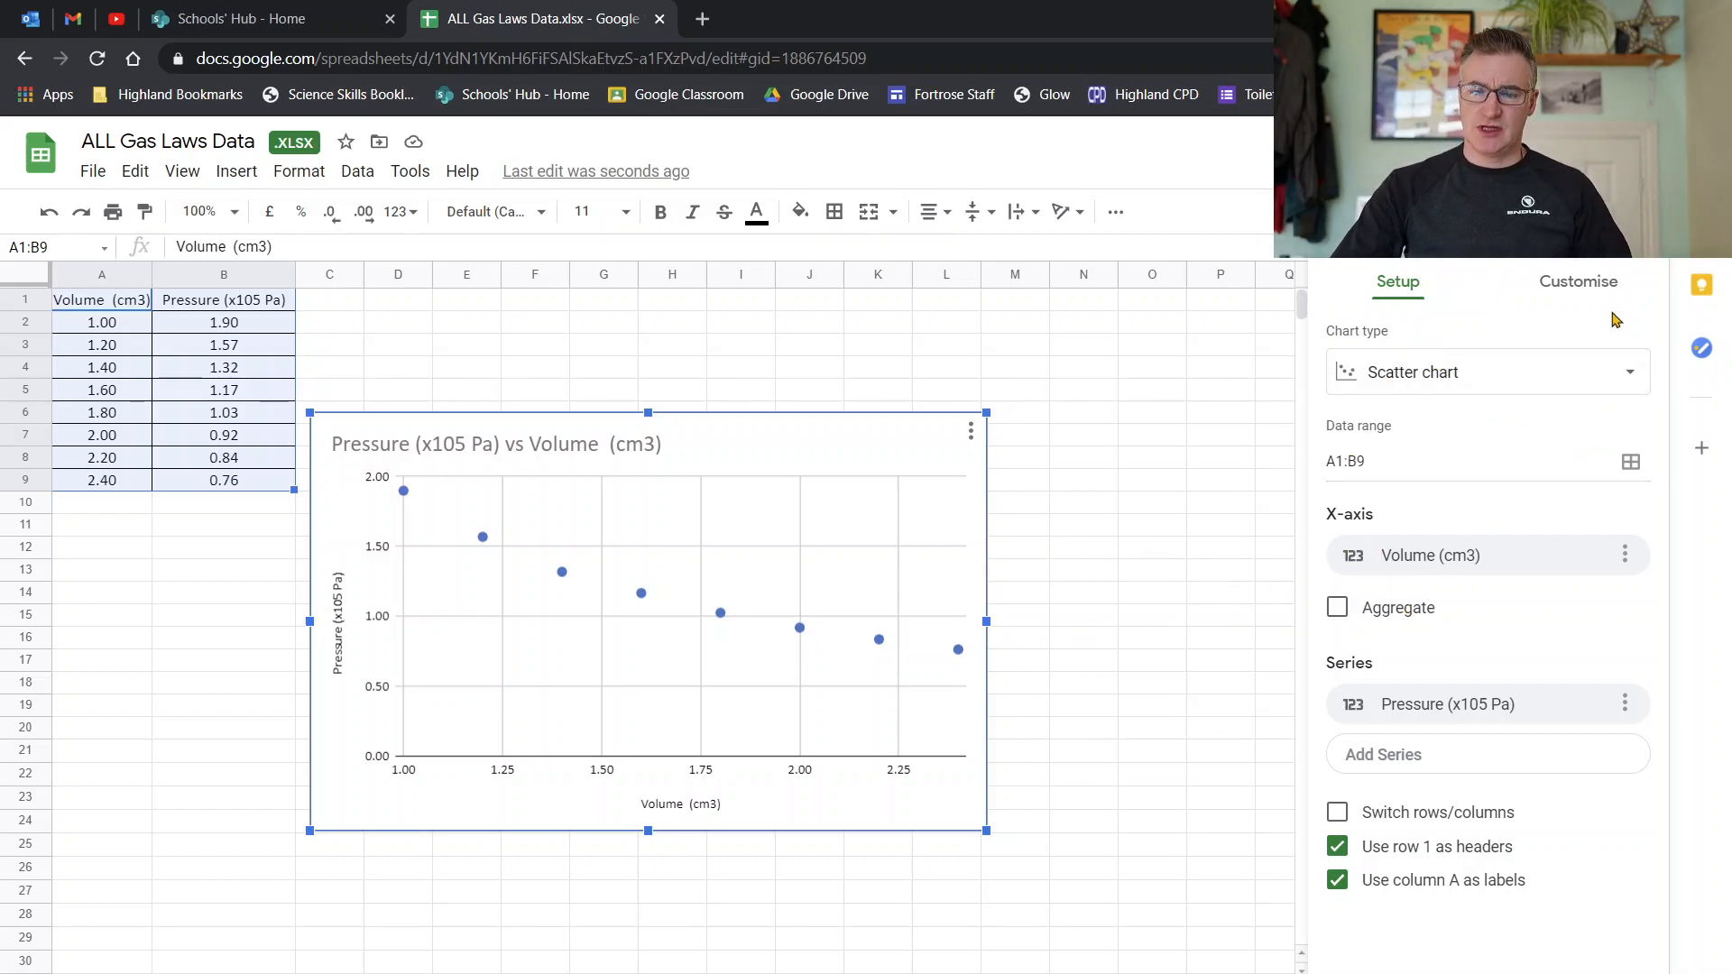
Try the chart as a line chart and return its type to Scatter chart.
click(1540, 373)
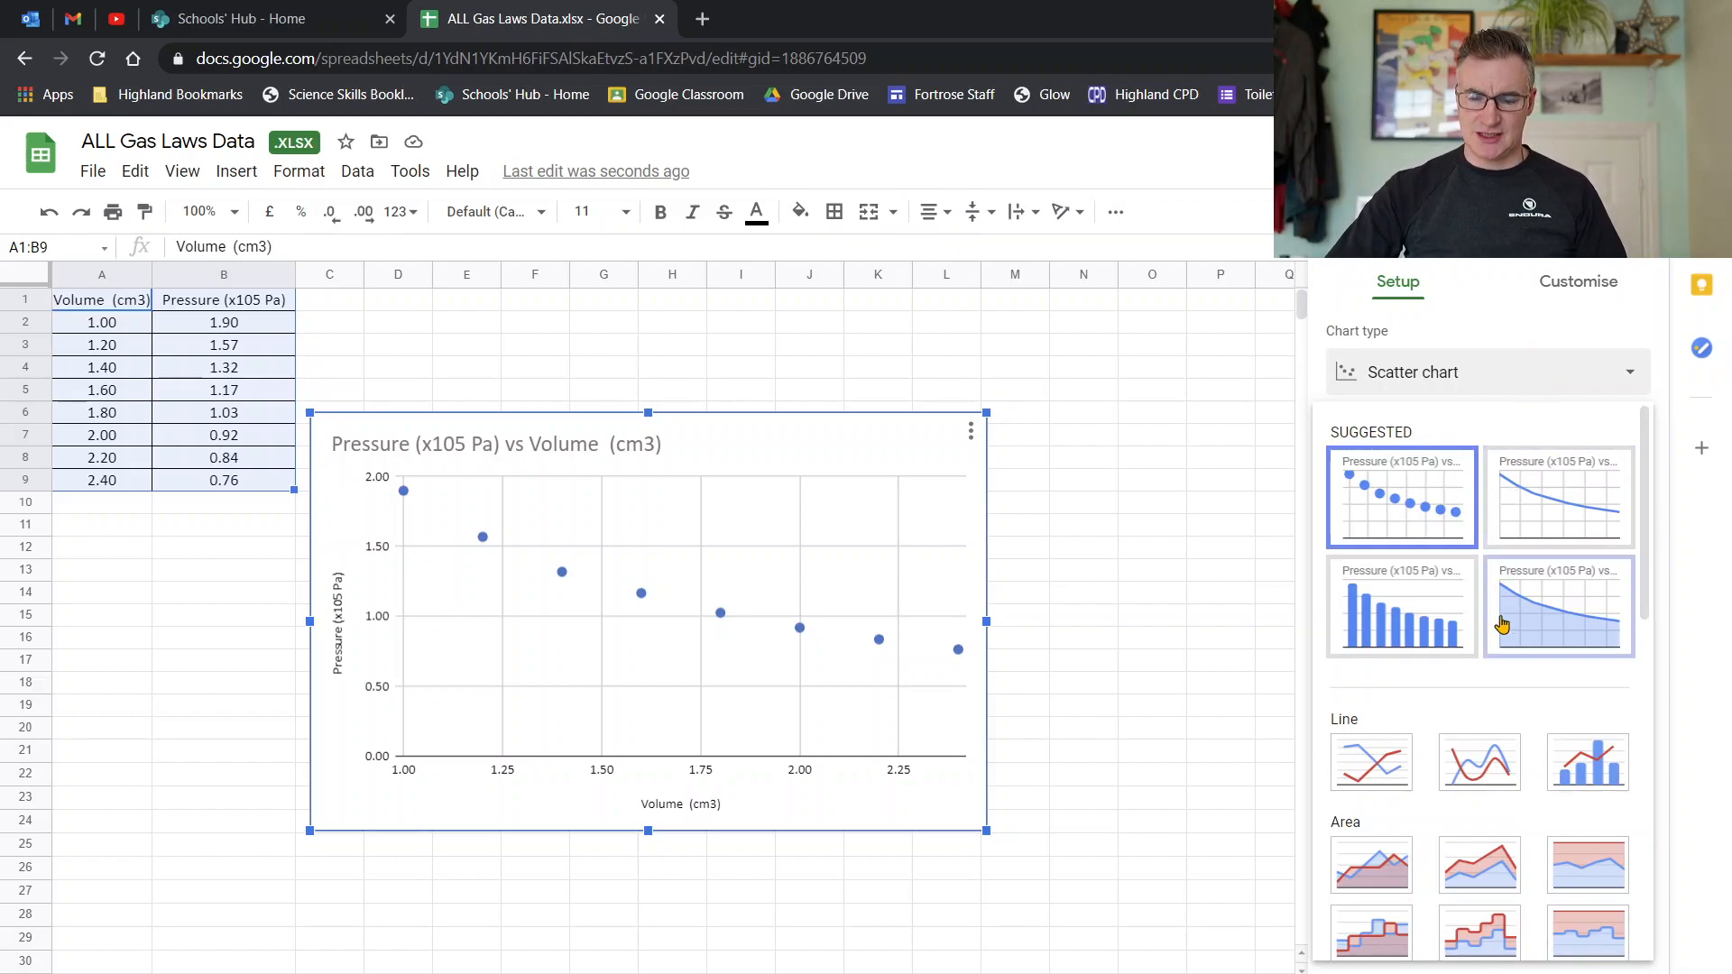
click(1394, 773)
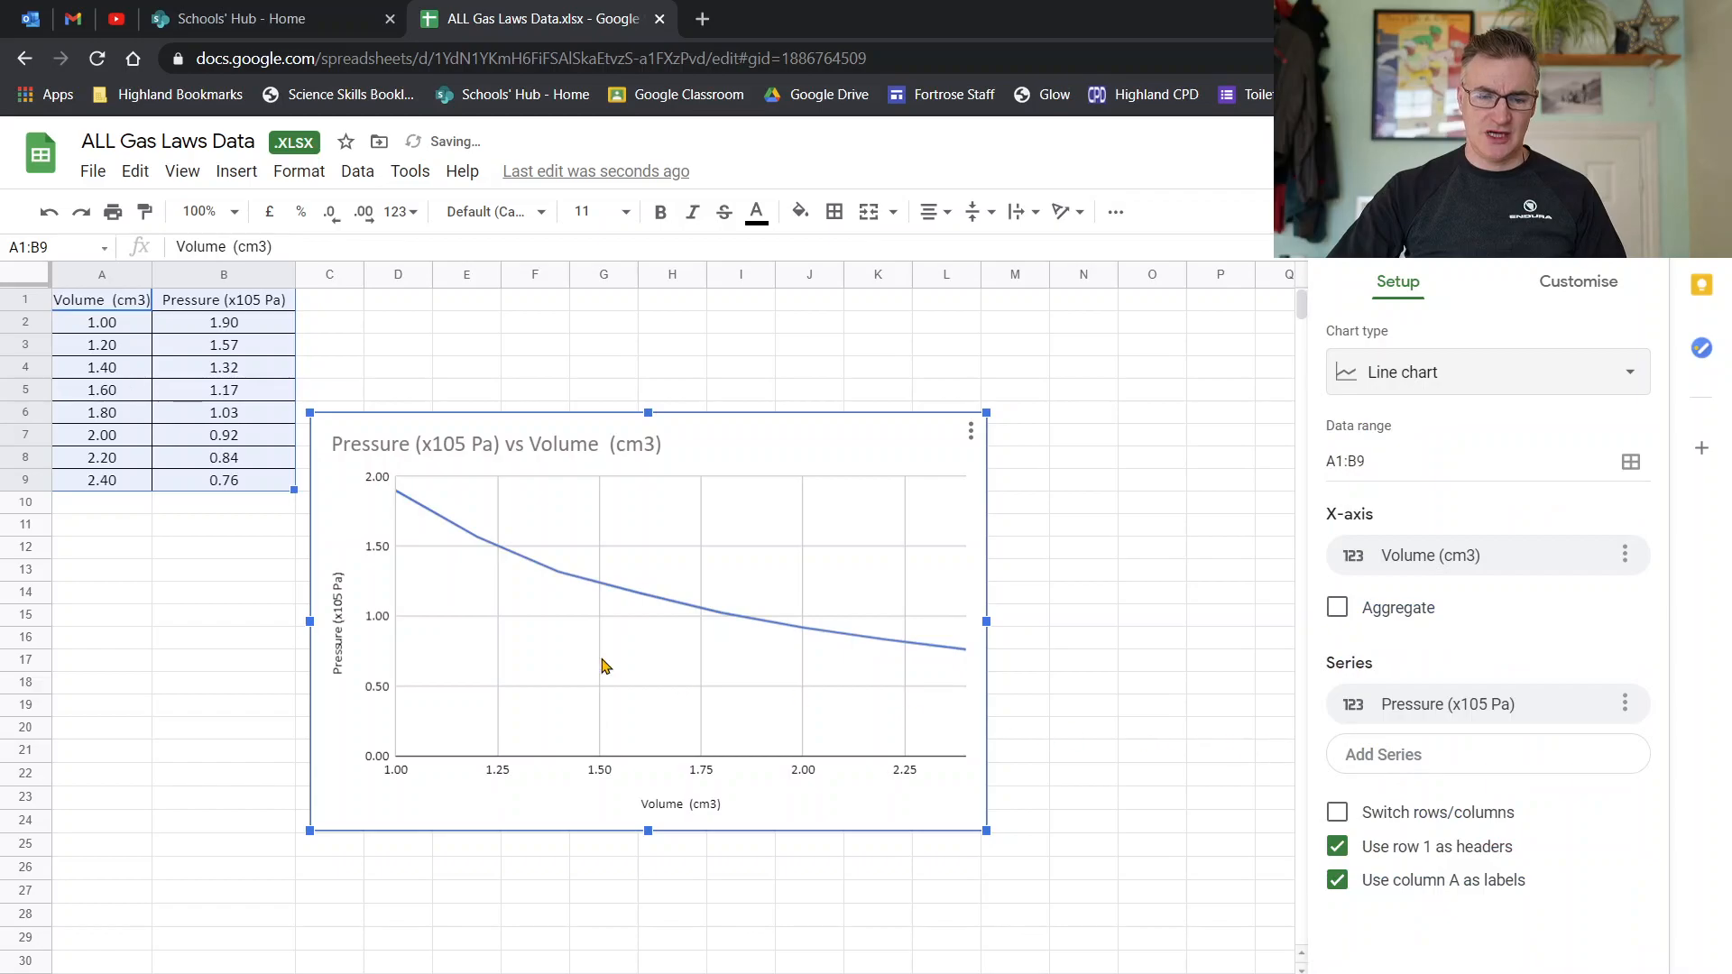
click(1398, 377)
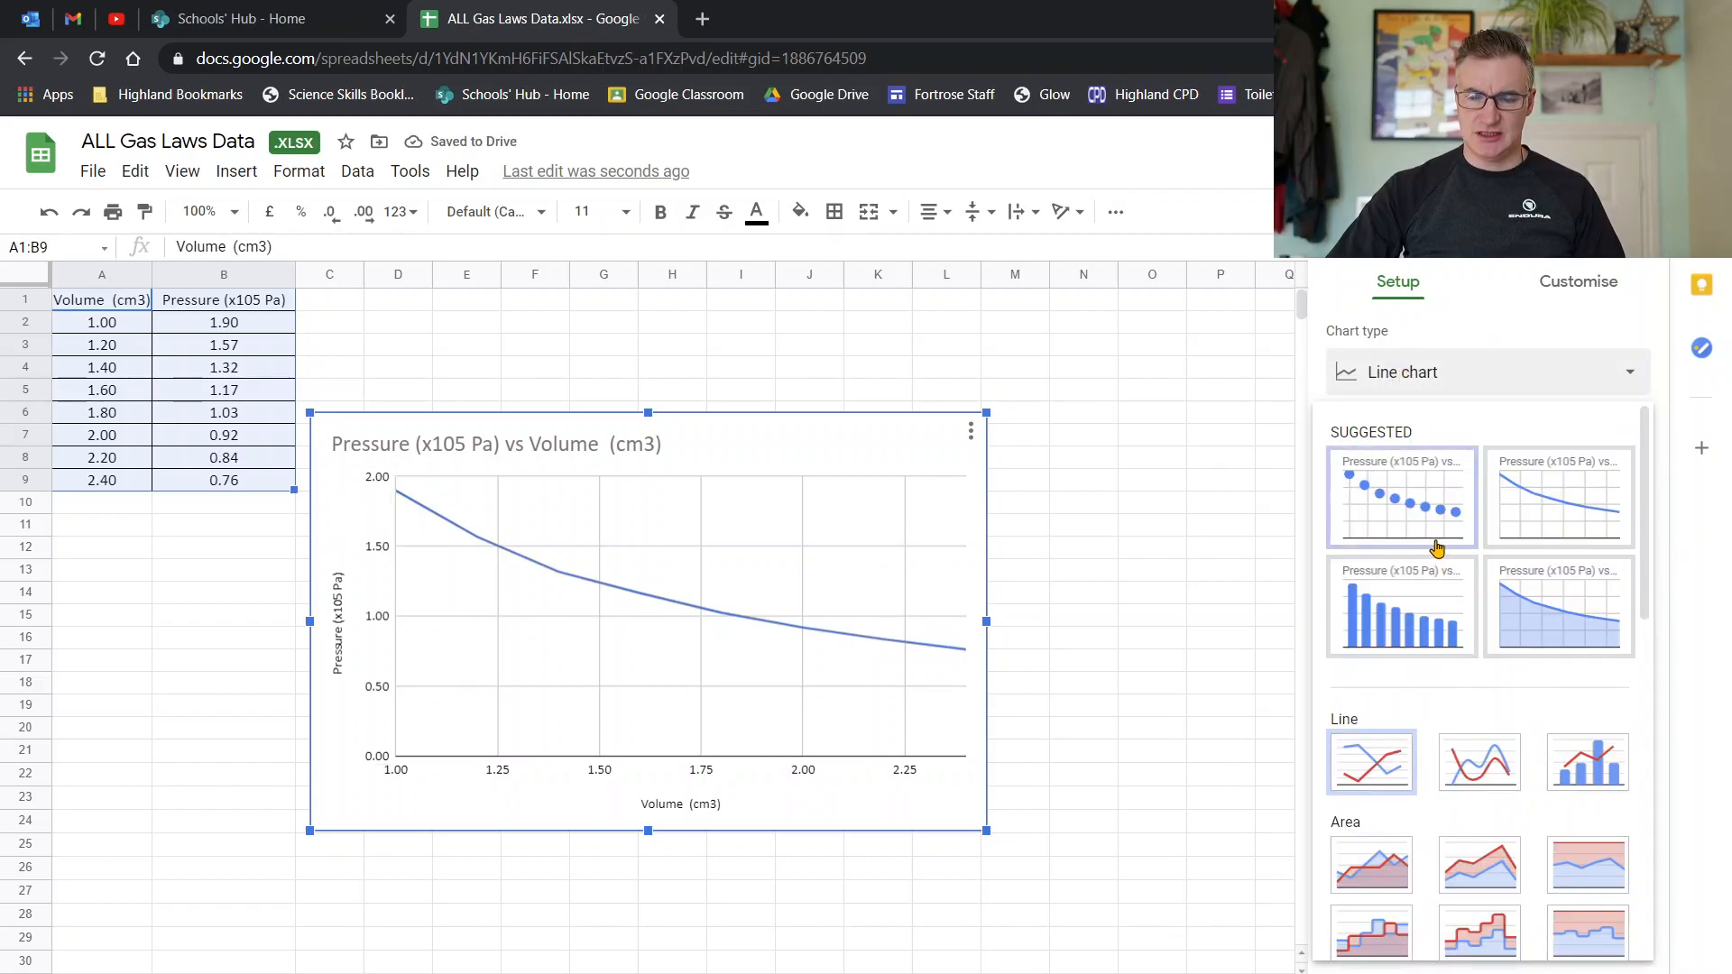
scroll(1404, 675, down, 5)
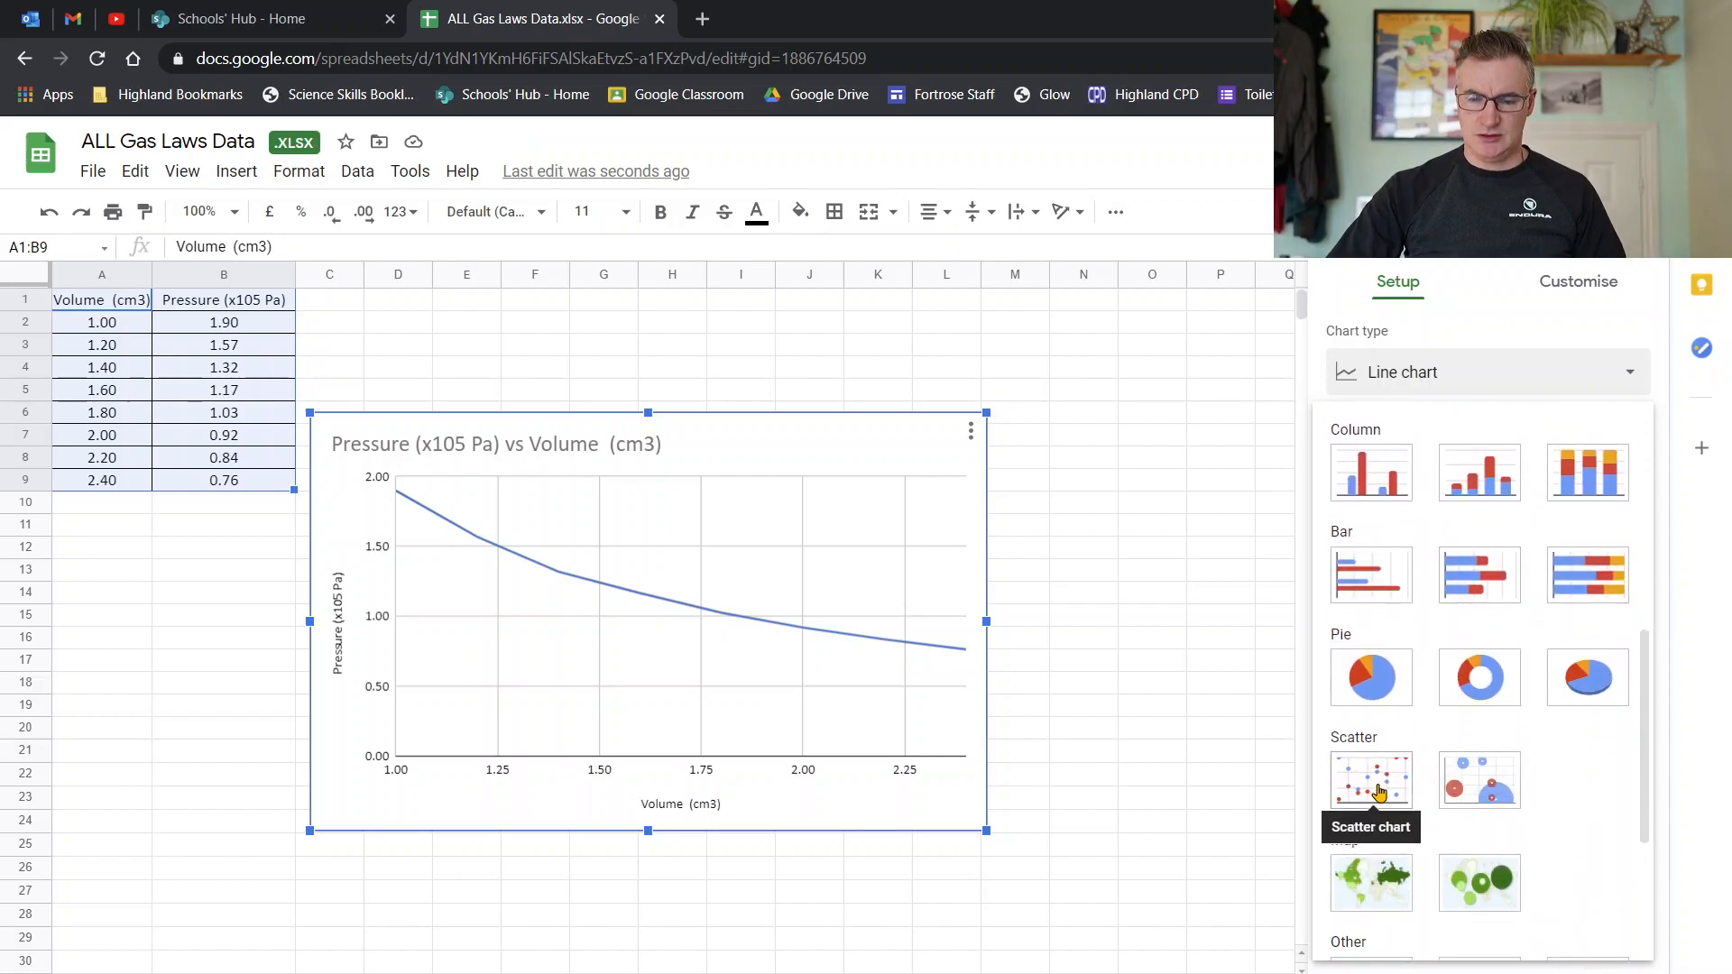
click(1380, 790)
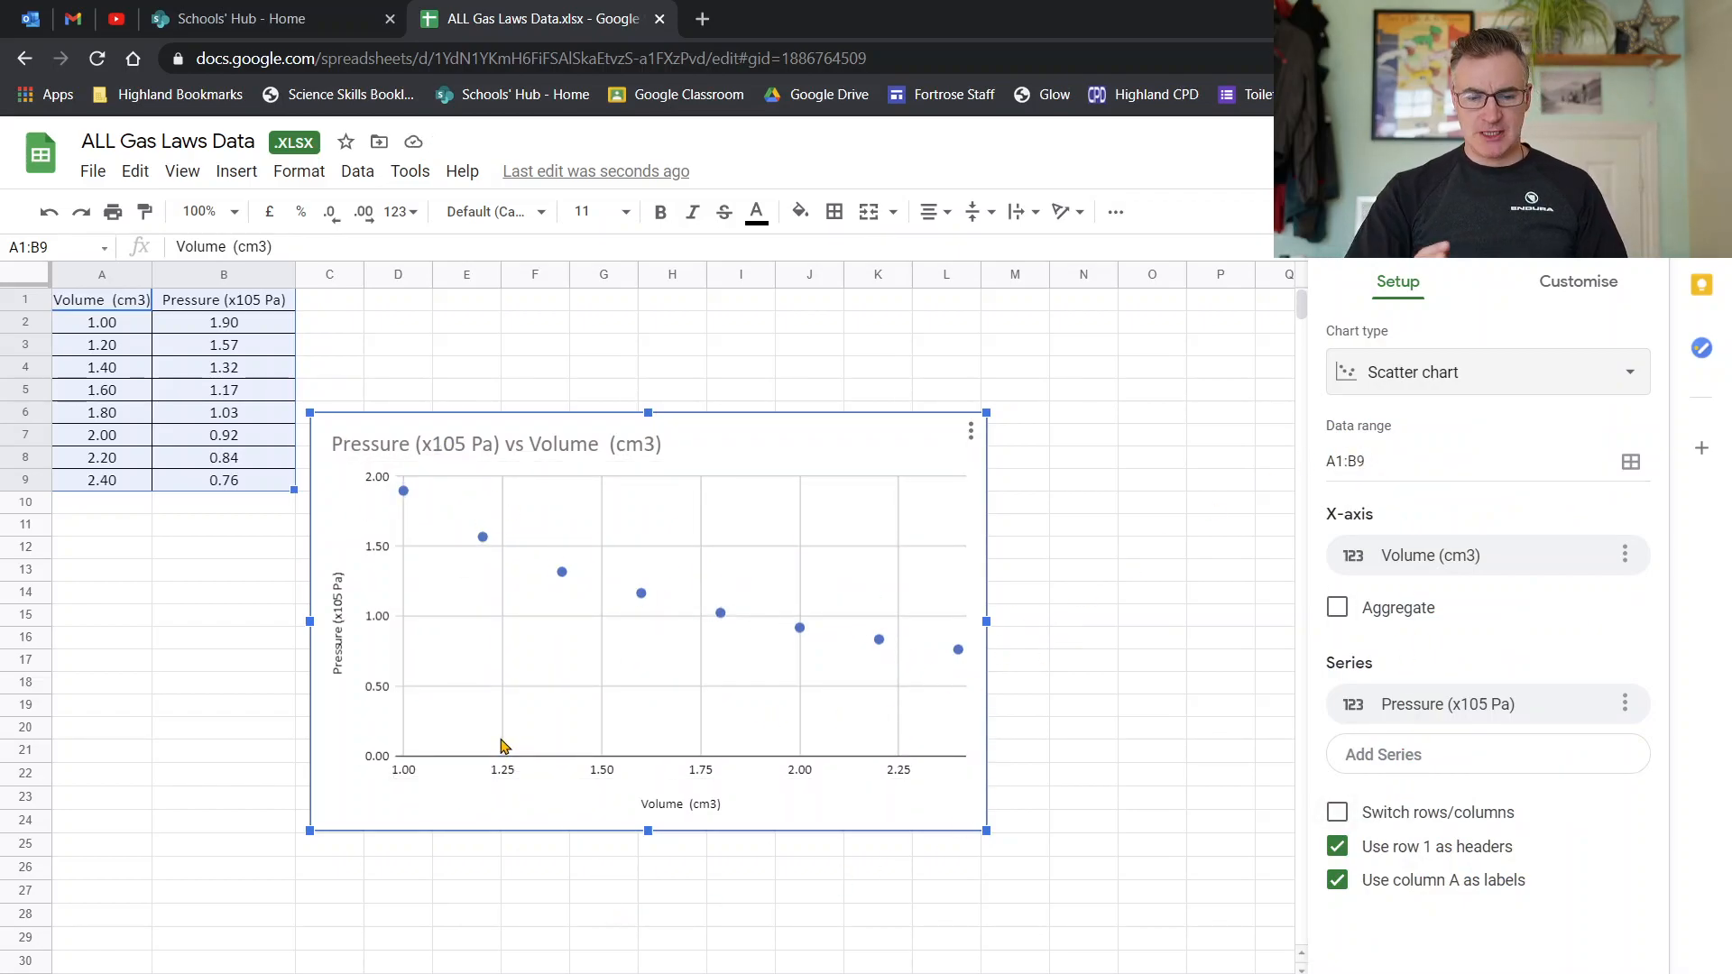
Enlarge the chart so that it extends across to column O and from row 2 down to row 28.
drag(986, 621, 1200, 632)
drag(754, 413, 755, 319)
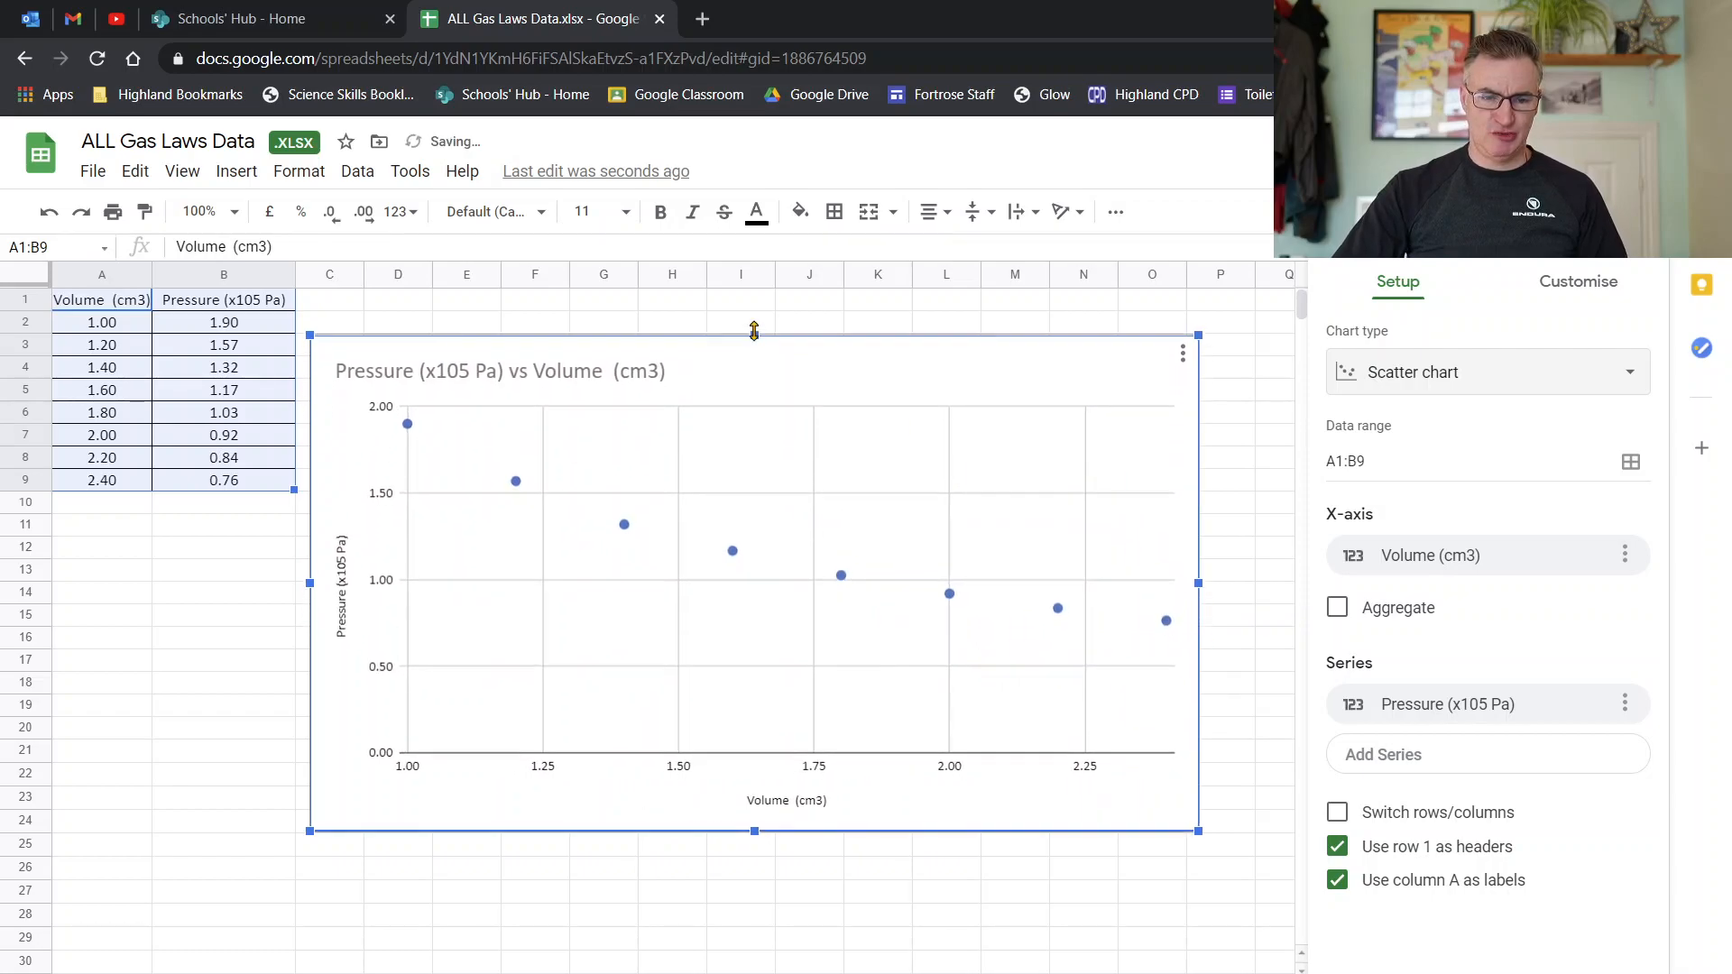
drag(755, 832, 765, 922)
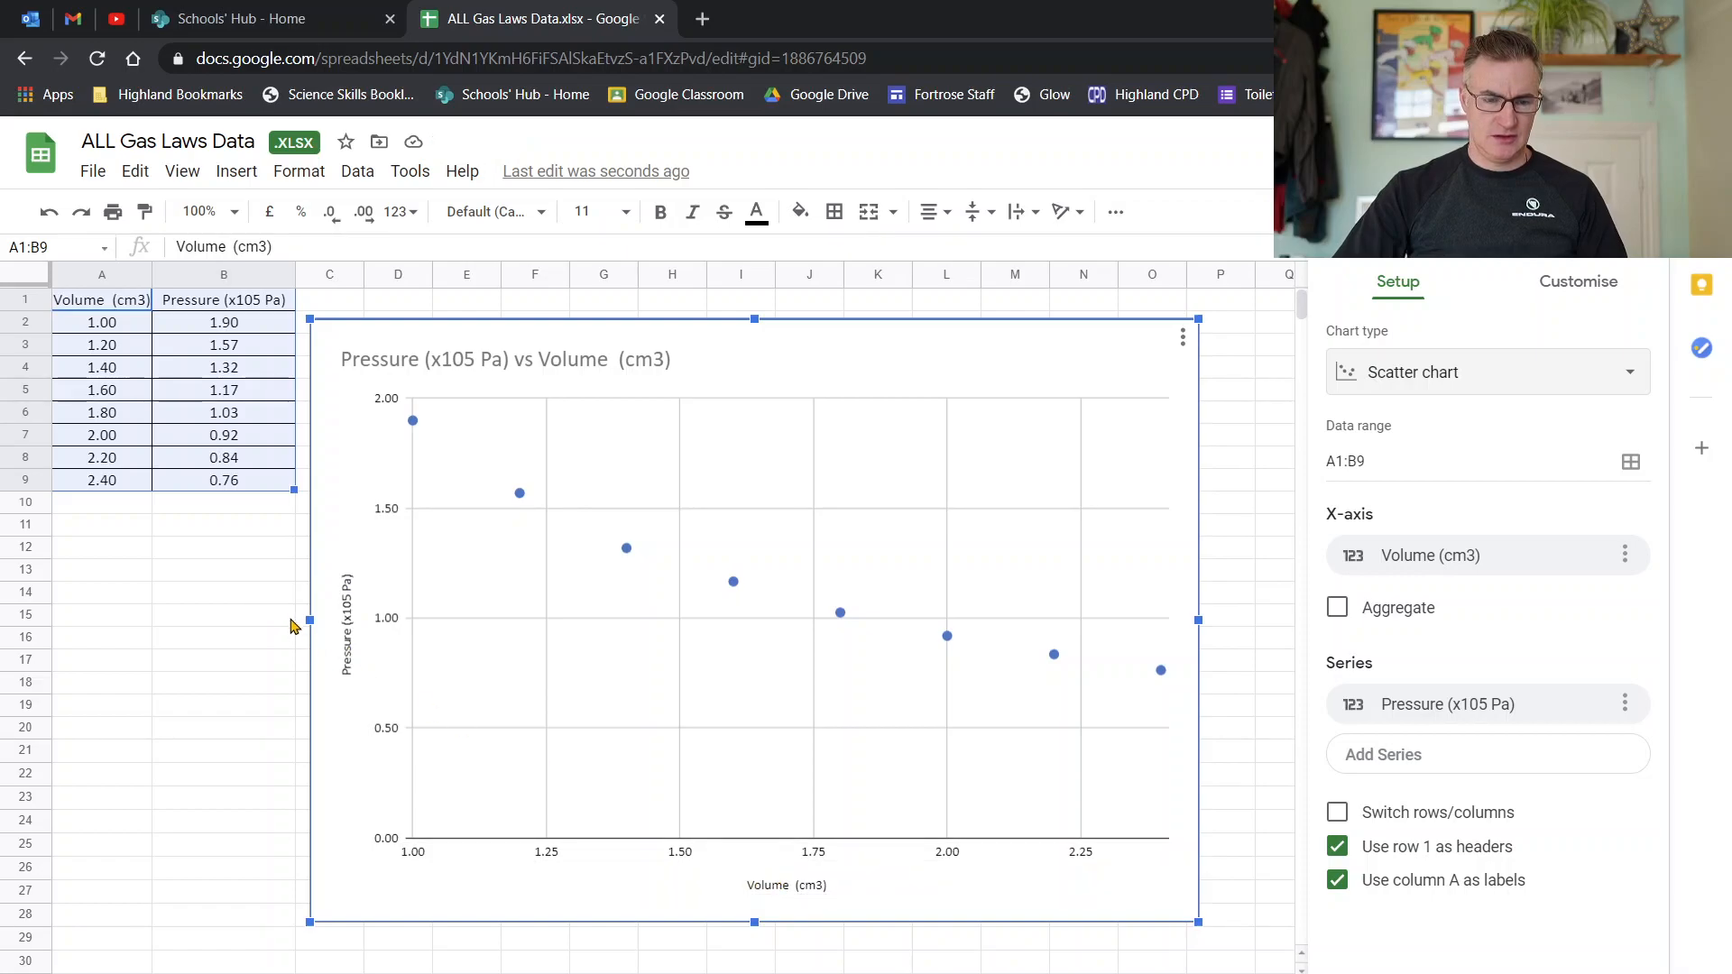
Change the chart's vertical axis title to "Pressure (x10^5 Pa)".
double_click(351, 610)
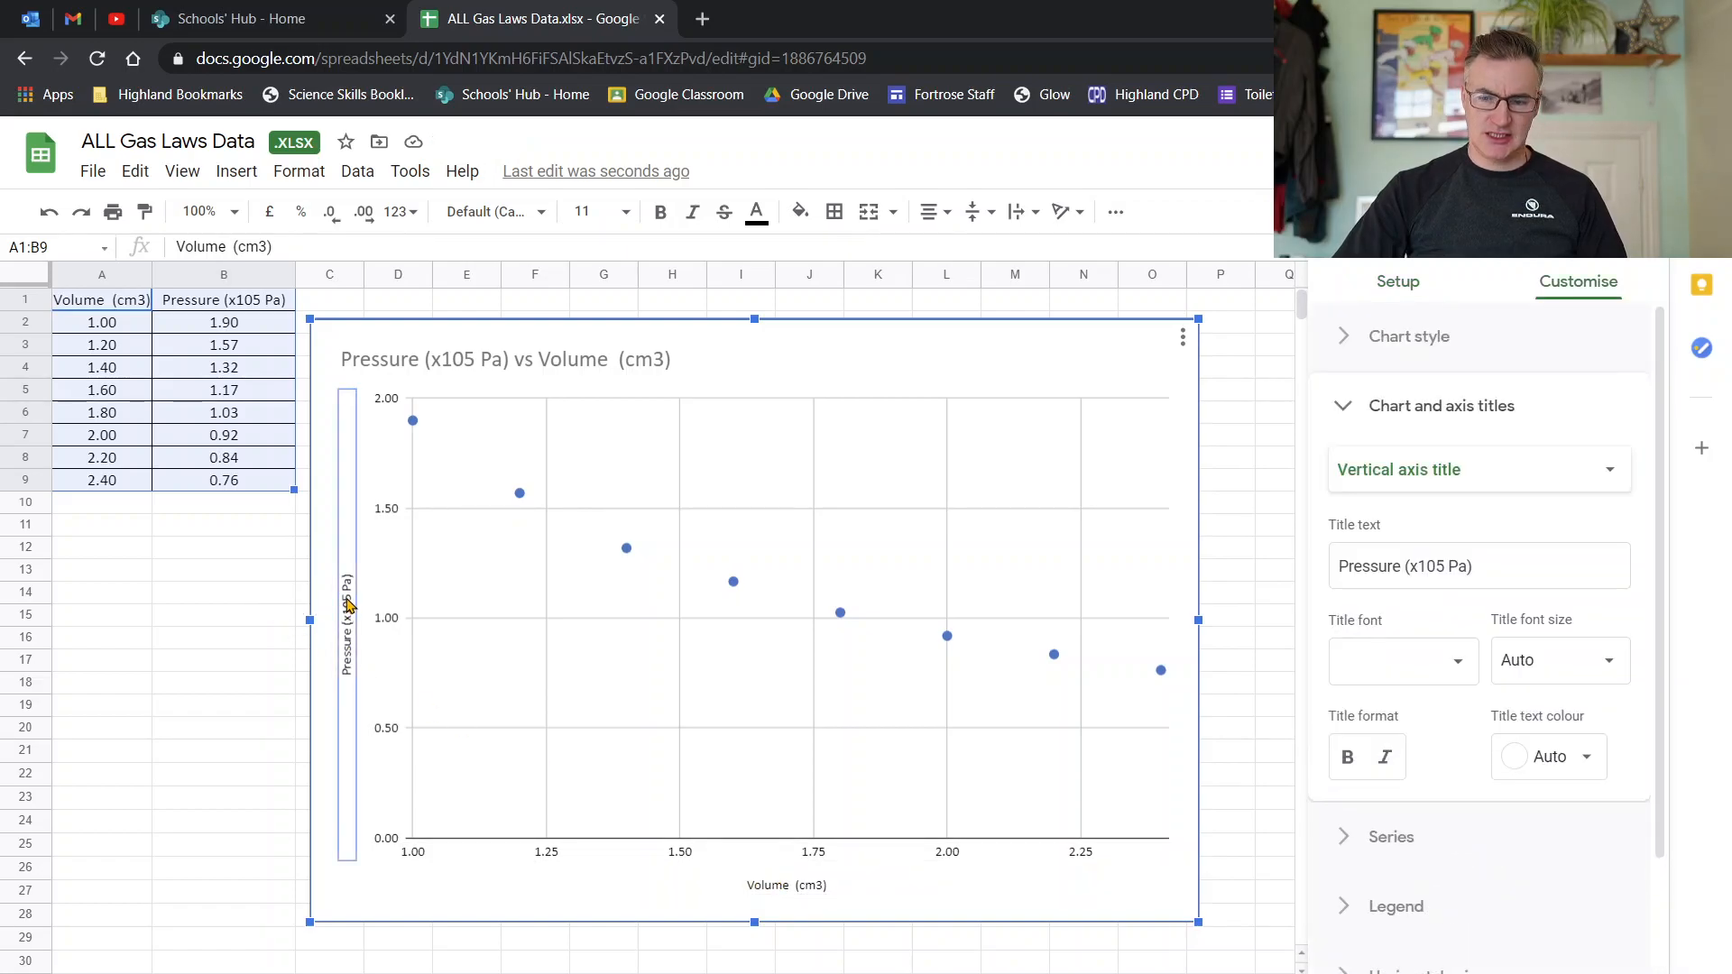
click(1439, 566)
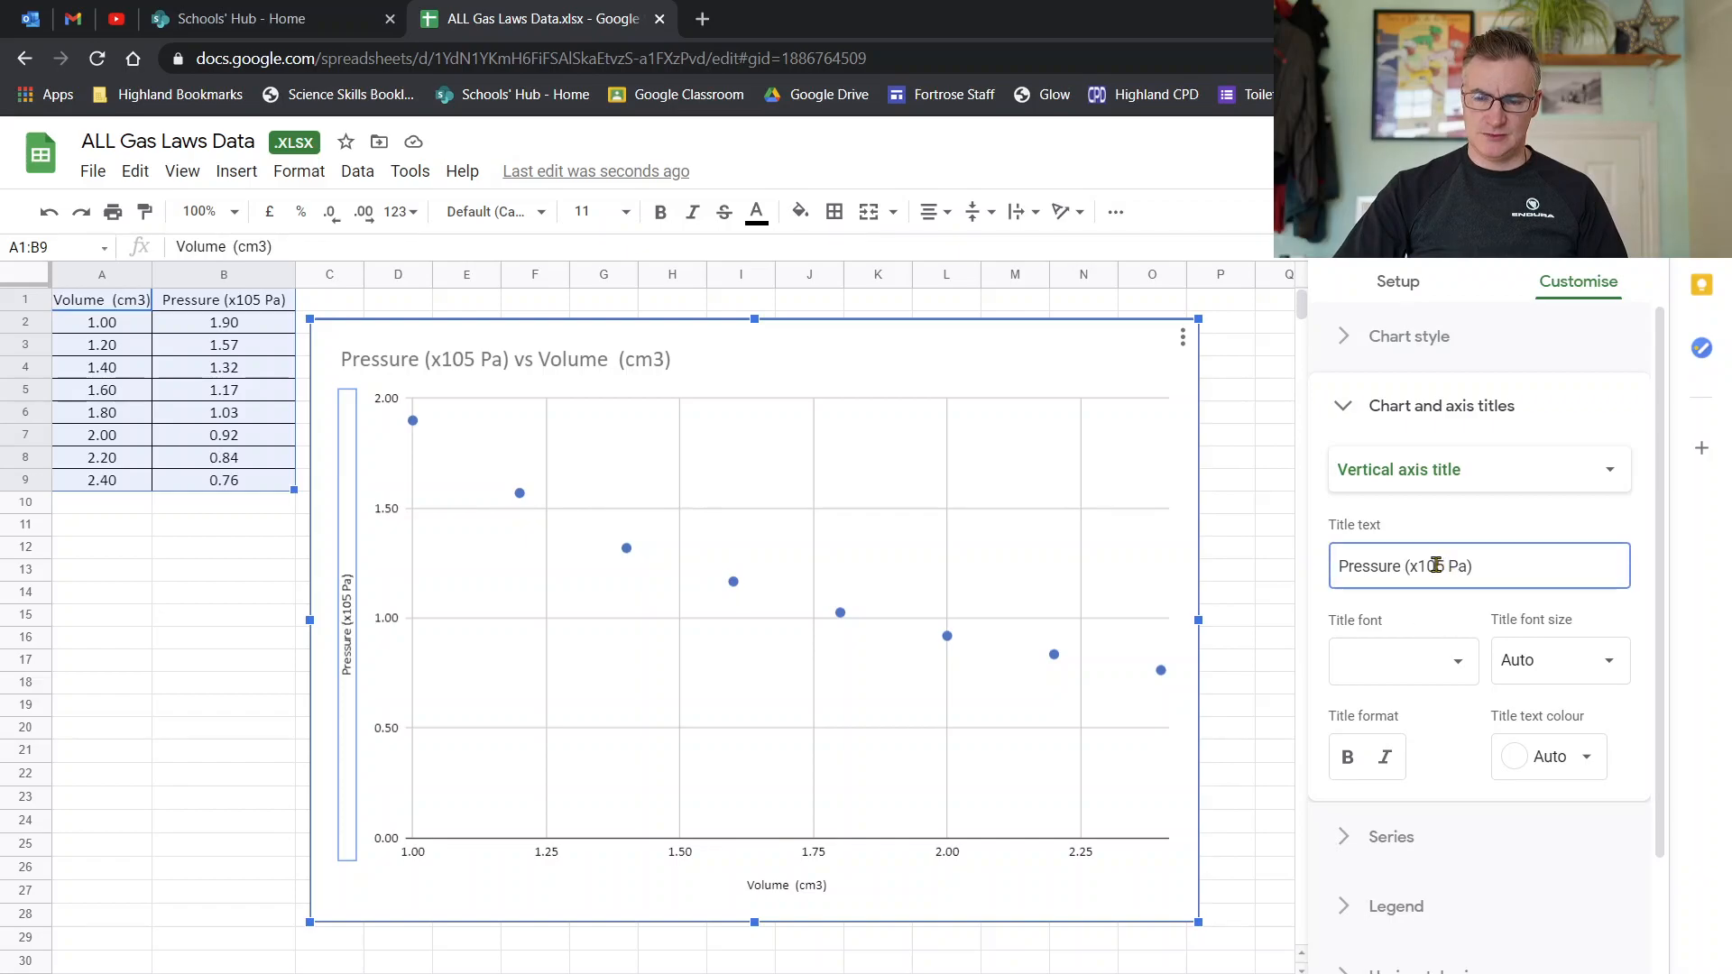
right_click(1437, 565)
drag(1437, 566, 1444, 566)
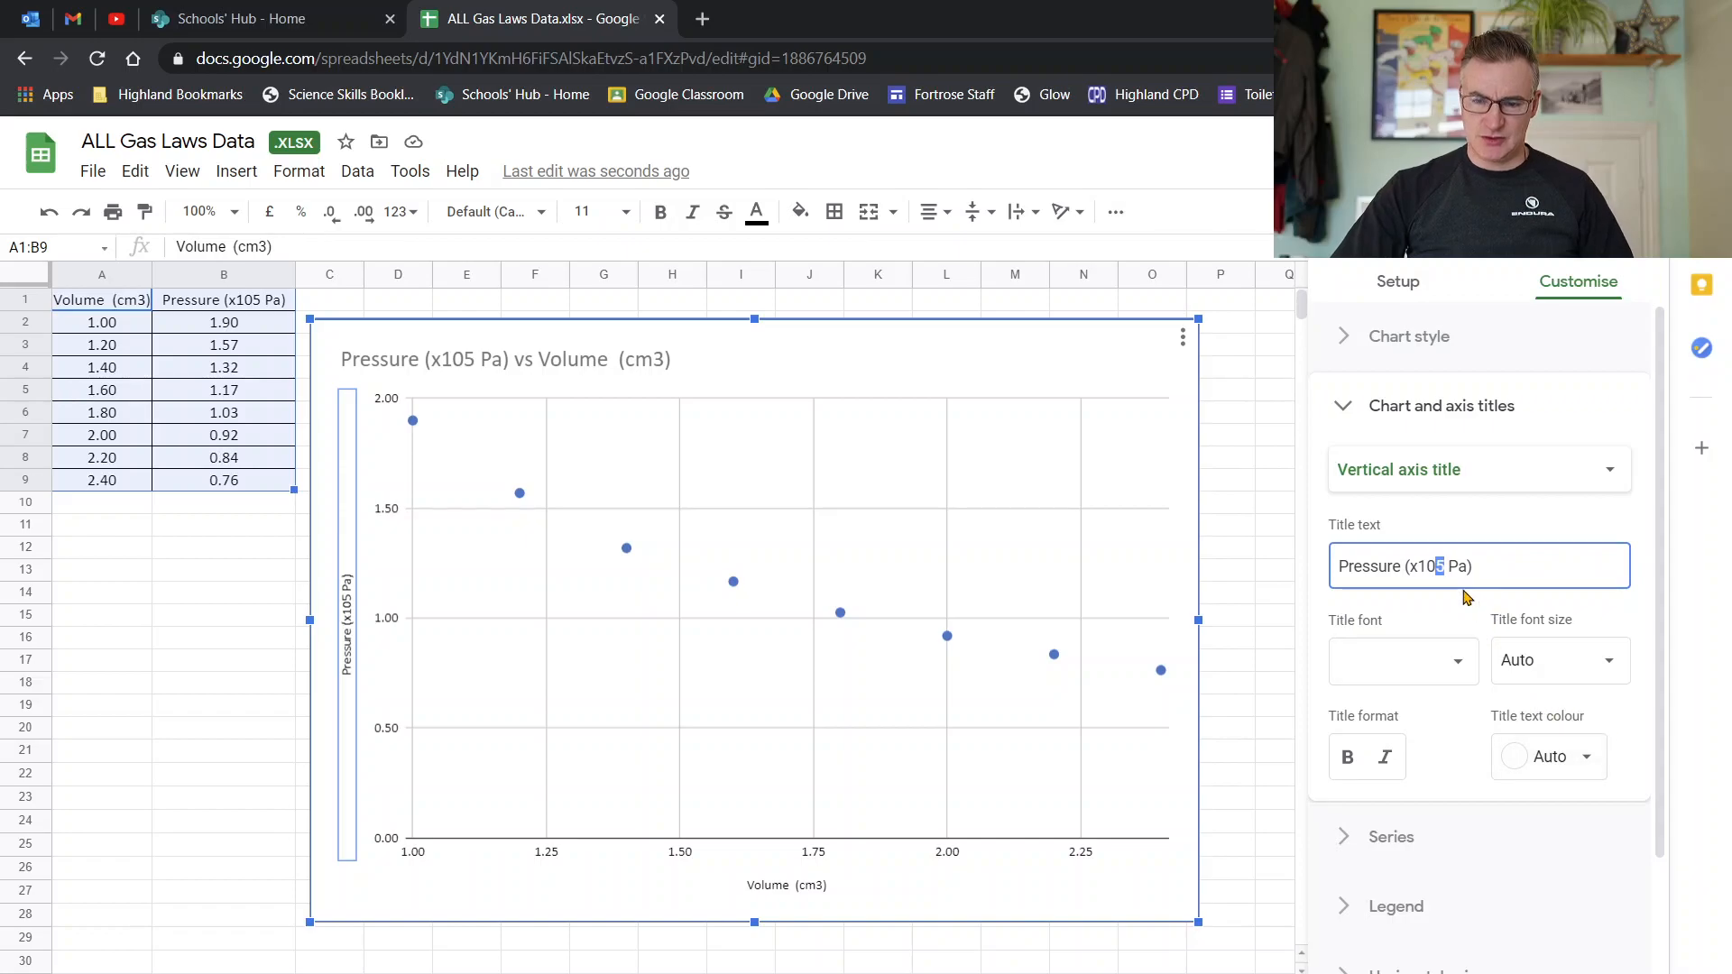
click(1440, 567)
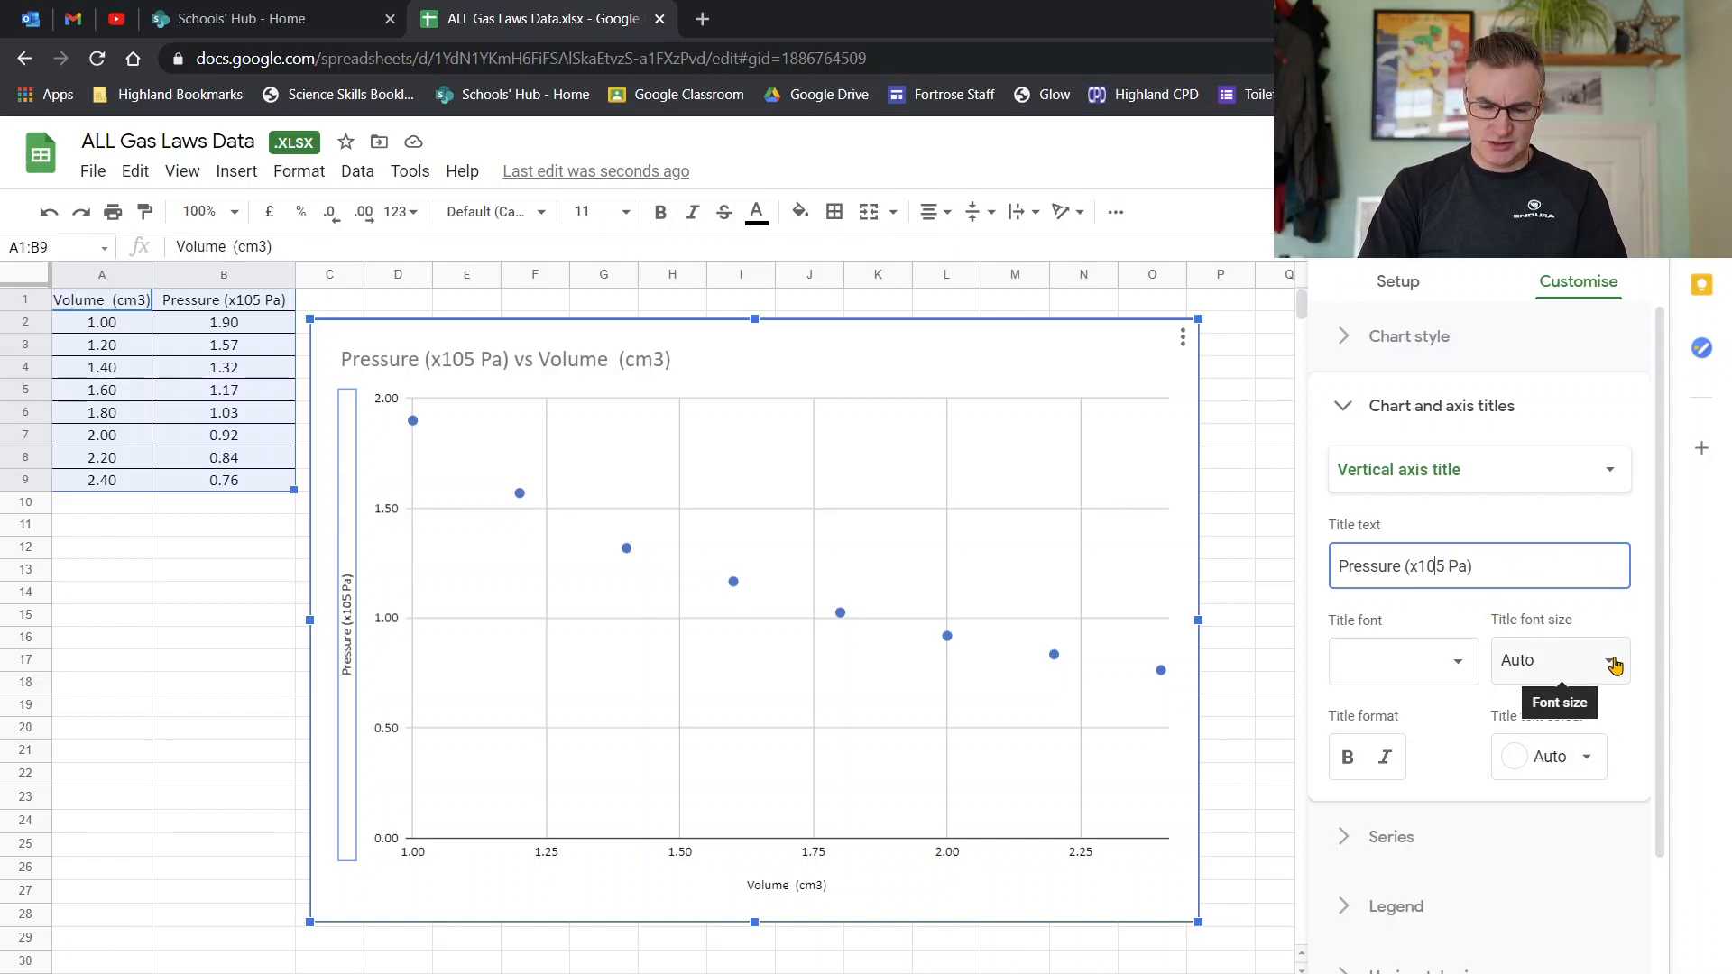
text(^)
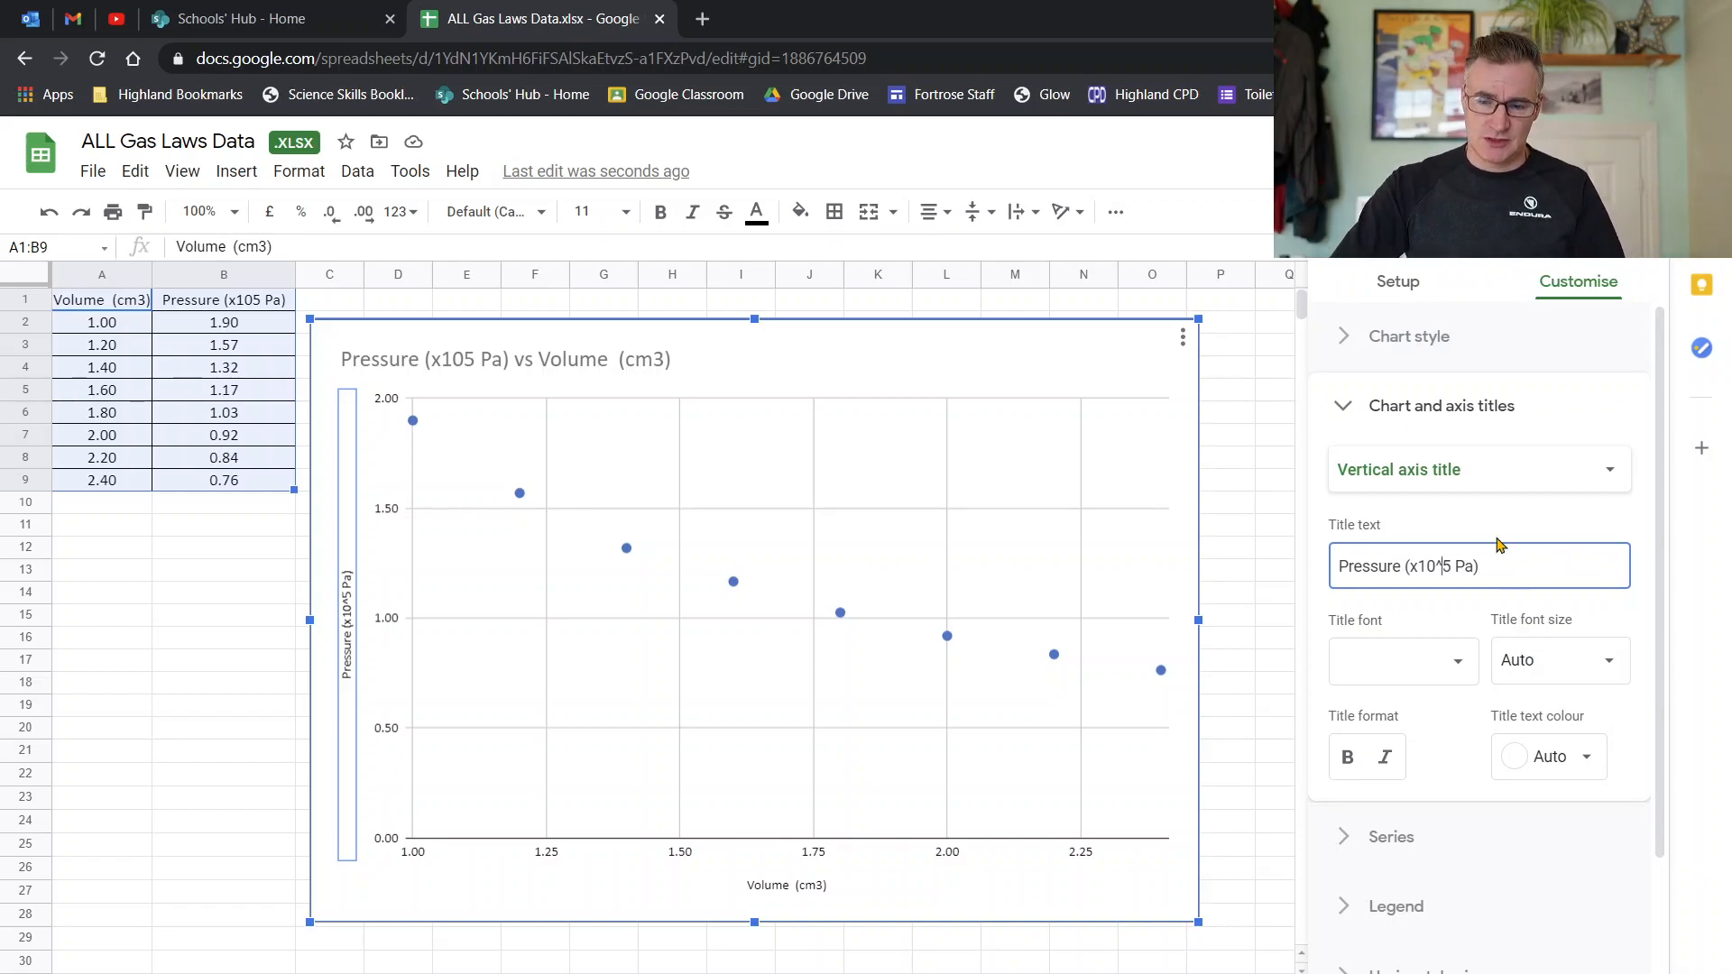
text(^)
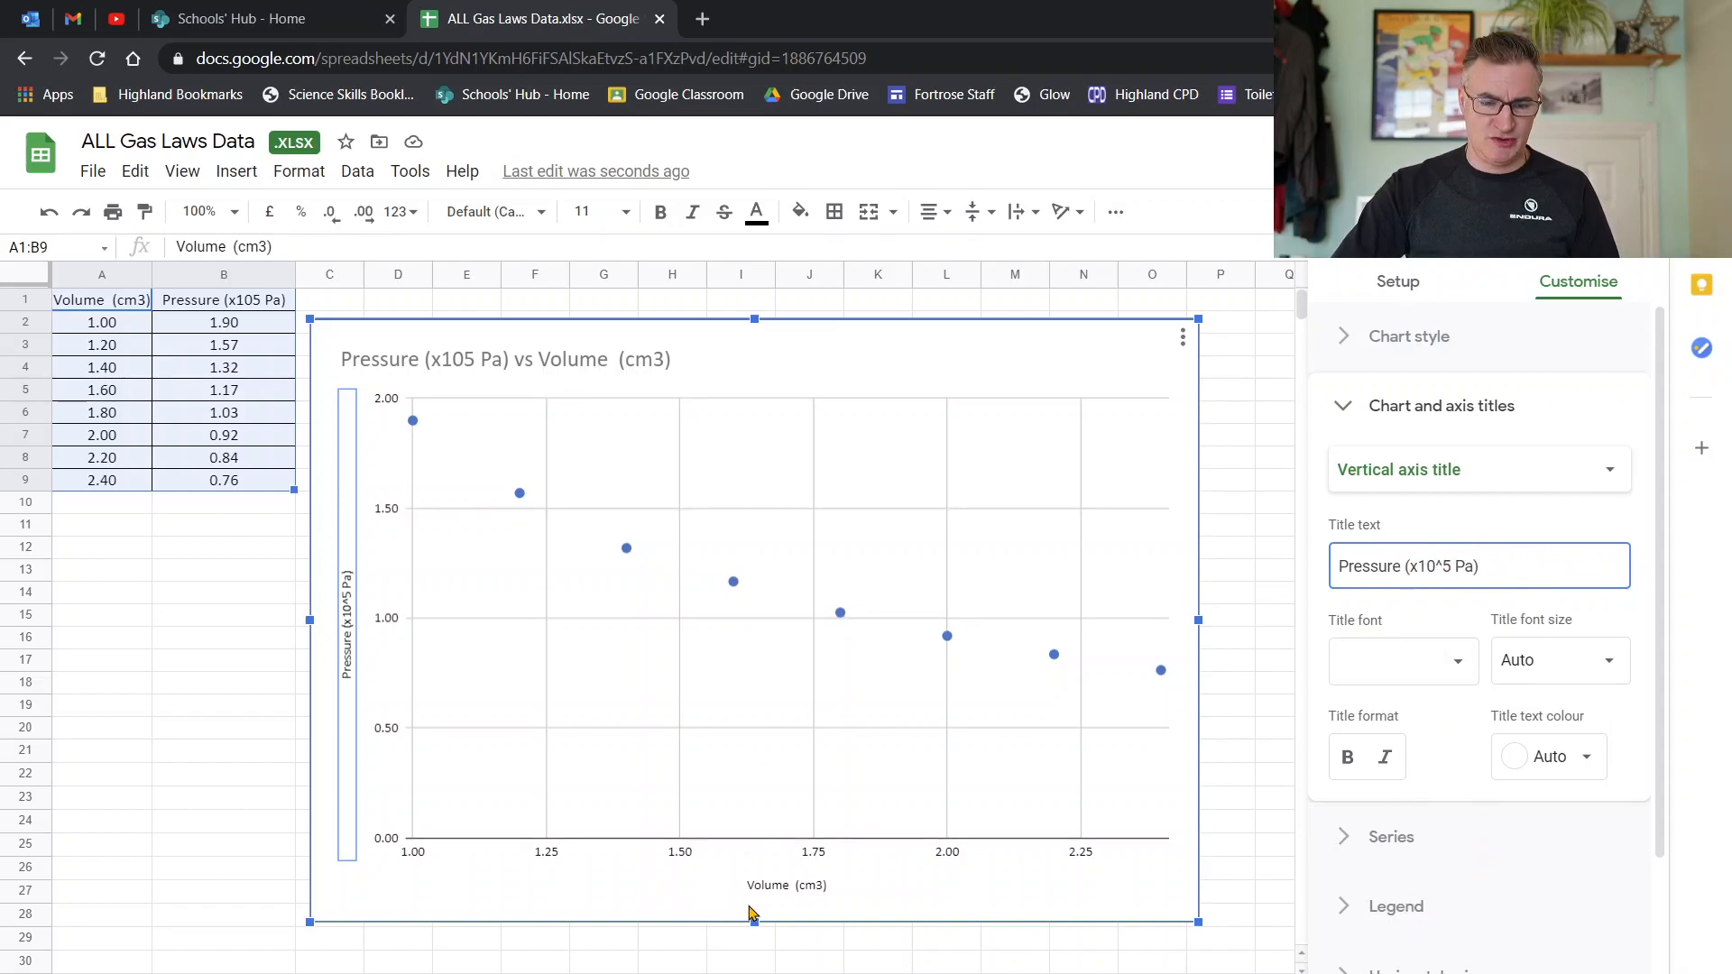
Change the horizontal axis title to "Volume (cm^3)" and delete the chart title.
click(812, 892)
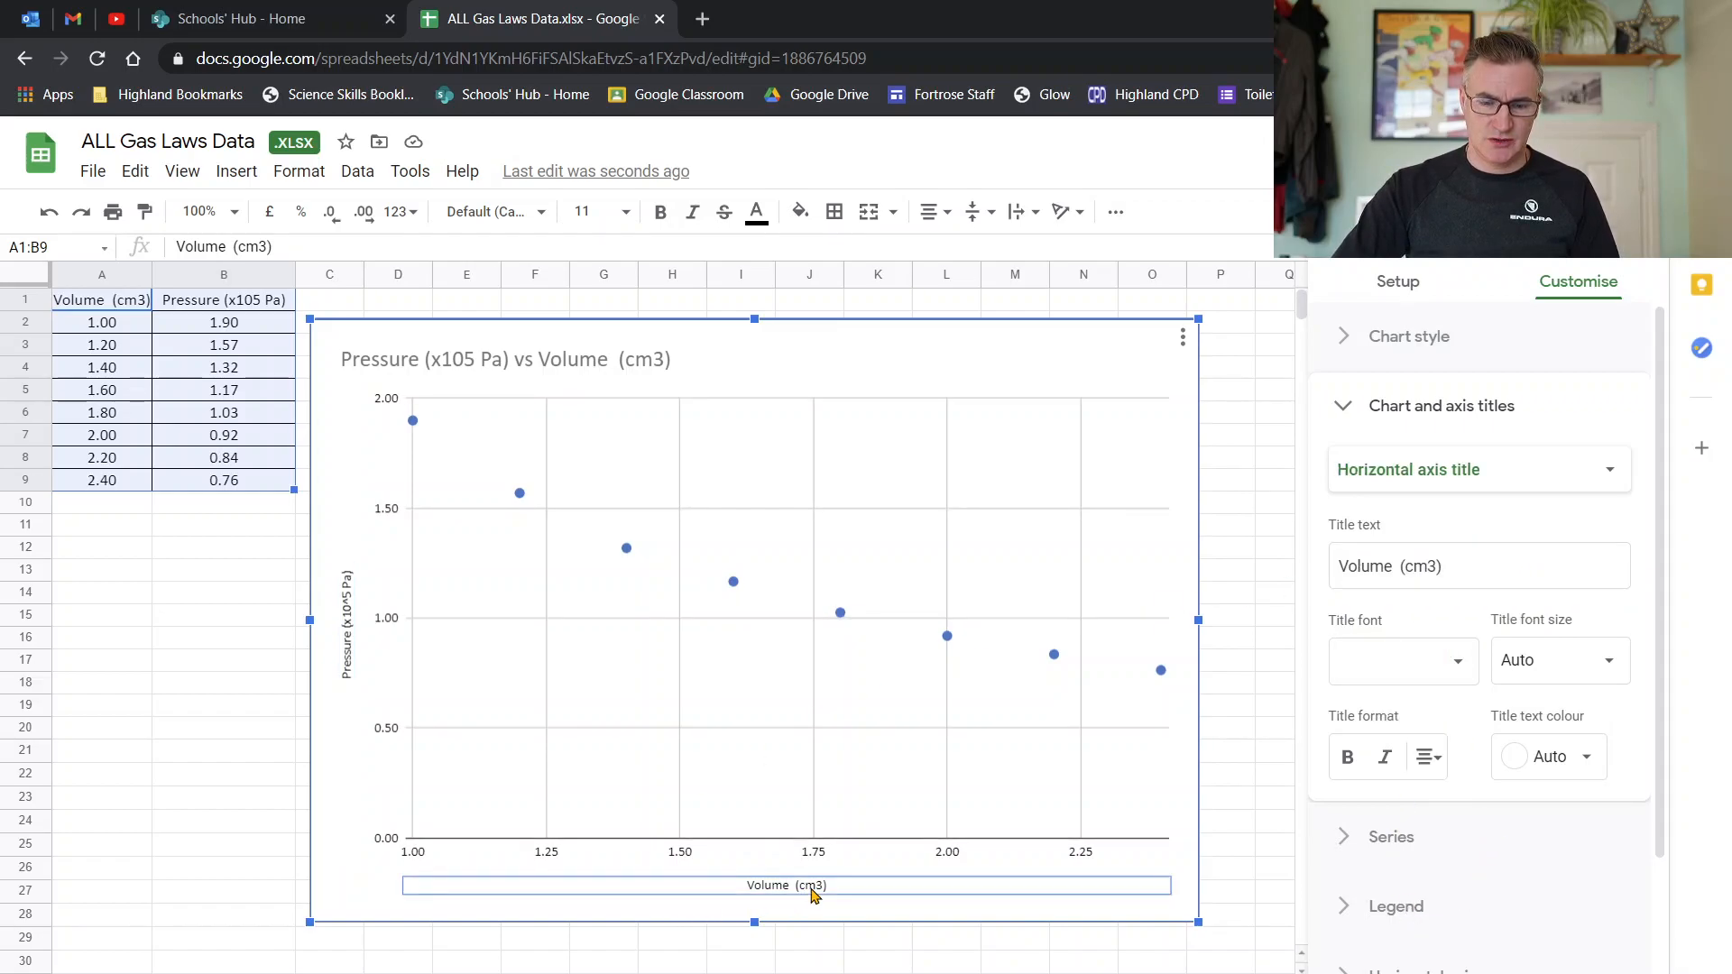
click(1434, 567)
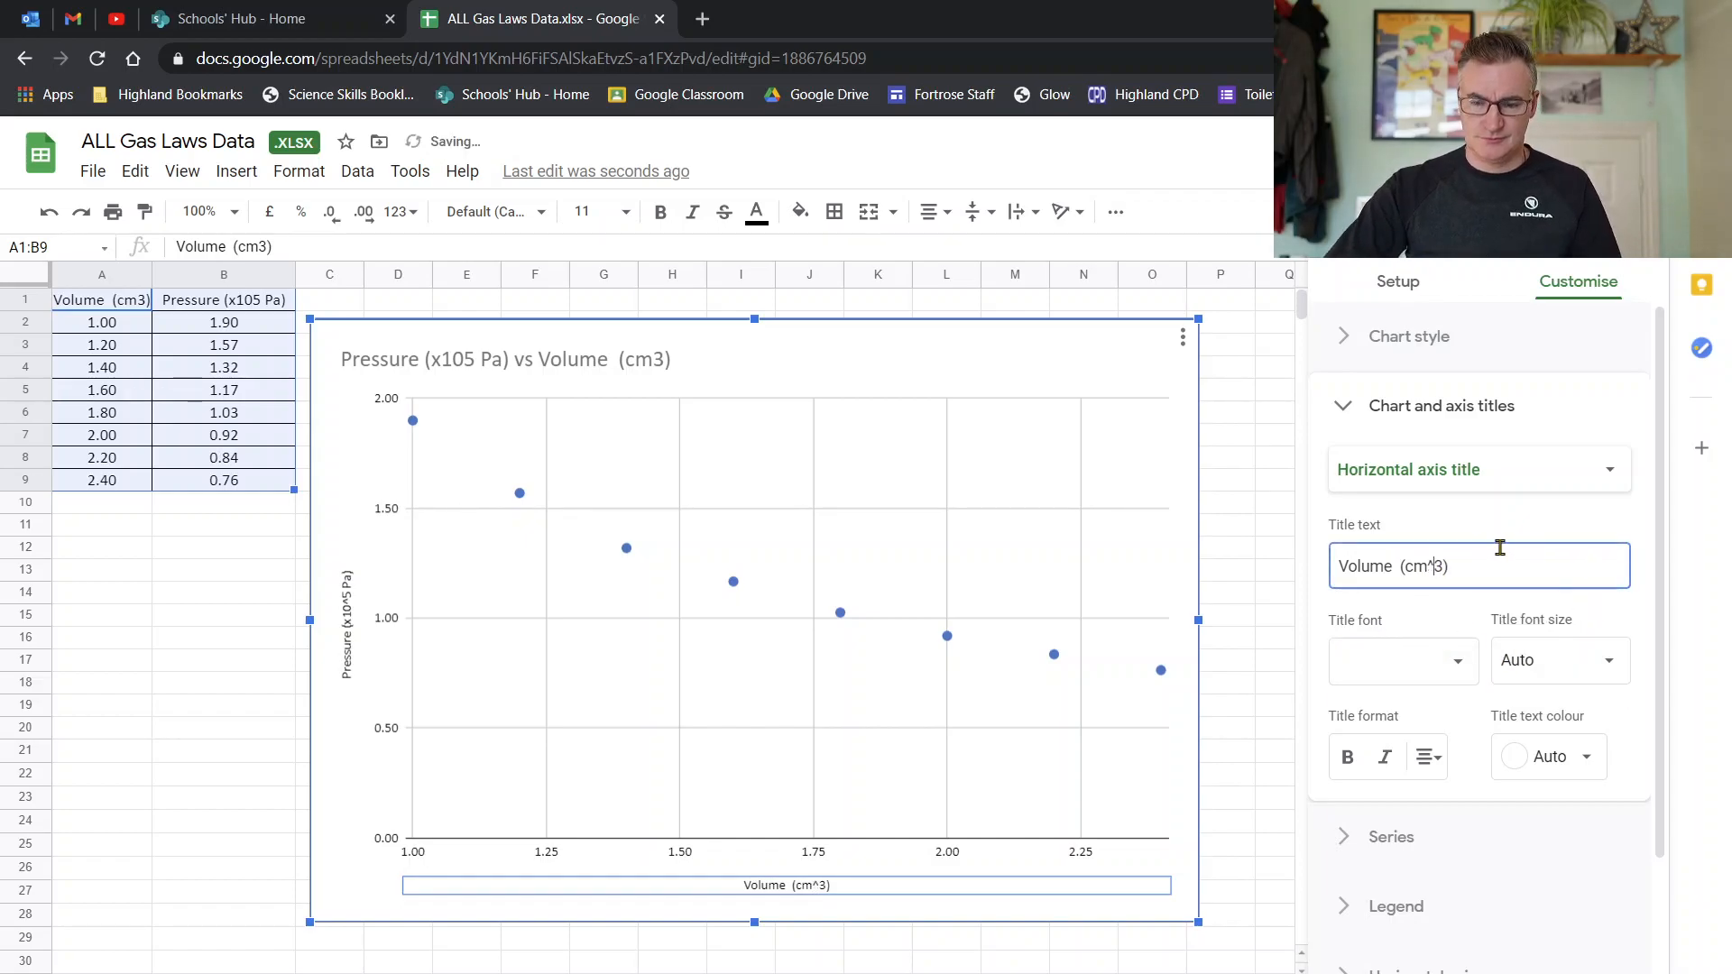
click(904, 911)
click(586, 366)
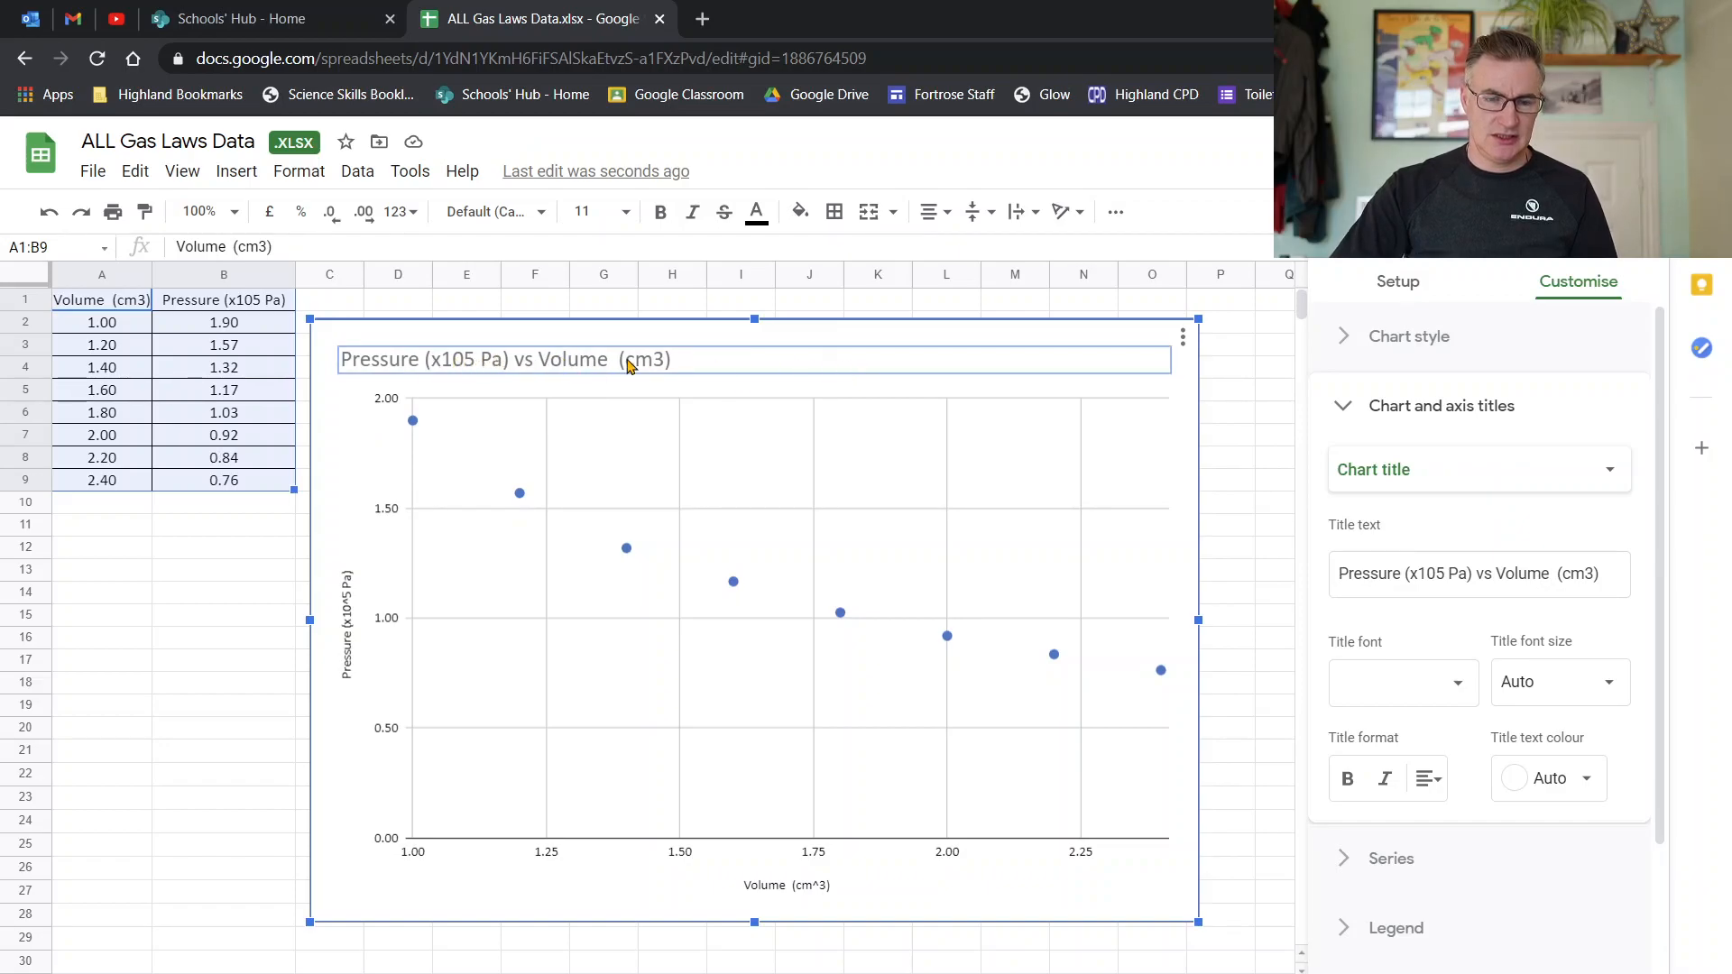
key(Delete)
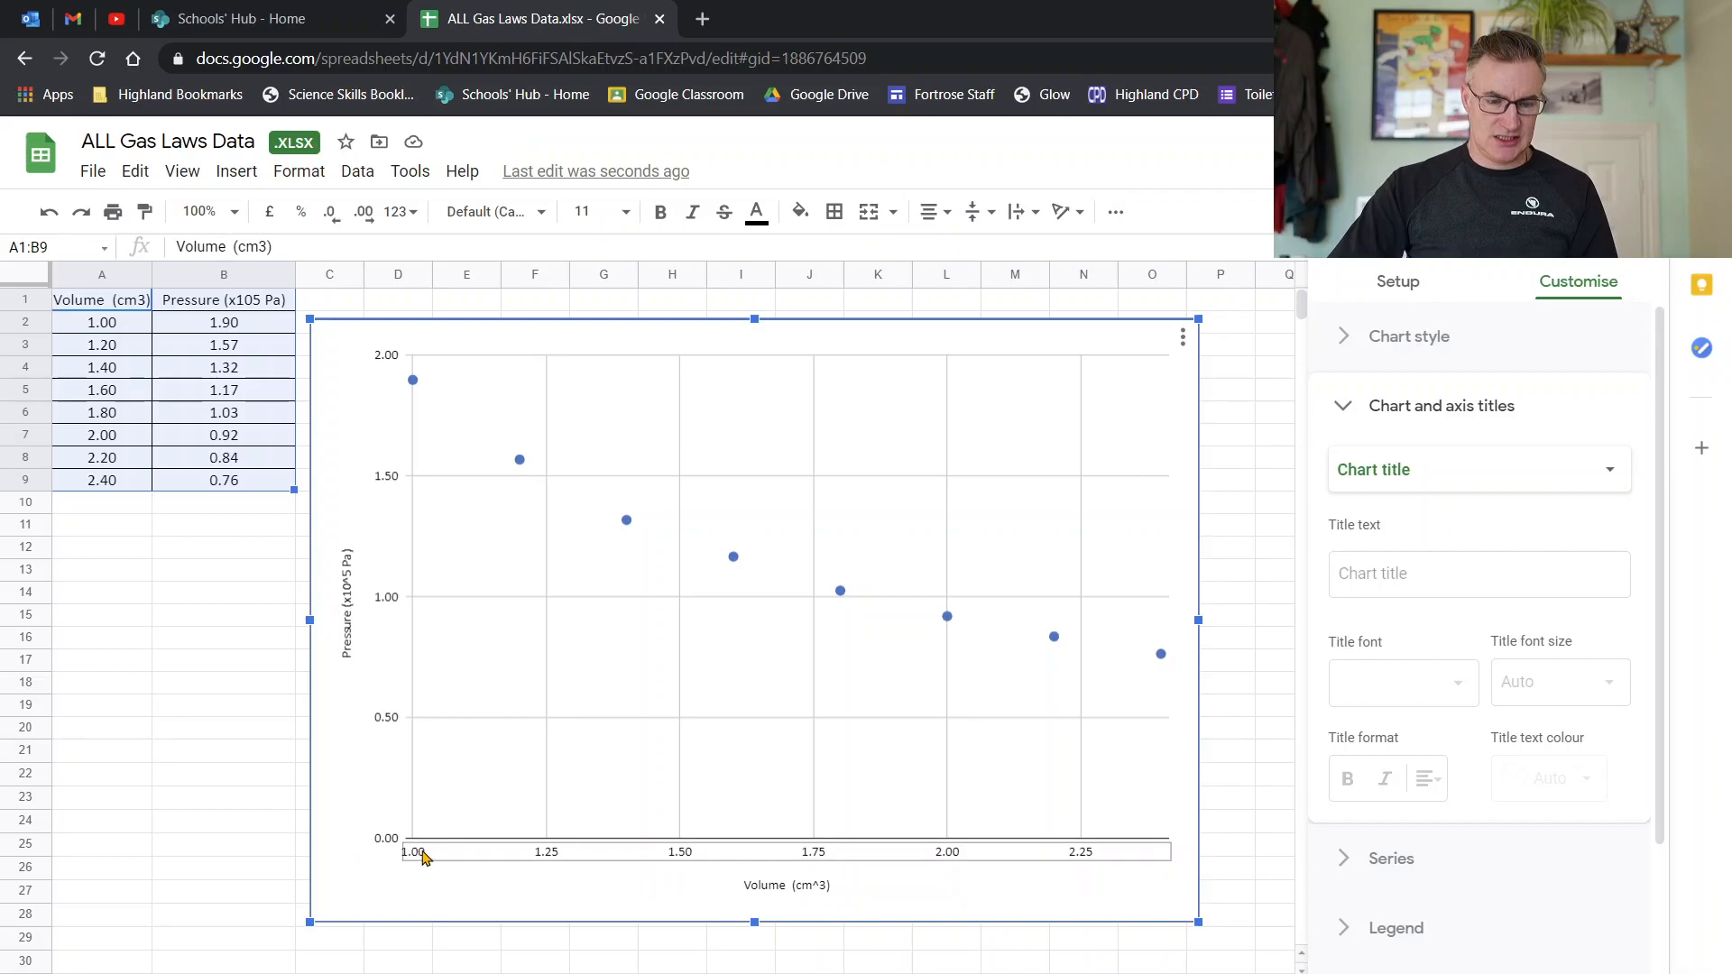
Set the horizontal axis minimum to 0 and widen the chart slightly into column P.
click(413, 857)
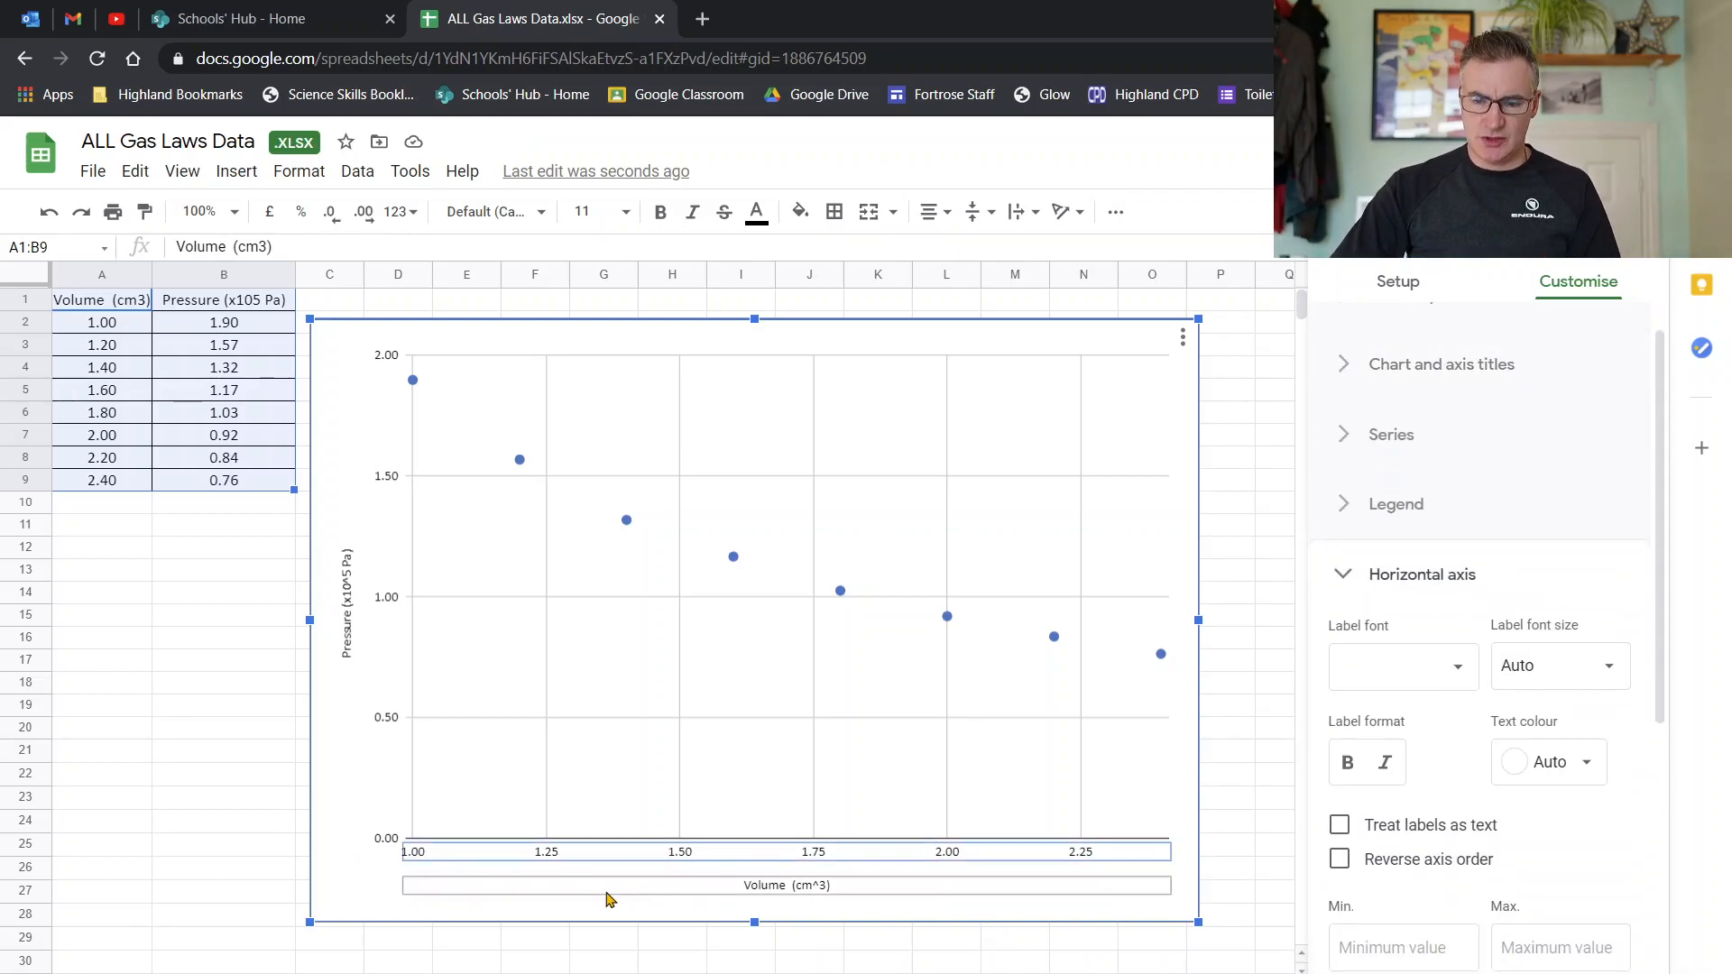
click(390, 823)
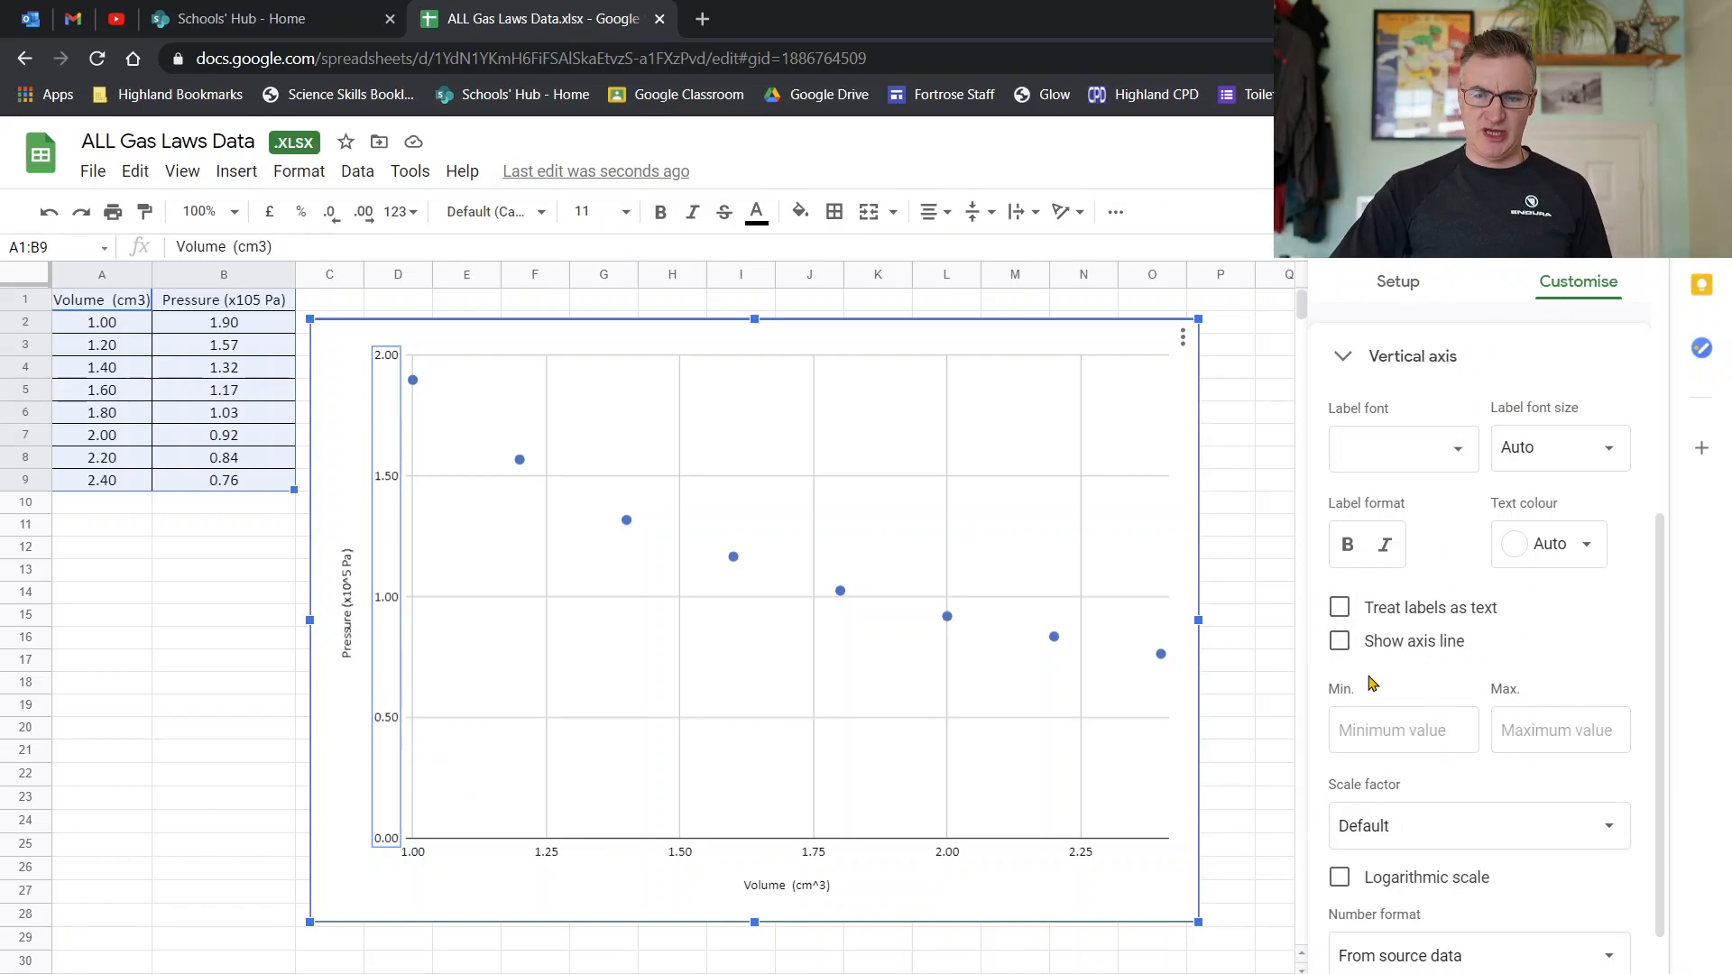
click(553, 858)
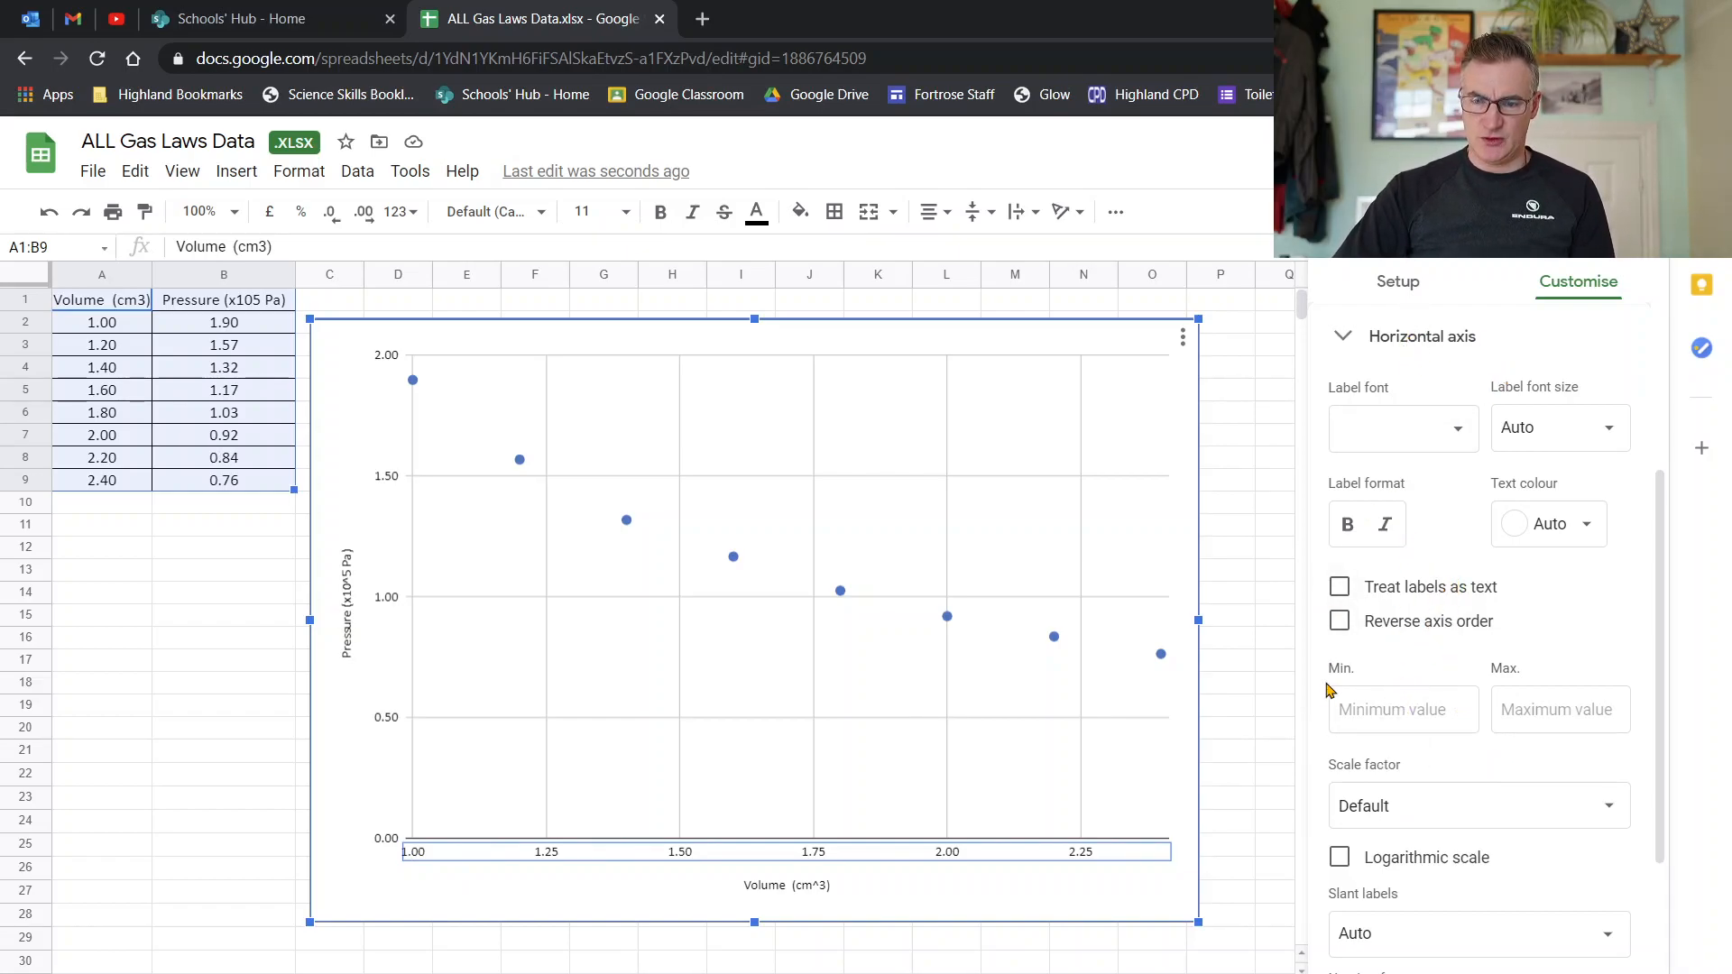
click(1396, 712)
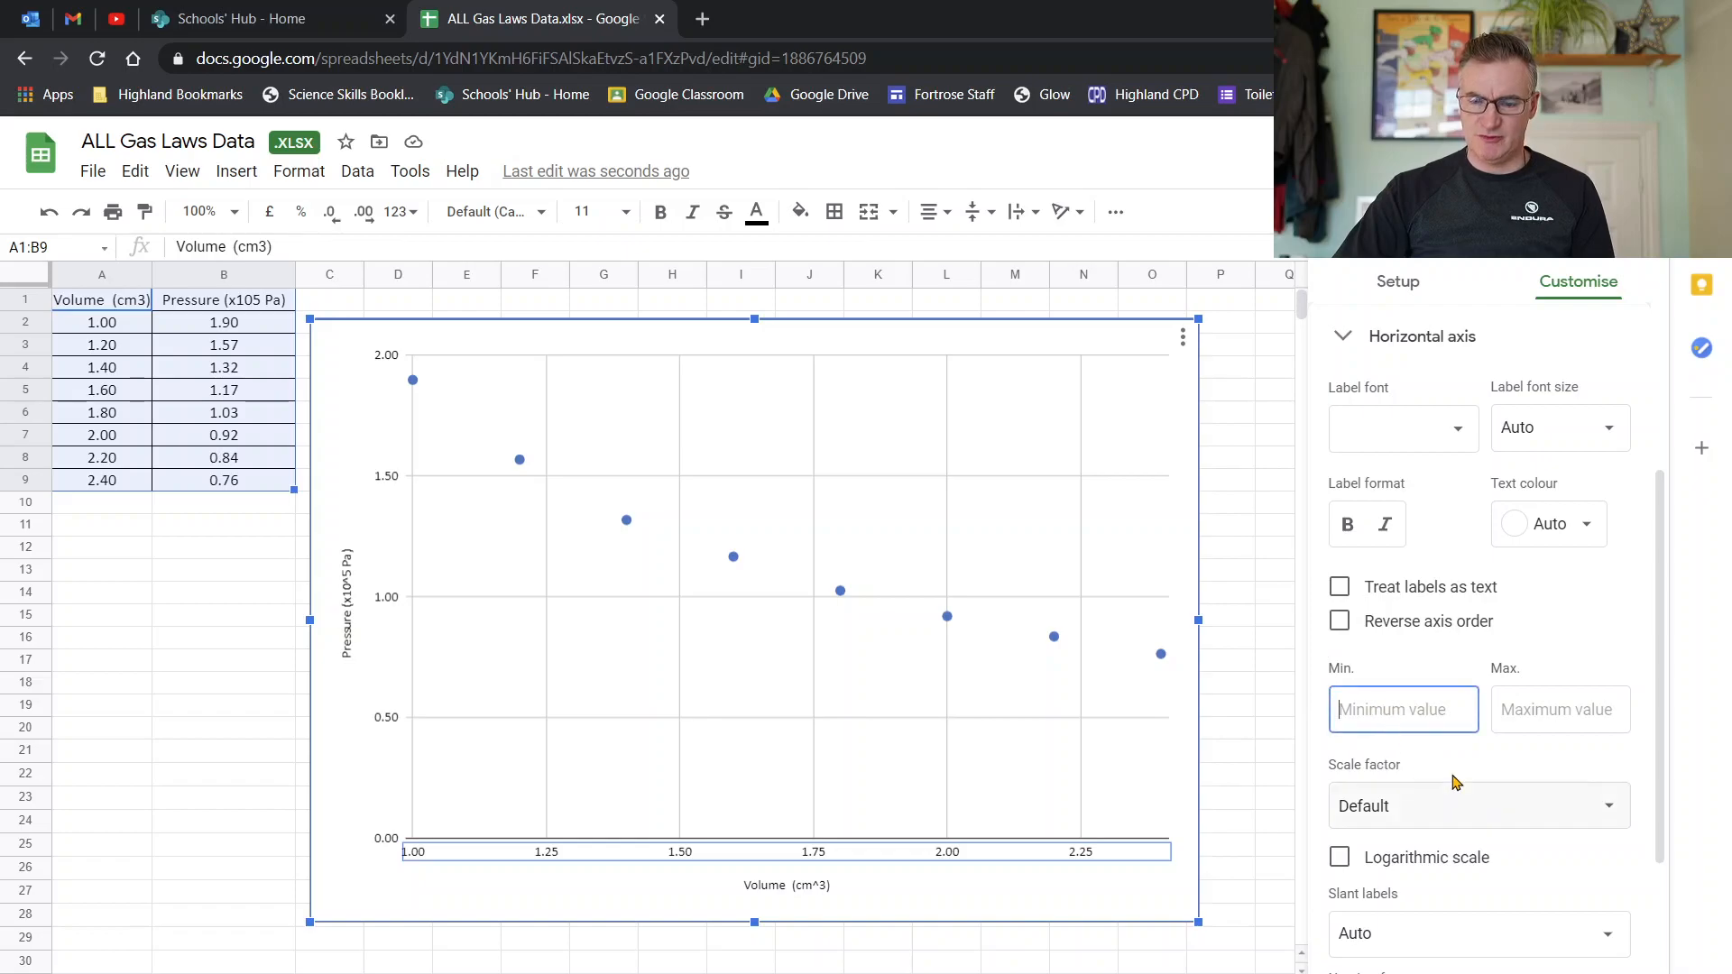
text(0)
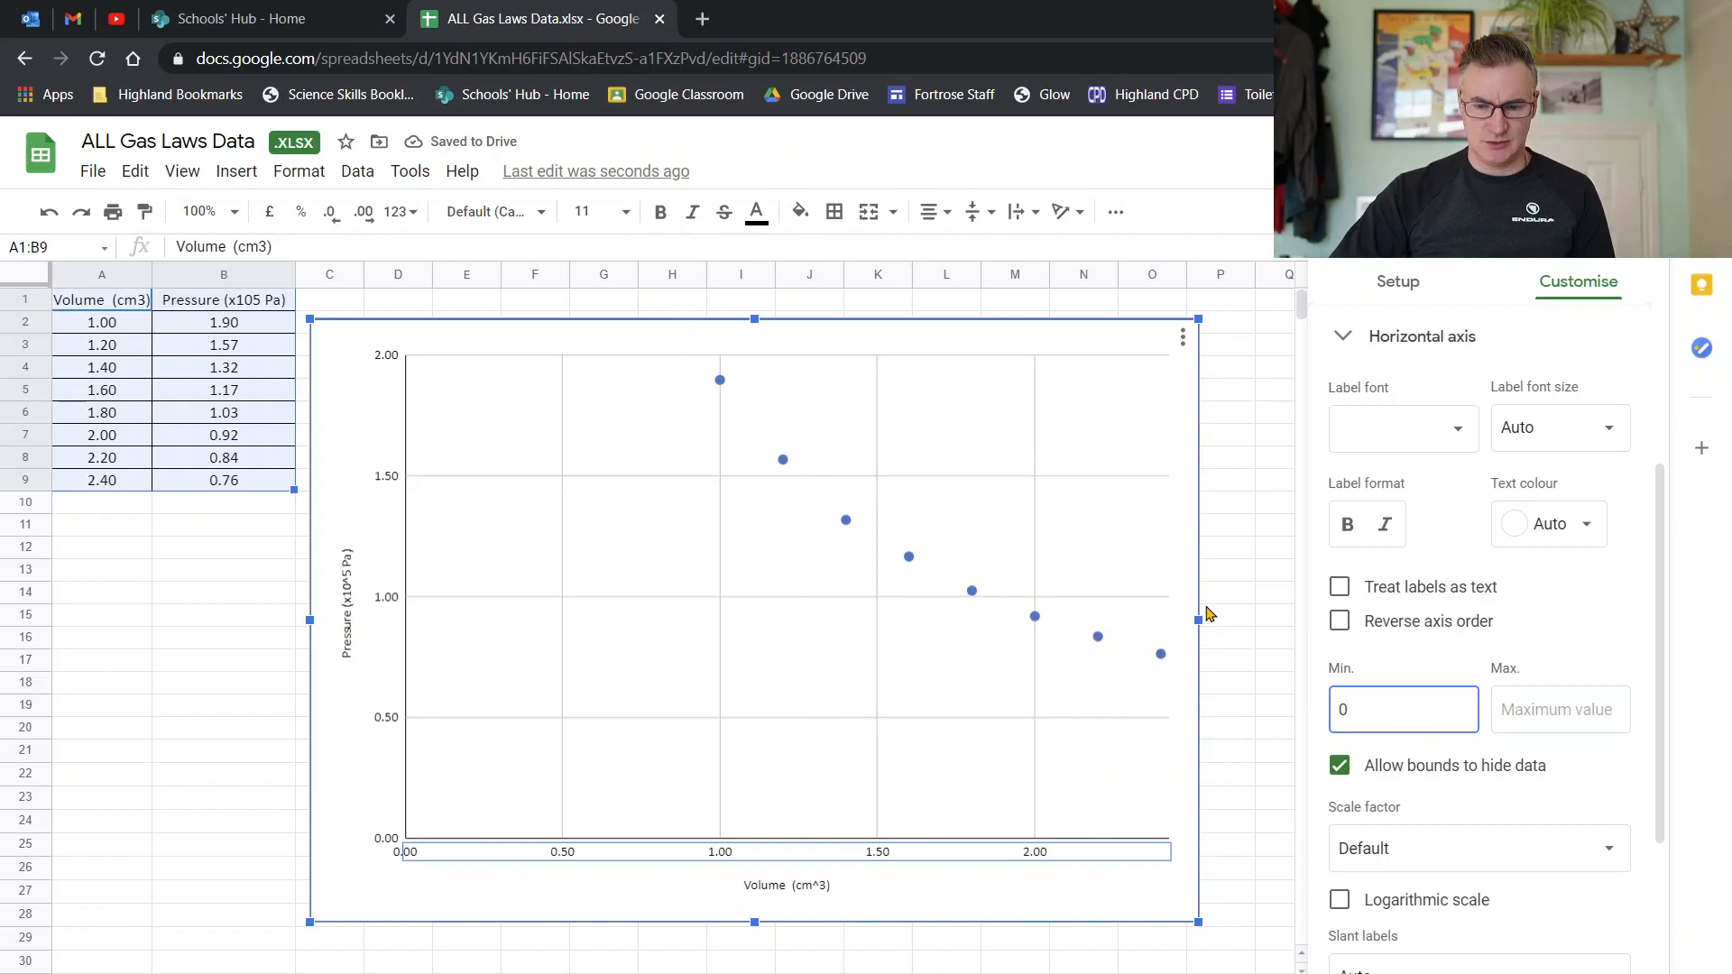
drag(1201, 621, 1246, 621)
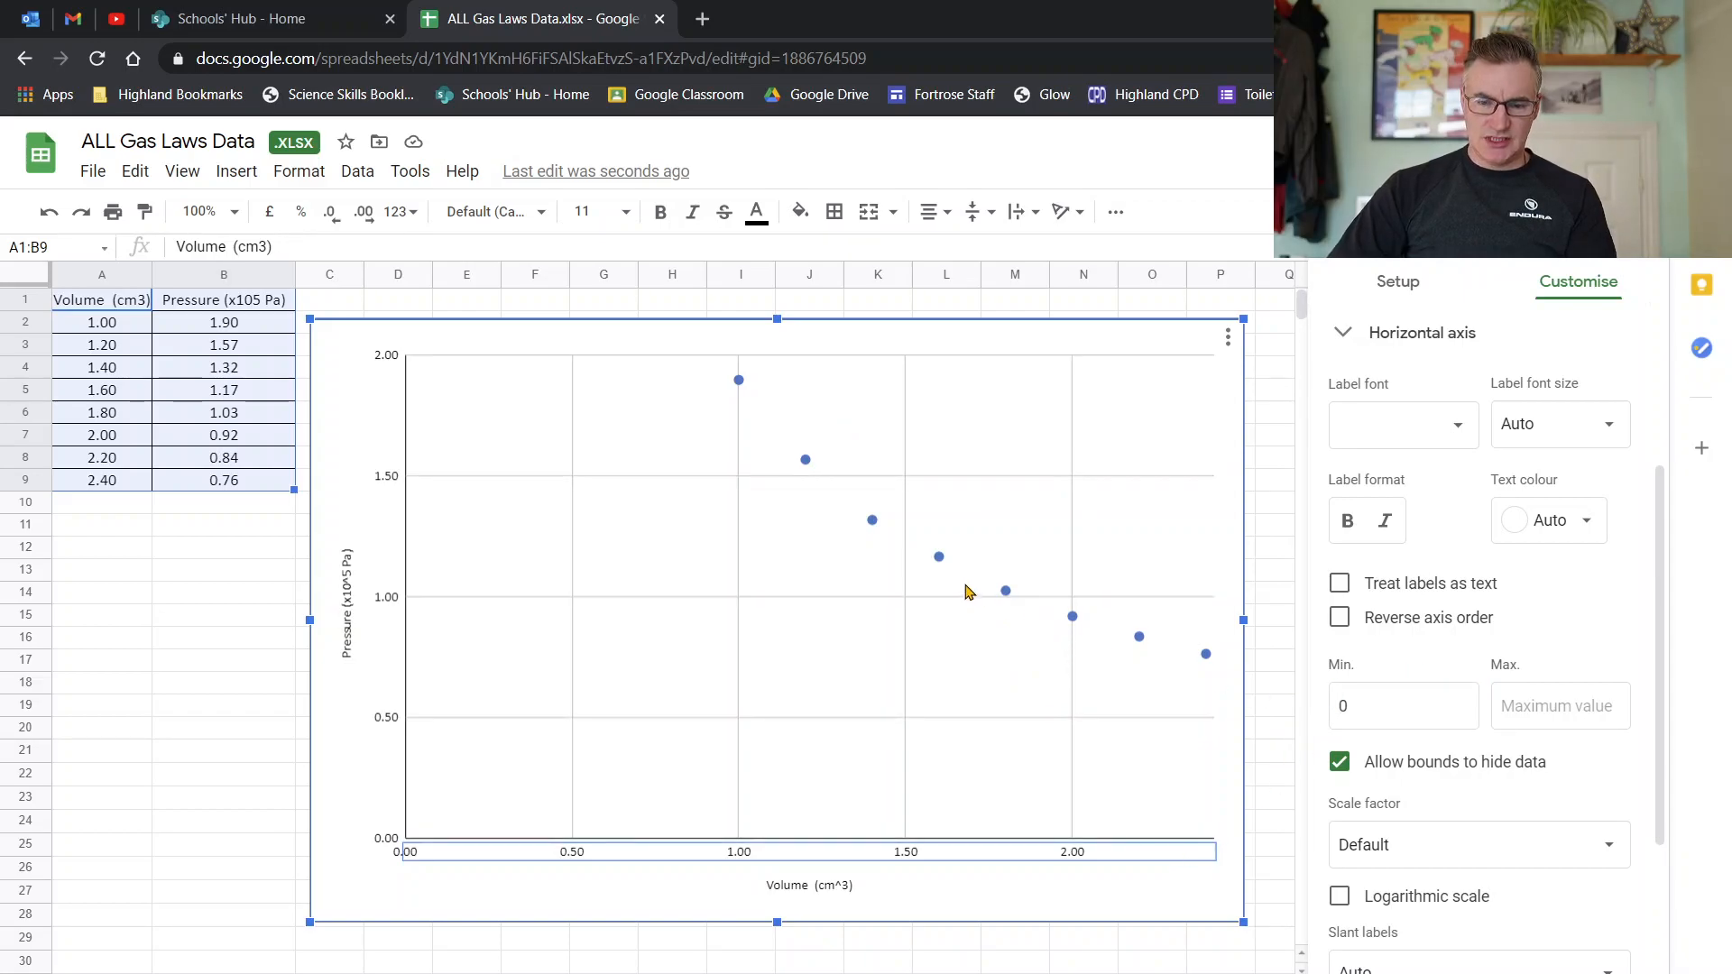
Add a trend line to the pressure data series and try the Exponential type.
click(939, 560)
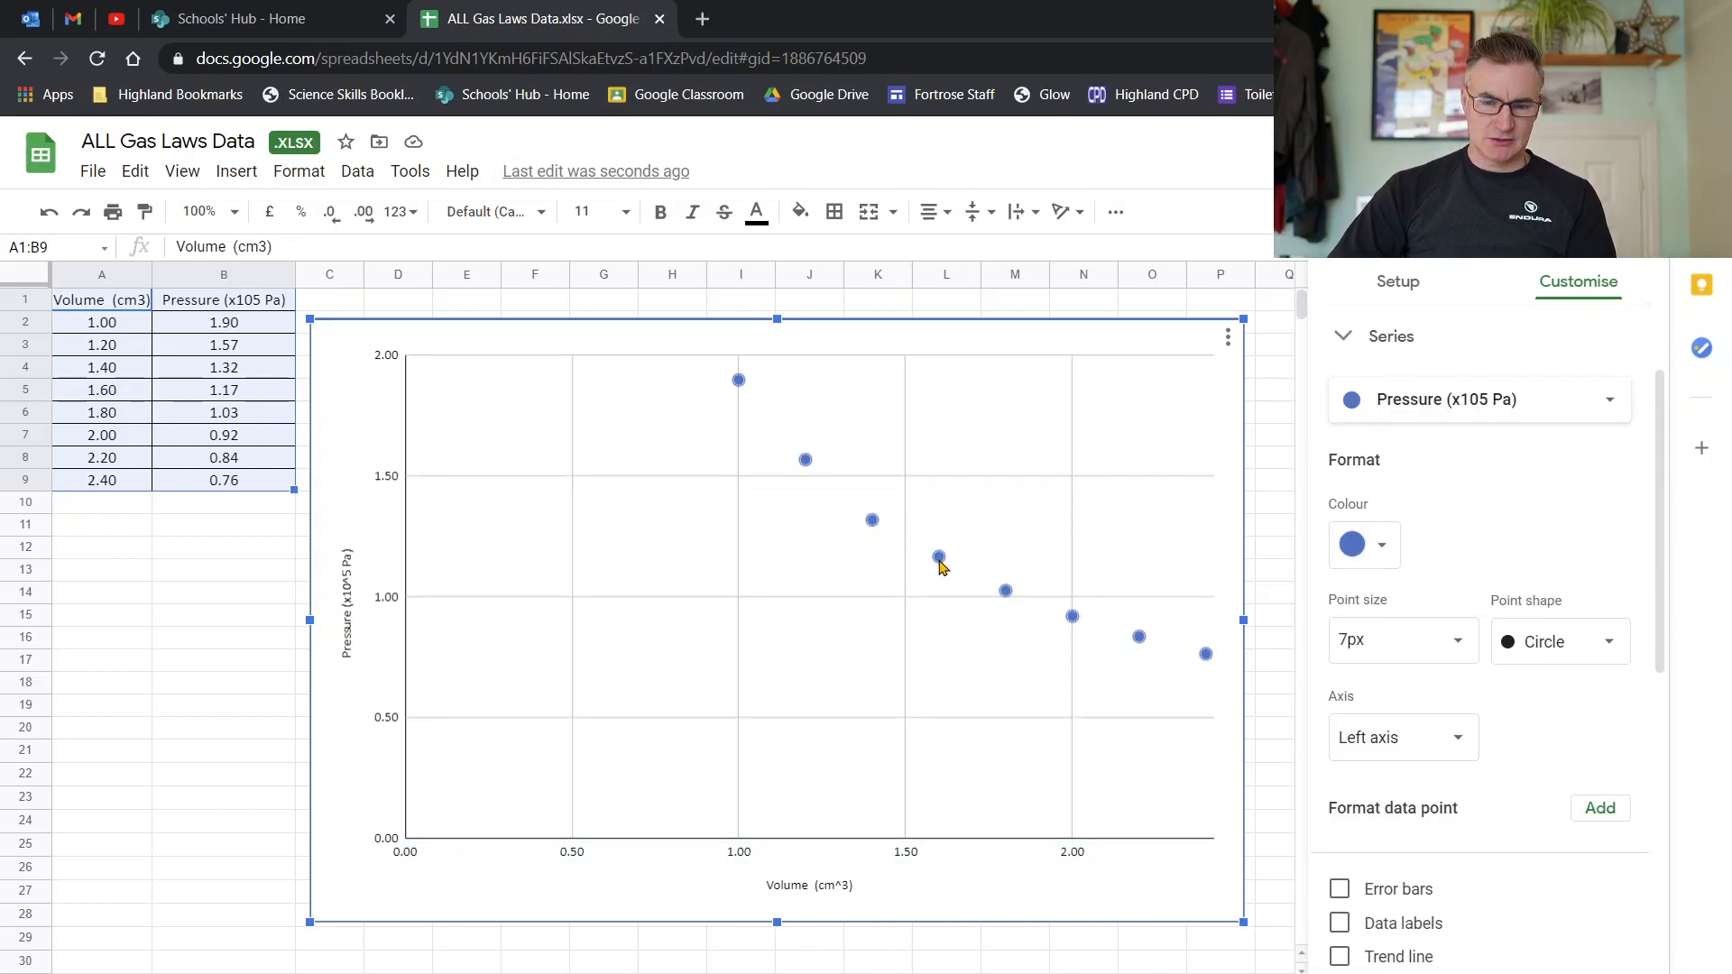
click(1340, 957)
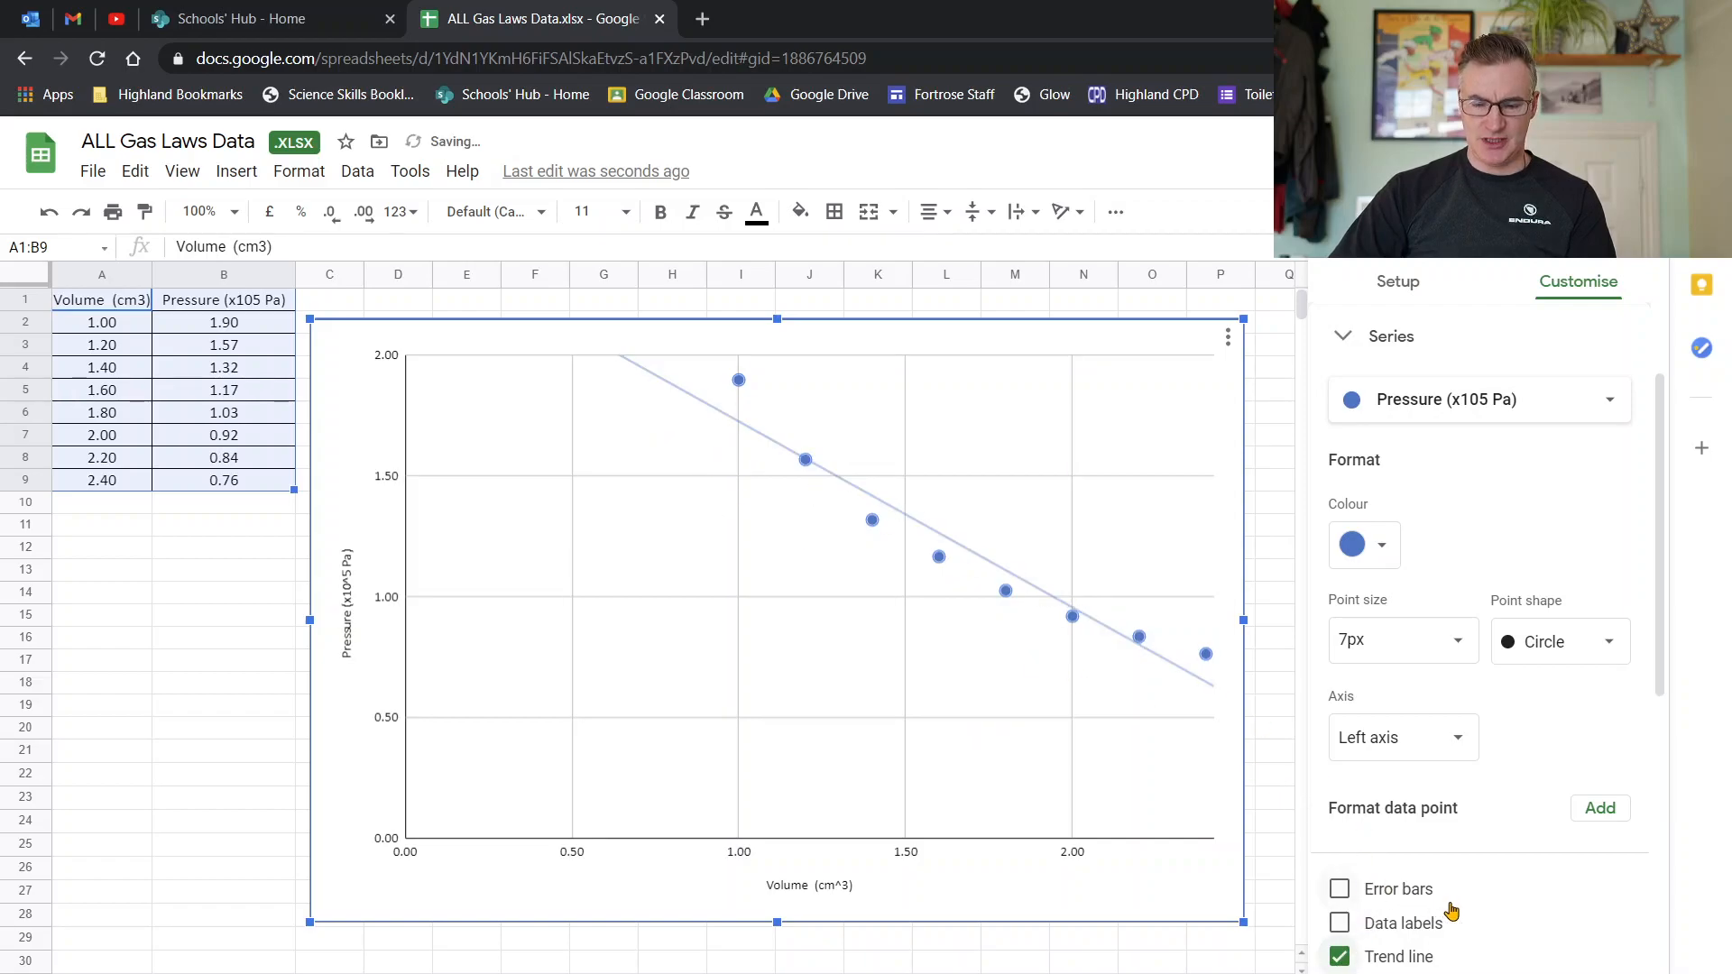
scroll(1466, 871, down, 3)
scroll(1458, 816, down, 1)
click(1422, 702)
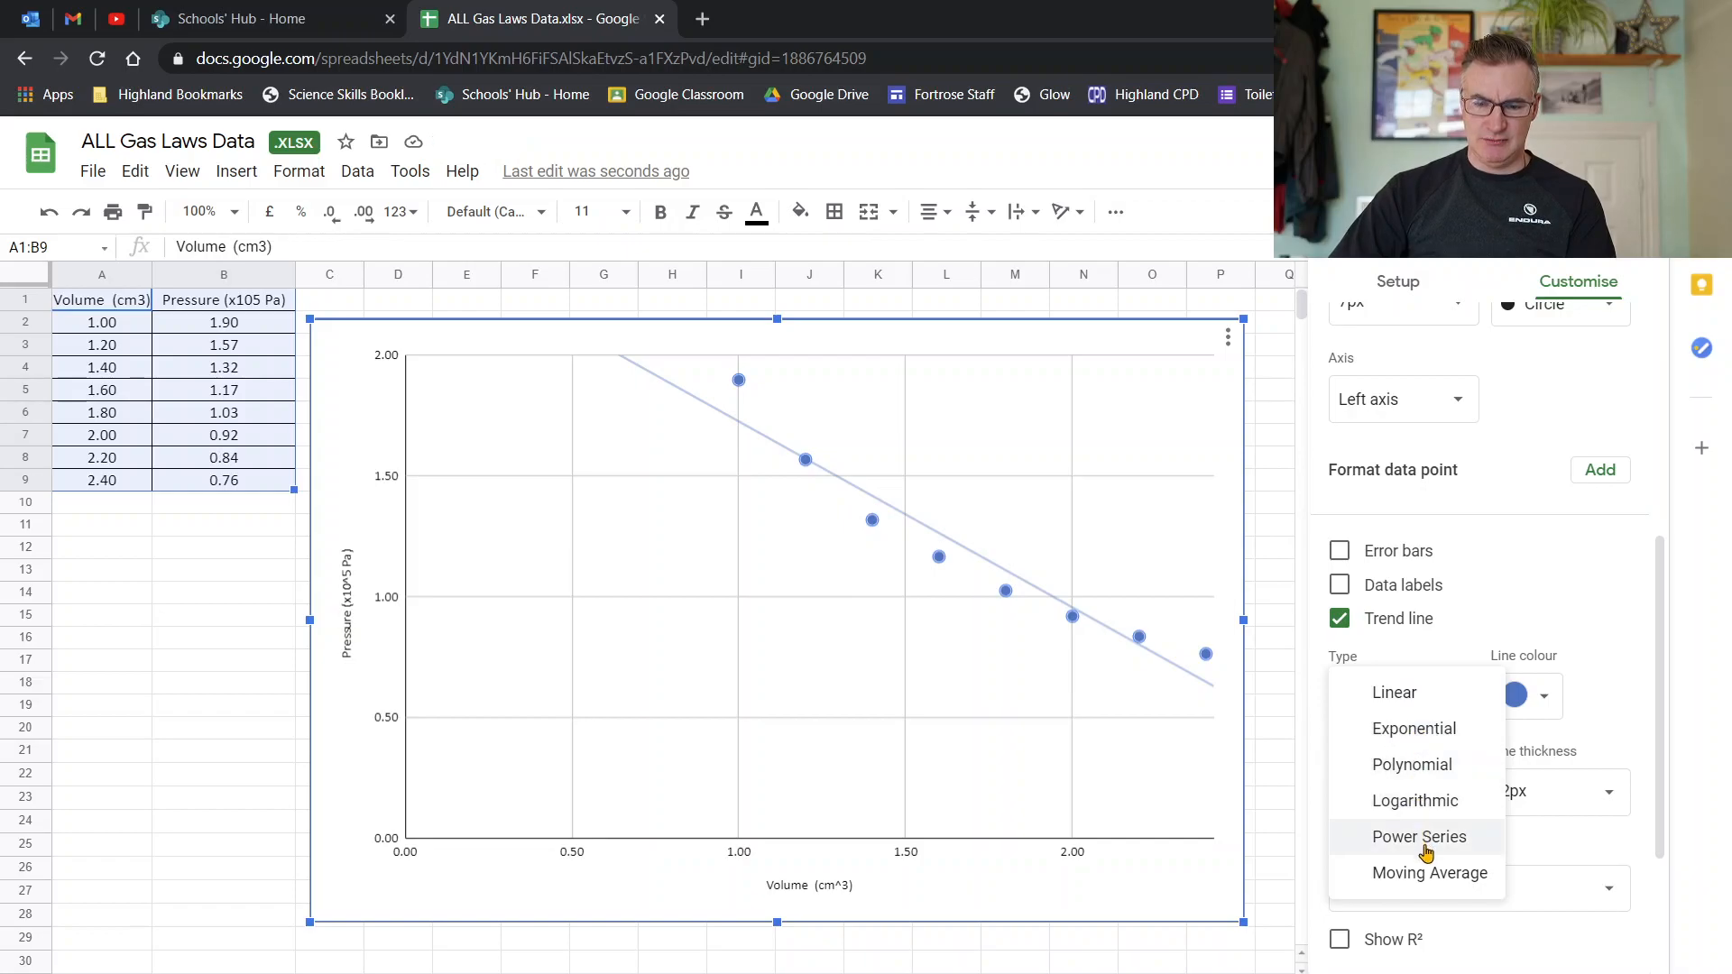
click(1405, 730)
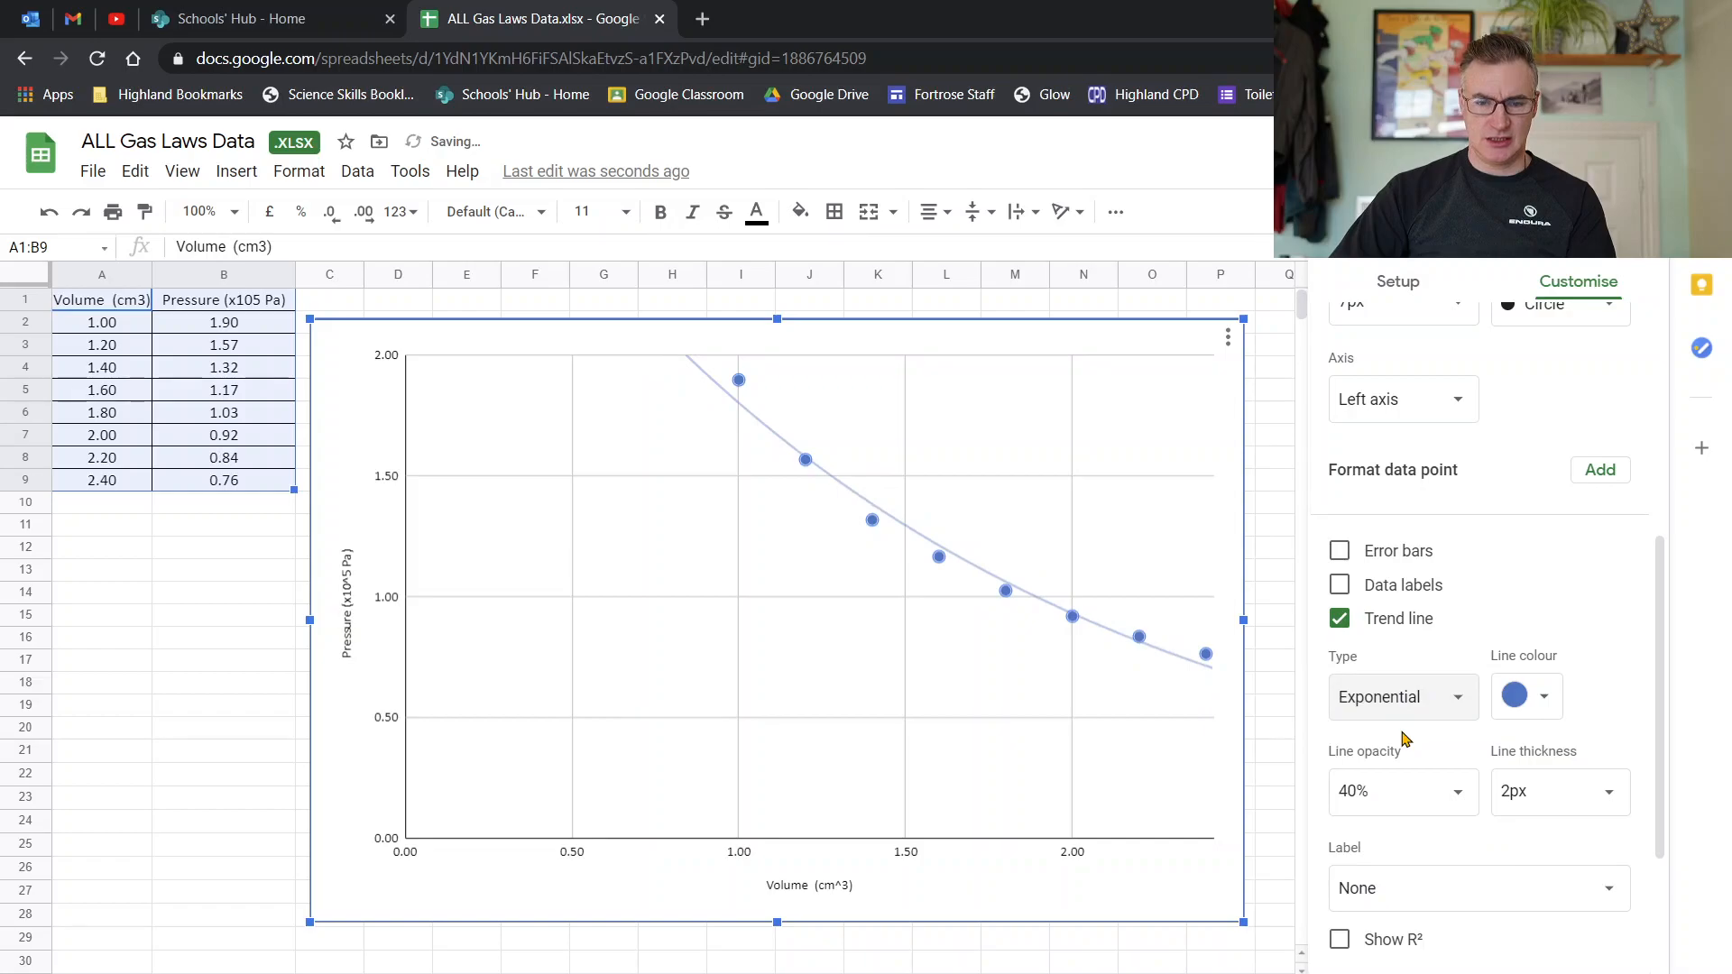
Try the Polynomial trend line type, and set the trend line to Power Series.
click(1403, 713)
click(1396, 728)
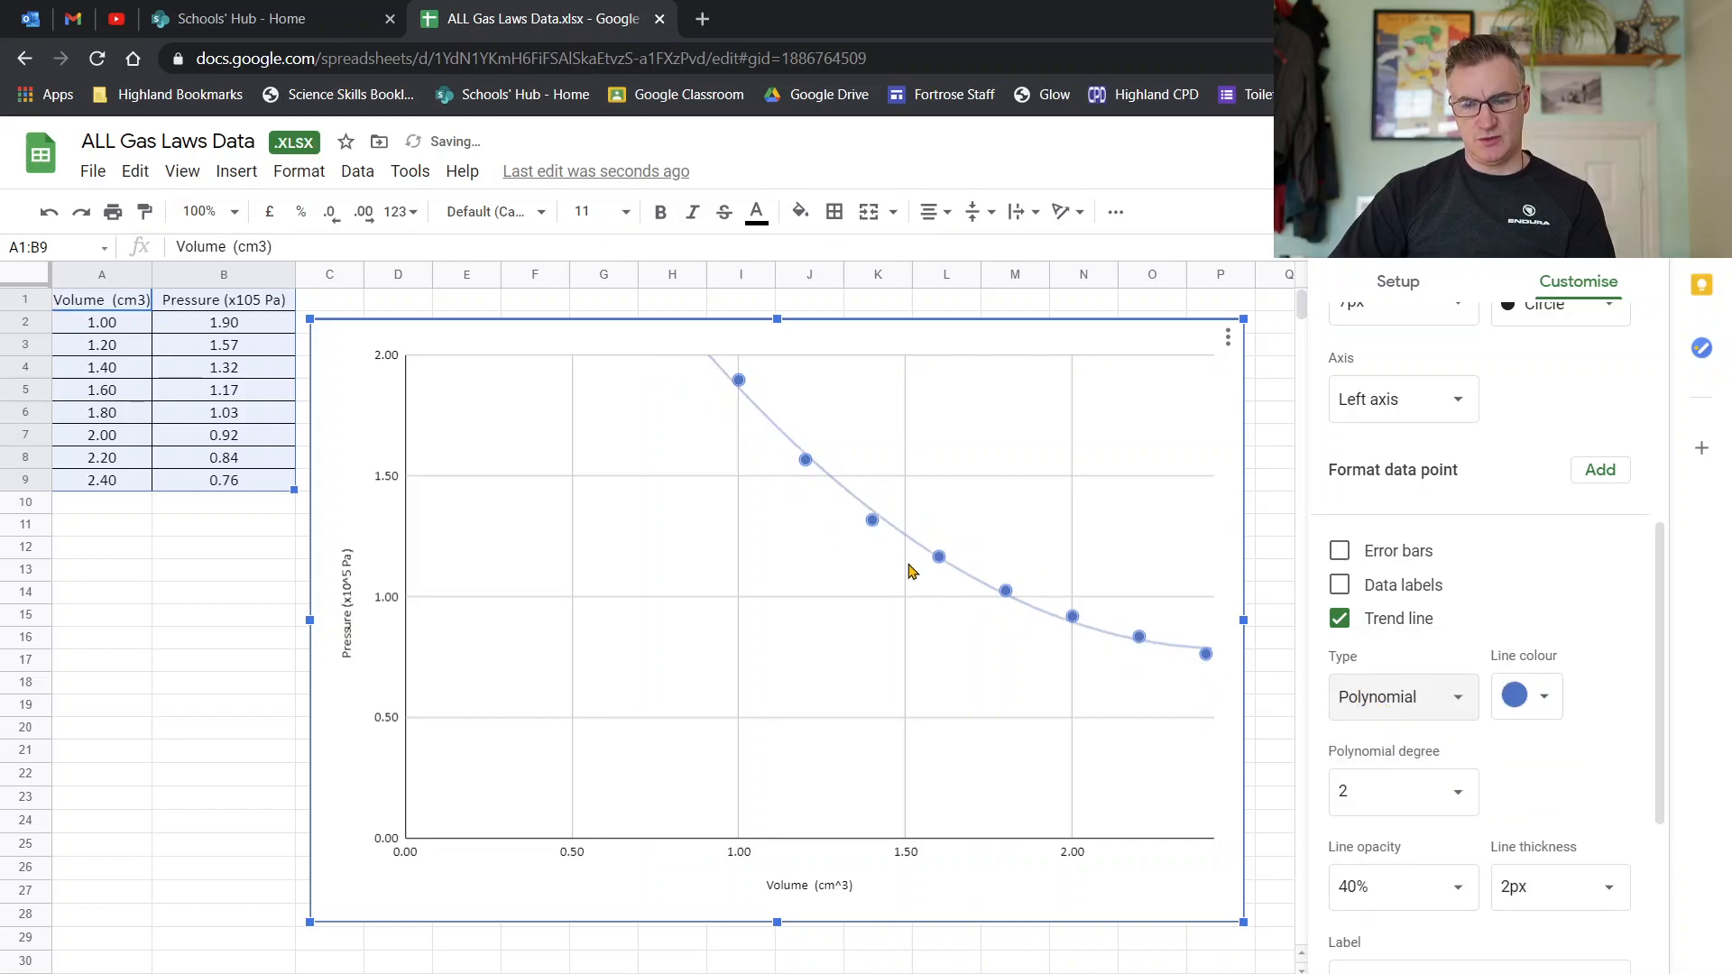
click(1404, 696)
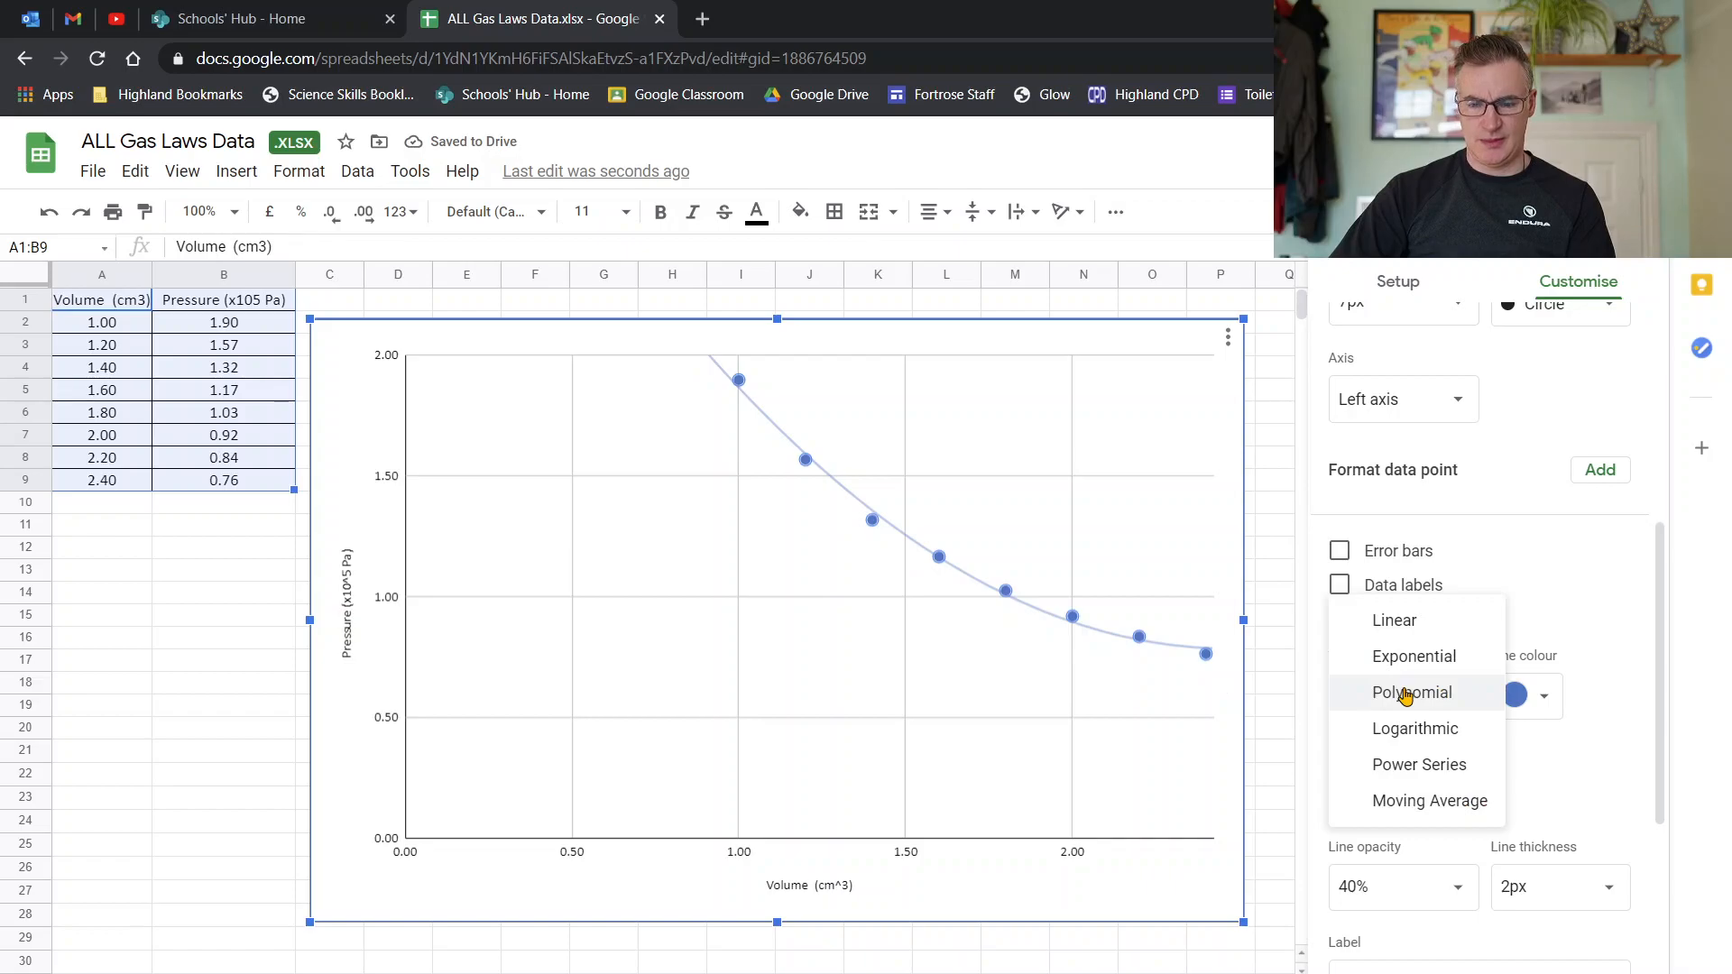
click(1412, 764)
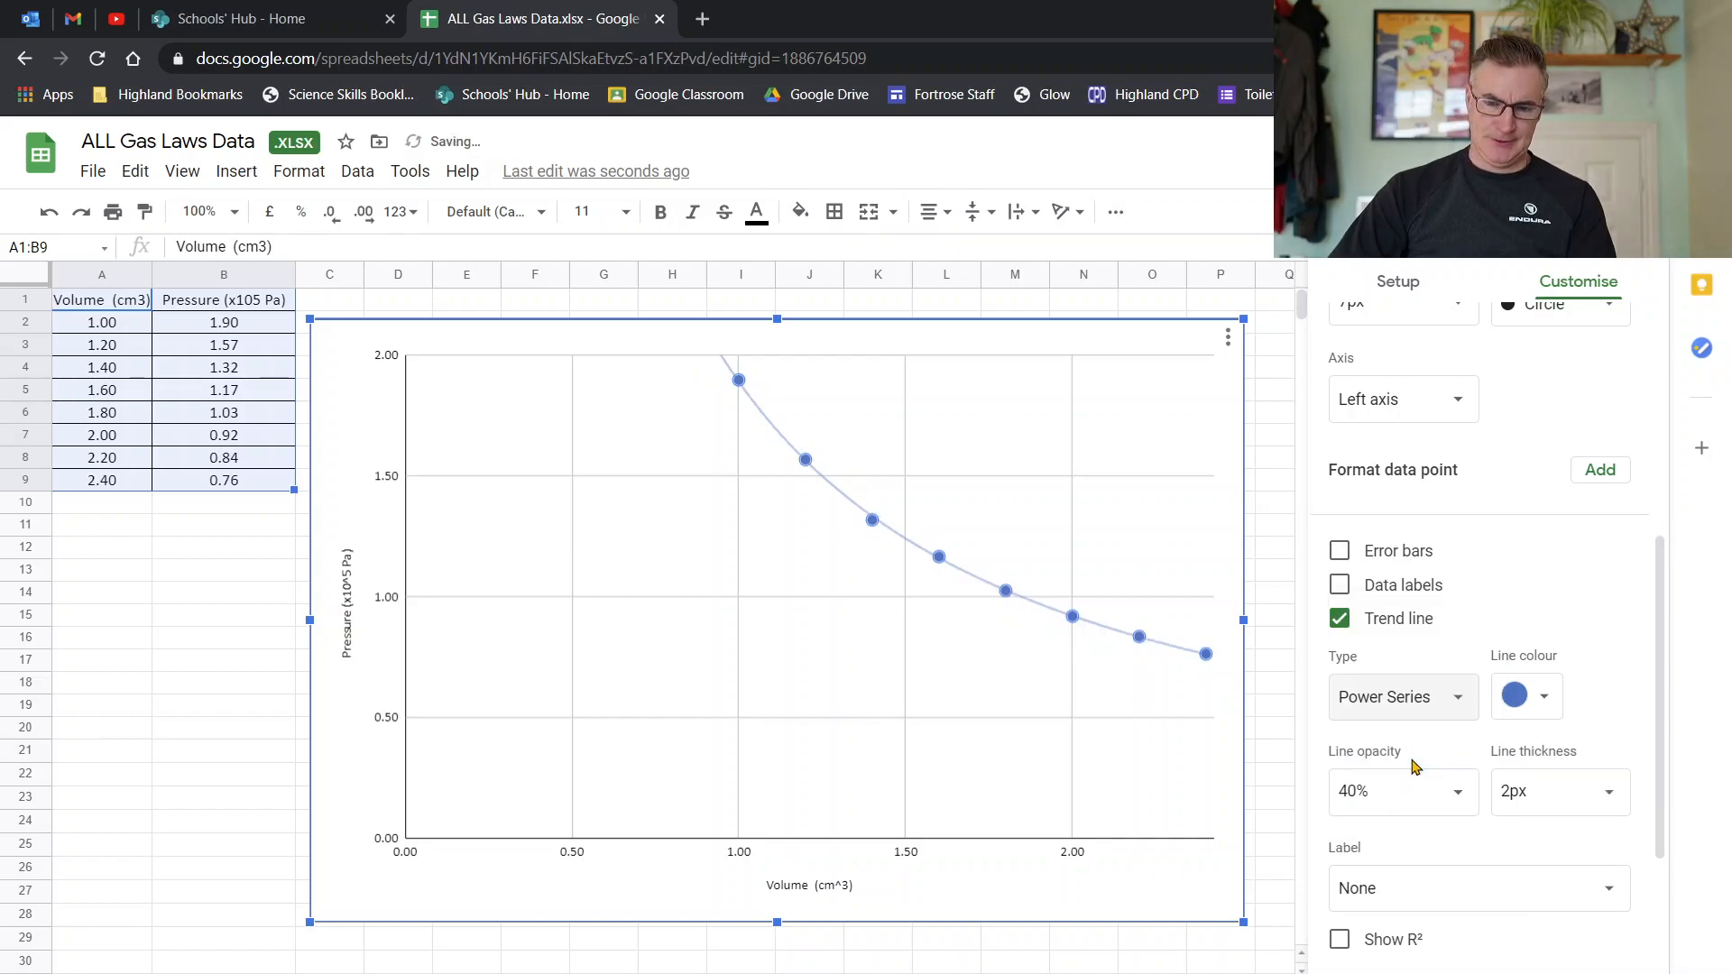
click(1394, 703)
click(1400, 699)
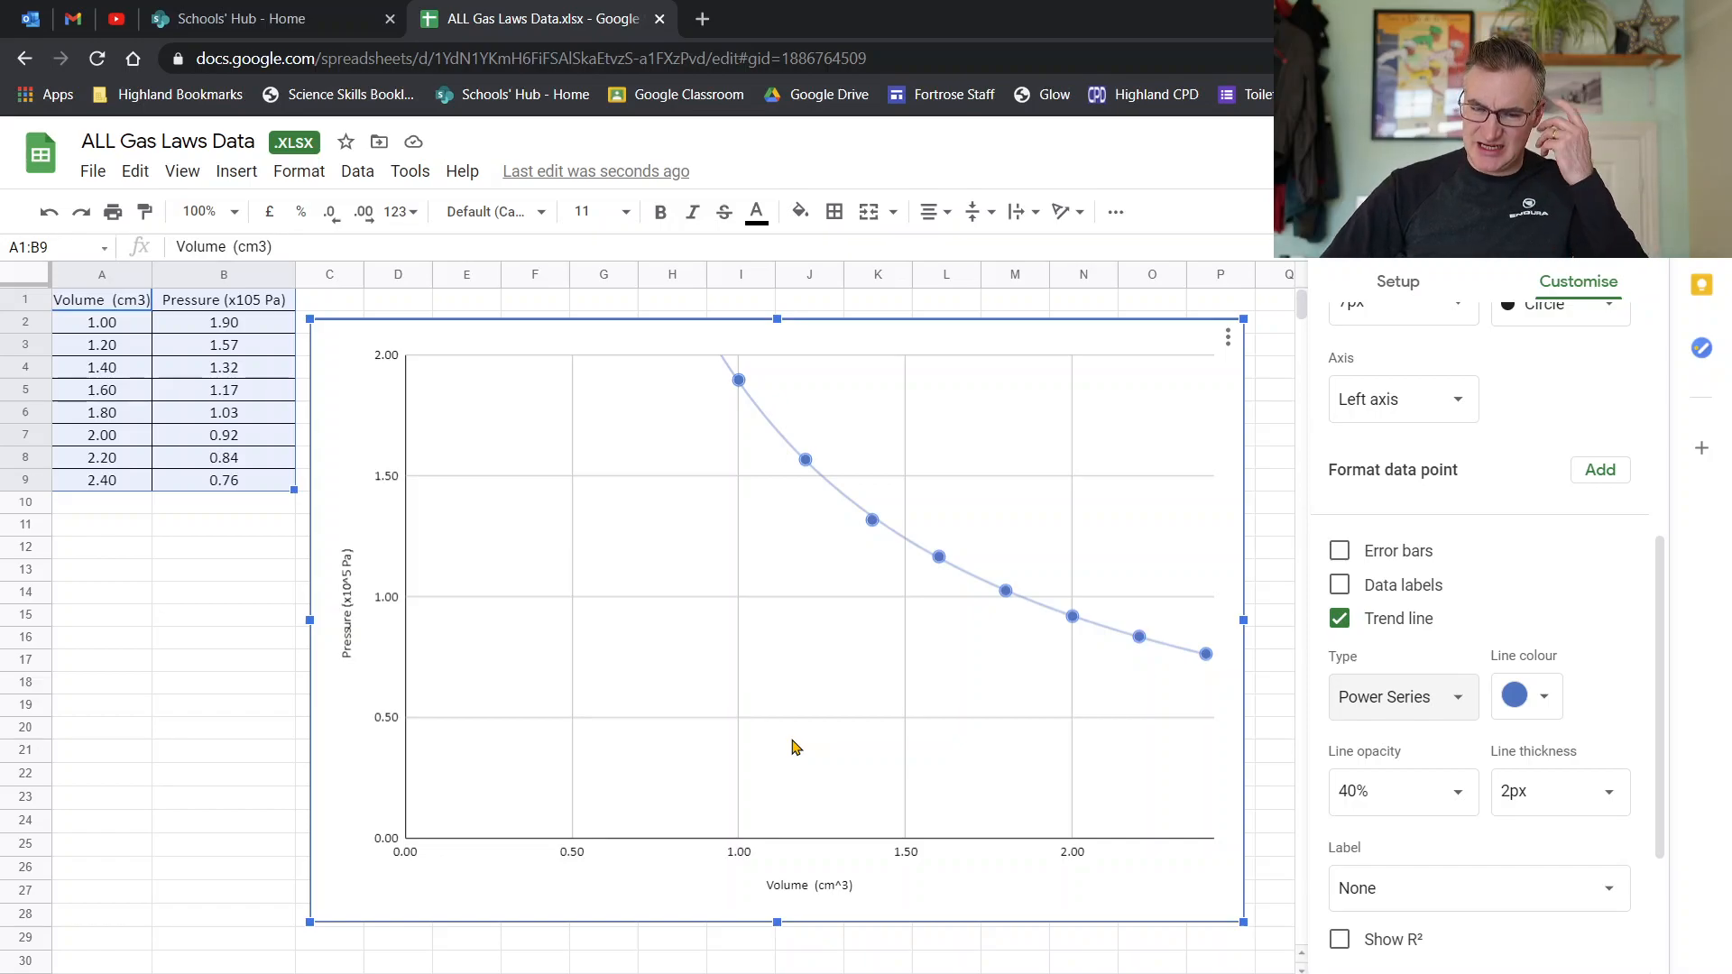
Enable minor gridlines for the chart's horizontal axis.
click(738, 667)
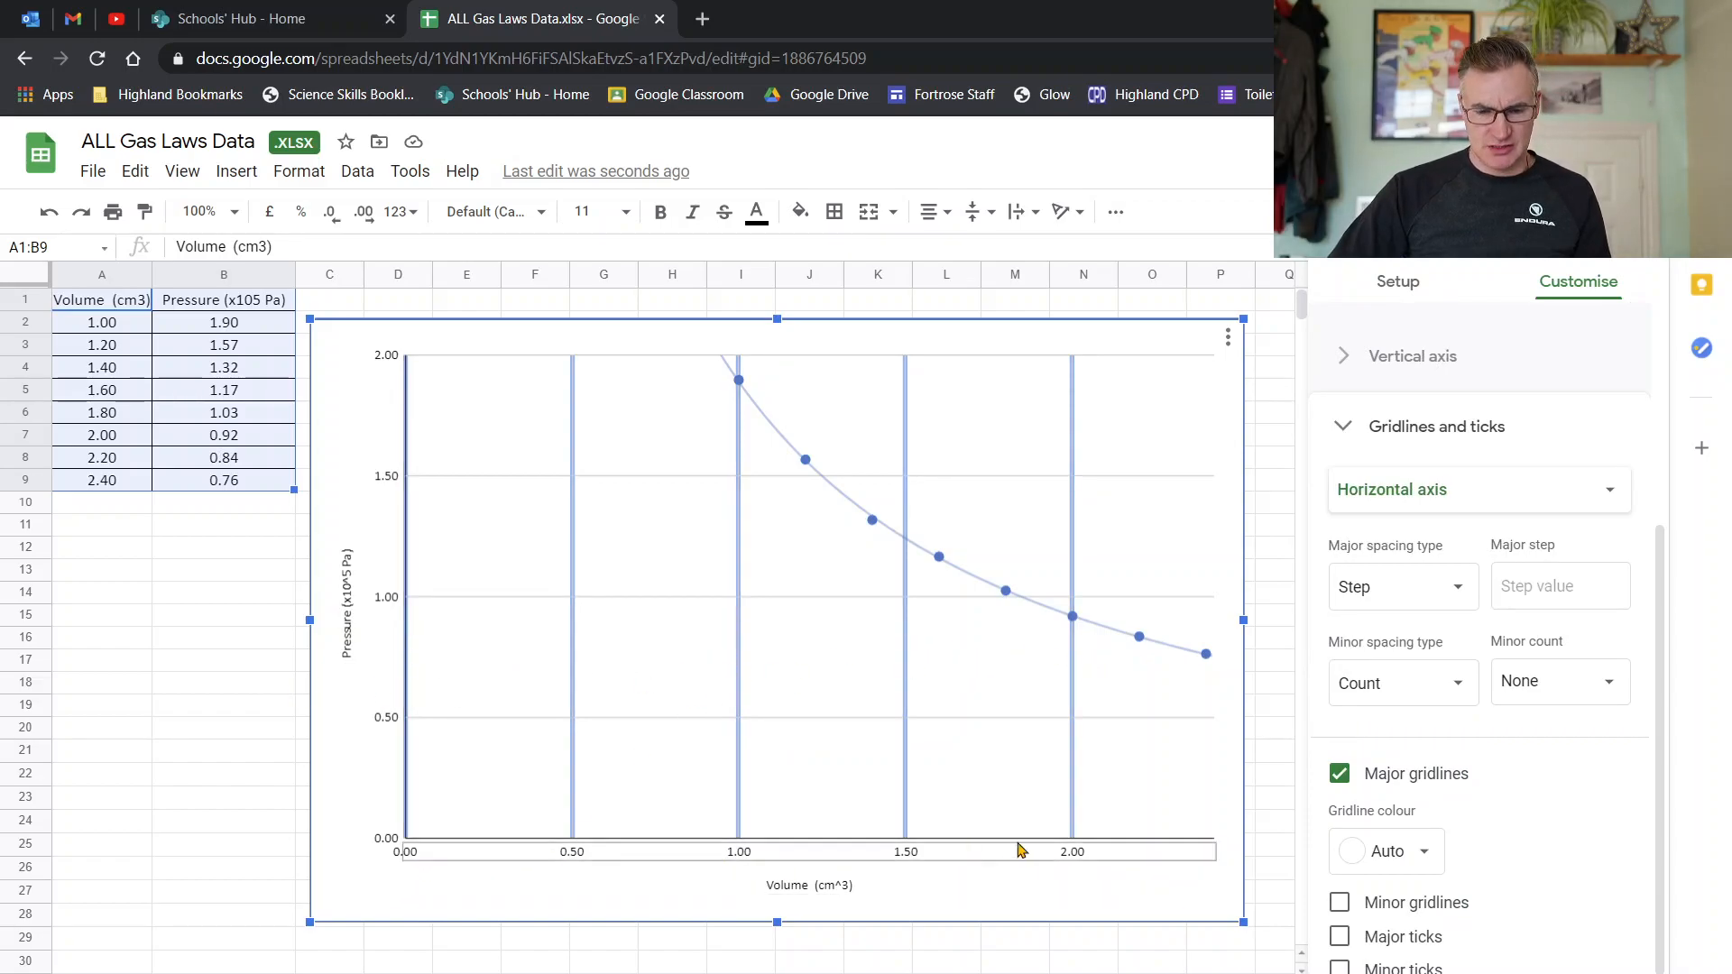
click(1341, 903)
scroll(1542, 893, down, 1)
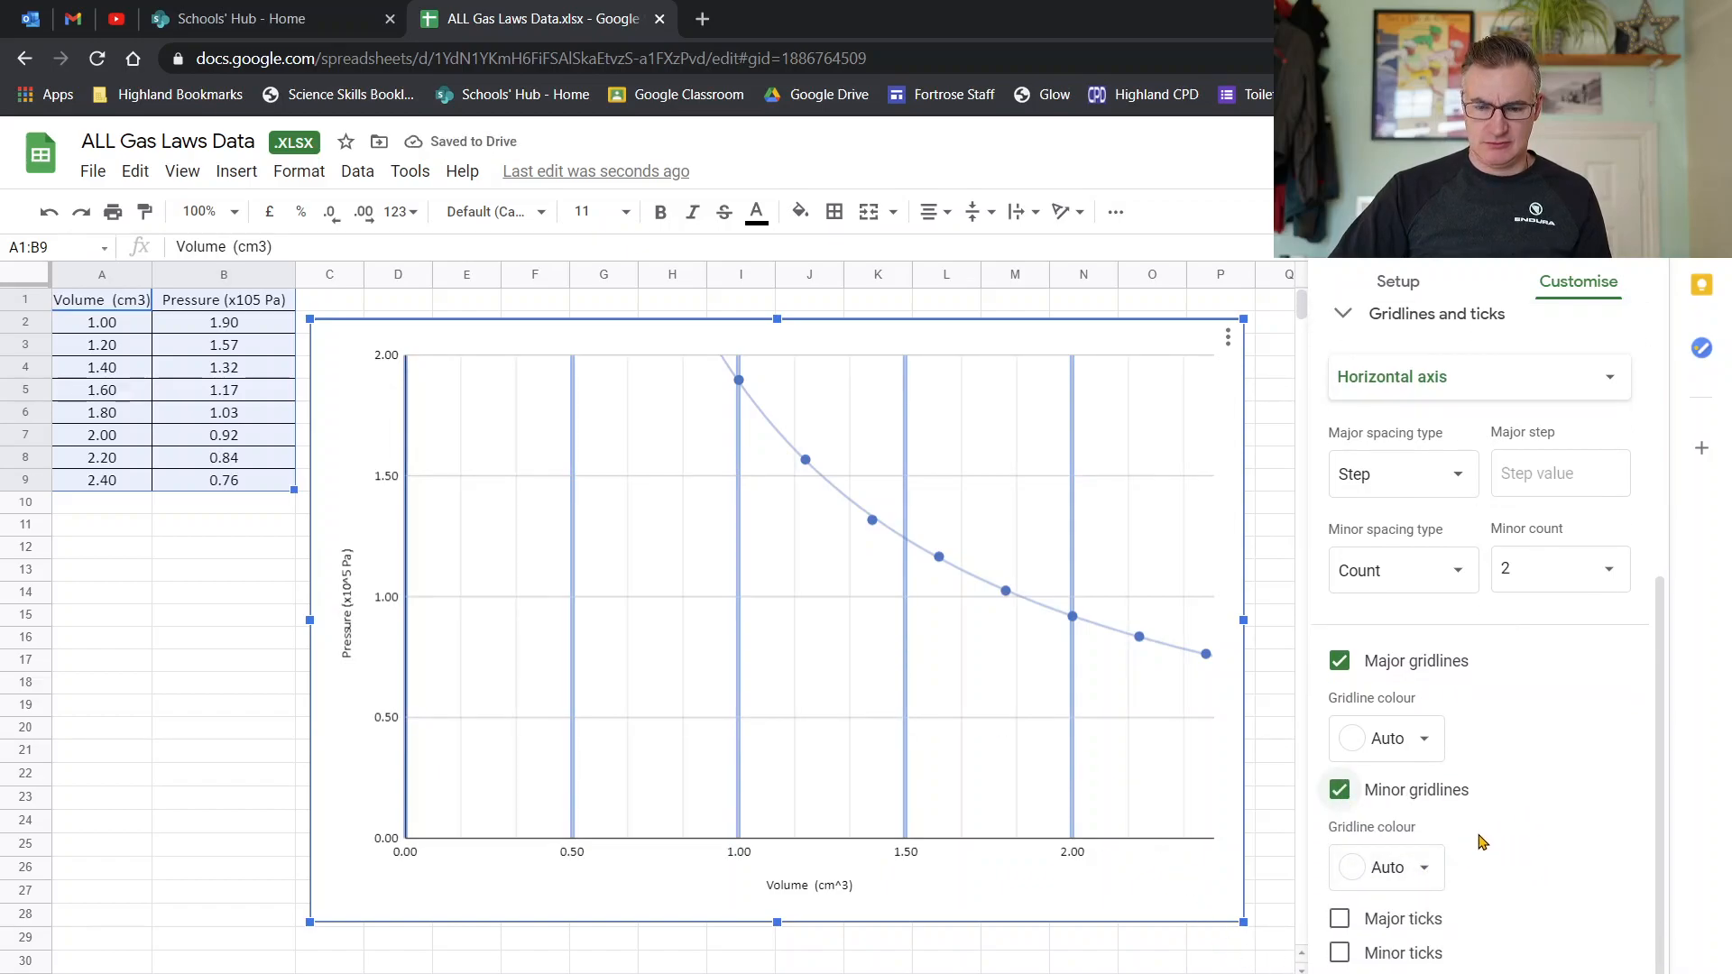
scroll(1501, 665, up, 3)
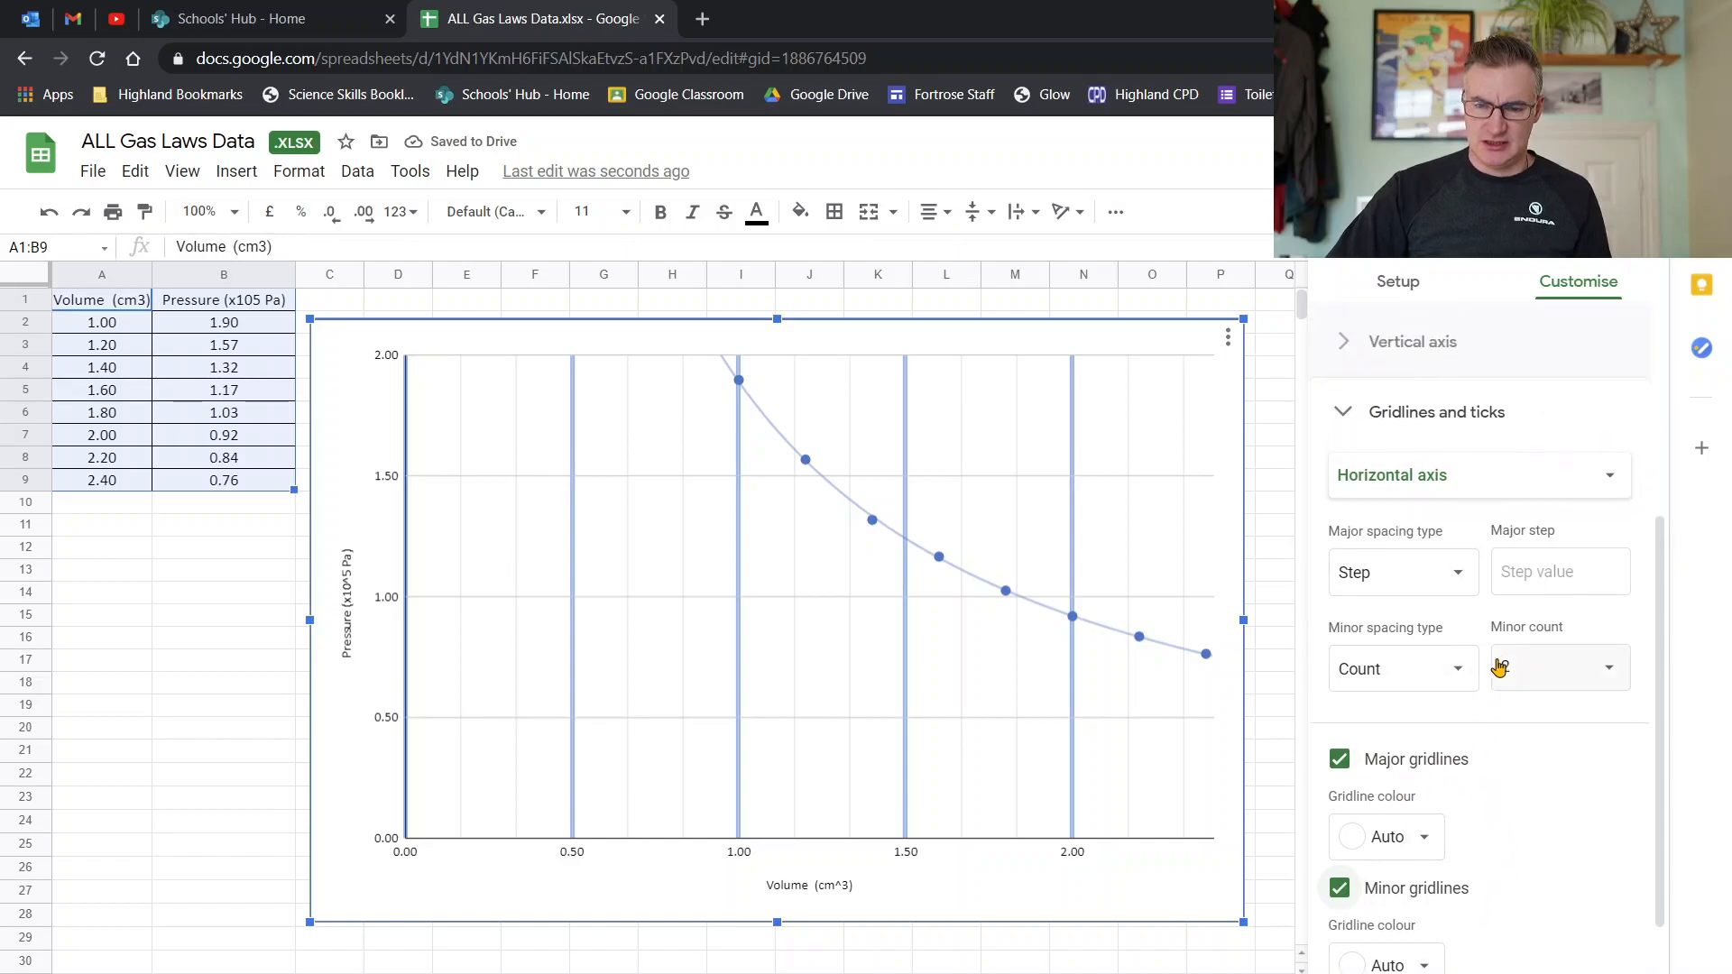
scroll(1547, 688, down, 1)
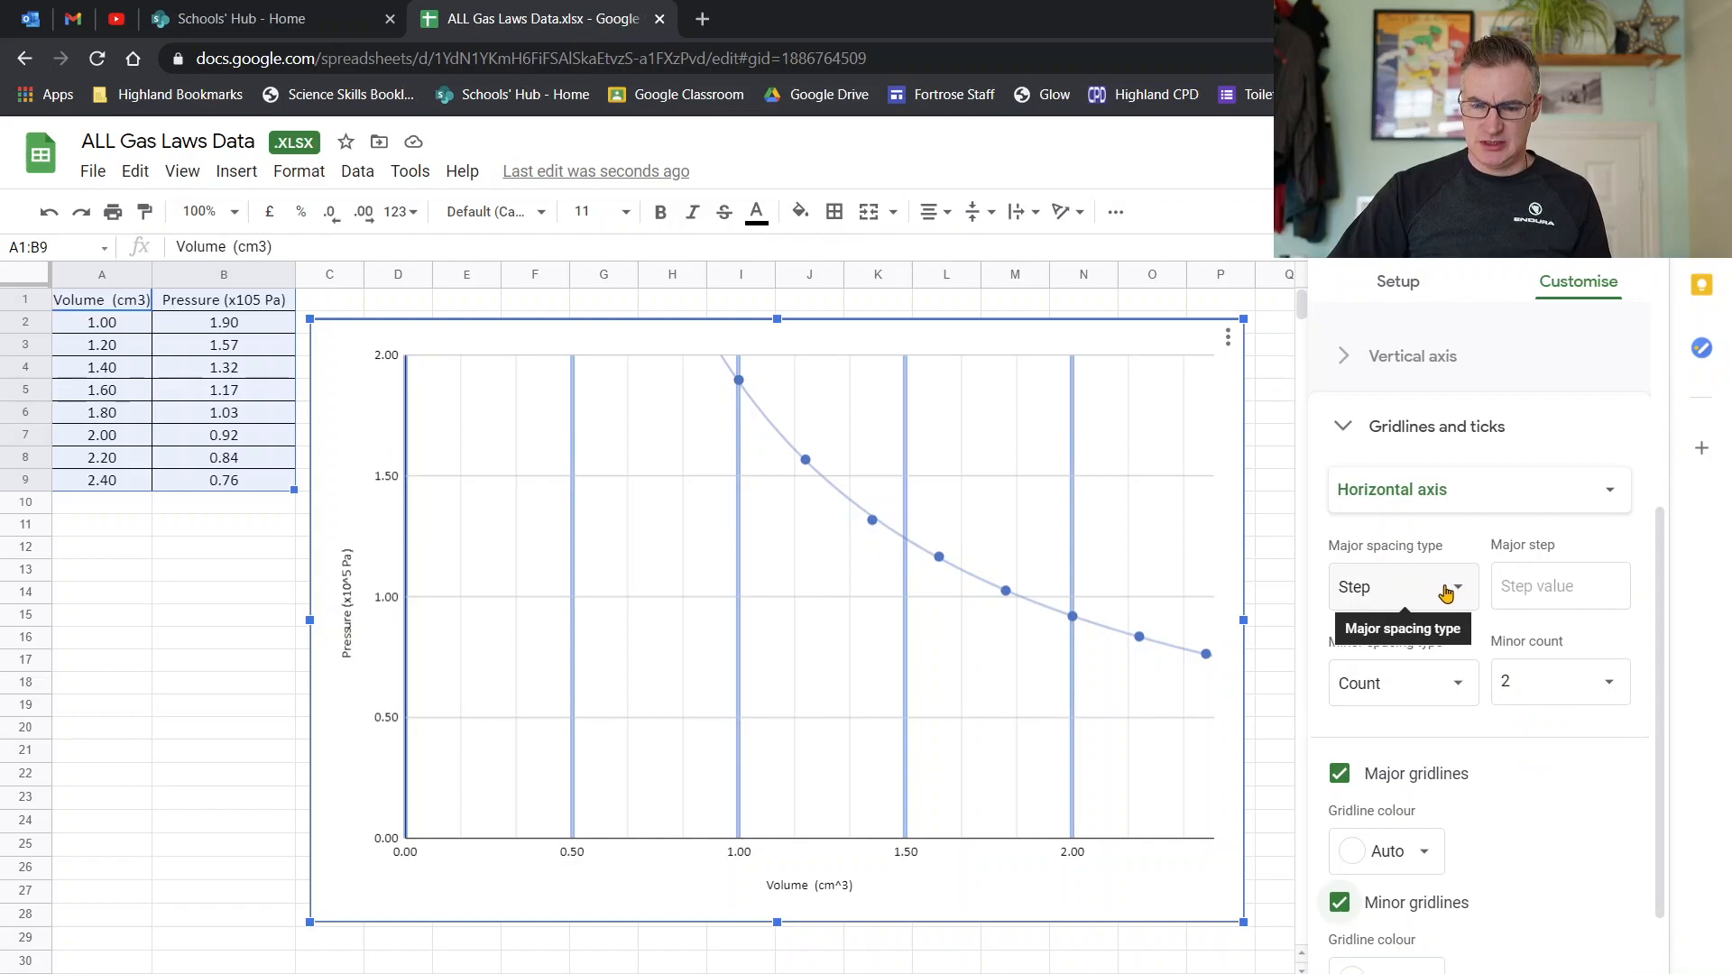
Try minor gridline counts for the horizontal axis, including 10, and set the count to 9.
click(1549, 681)
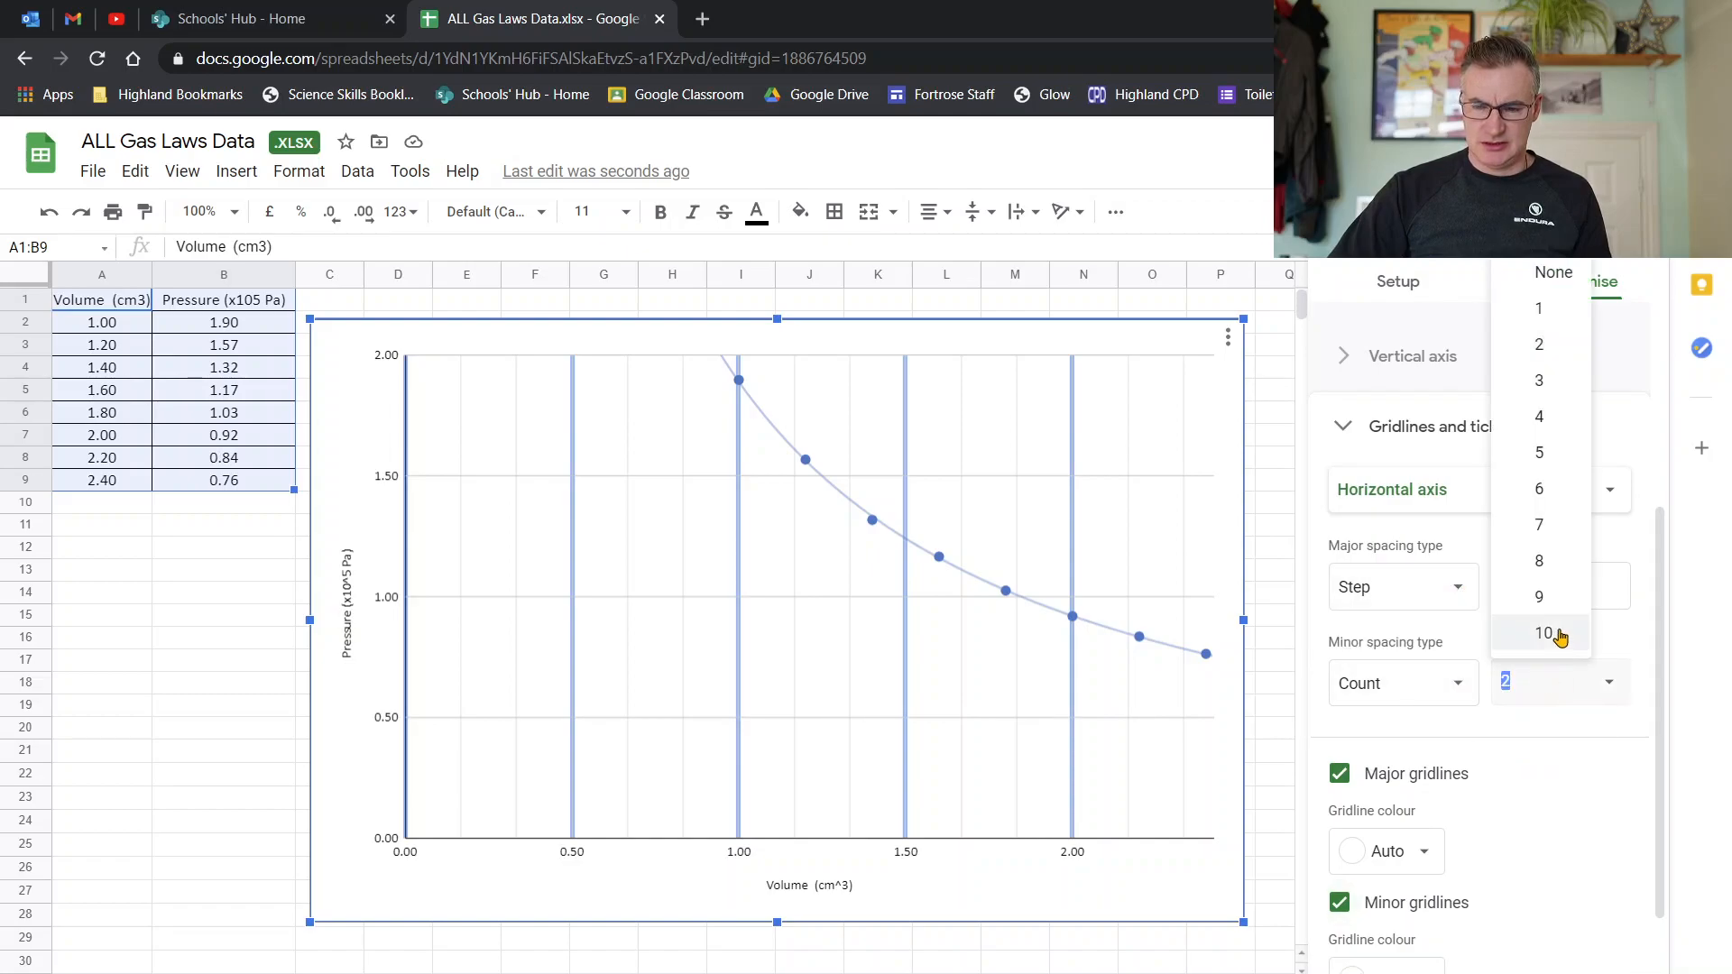
click(1544, 601)
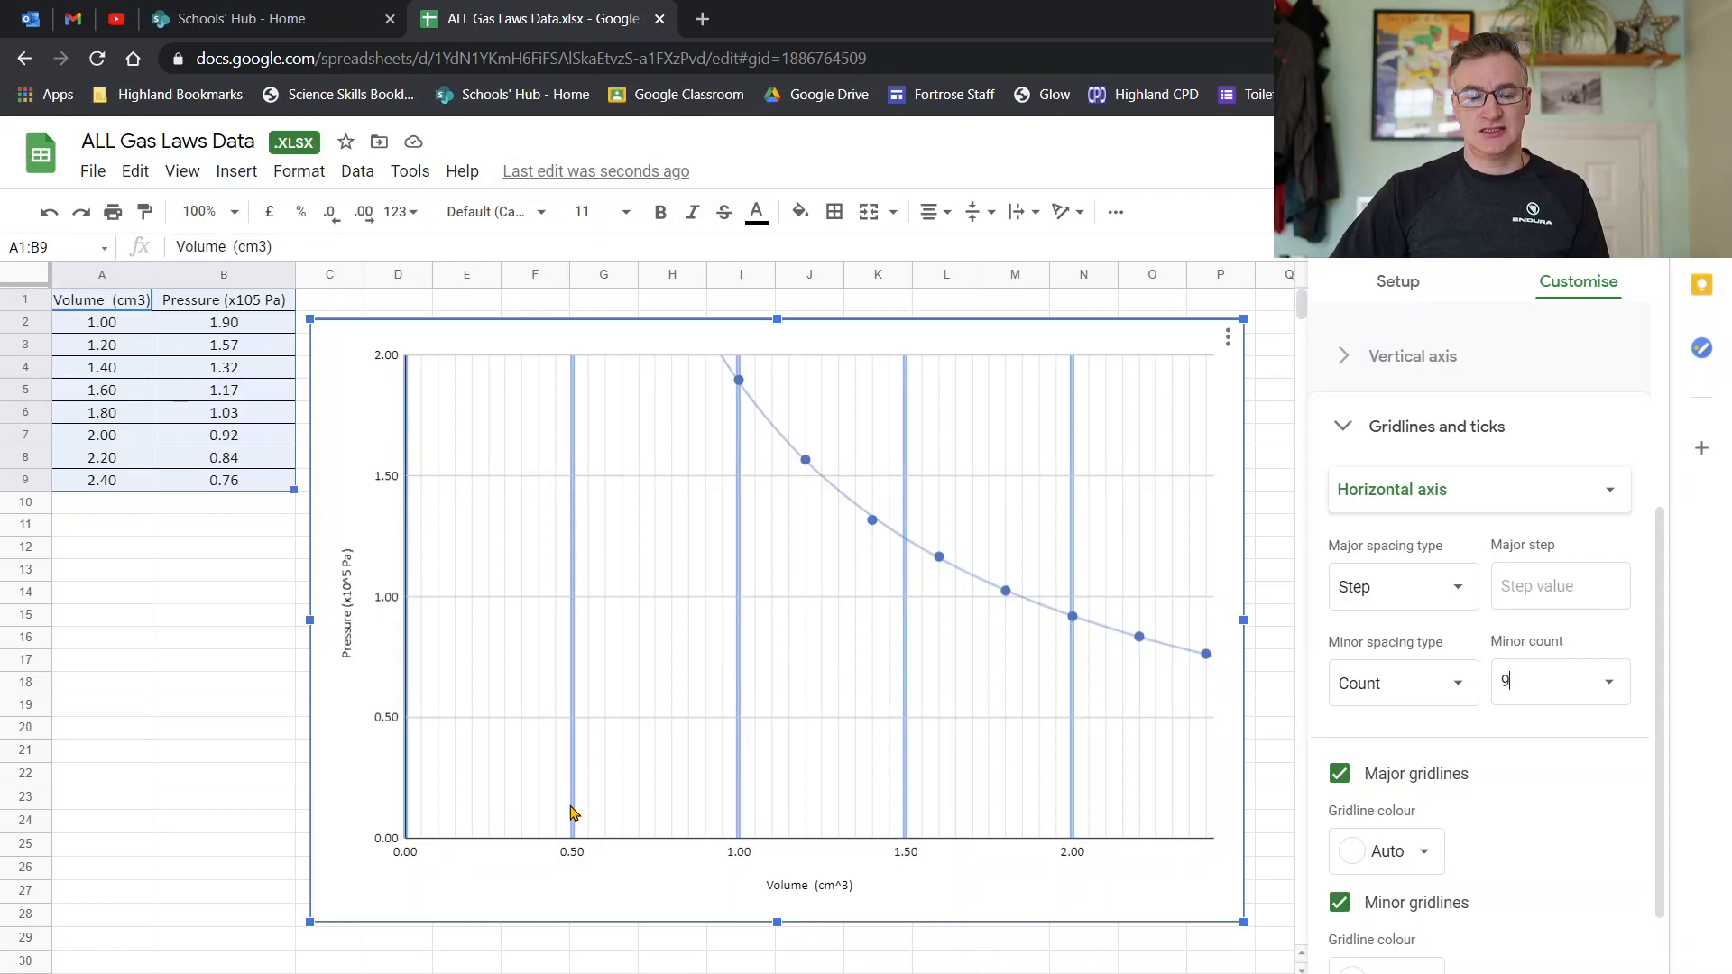
click(1550, 679)
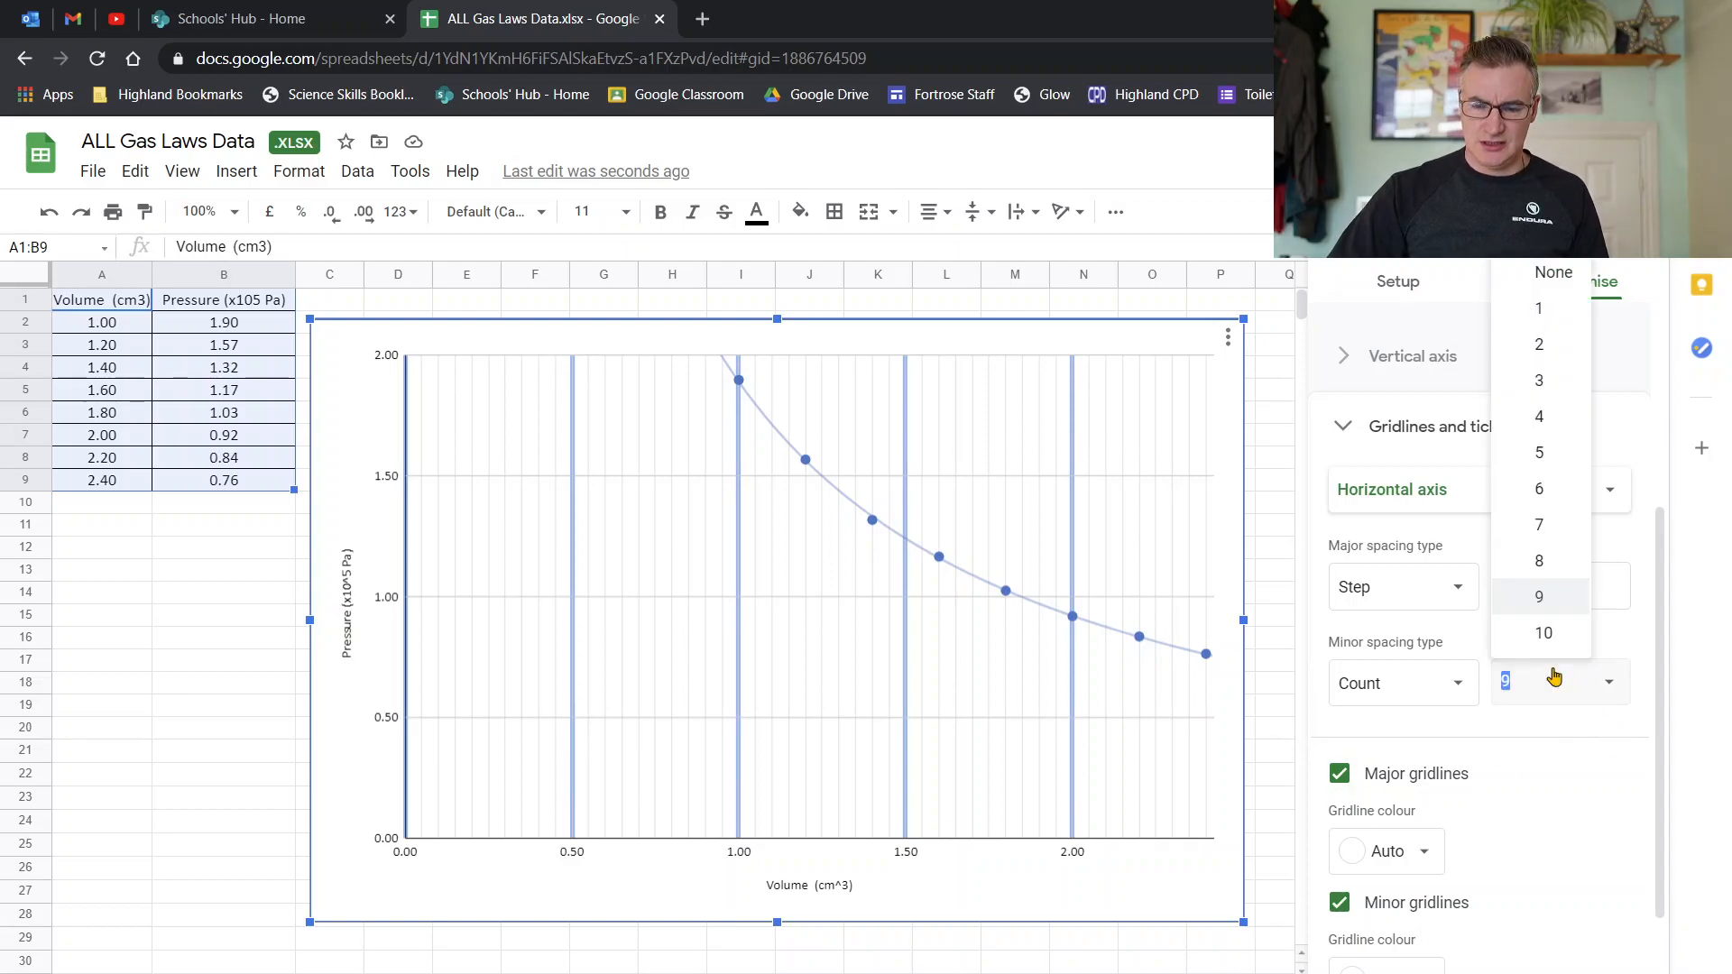
click(1546, 635)
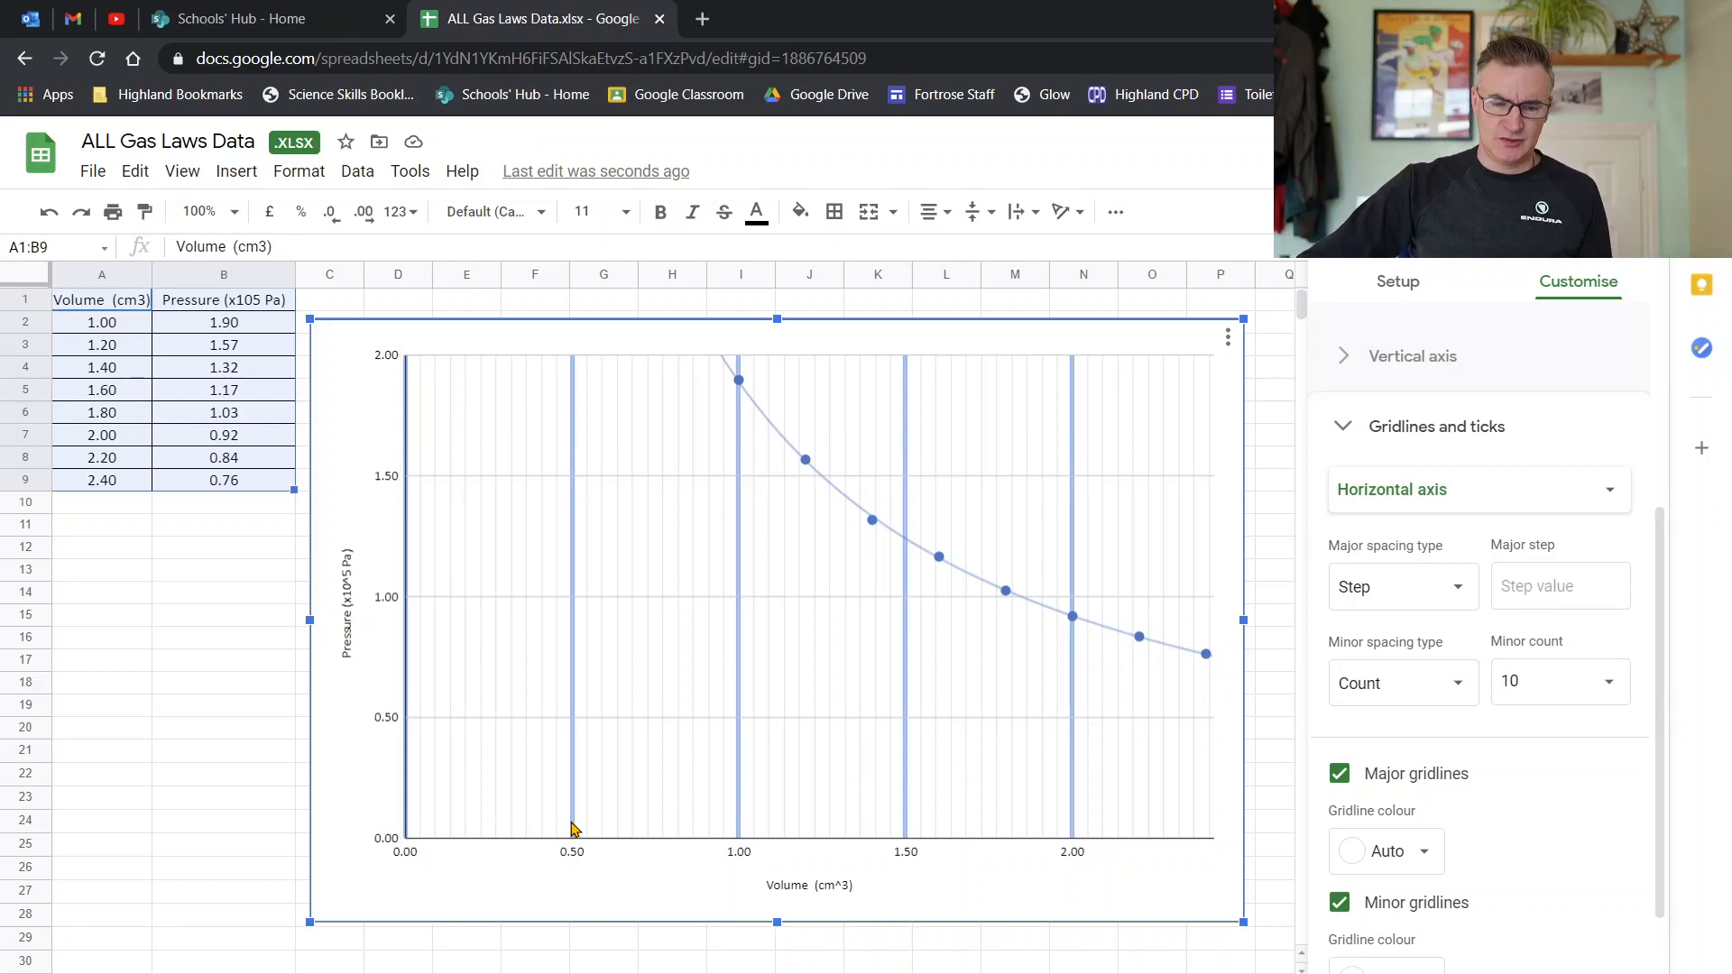
click(1609, 682)
click(1556, 607)
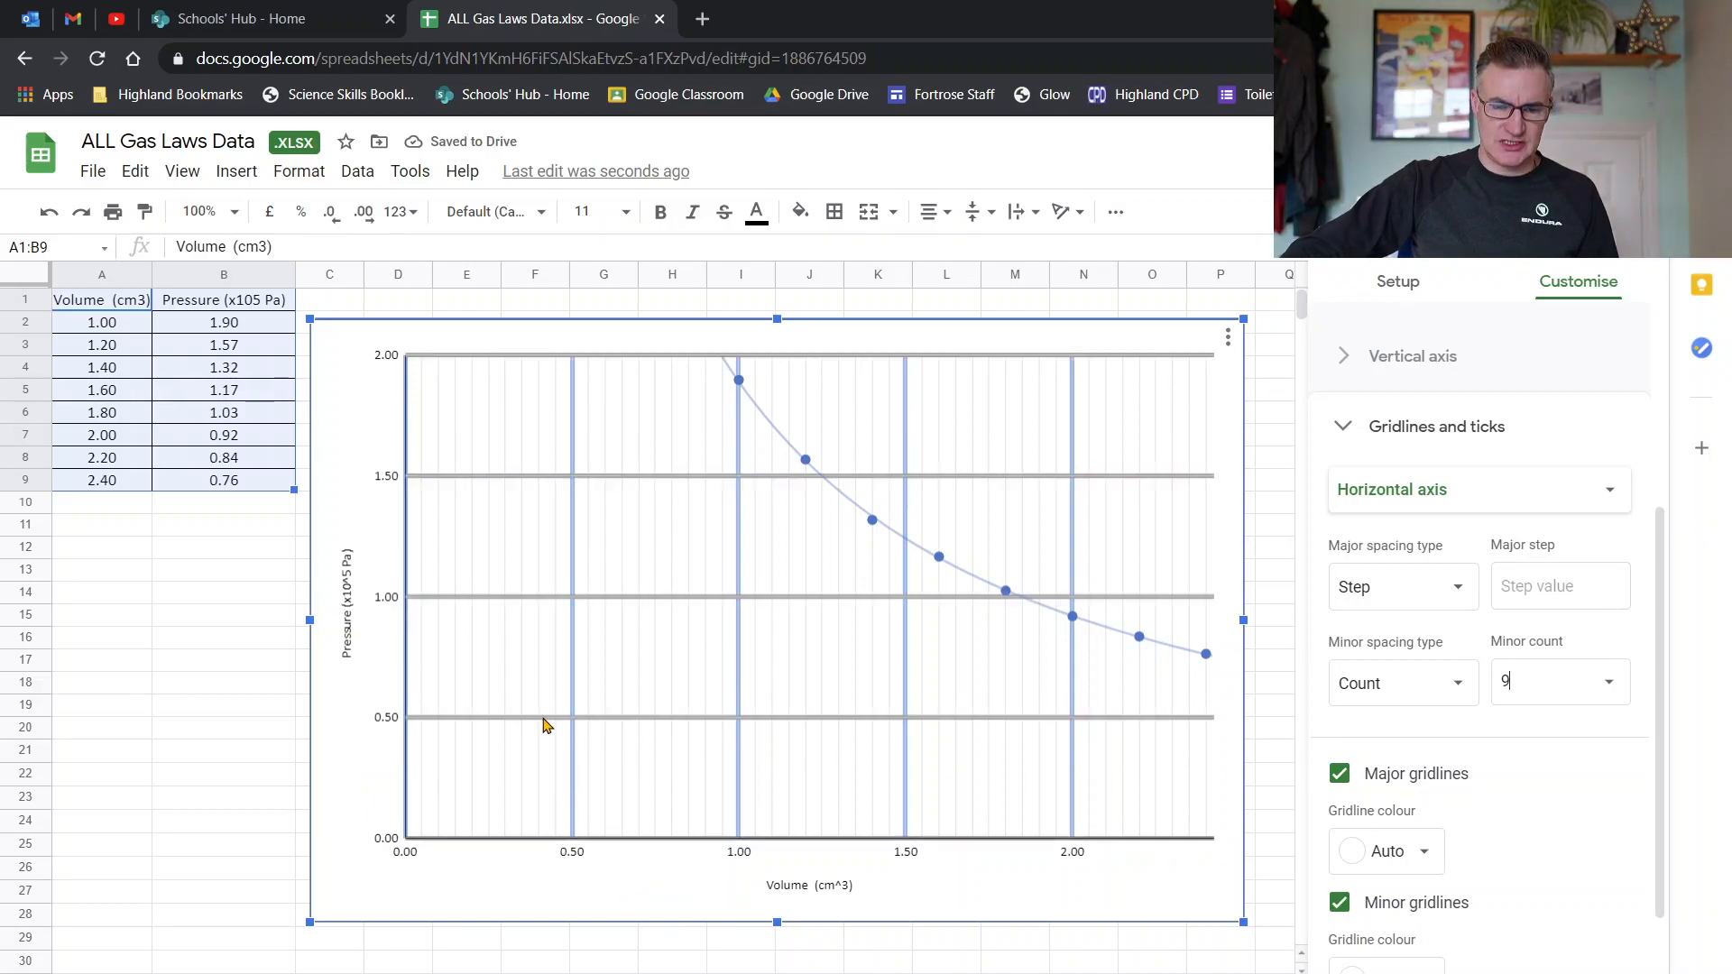
Set the minor gridline count of the chart's vertical axis to 9.
click(550, 719)
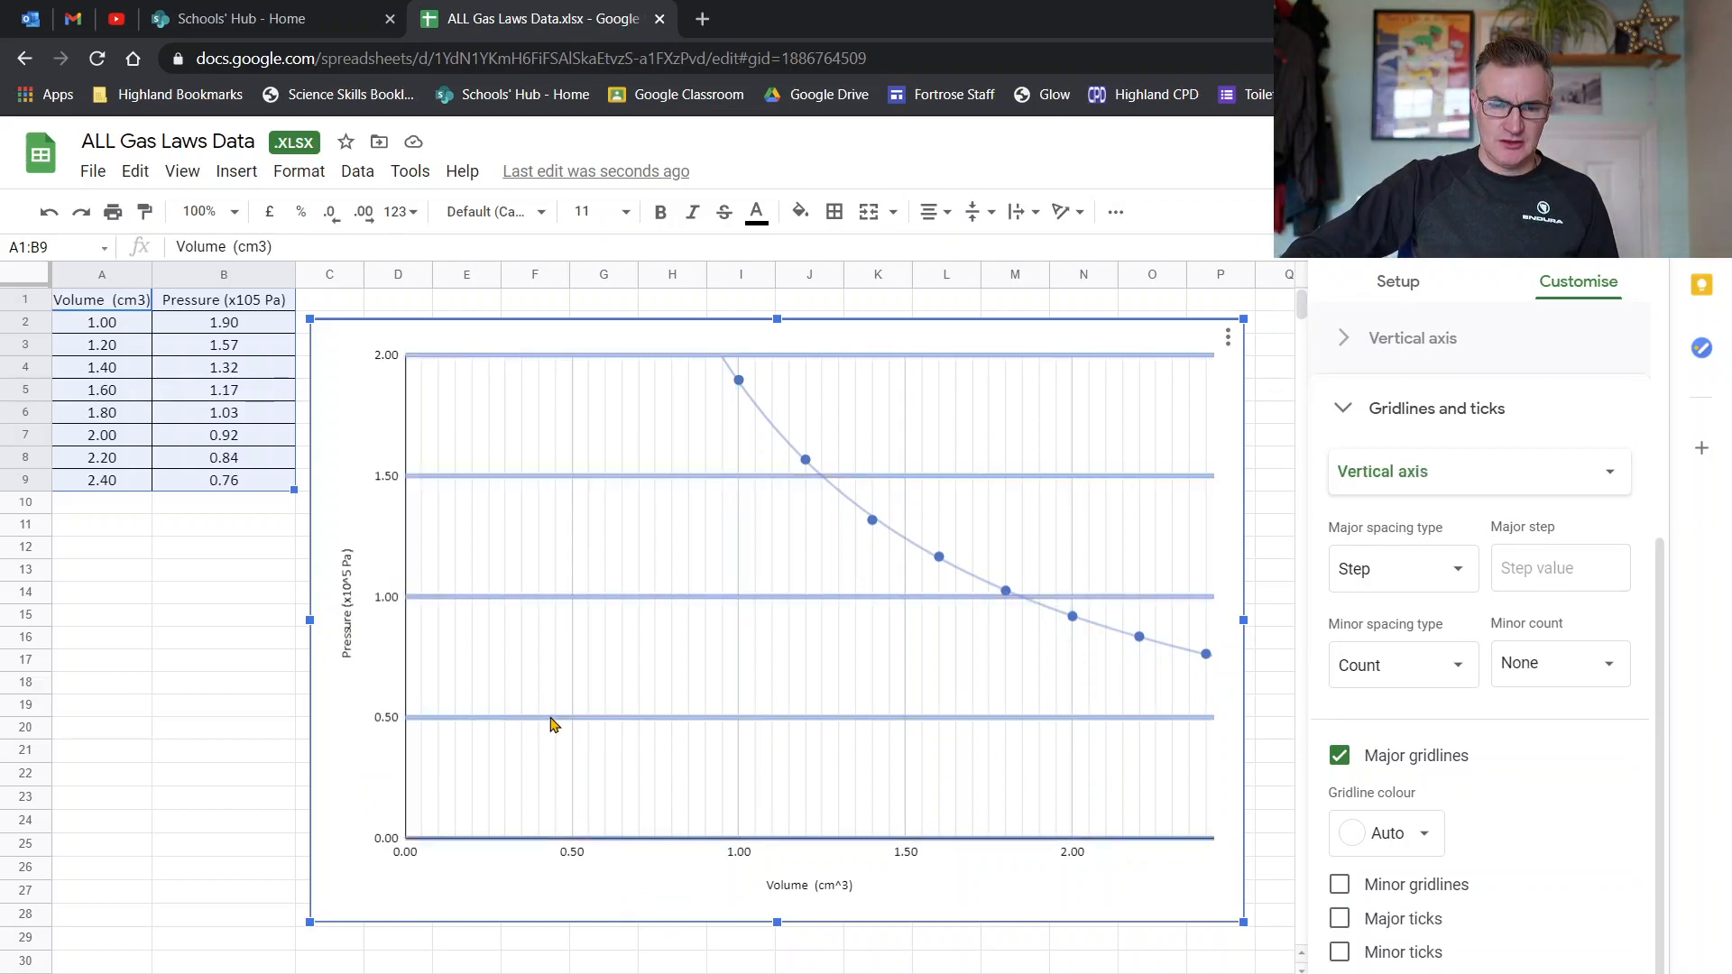
click(1524, 665)
click(1541, 579)
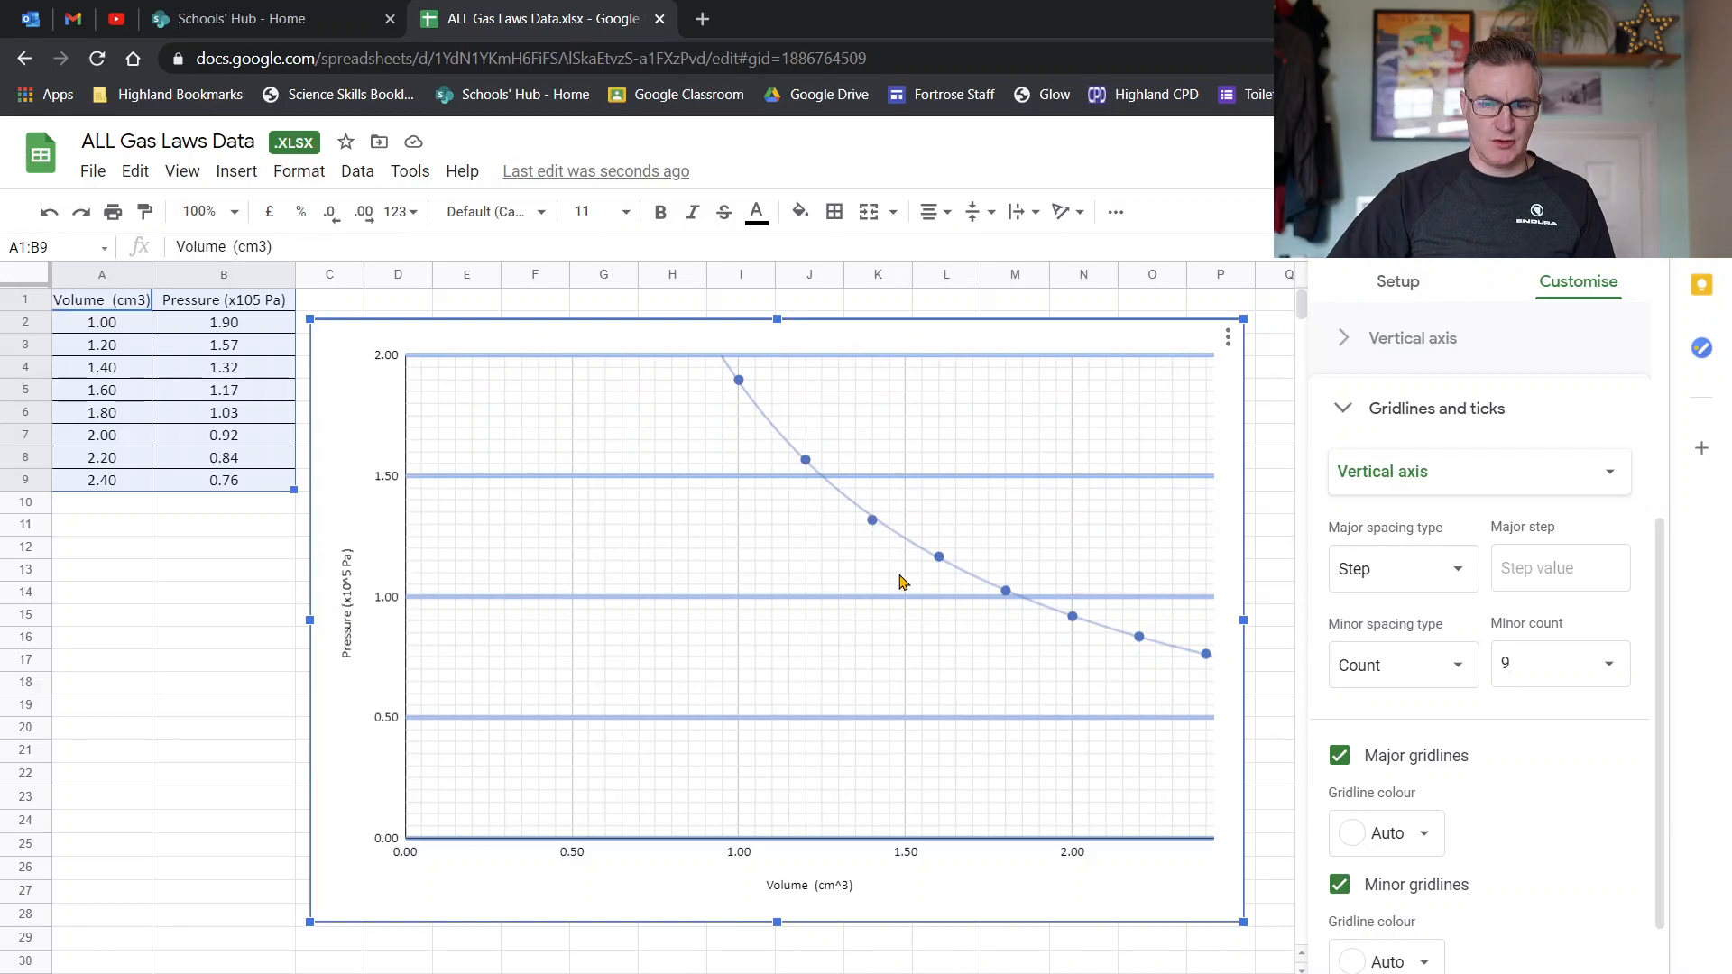
click(1205, 894)
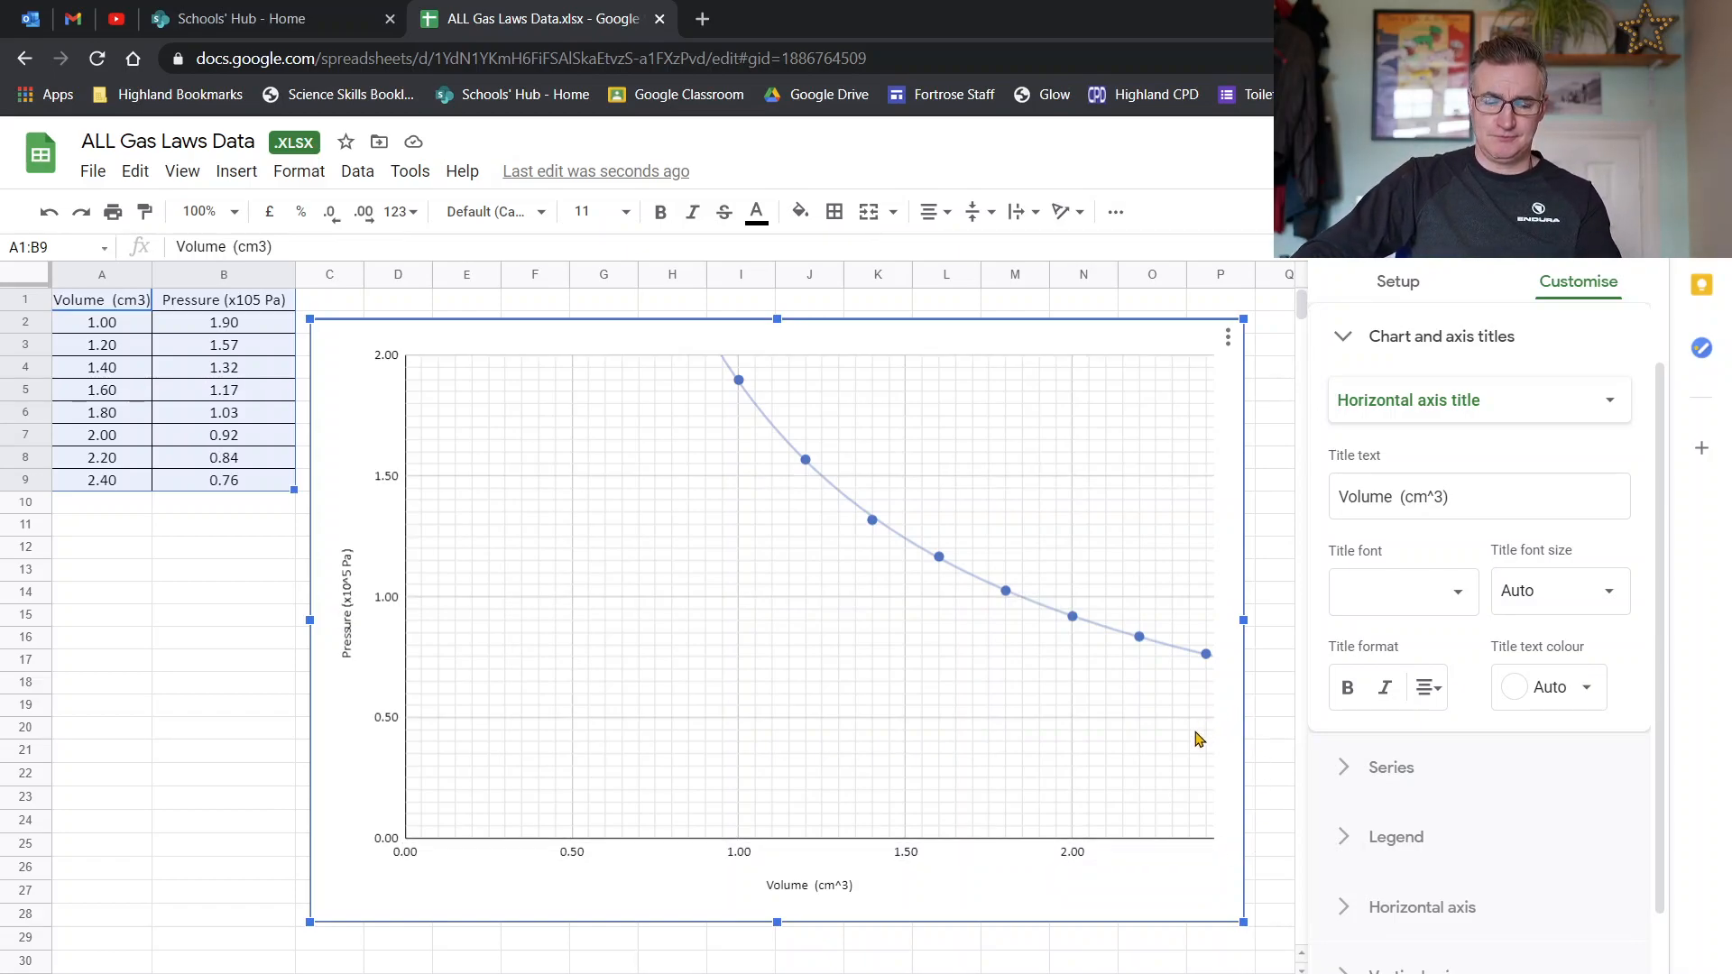
text(w)
key(BackSpace)
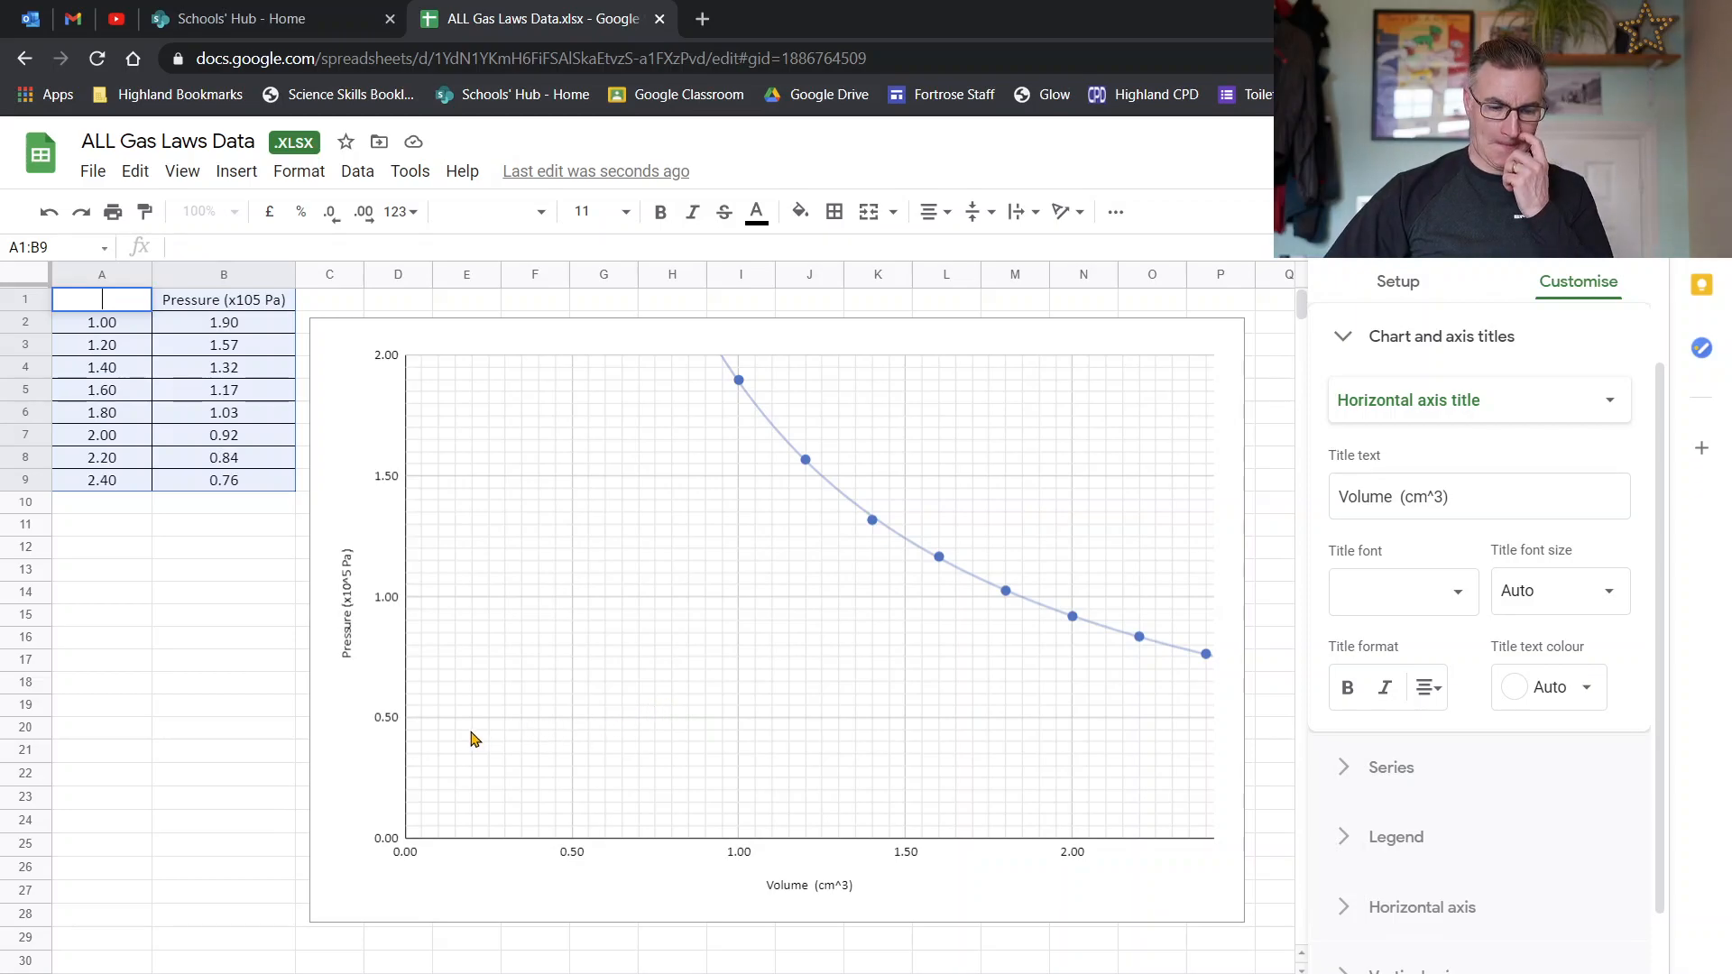
key(Escape)
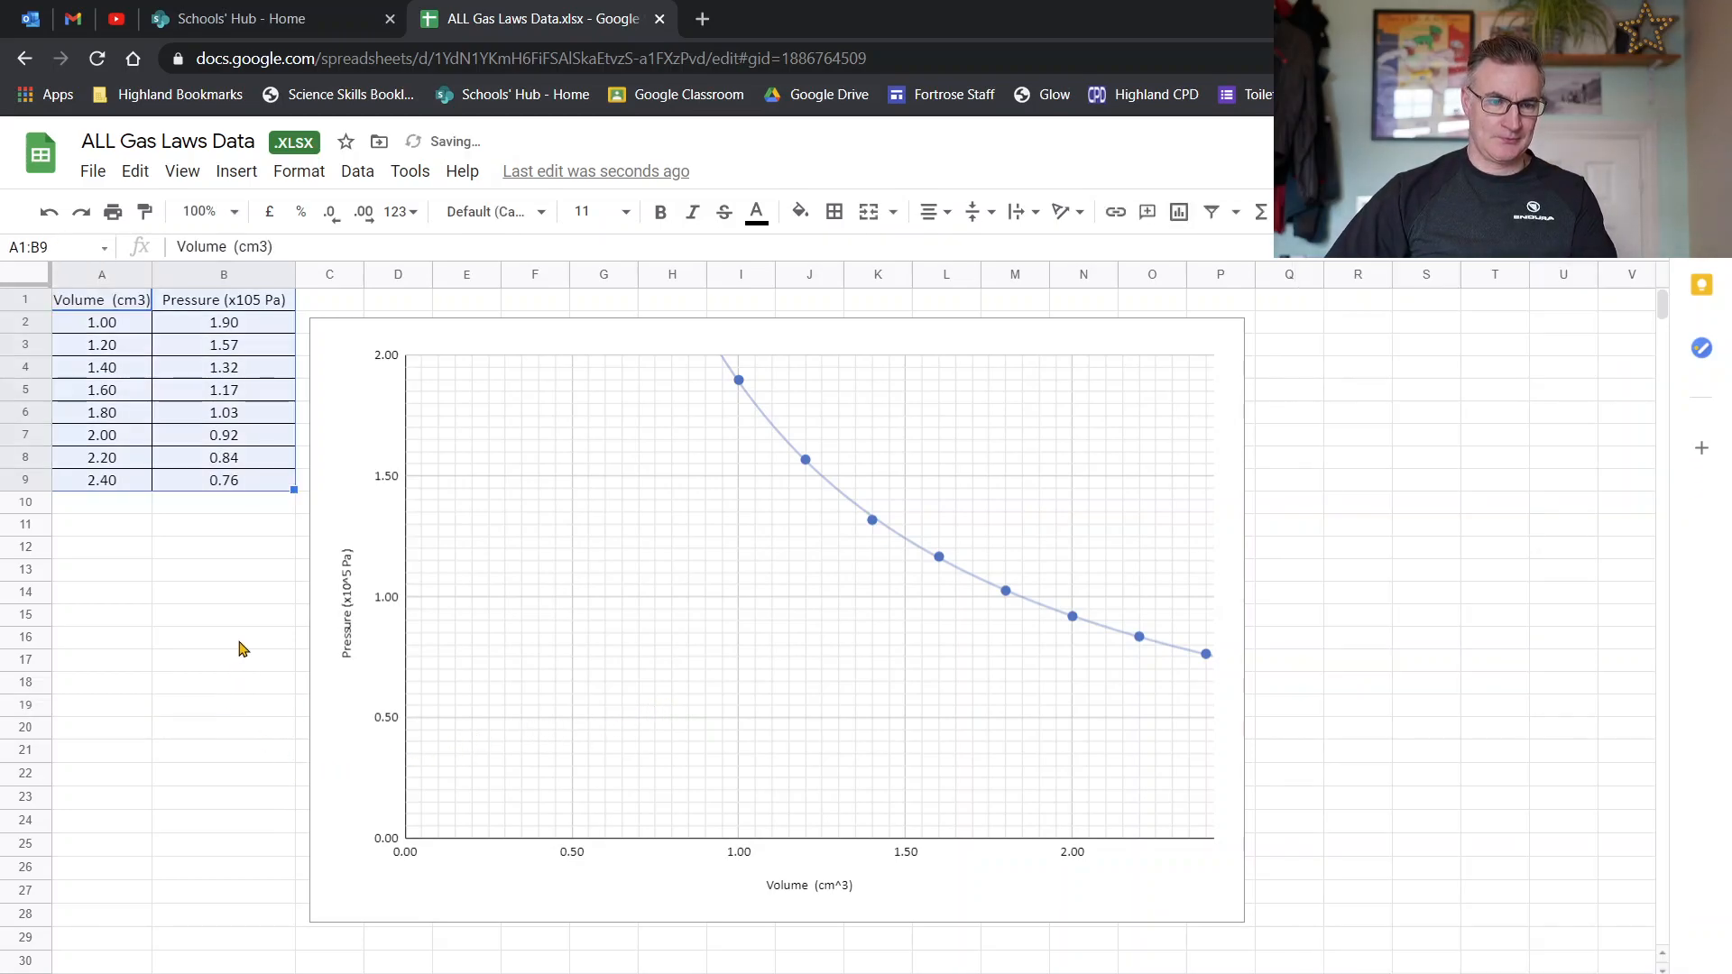
Shrink the chart to about four columns wide and move it to columns R to U, beside rows 2 to 9.
click(239, 709)
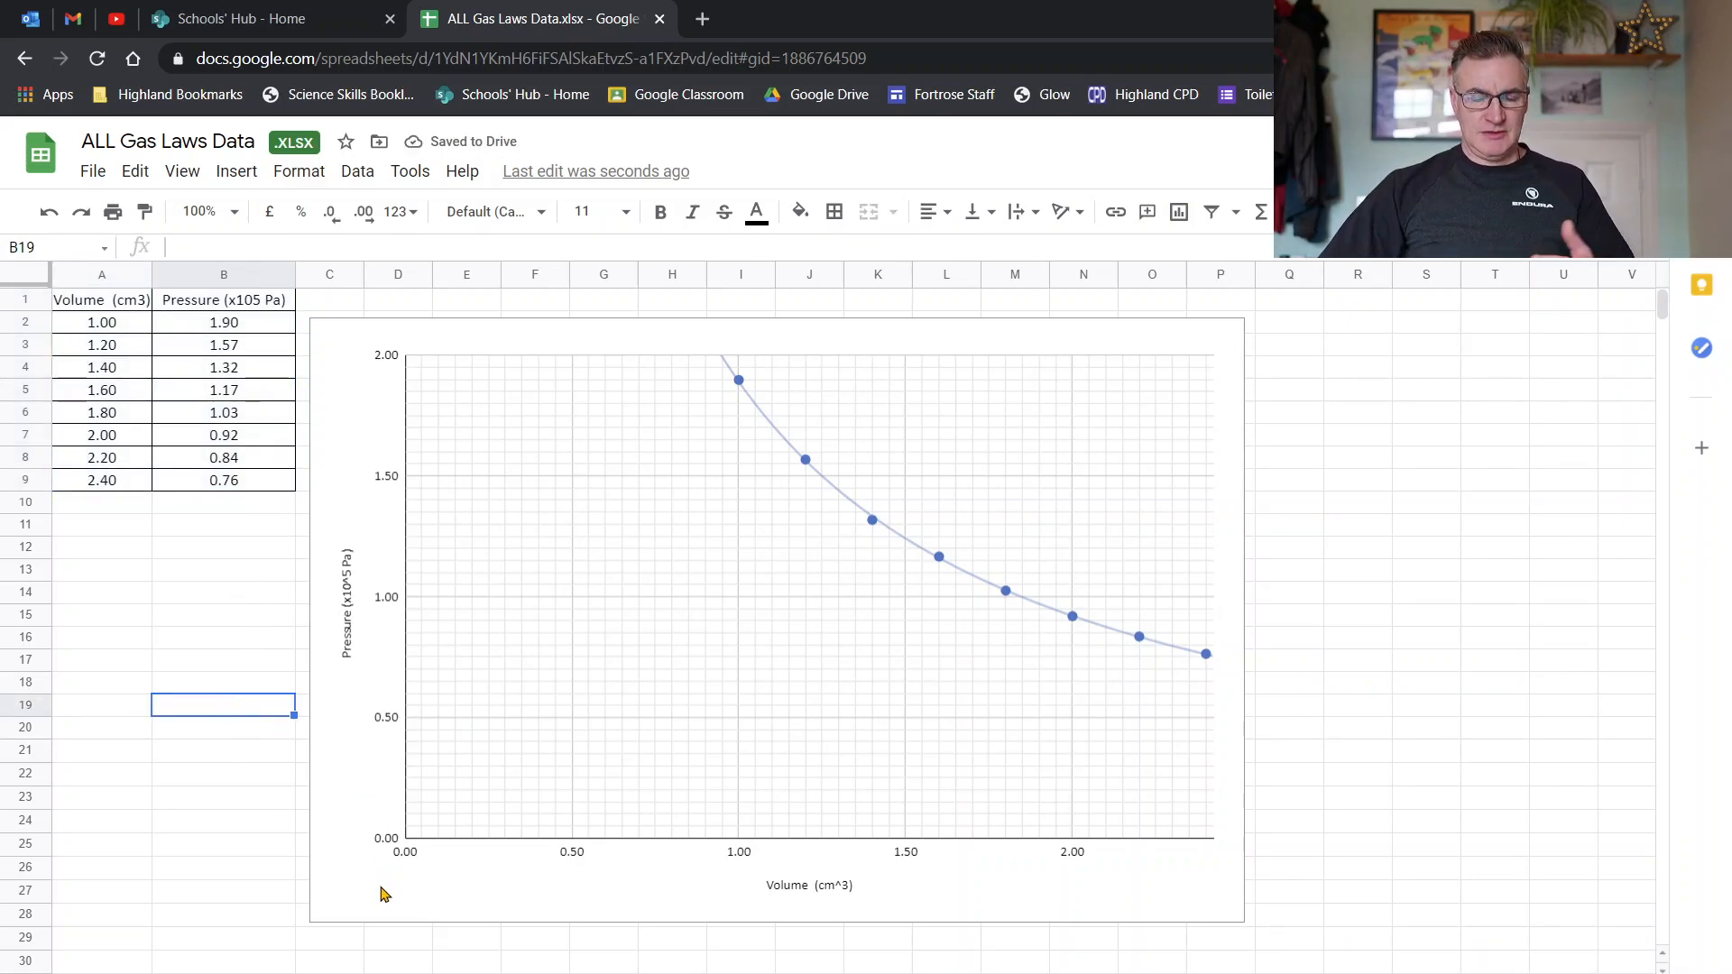
click(330, 901)
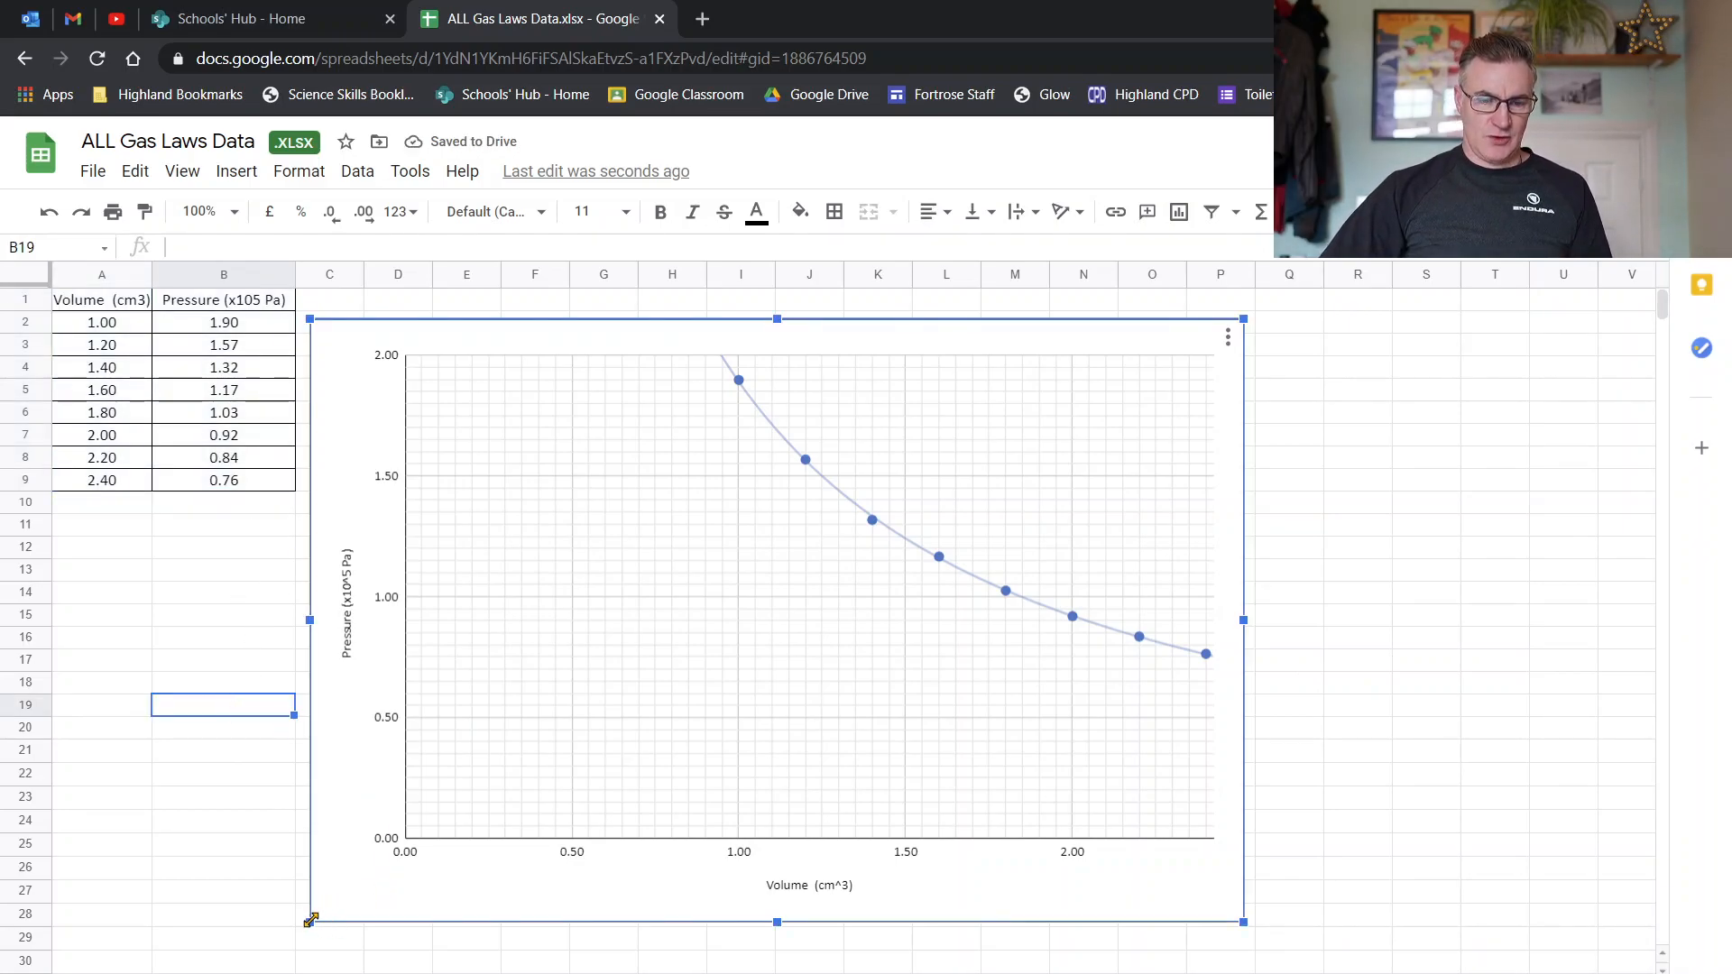
drag(310, 919, 996, 499)
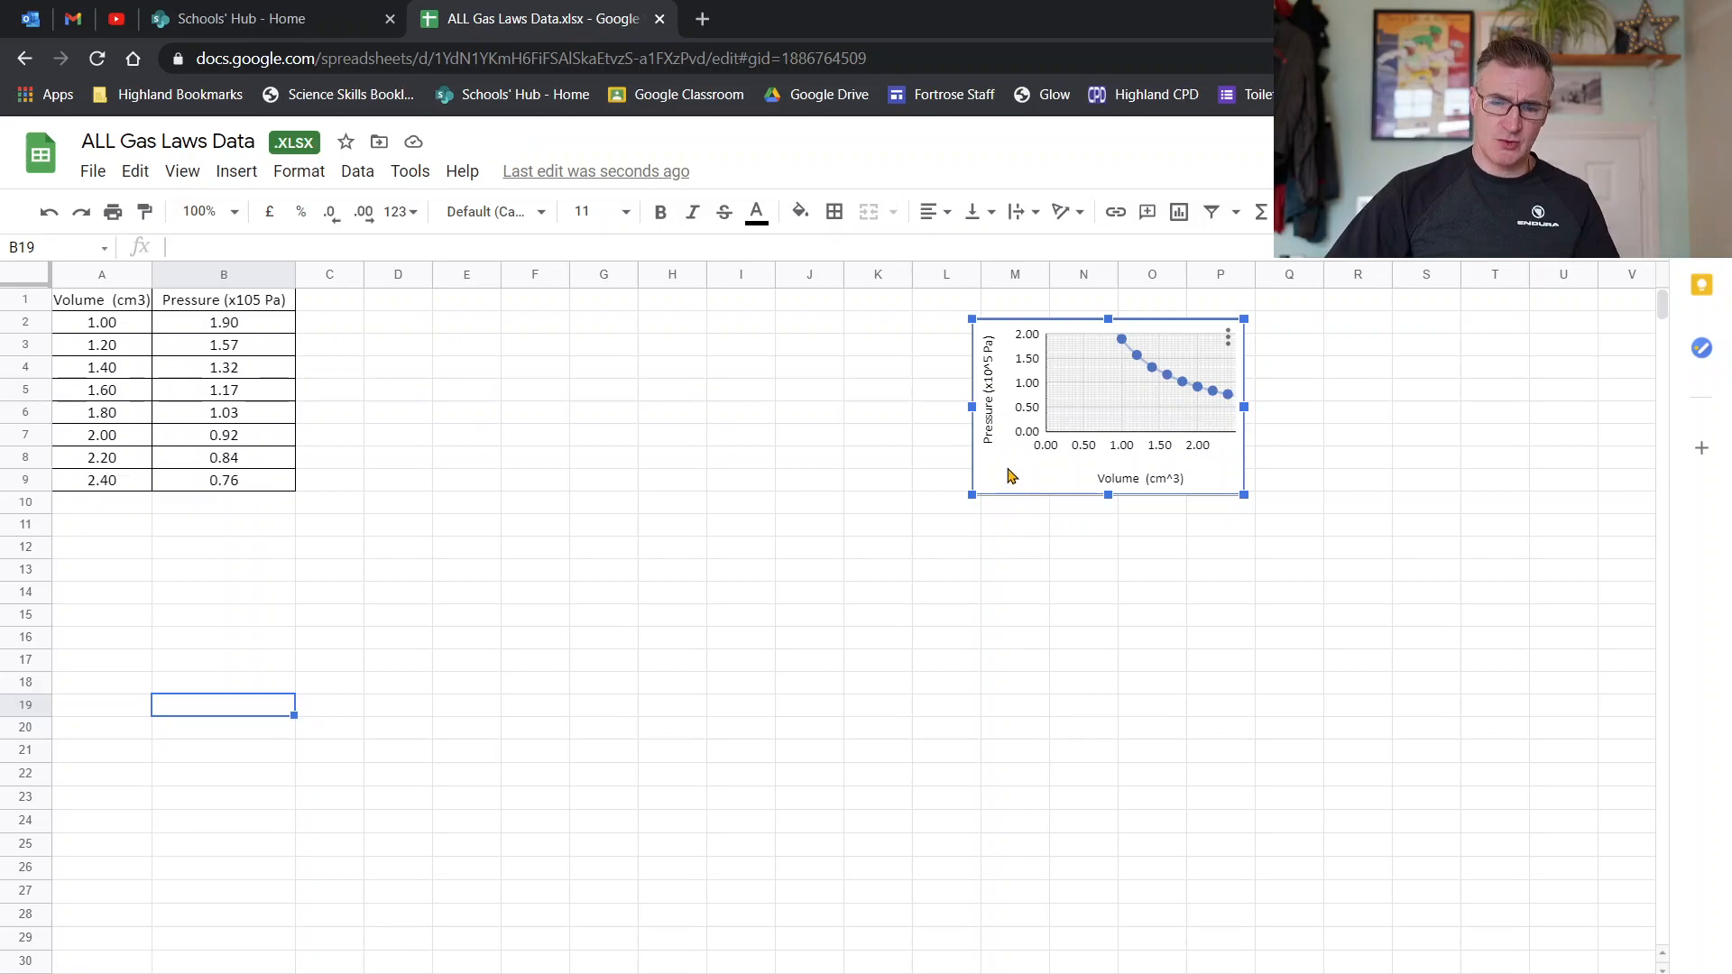
drag(1007, 476, 1362, 468)
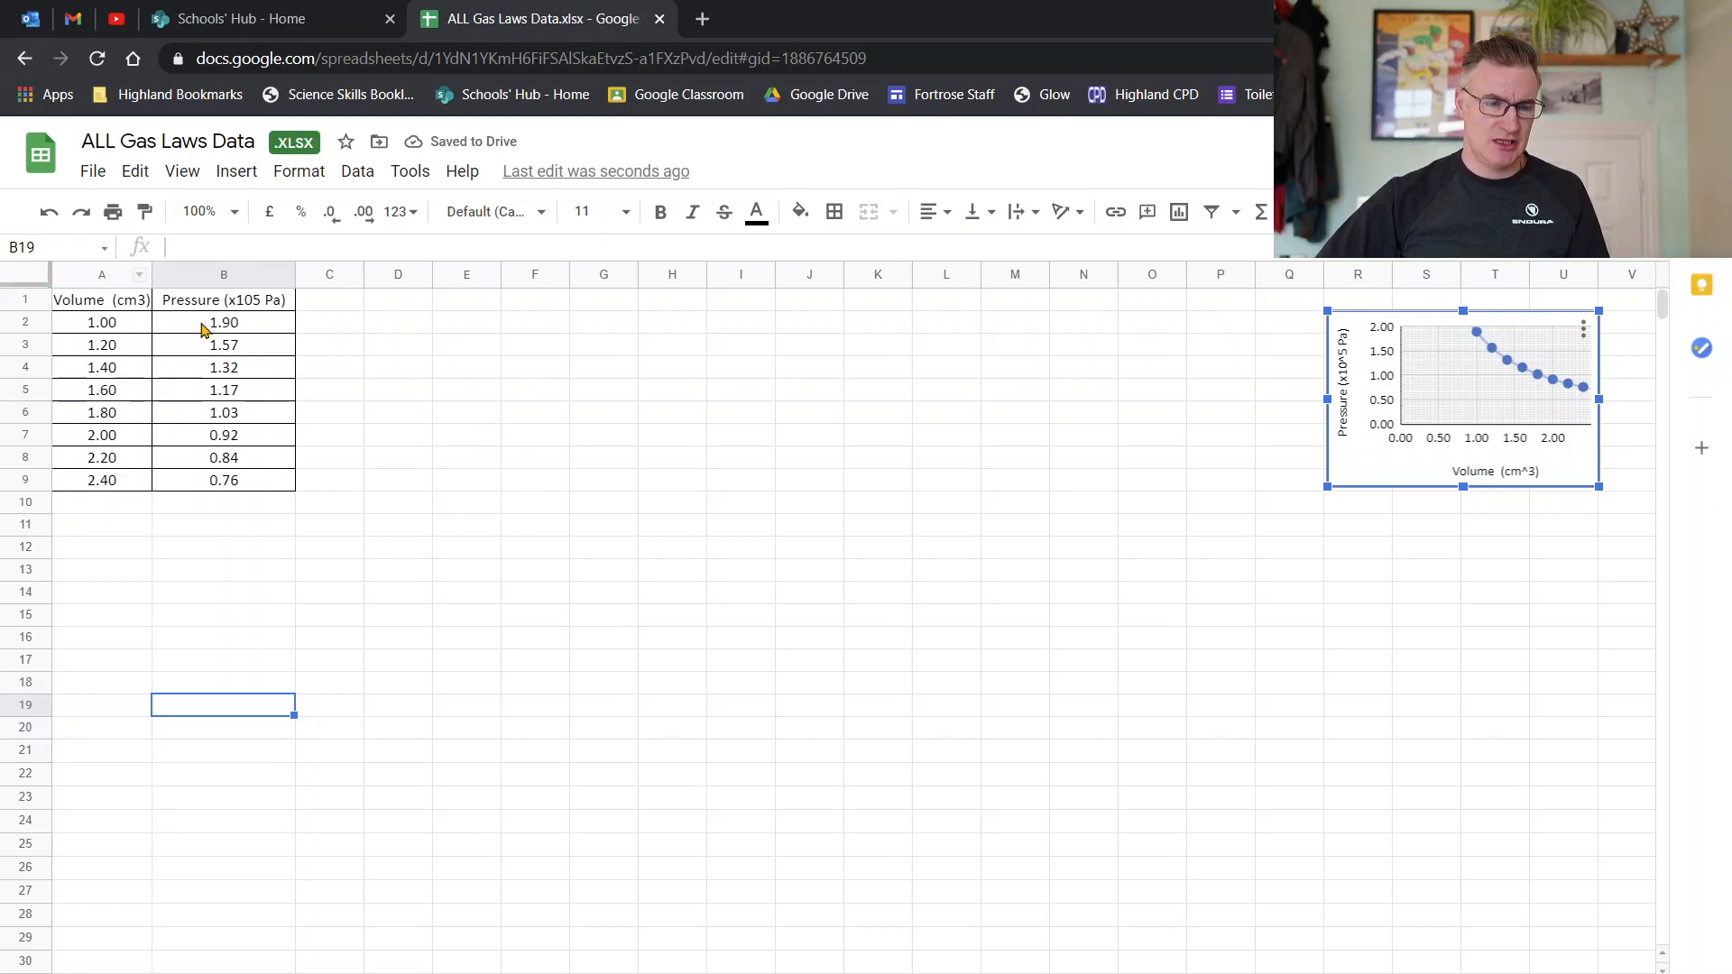
Insert one empty column to the left of the Volume column.
click(97, 274)
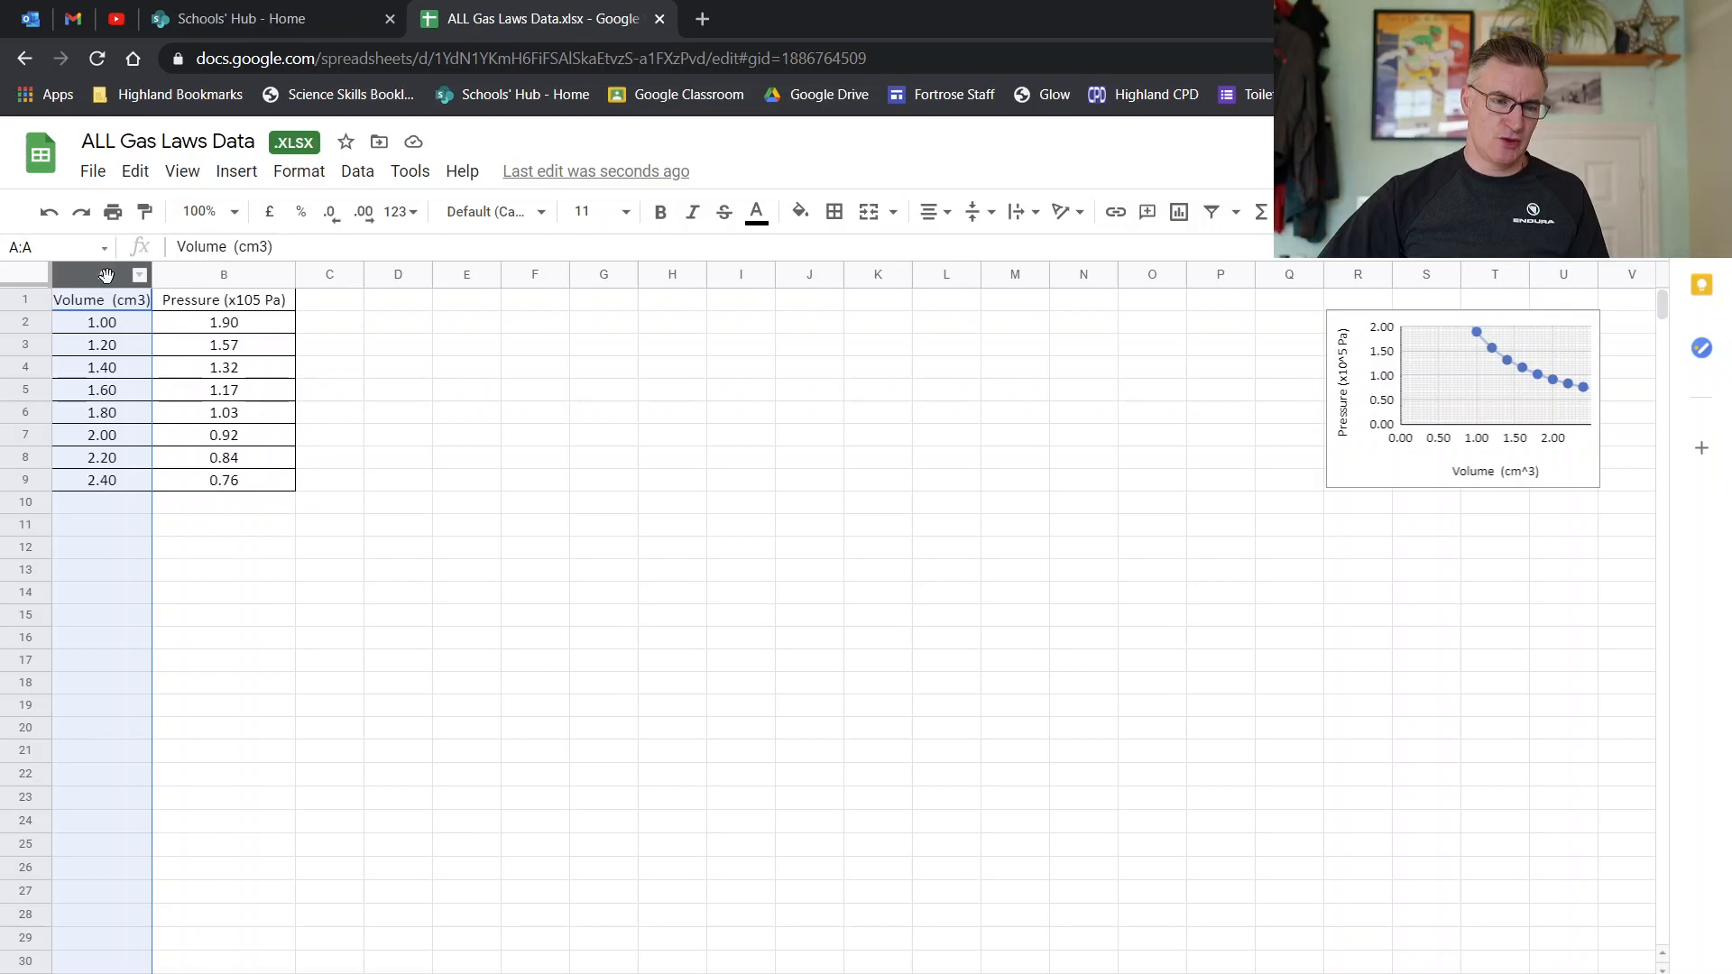
right_click(106, 274)
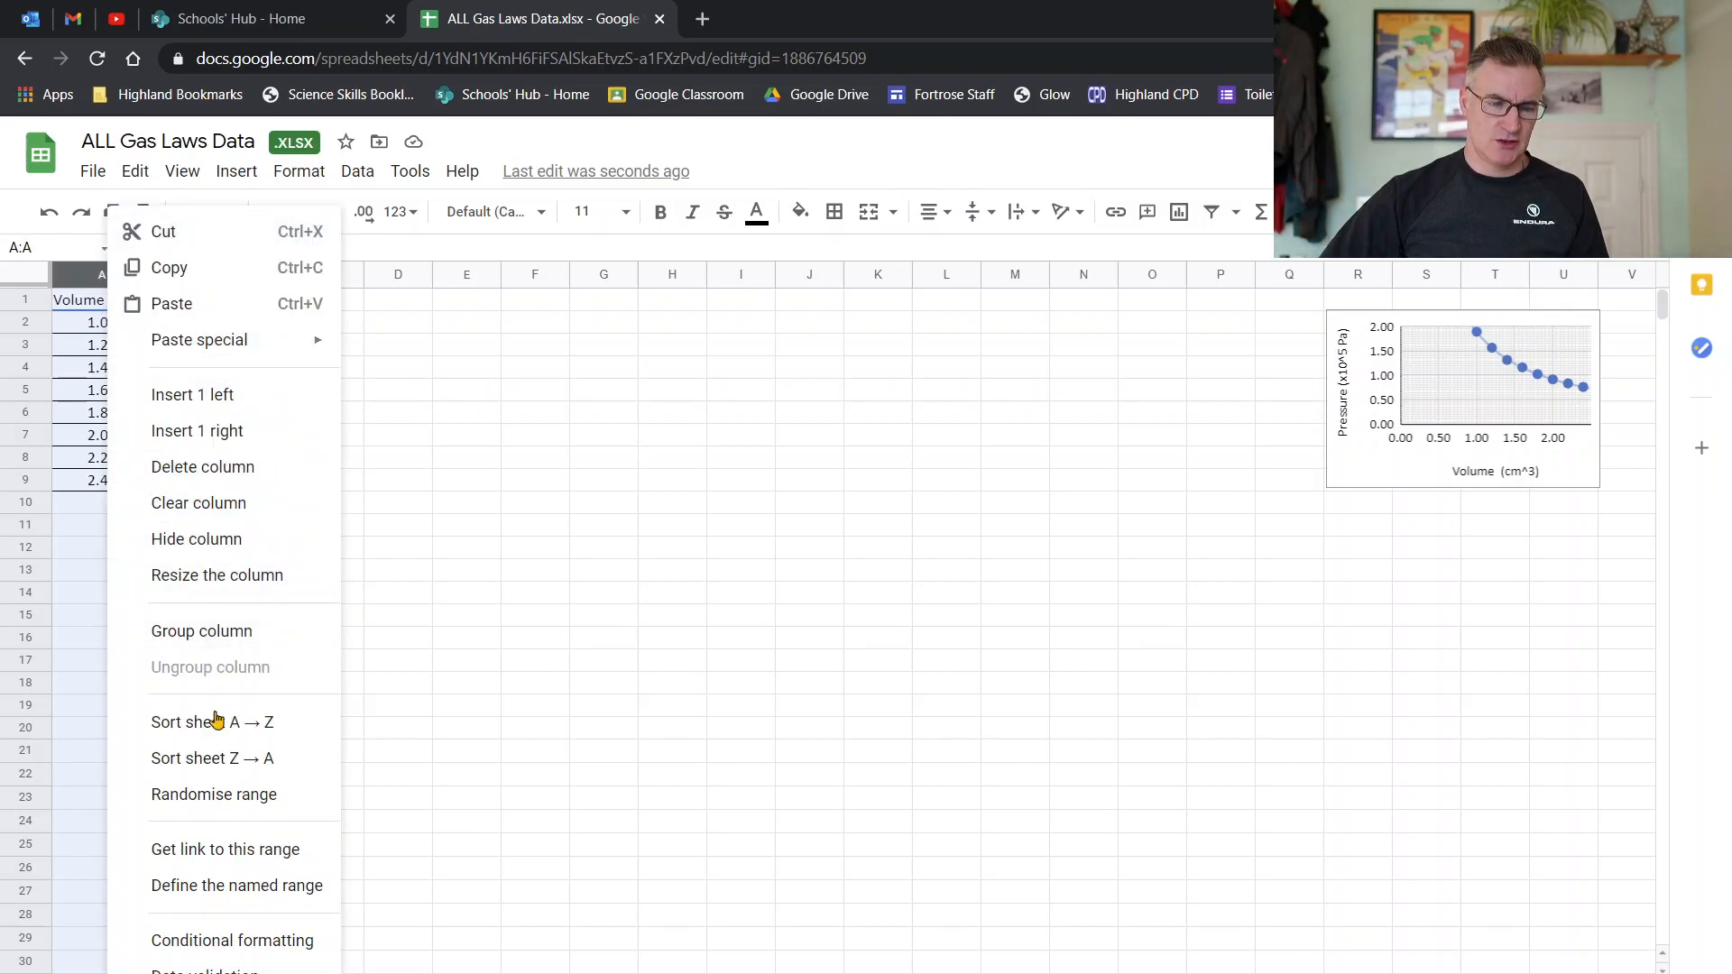
click(189, 394)
click(607, 530)
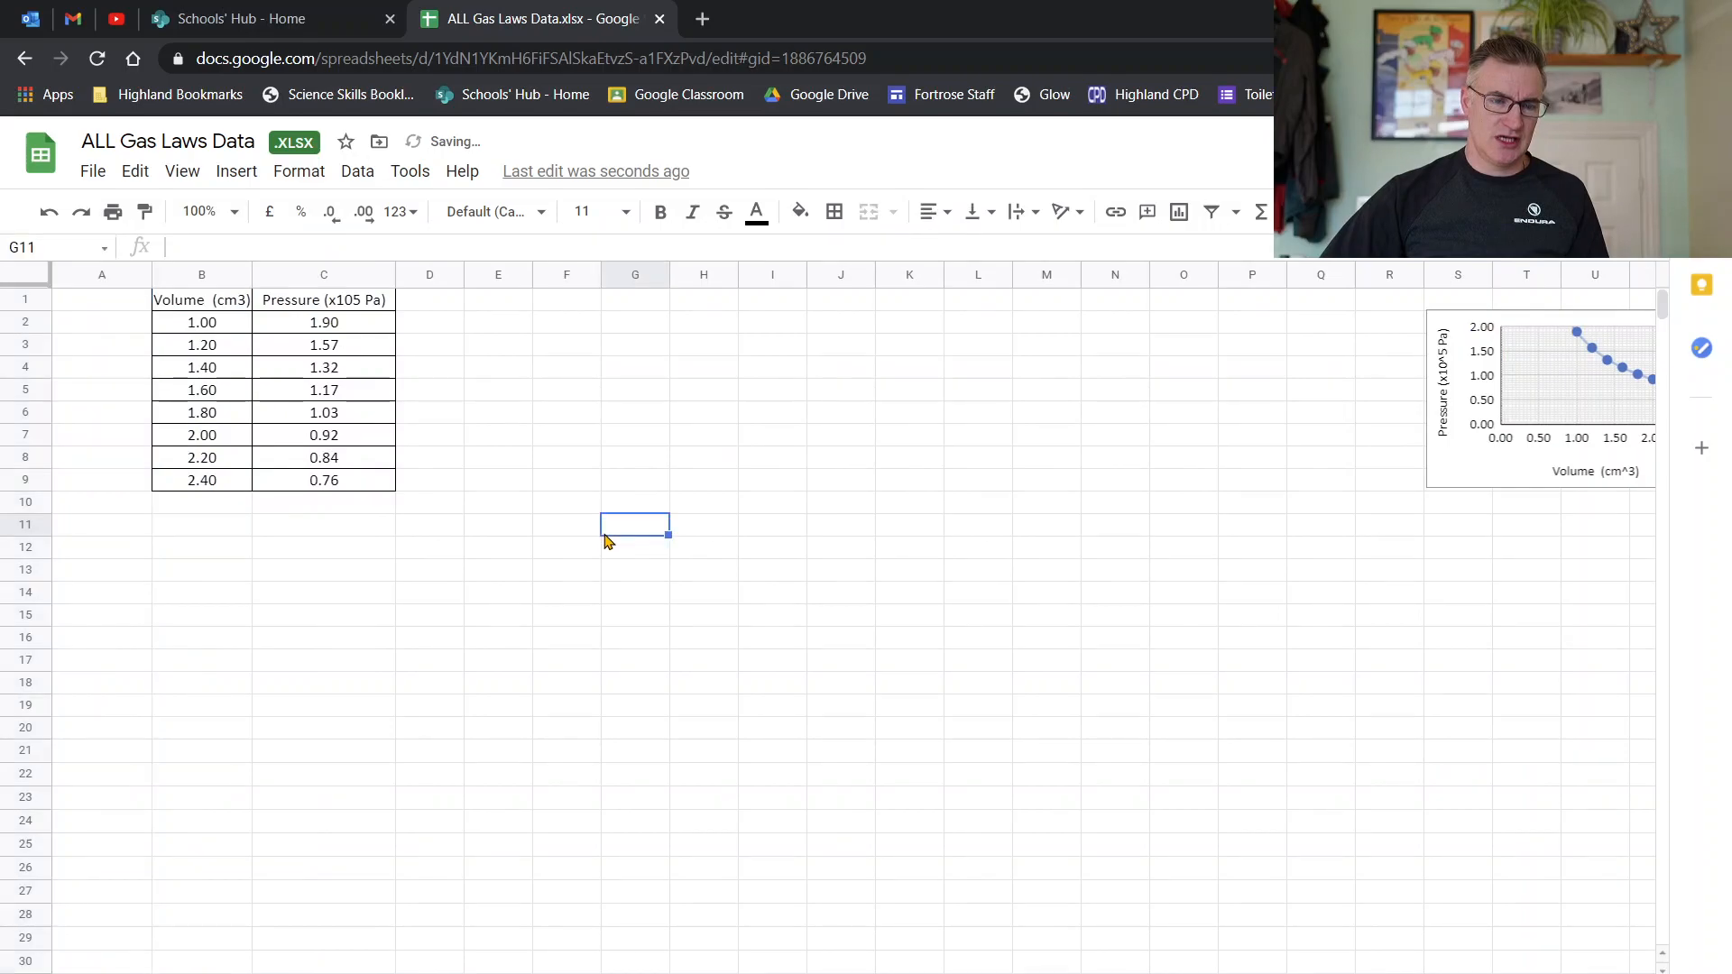
Enter the header "1/volume (cm^-3)" in cell A1 and widen column A to fit it.
click(89, 305)
text(1/volume)
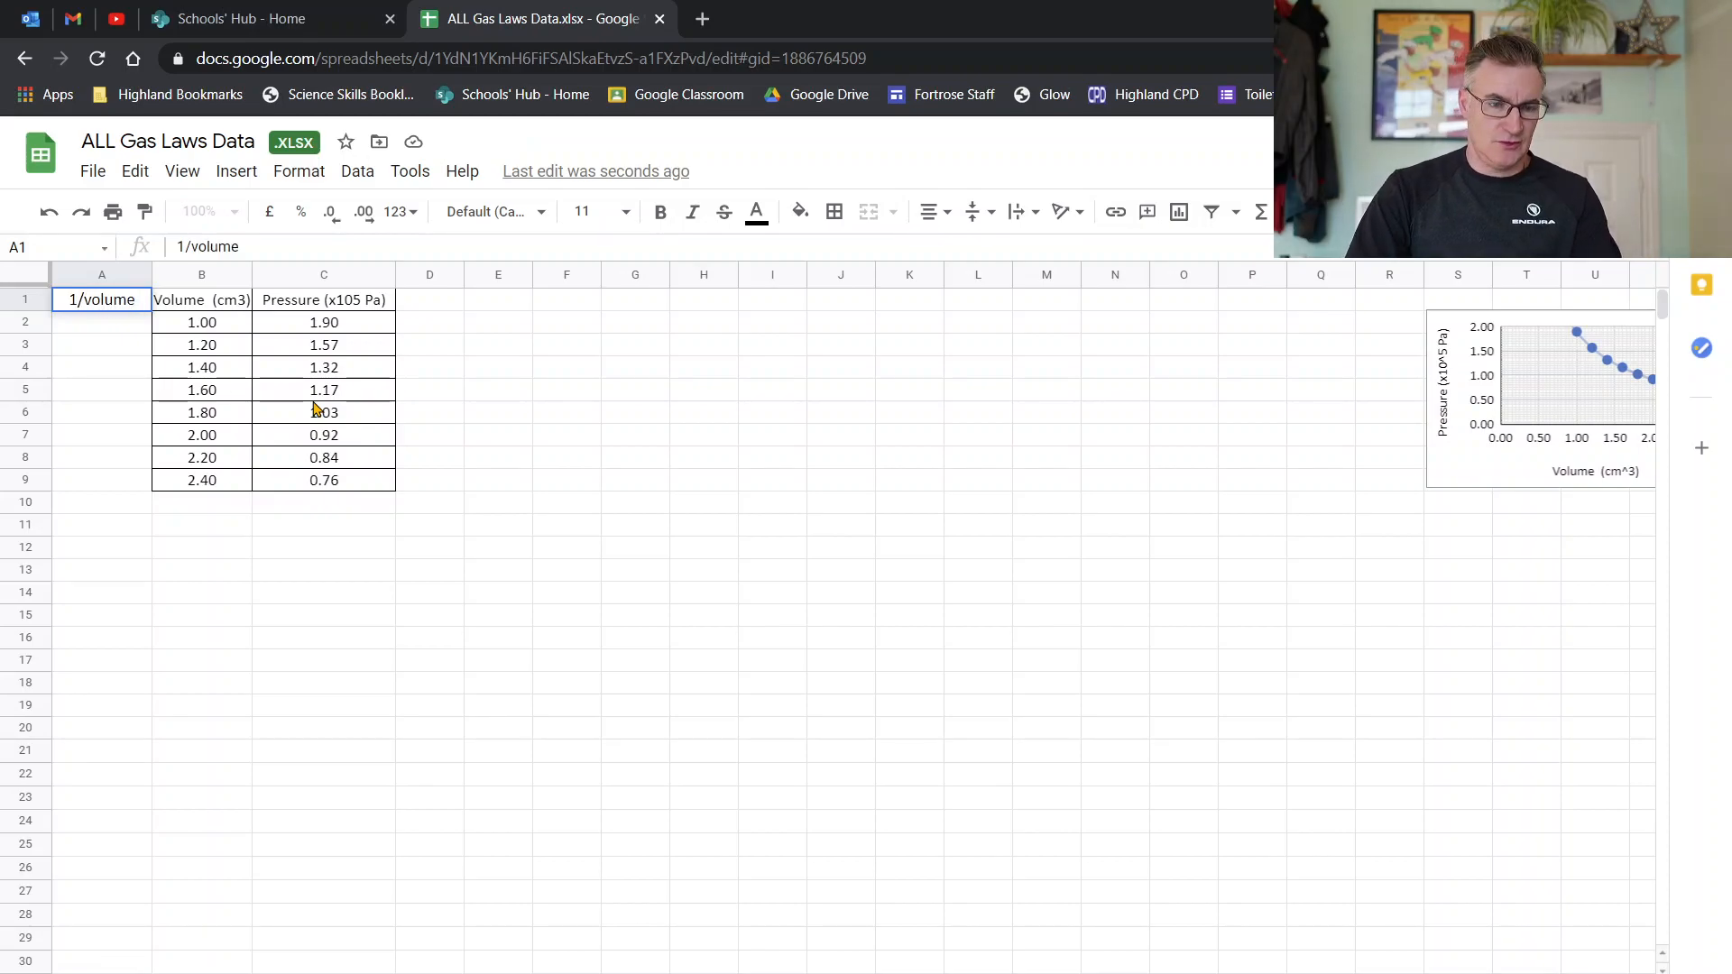
text( ()
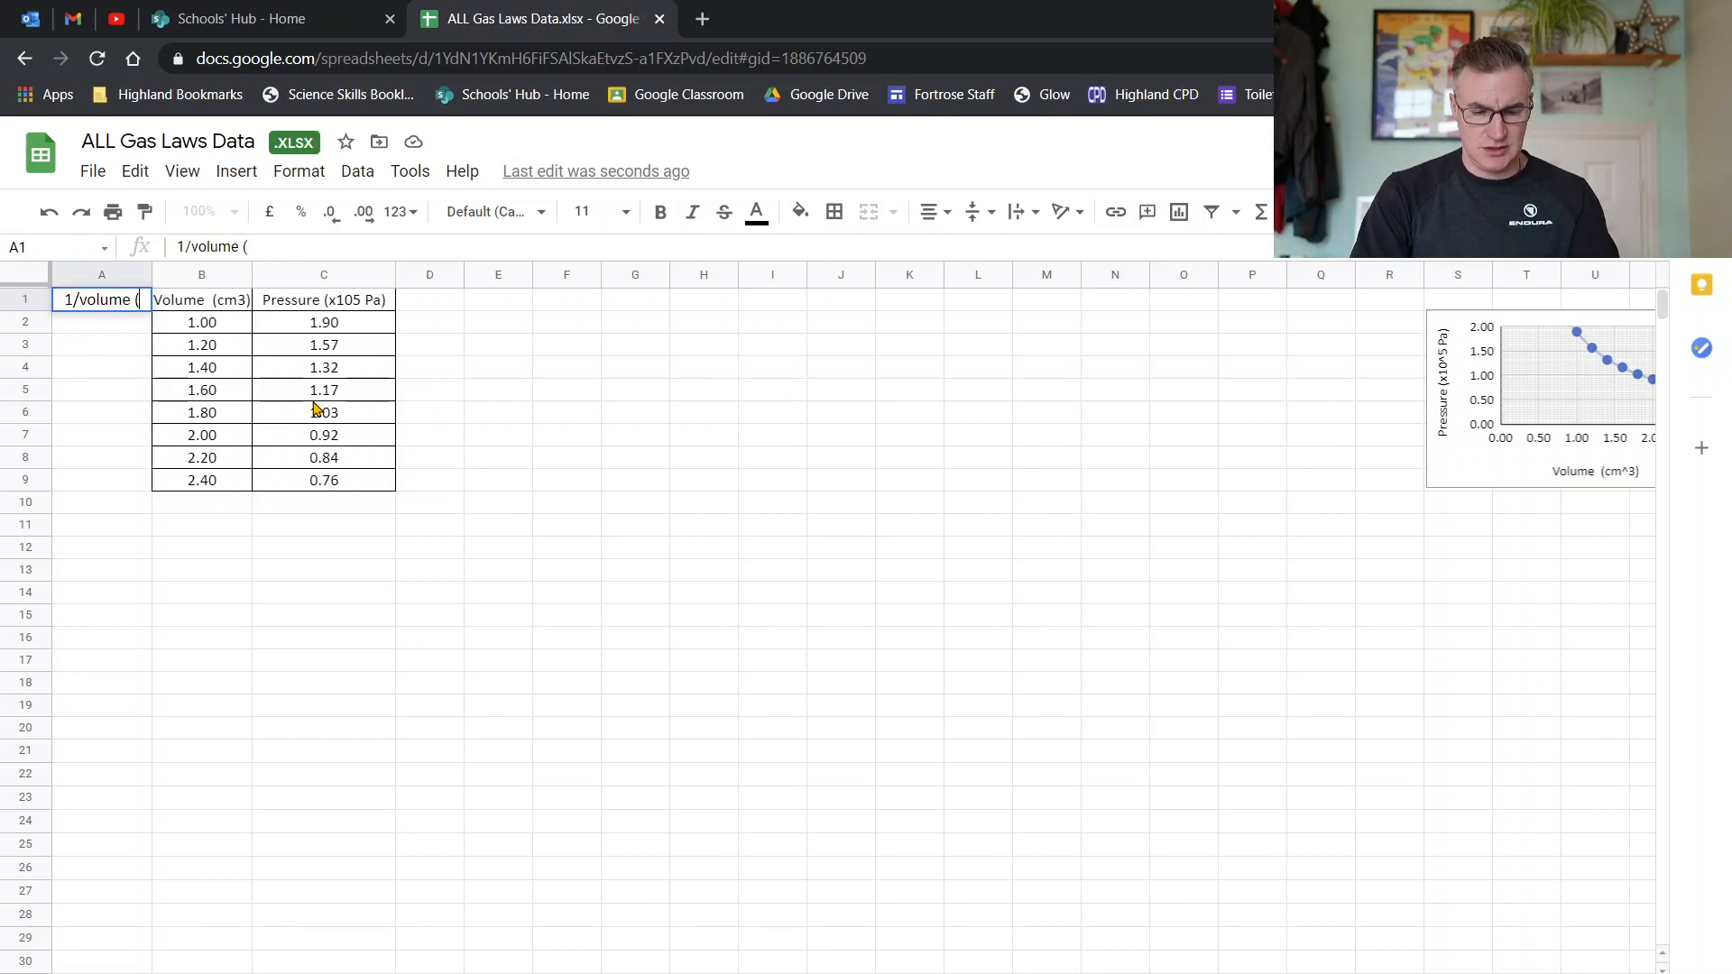
text(cm)
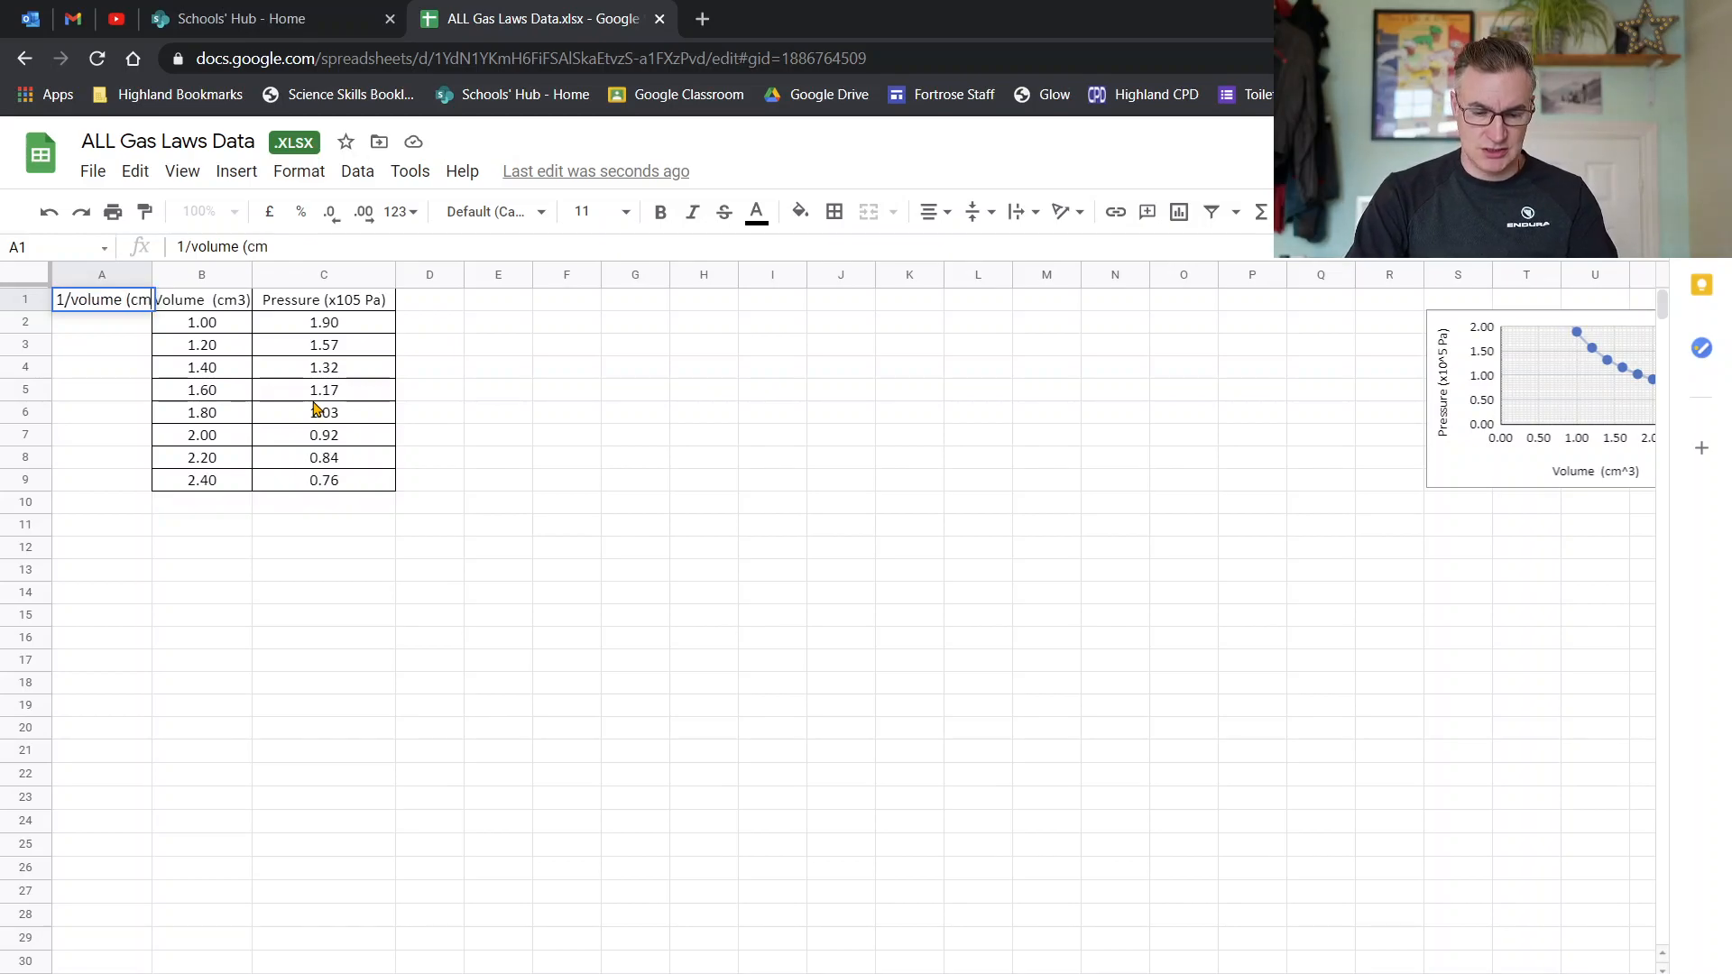
text(^-3)
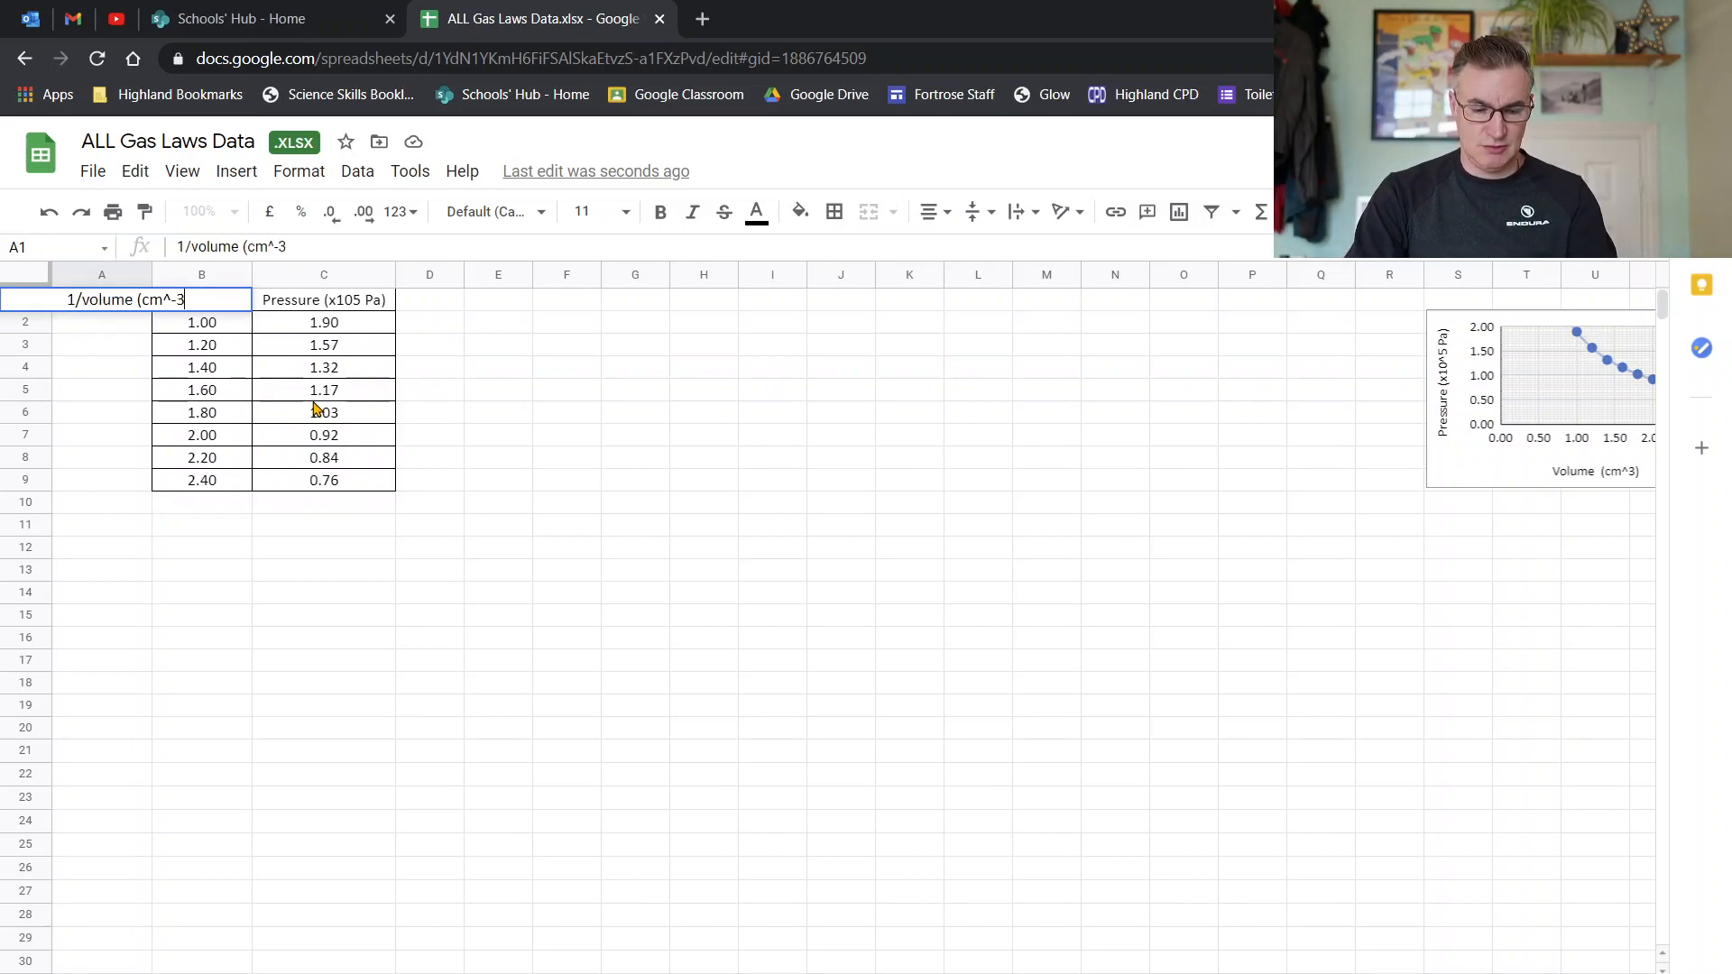
text())
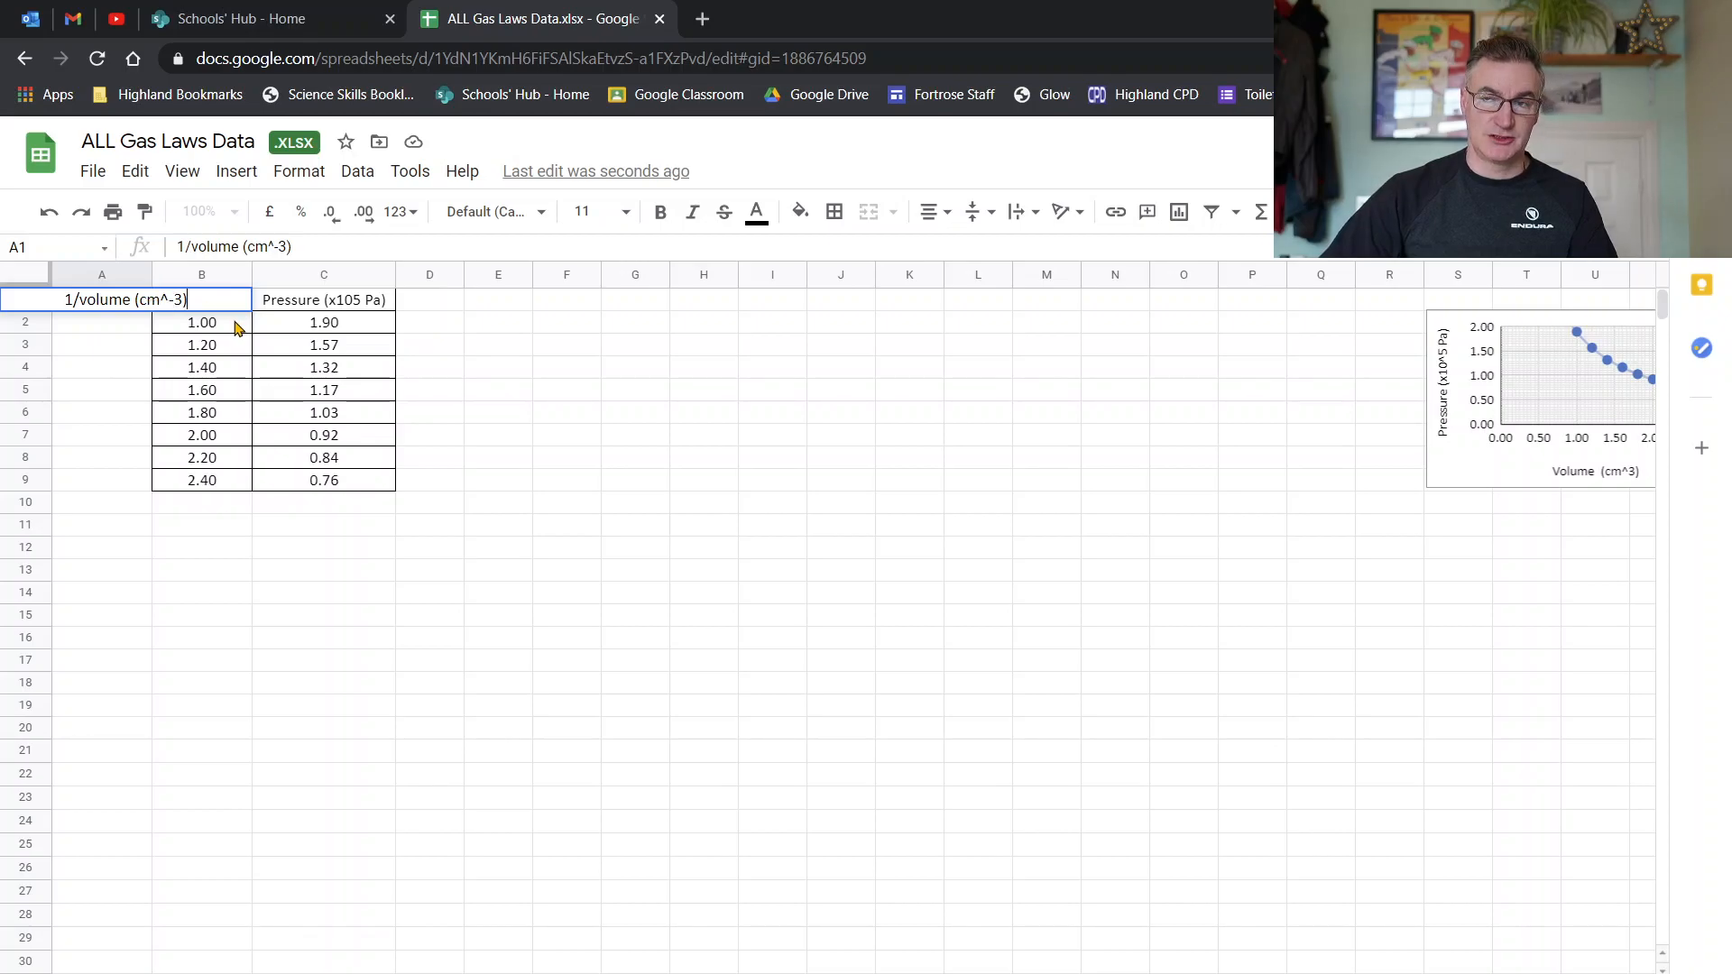
click(100, 322)
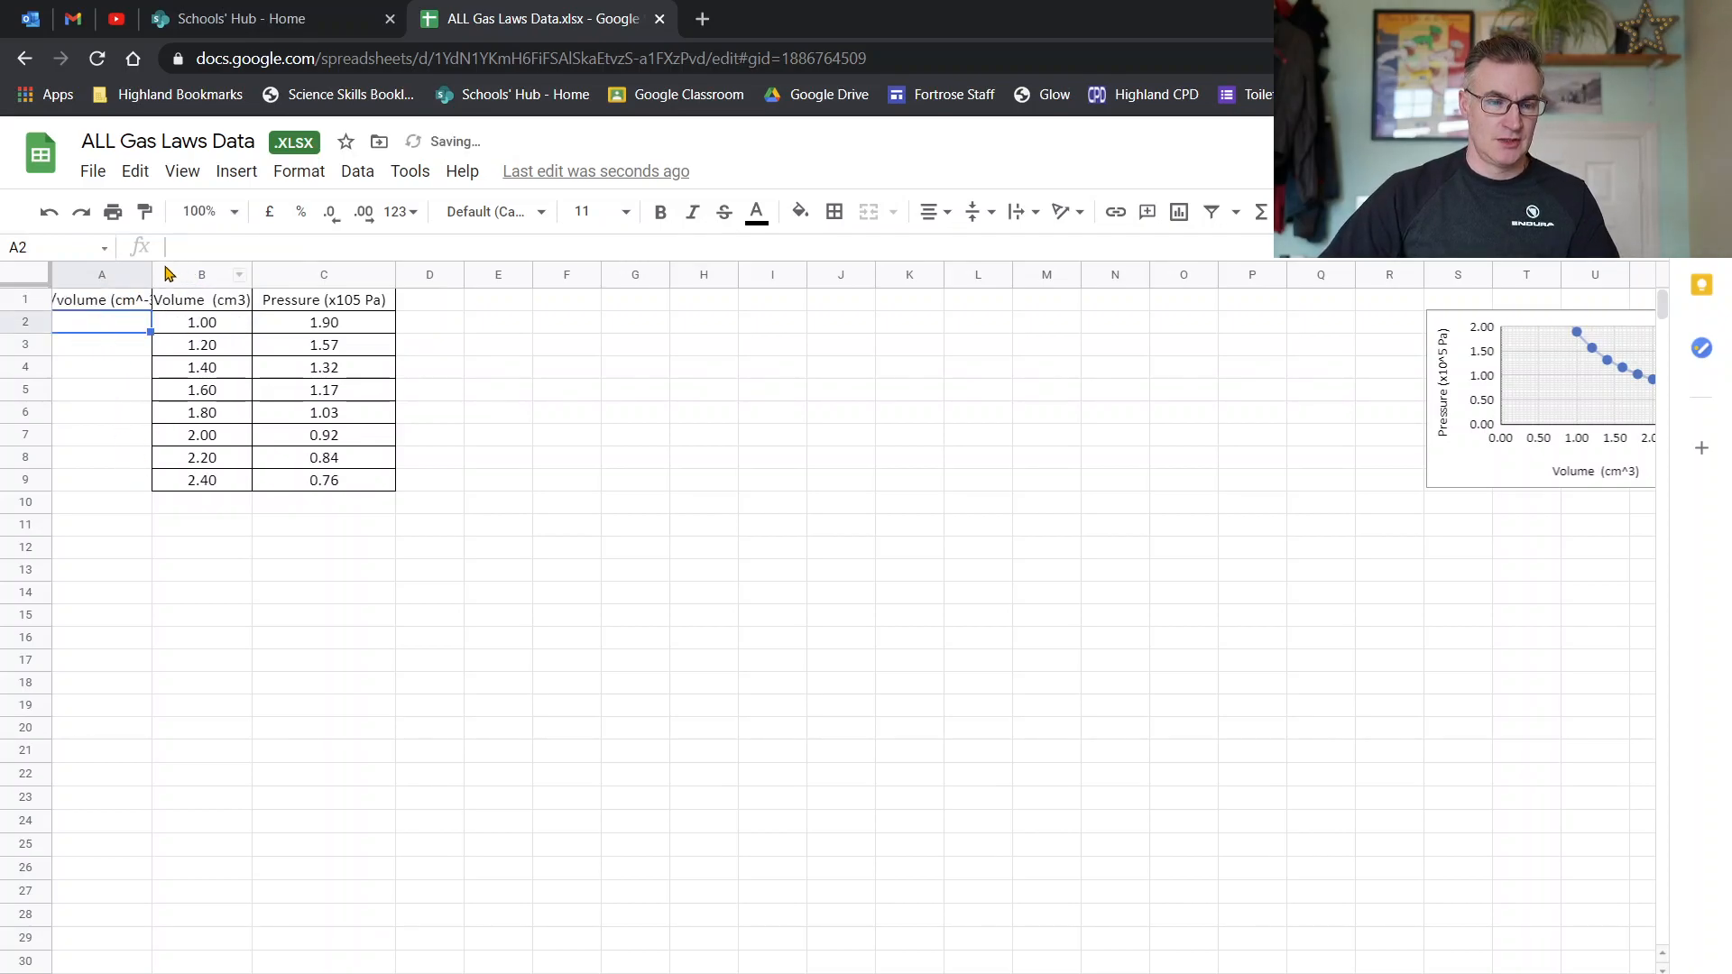
drag(151, 274, 218, 274)
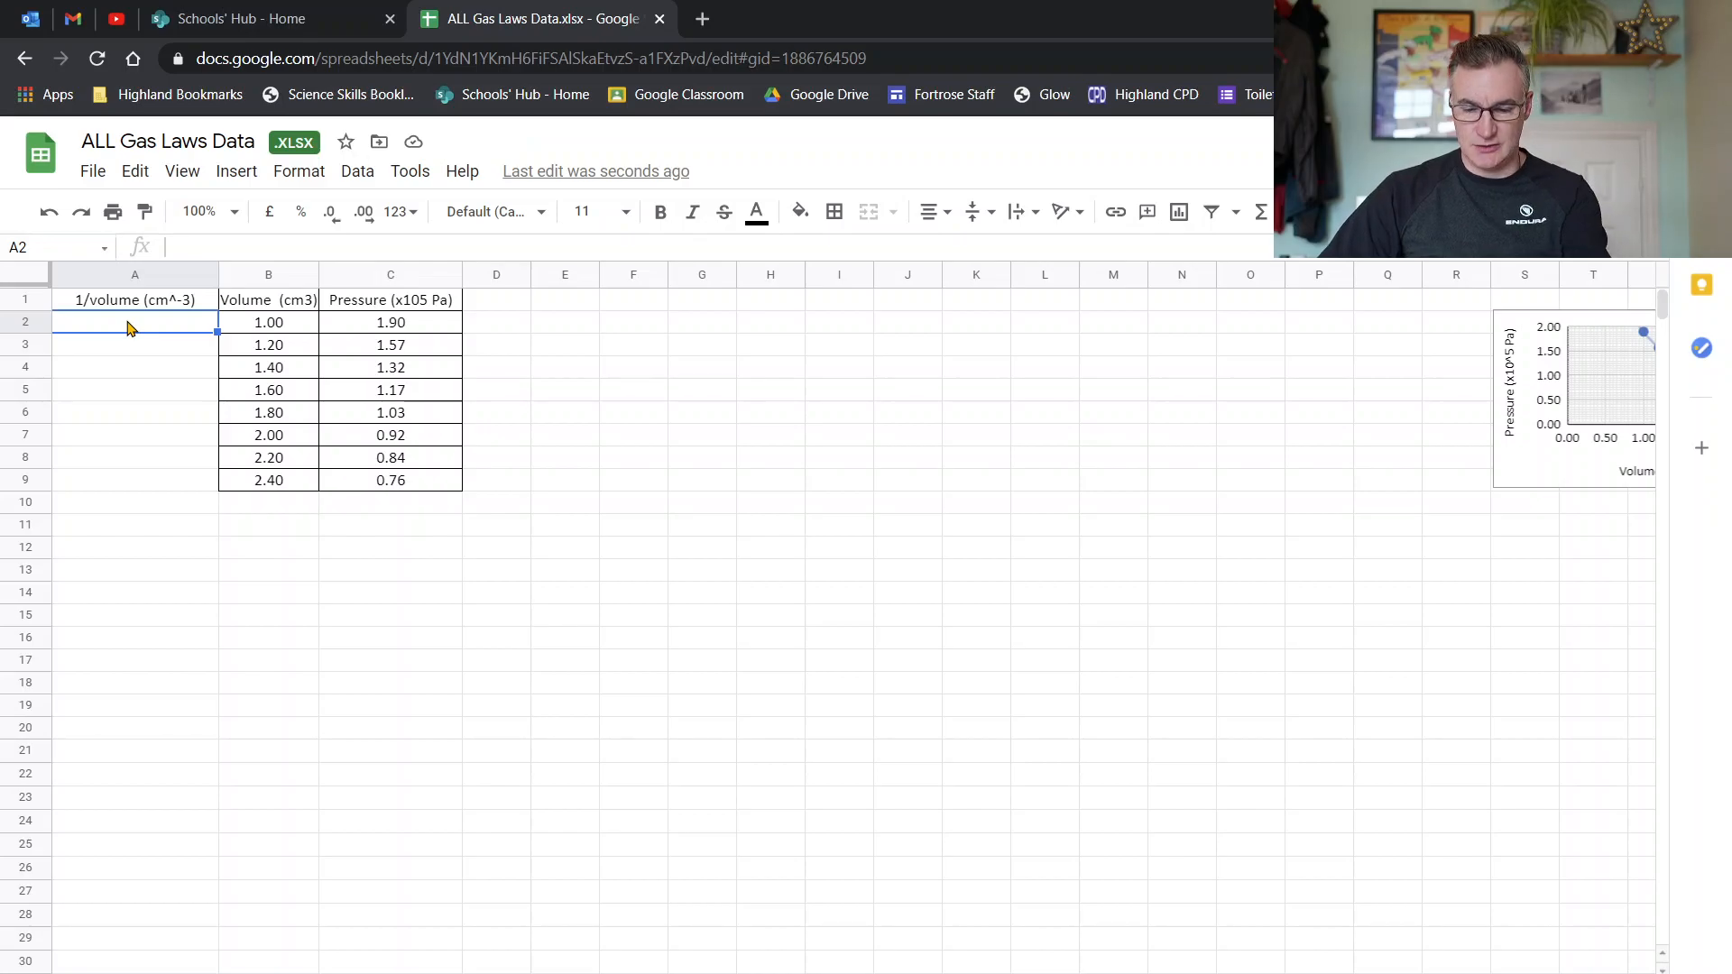
Enter the formula =1/B2 in cell A2 to calculate the reciprocal of the first volume.
text(=)
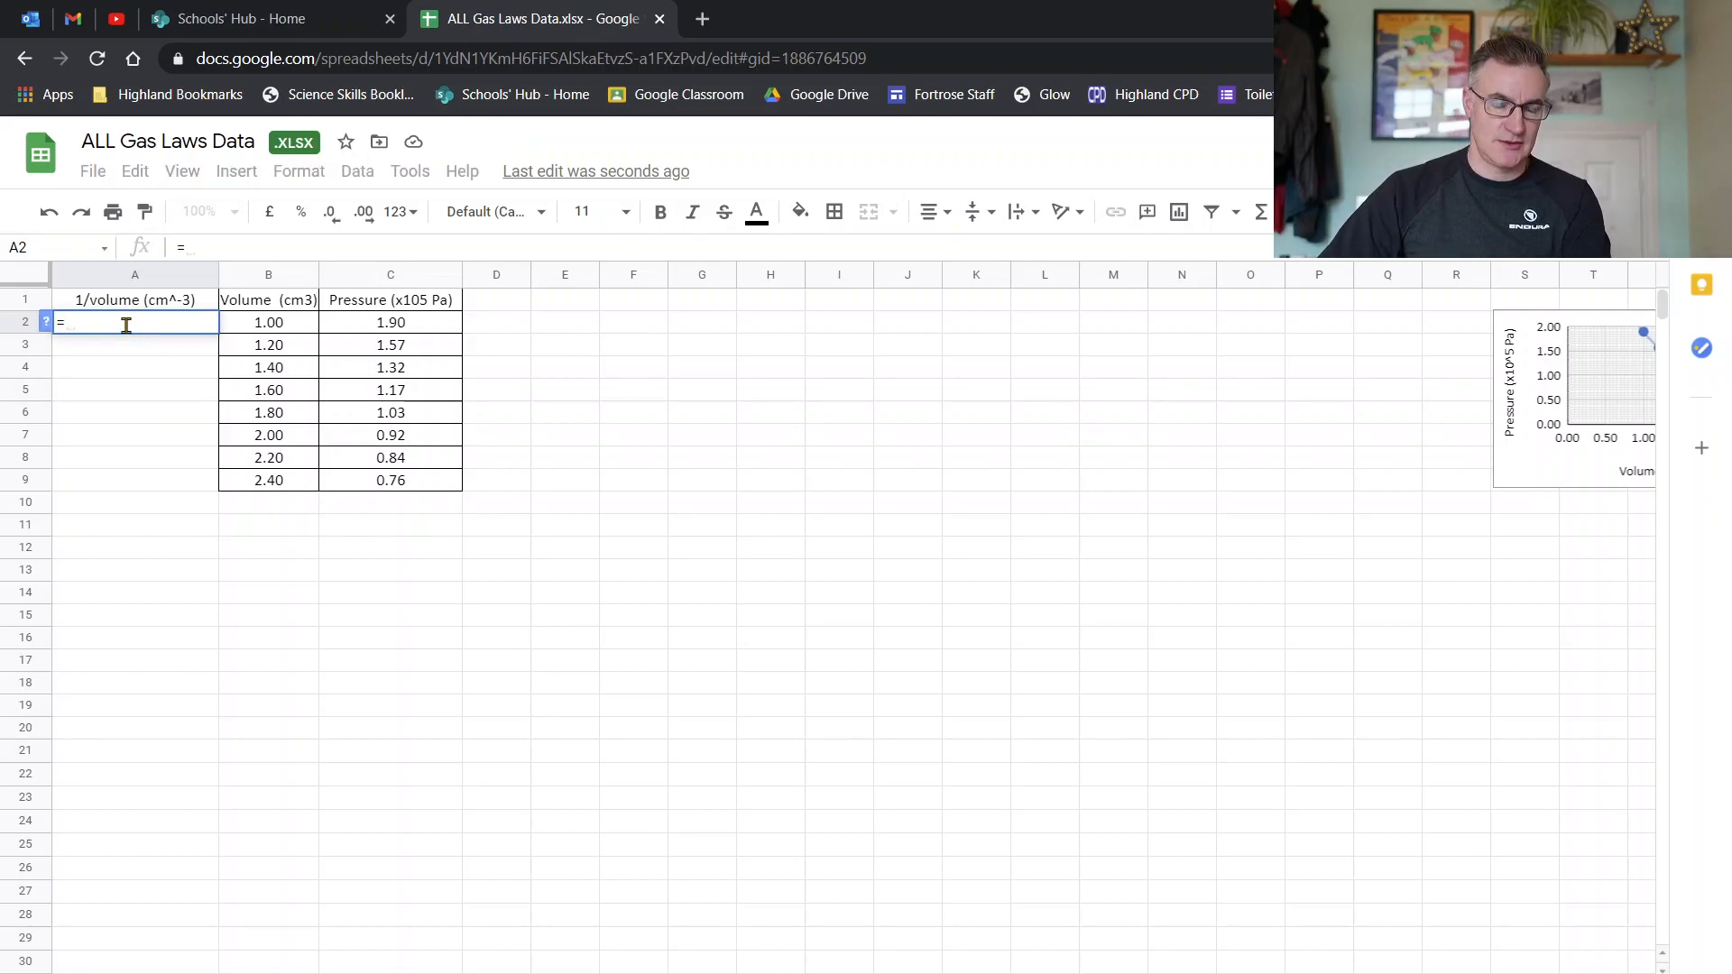
text(1/)
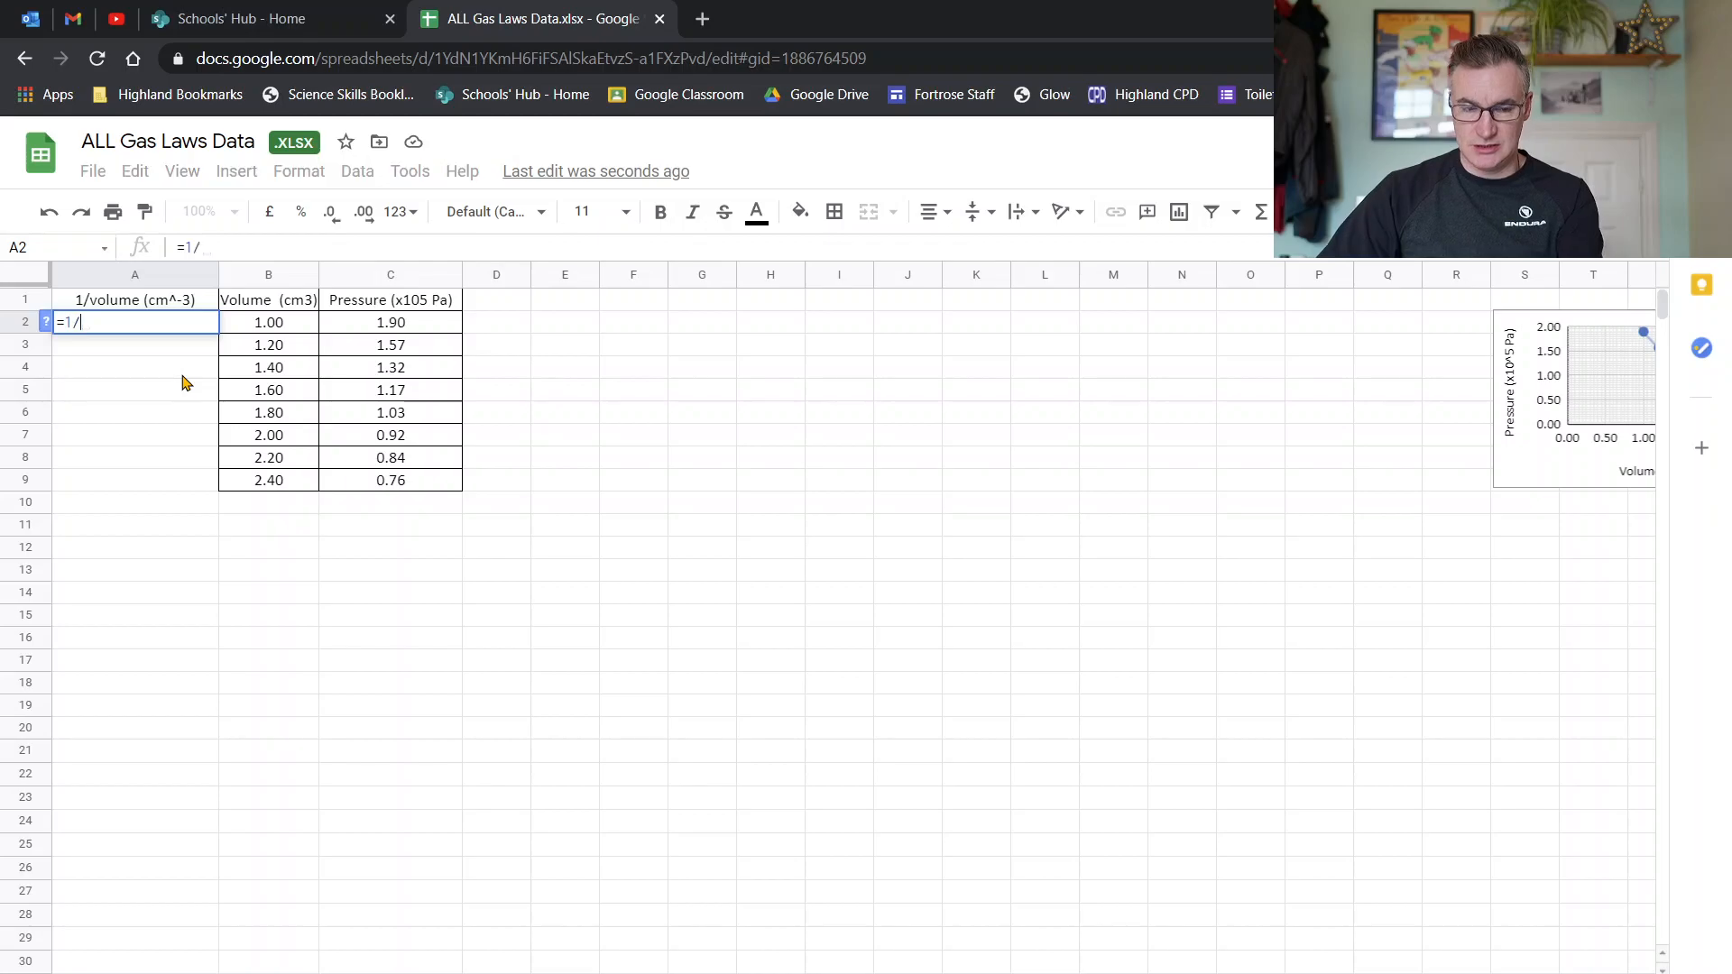
click(277, 330)
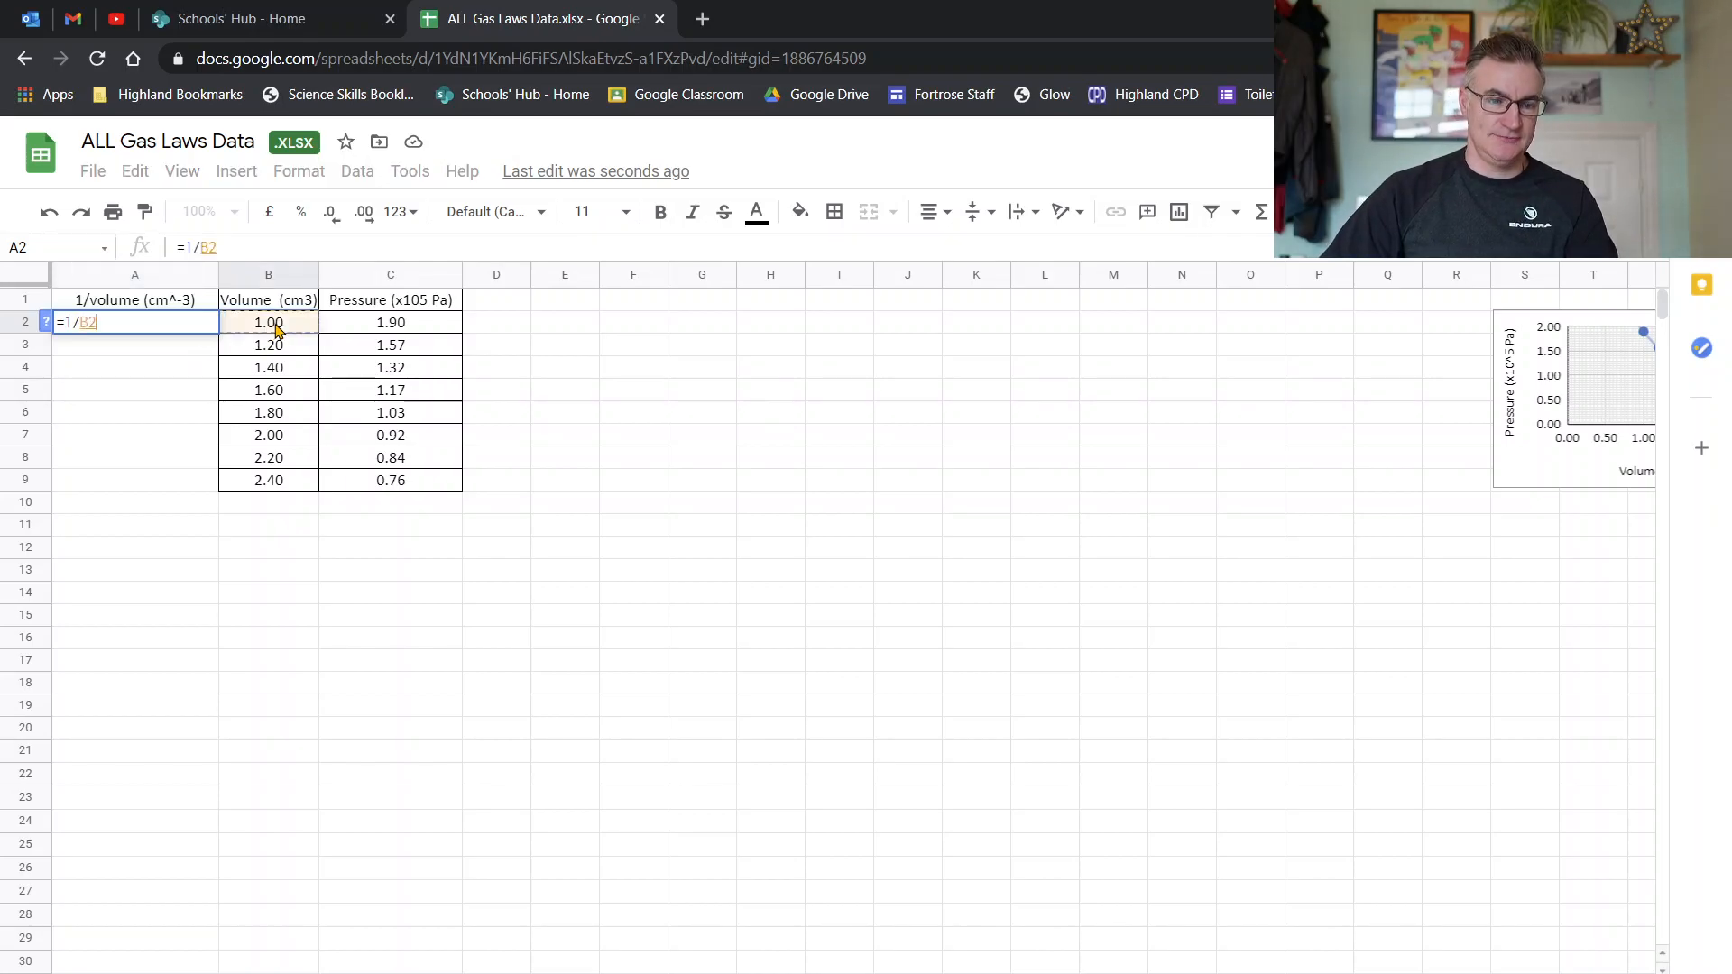
key(Return)
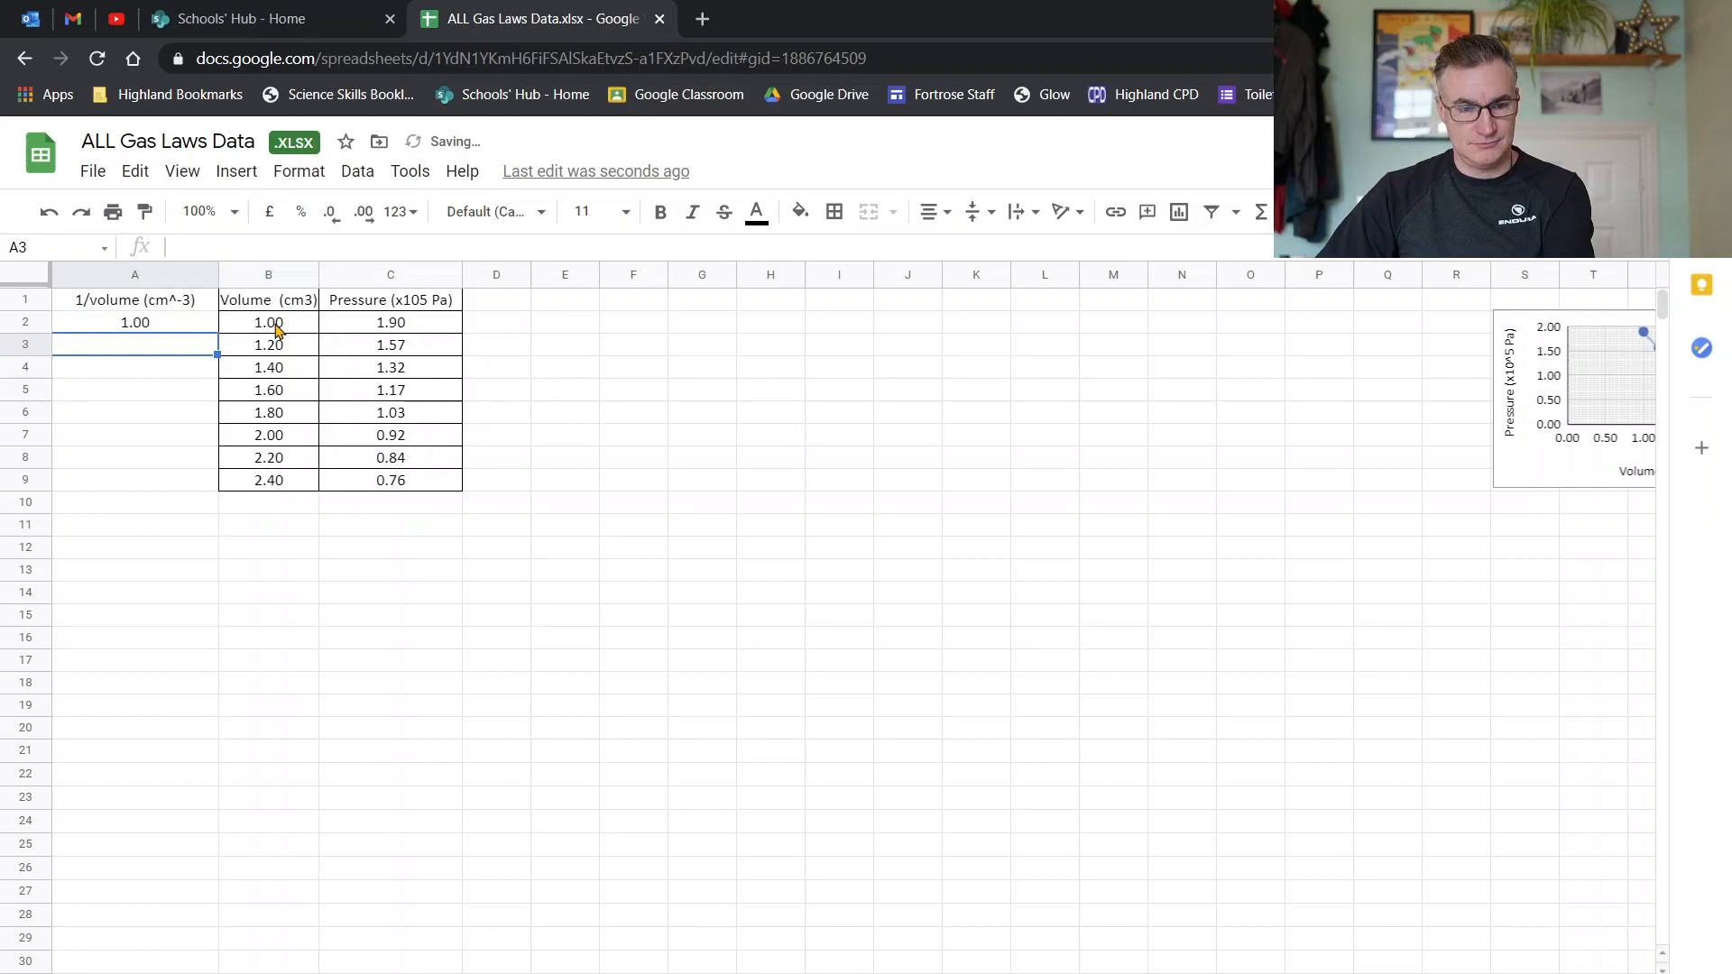
click(151, 323)
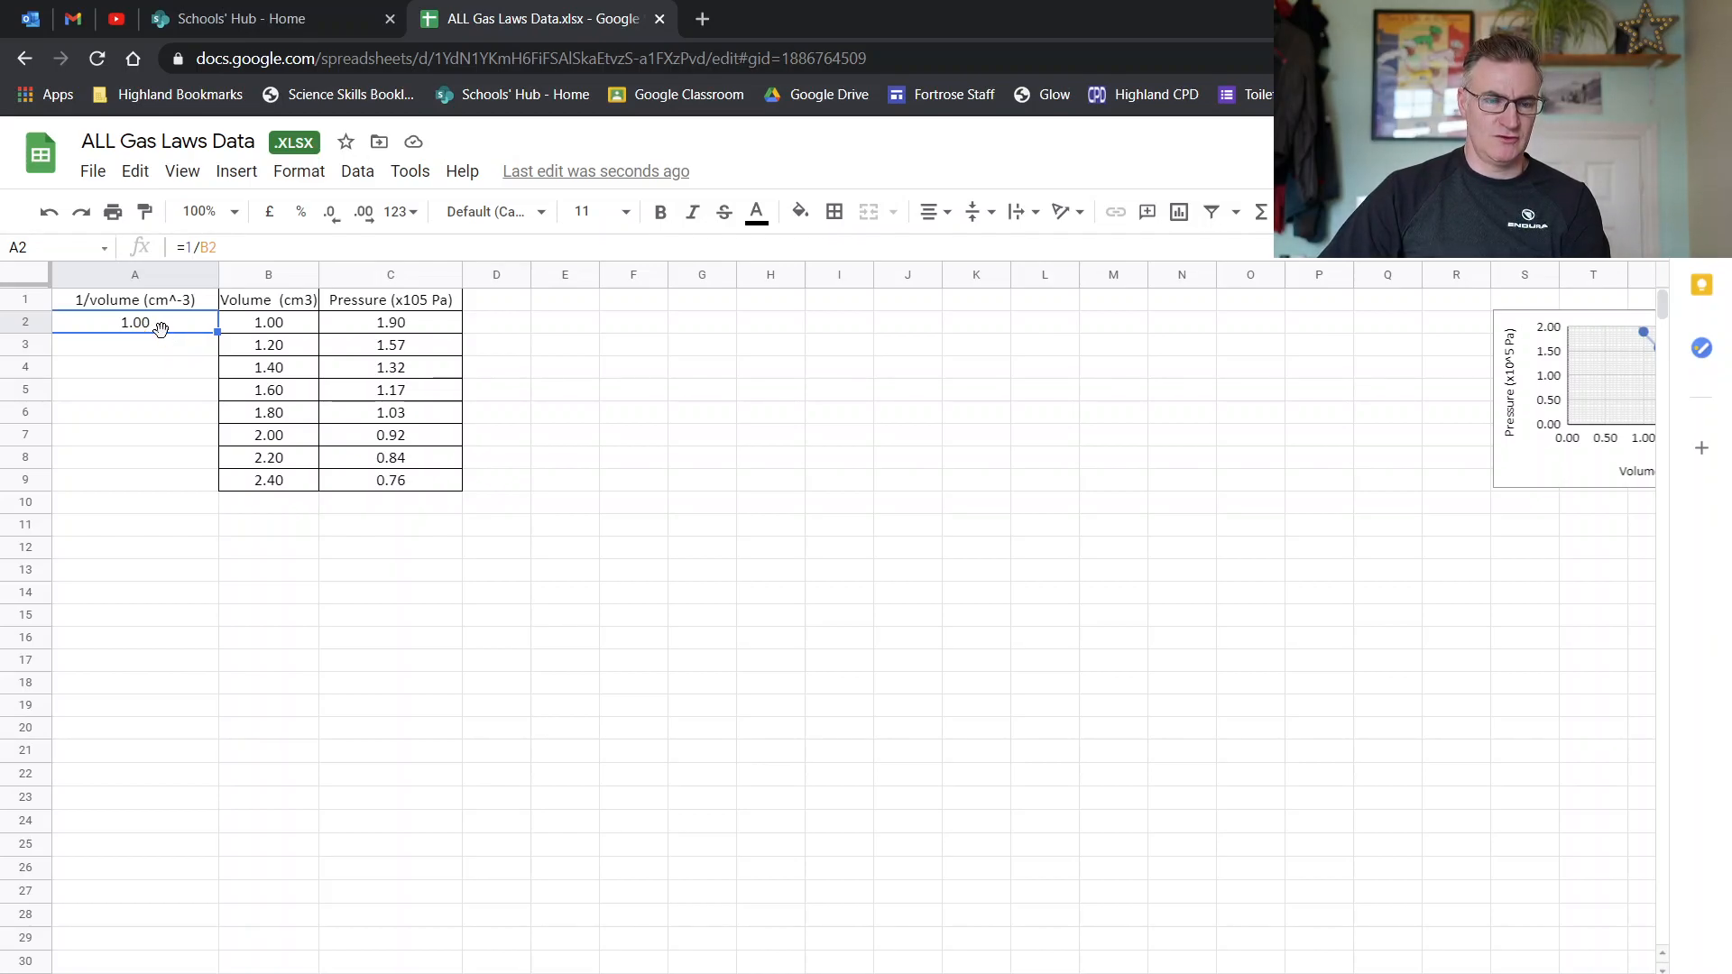
drag(161, 328, 758, 510)
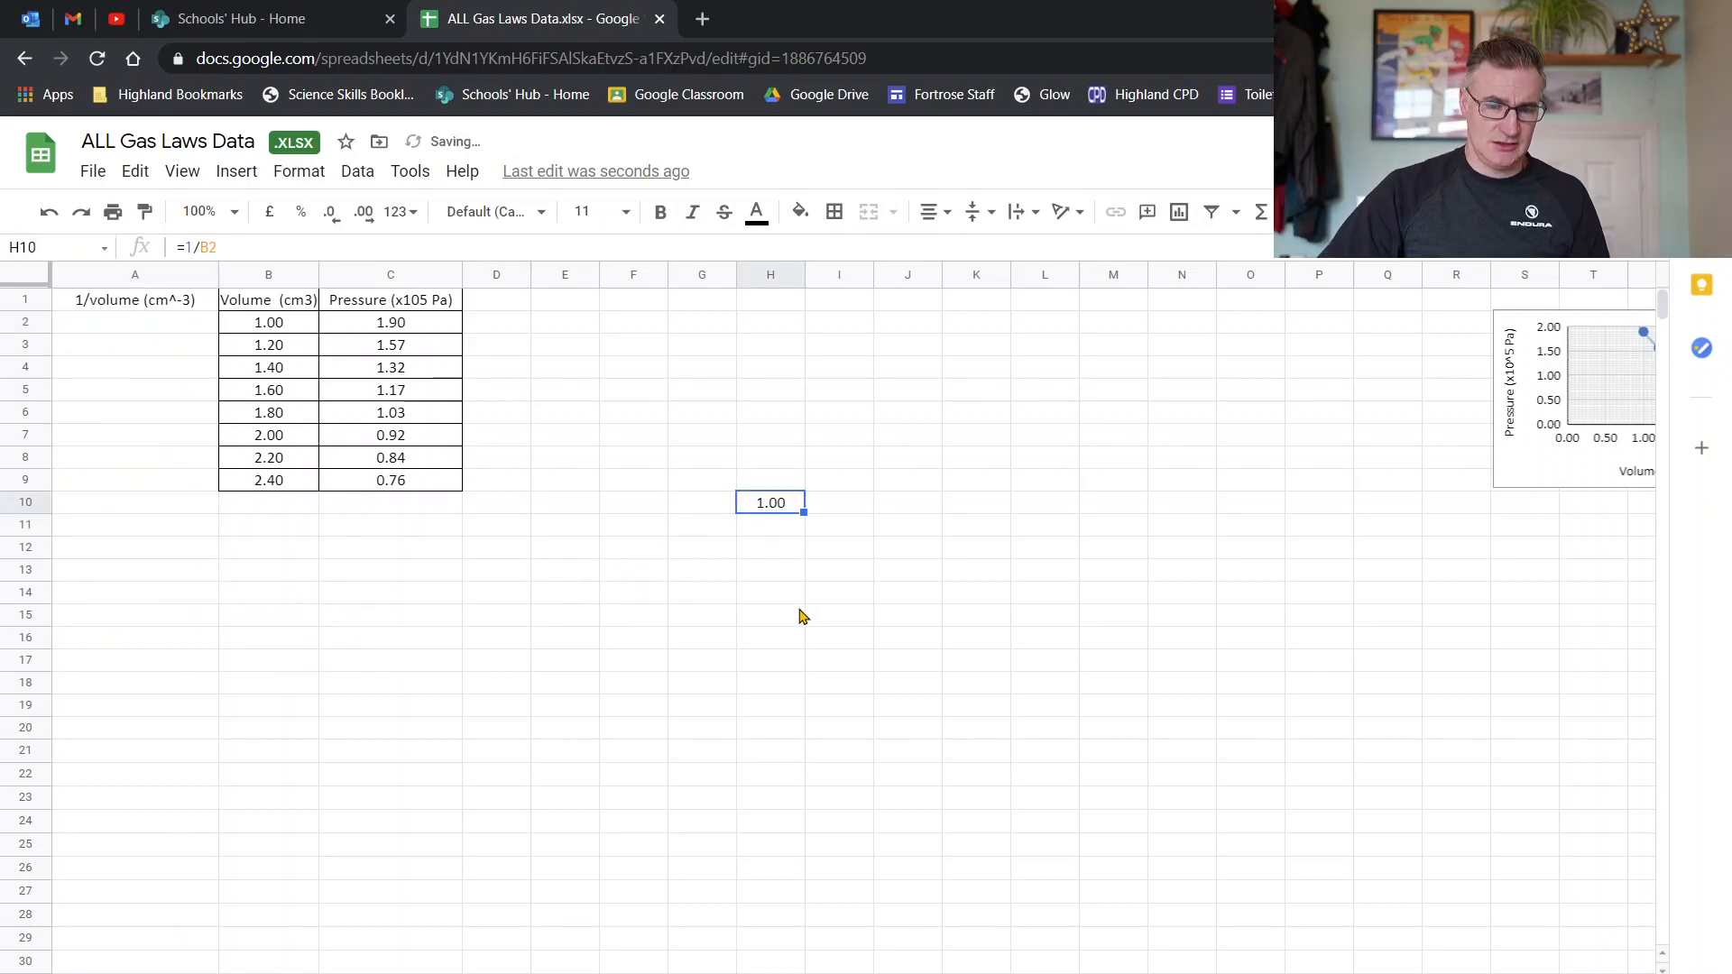
key(ctrl+z)
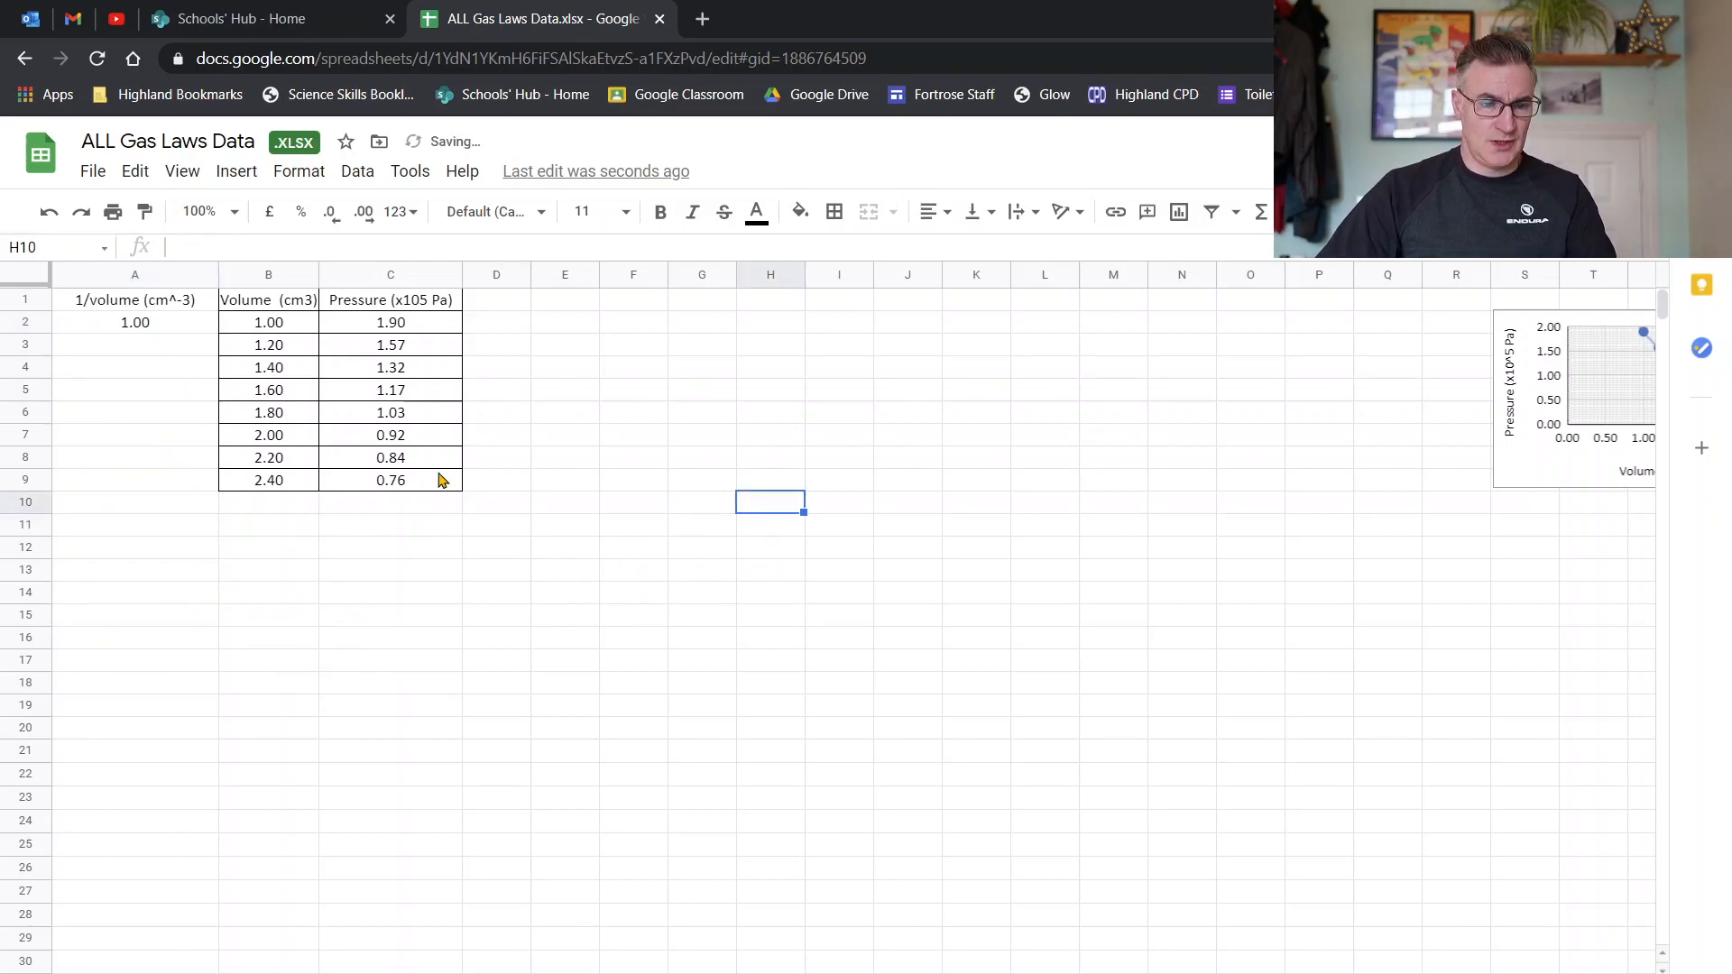
Fill the reciprocal formula from A2 down to A9 and format the values with four decimal places.
click(149, 324)
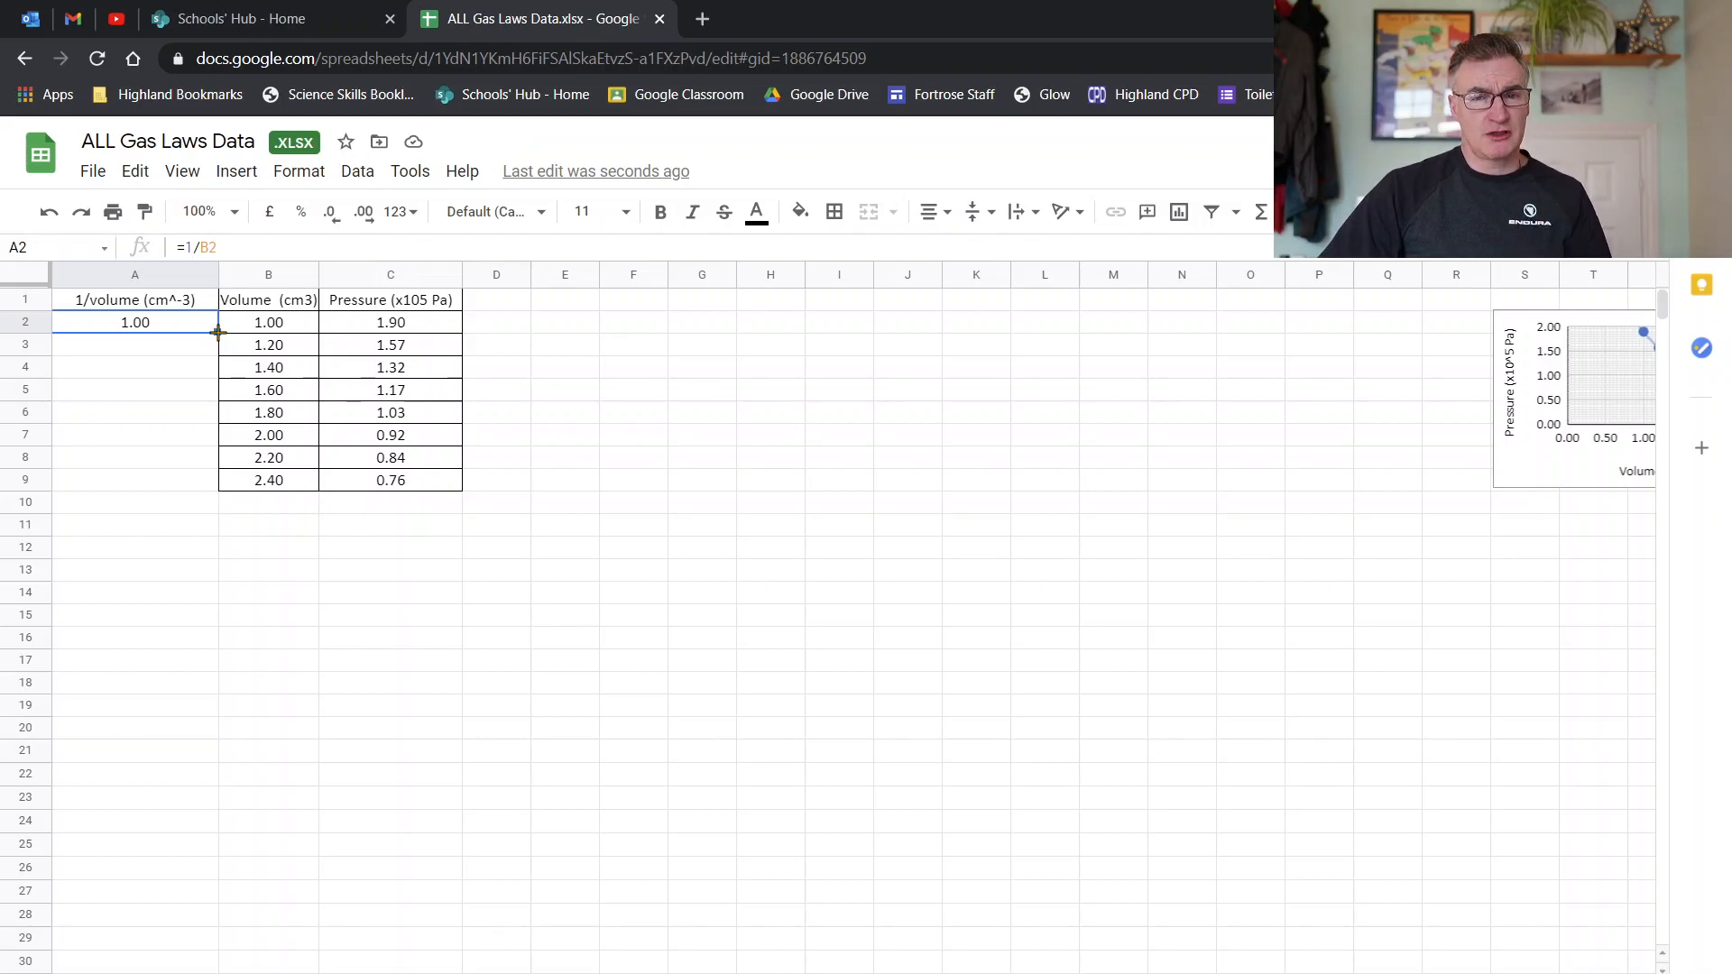
drag(217, 332, 214, 481)
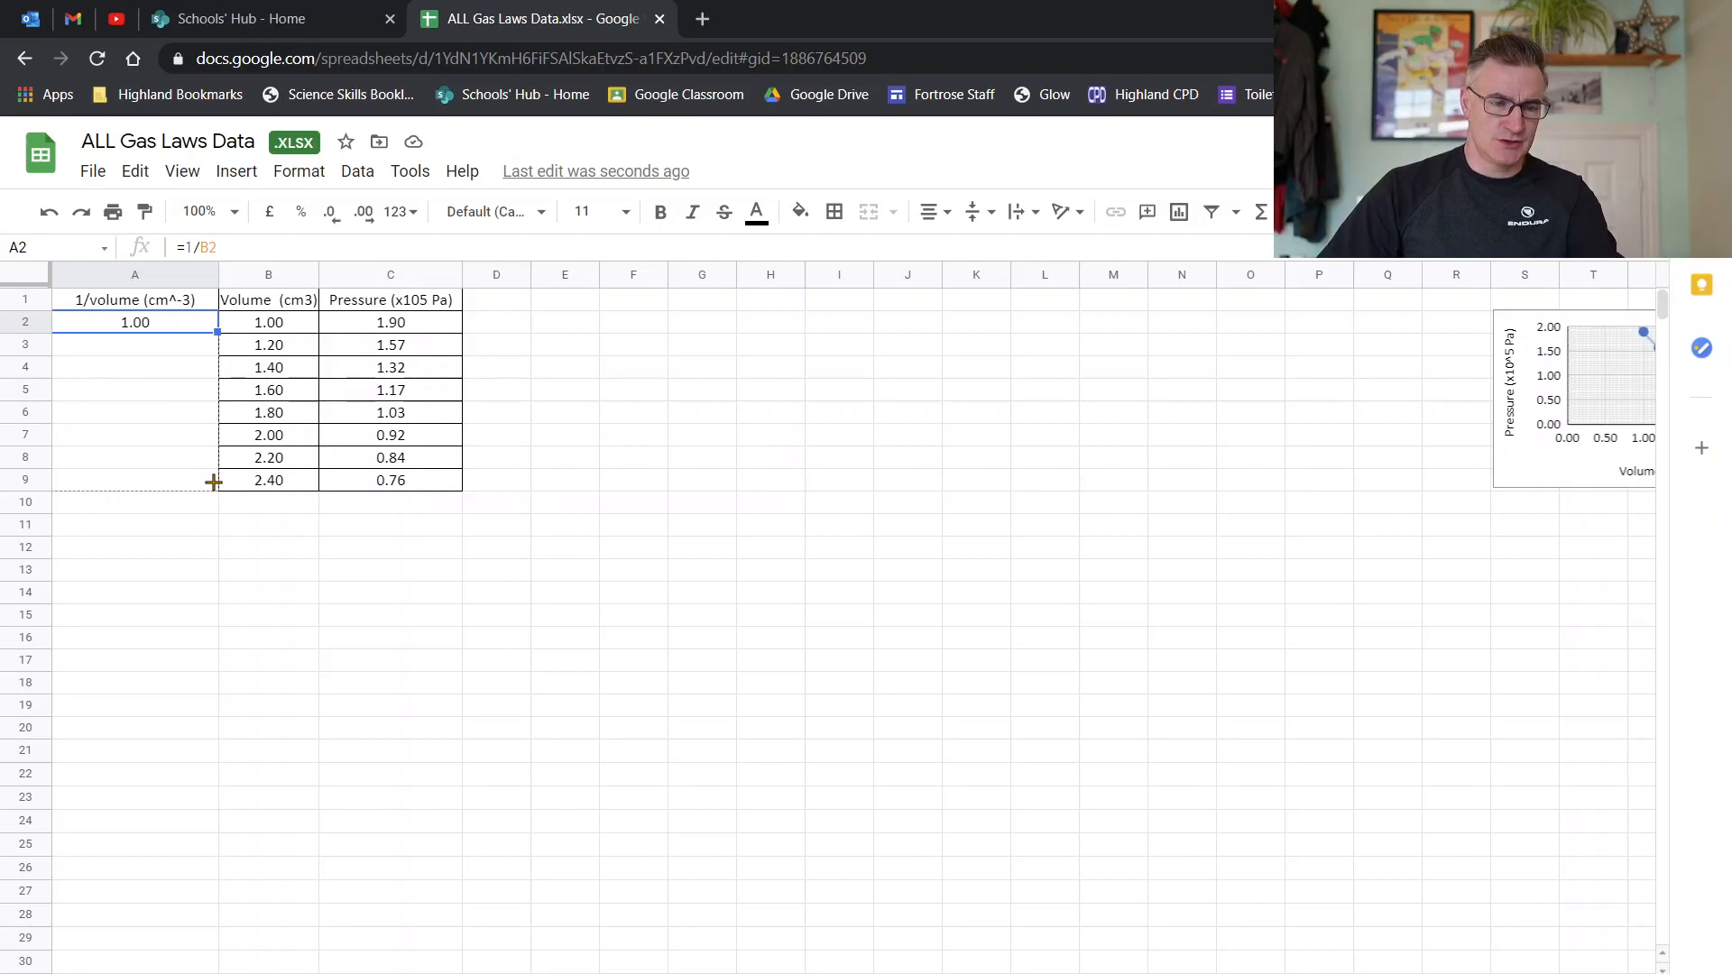
drag(213, 482, 214, 482)
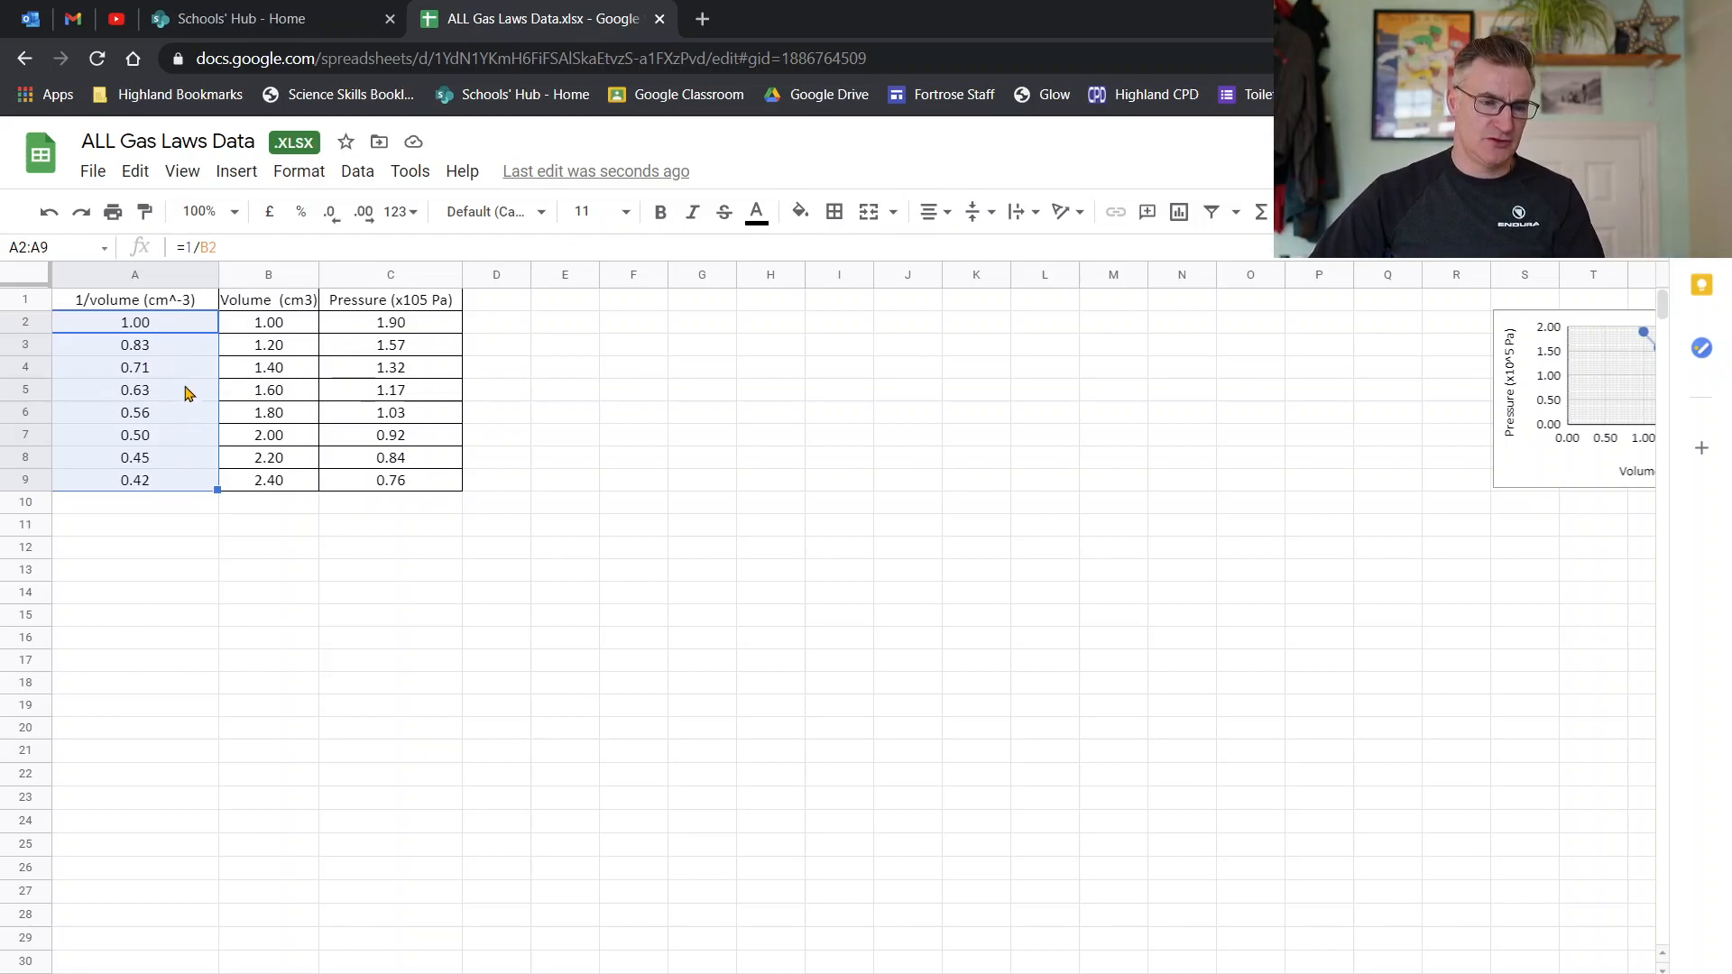
click(363, 214)
click(364, 214)
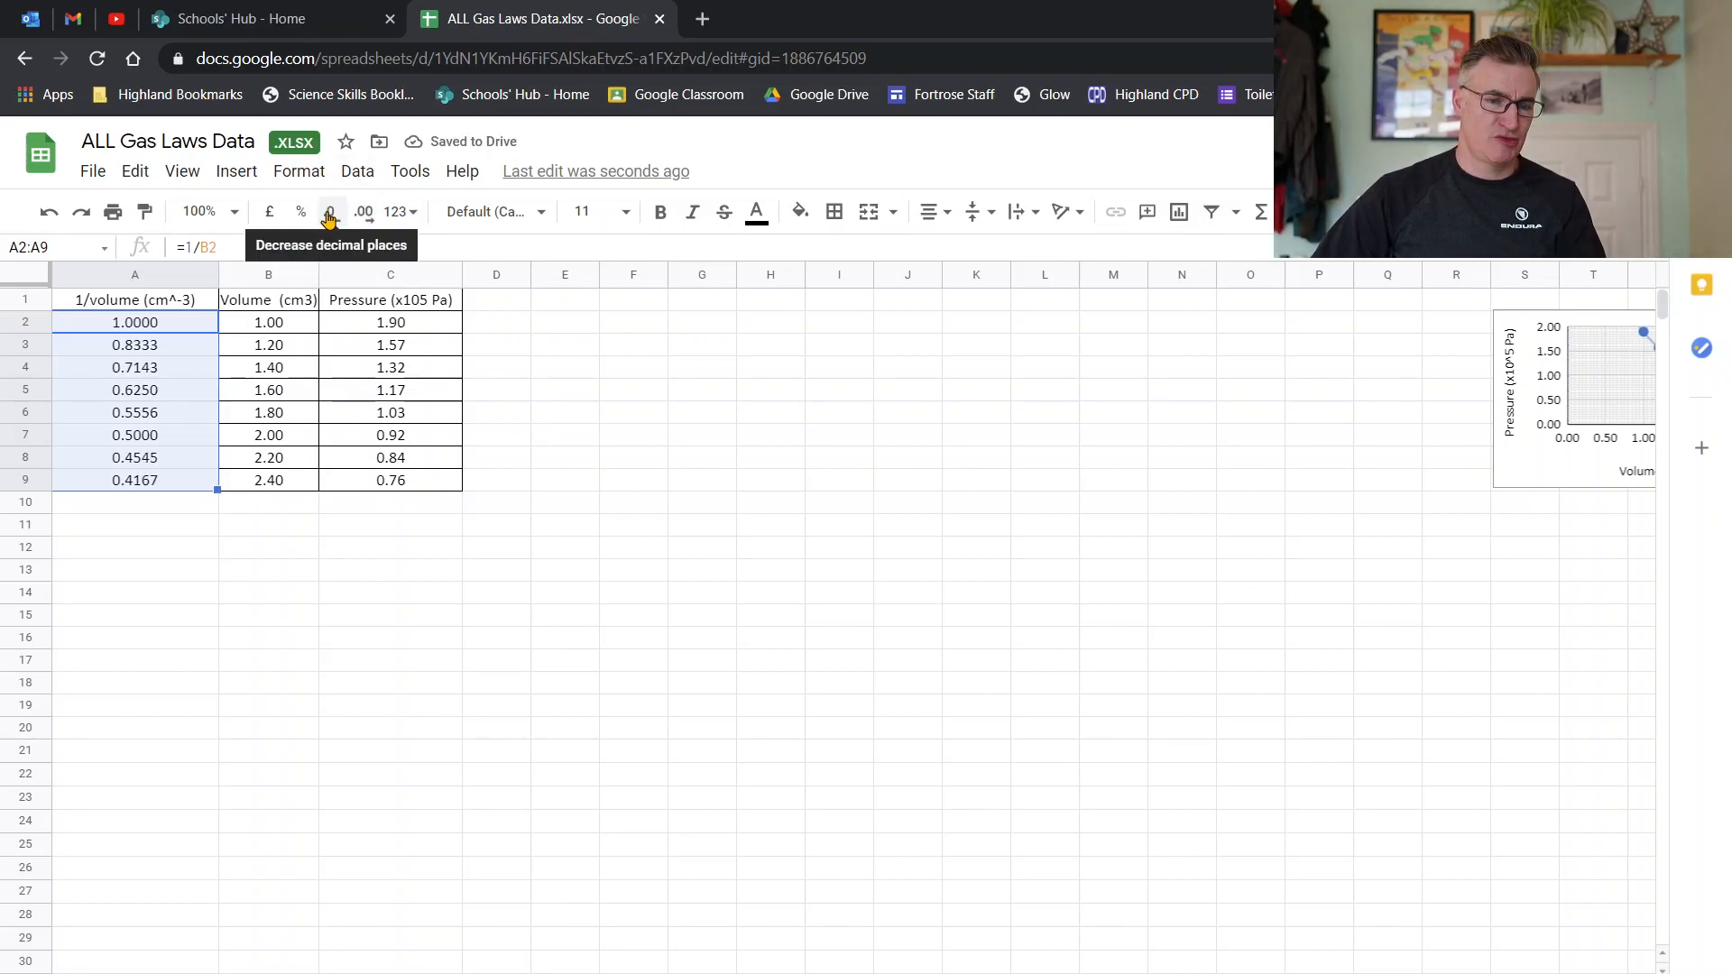
Reduce the 1/volume values in A2:A9 to two decimal places.
click(330, 214)
click(330, 215)
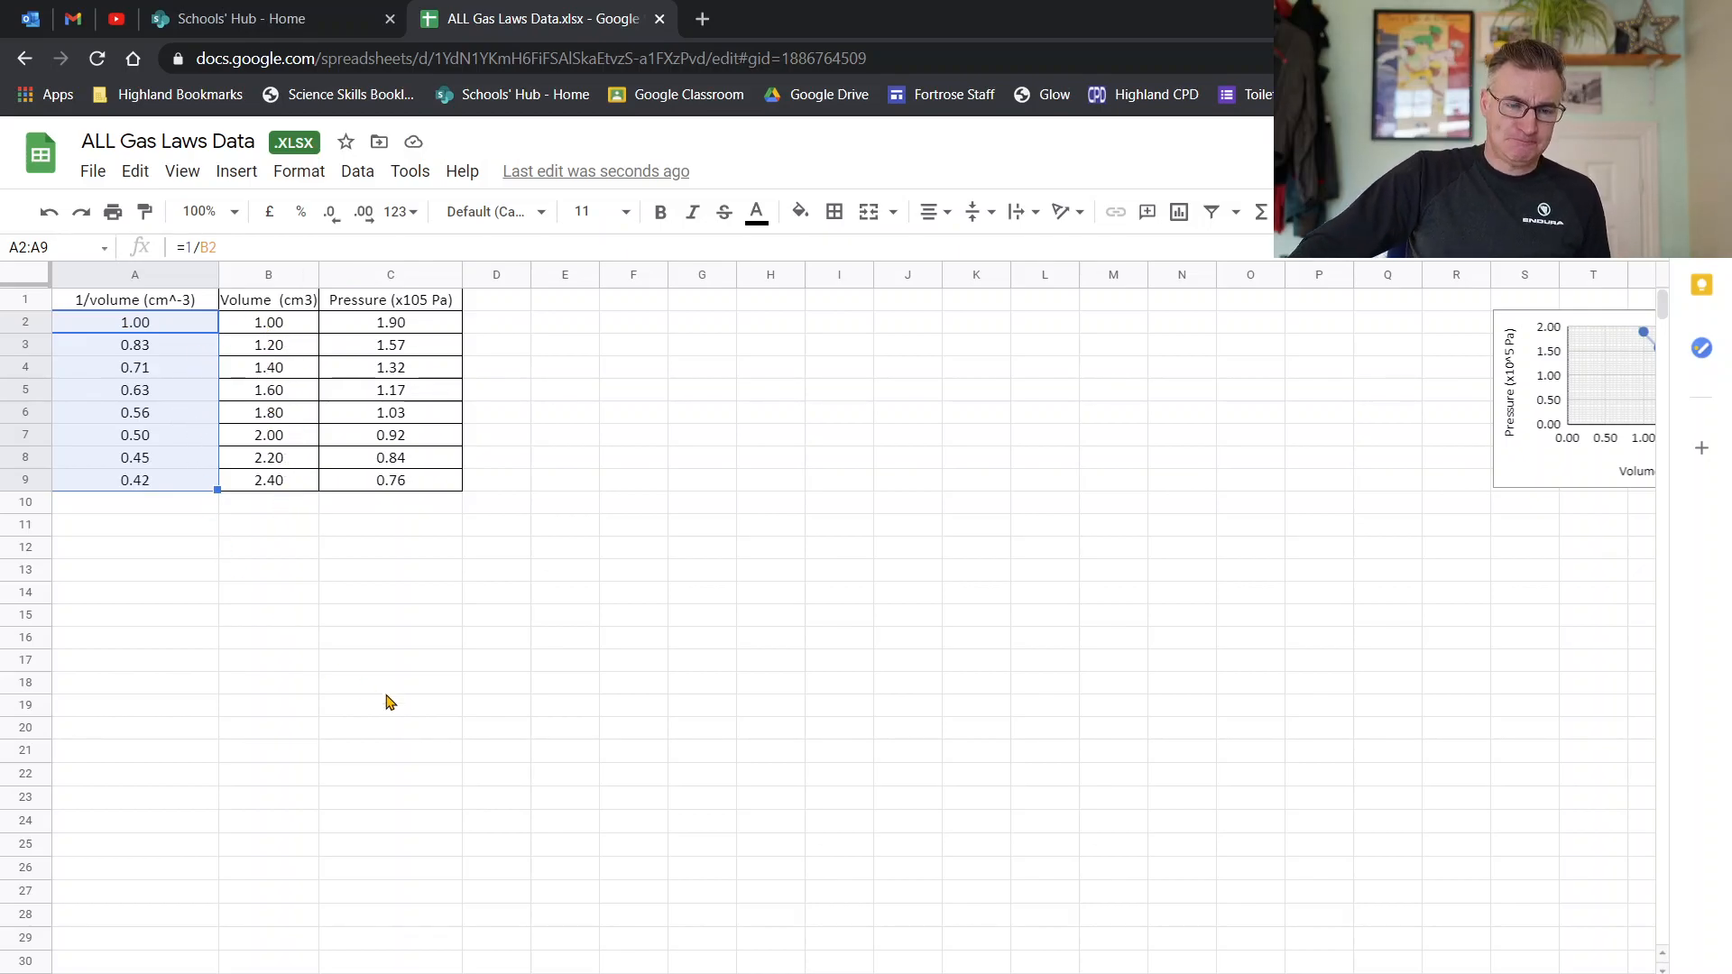
click(423, 572)
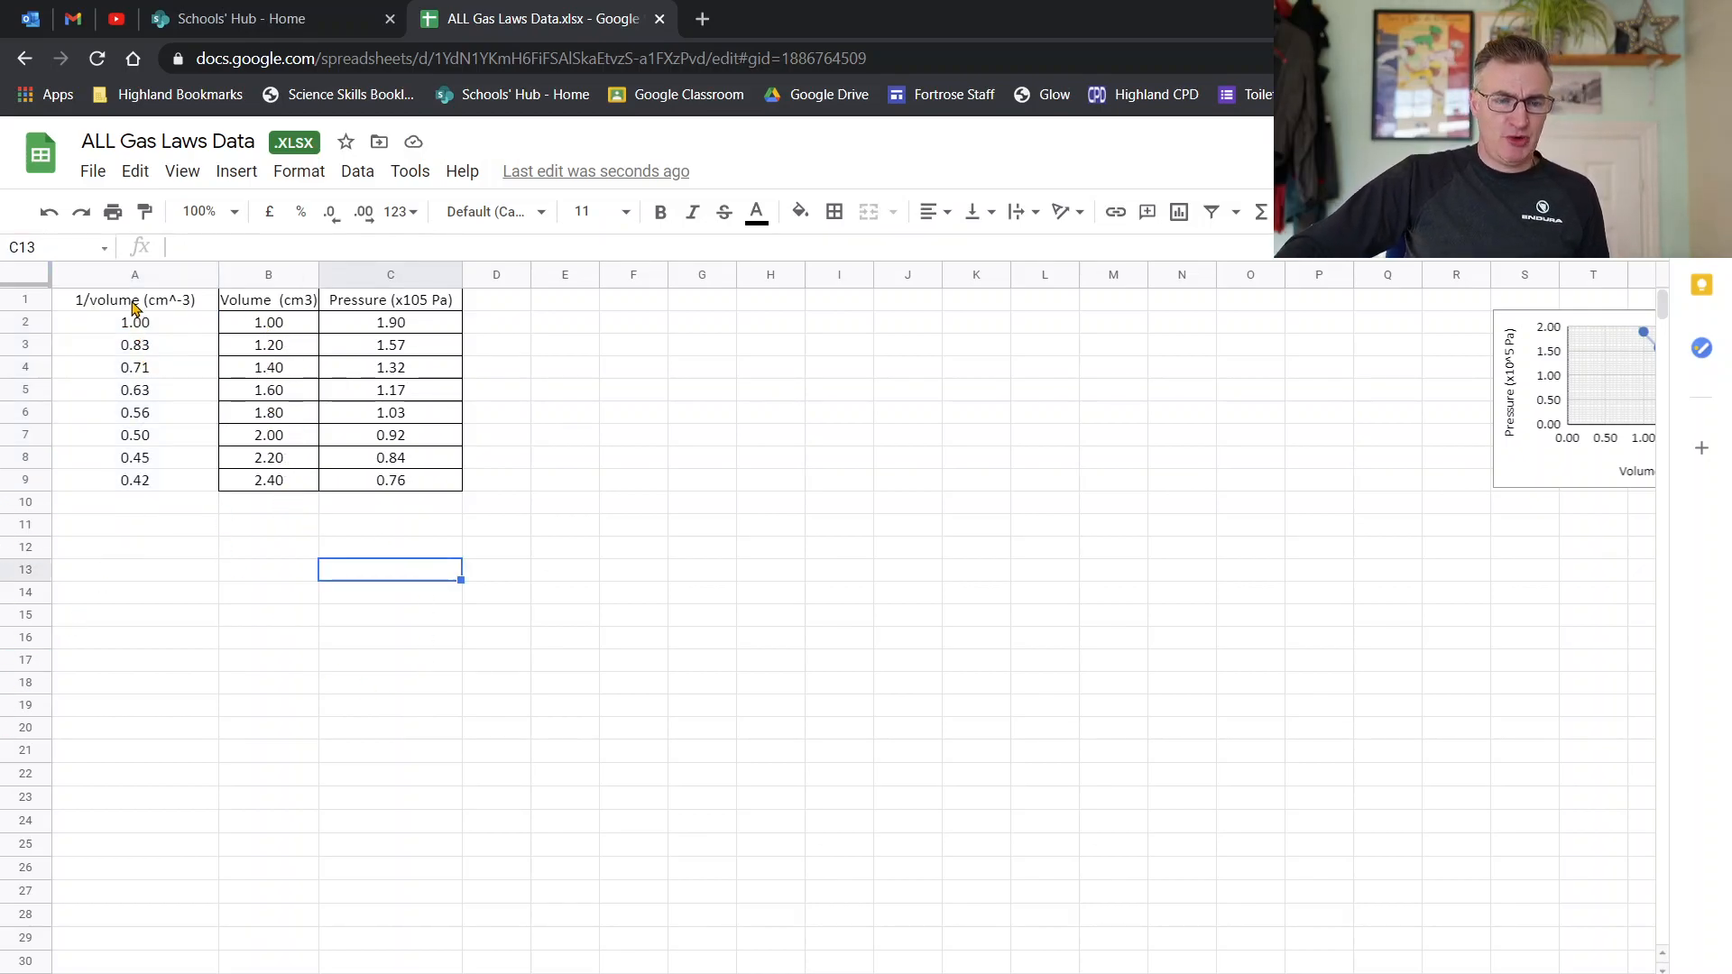
Insert a scatter chart of pressure against 1/volume from A1:A9 and C1:C9, and place it beside the data table.
drag(133, 303, 138, 480)
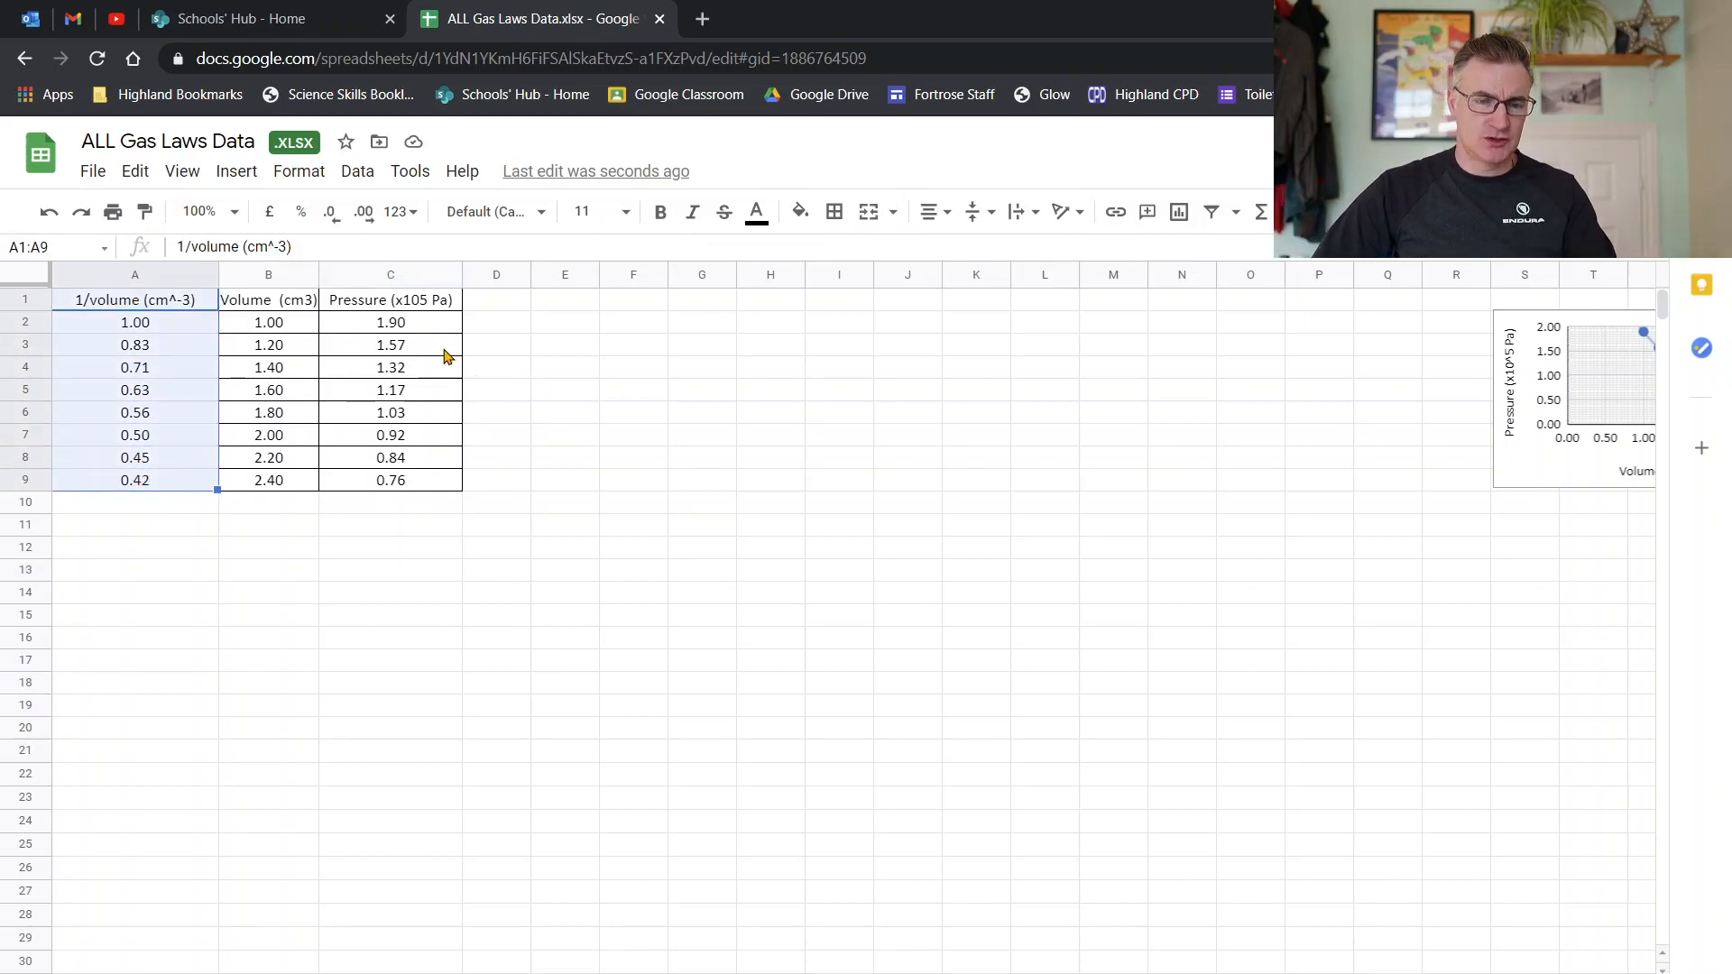
ctrl+drag(401, 301, 378, 486)
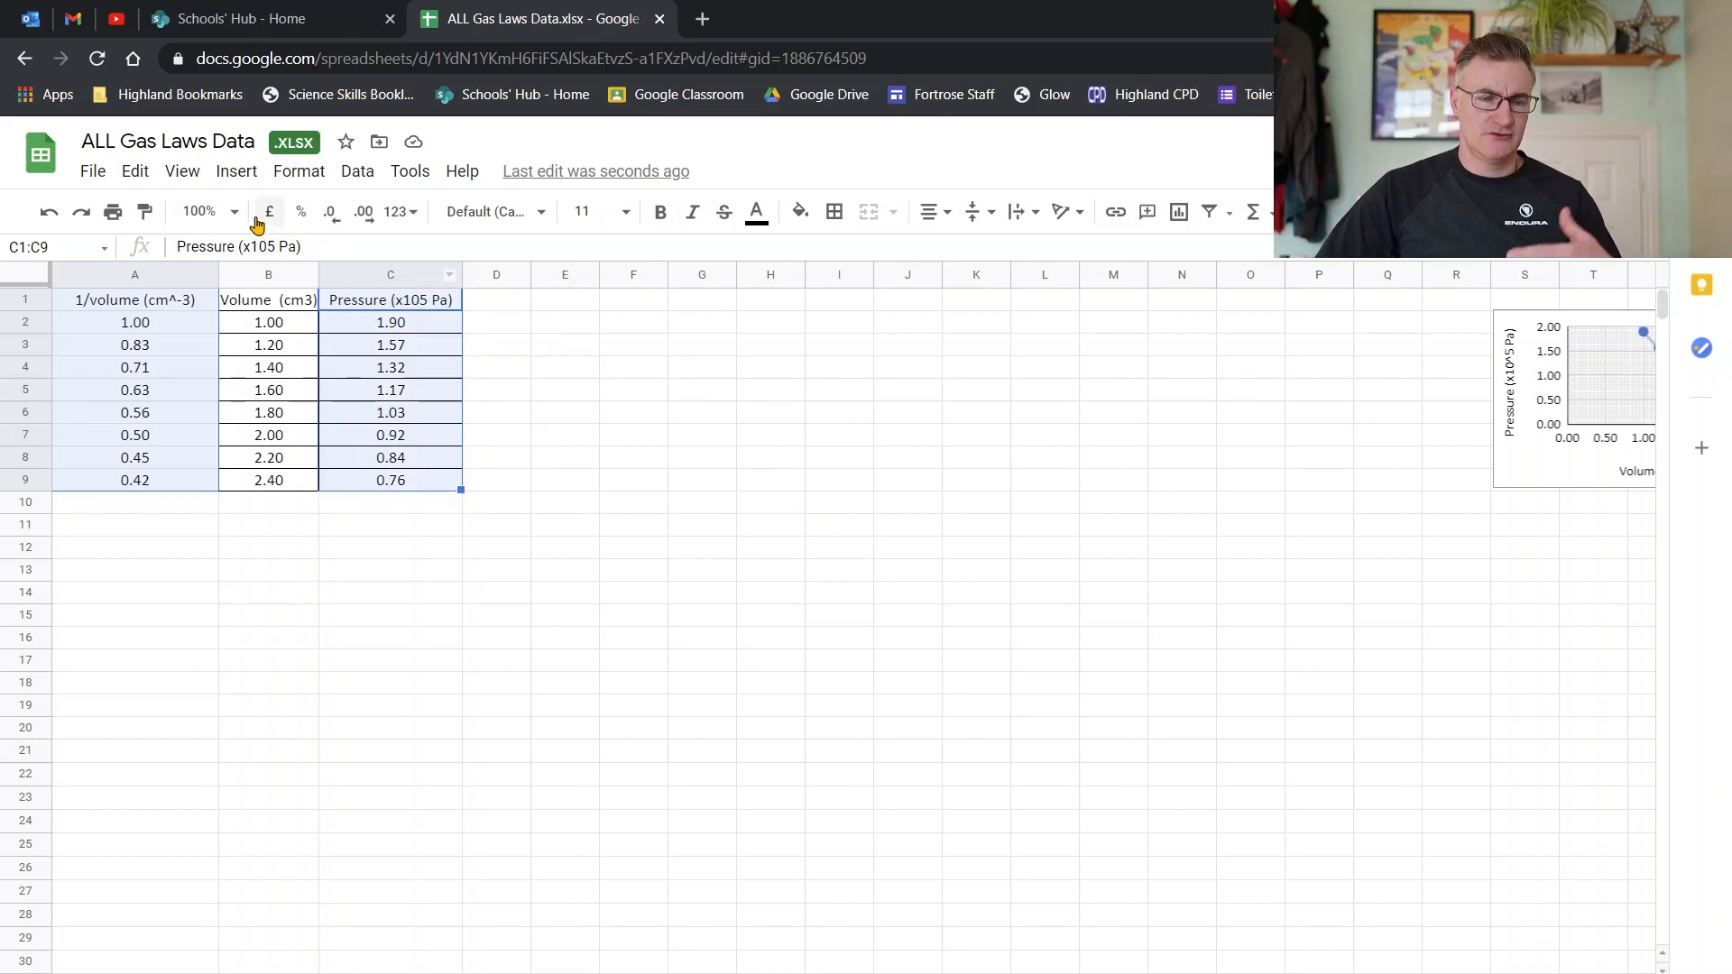
click(238, 173)
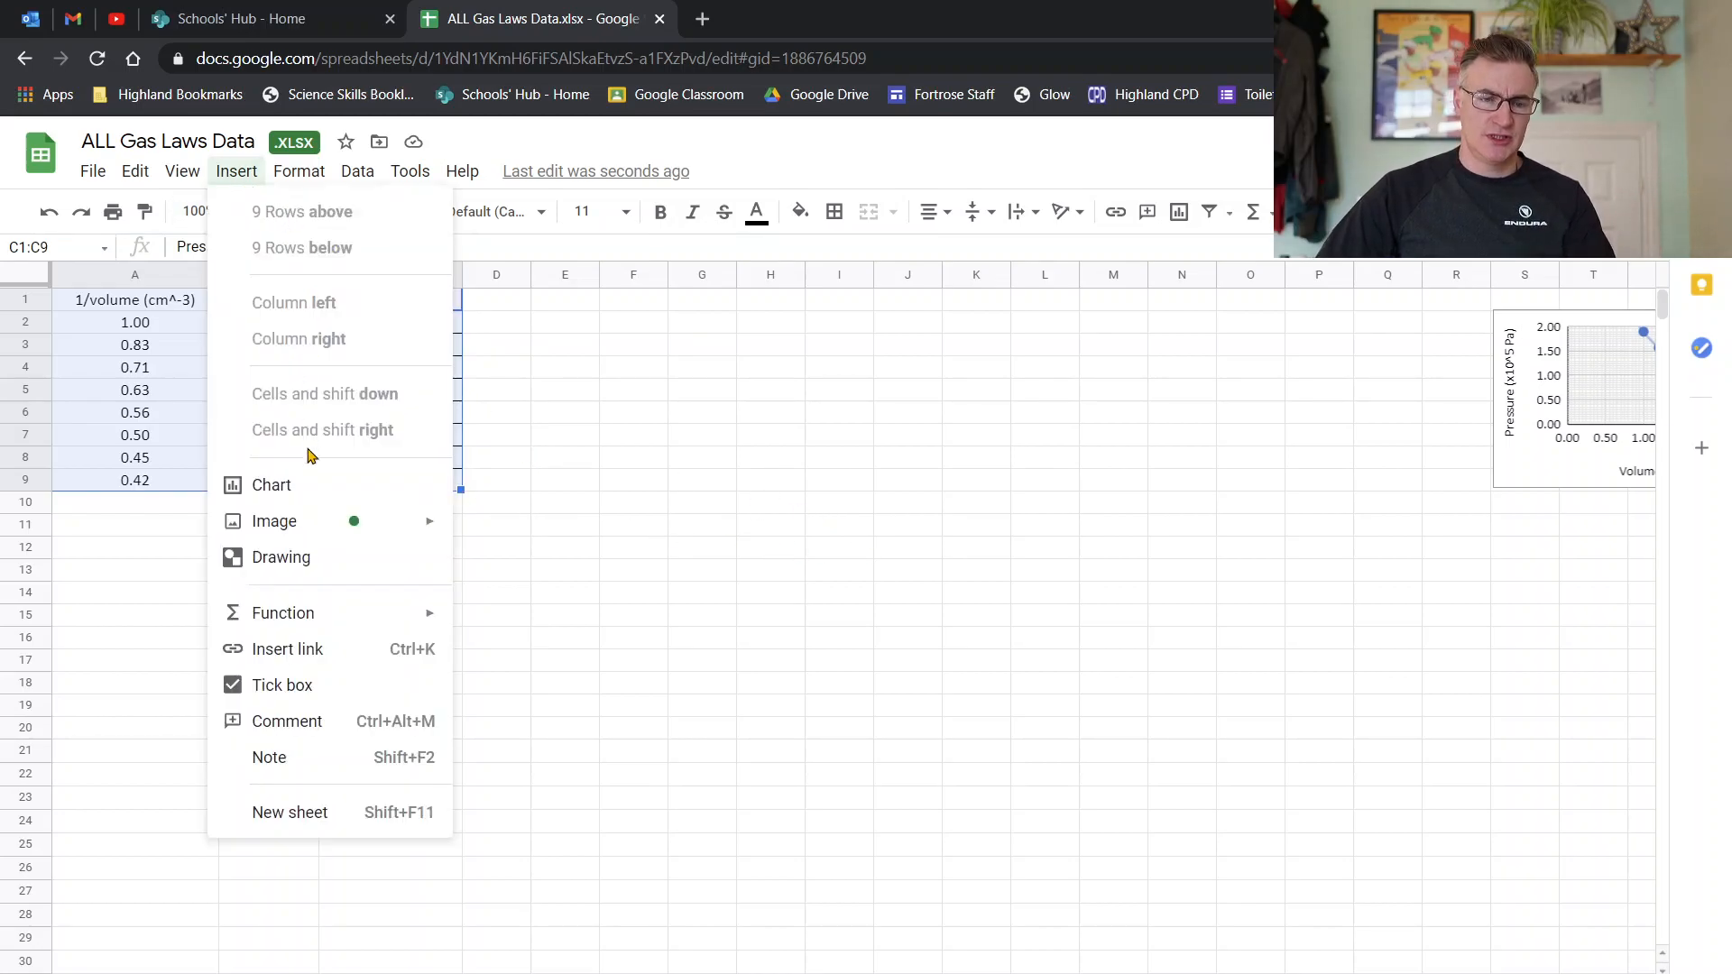
click(291, 488)
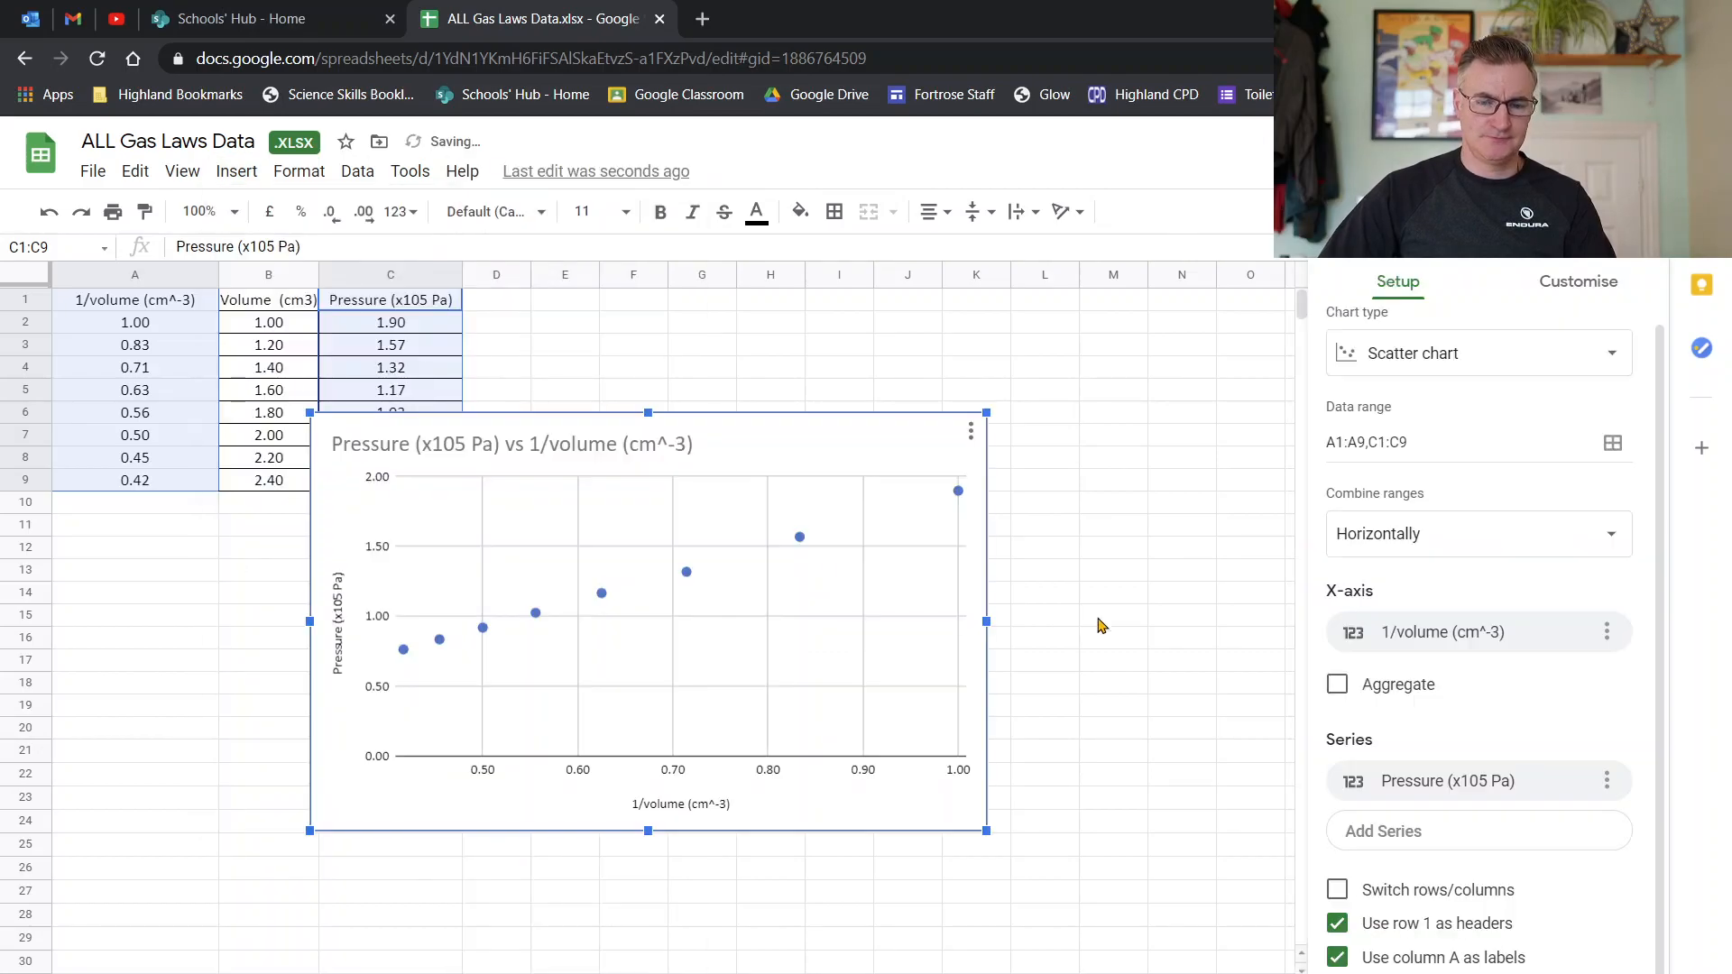
drag(790, 427, 1047, 339)
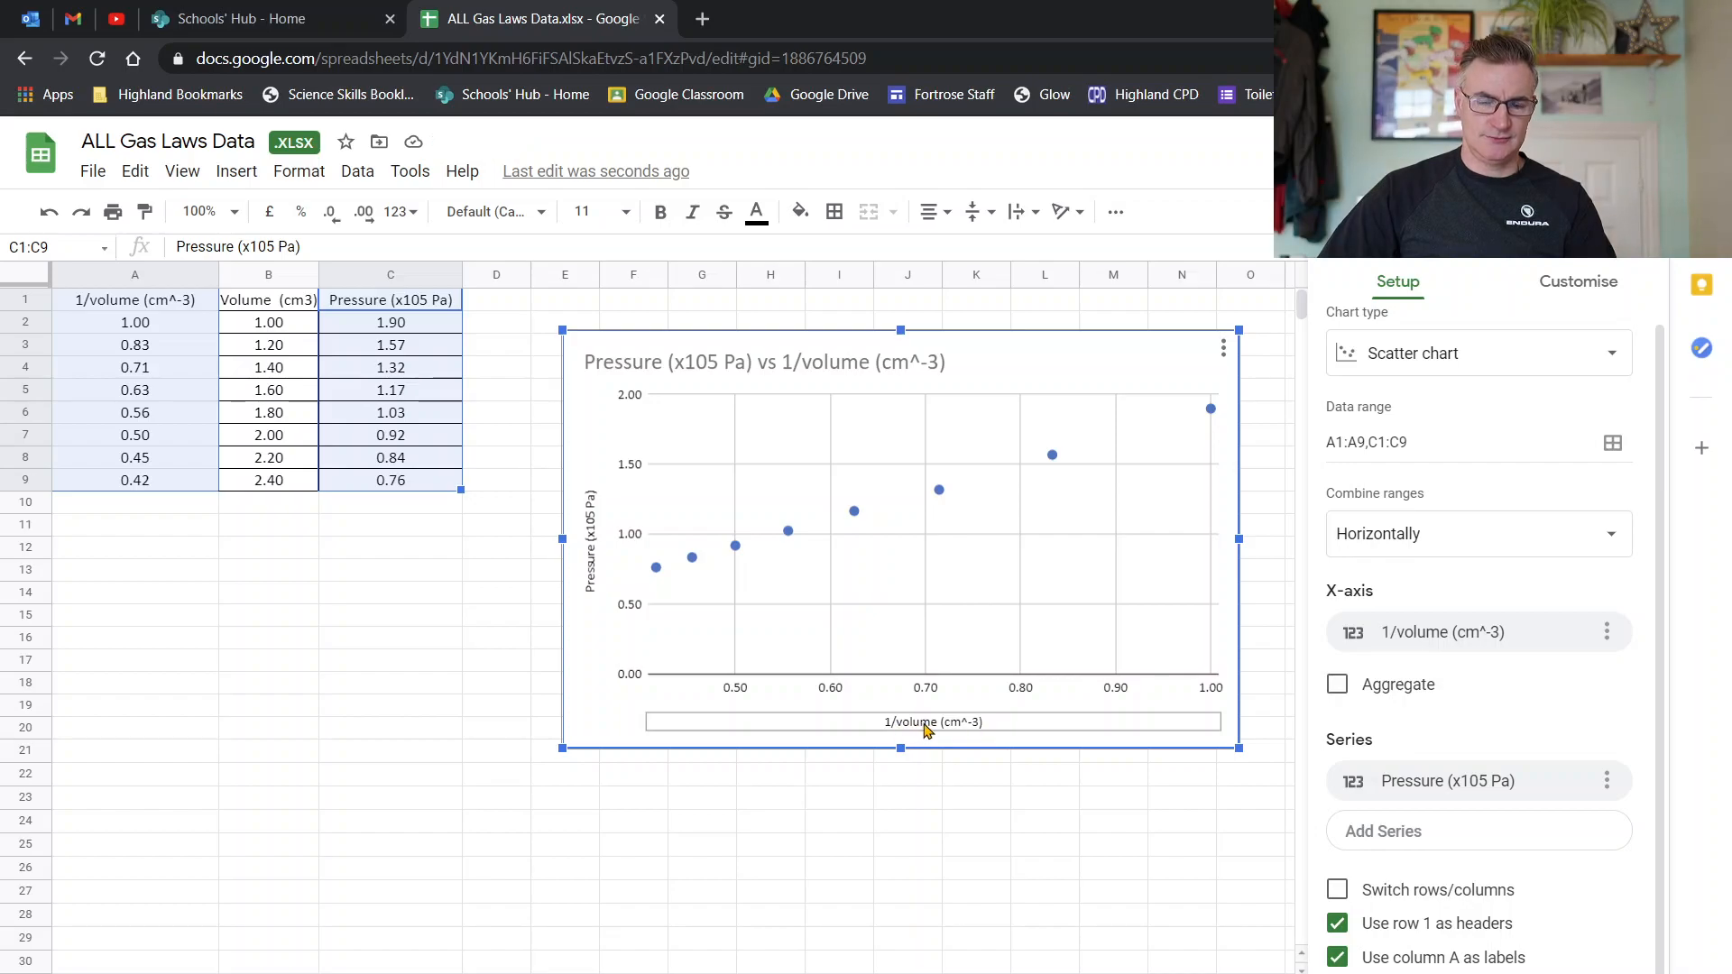
Correct the pressure header in cell C1 to "Pressure (x10^5 Pa)".
click(421, 307)
double_click(421, 307)
text(^)
key(Return)
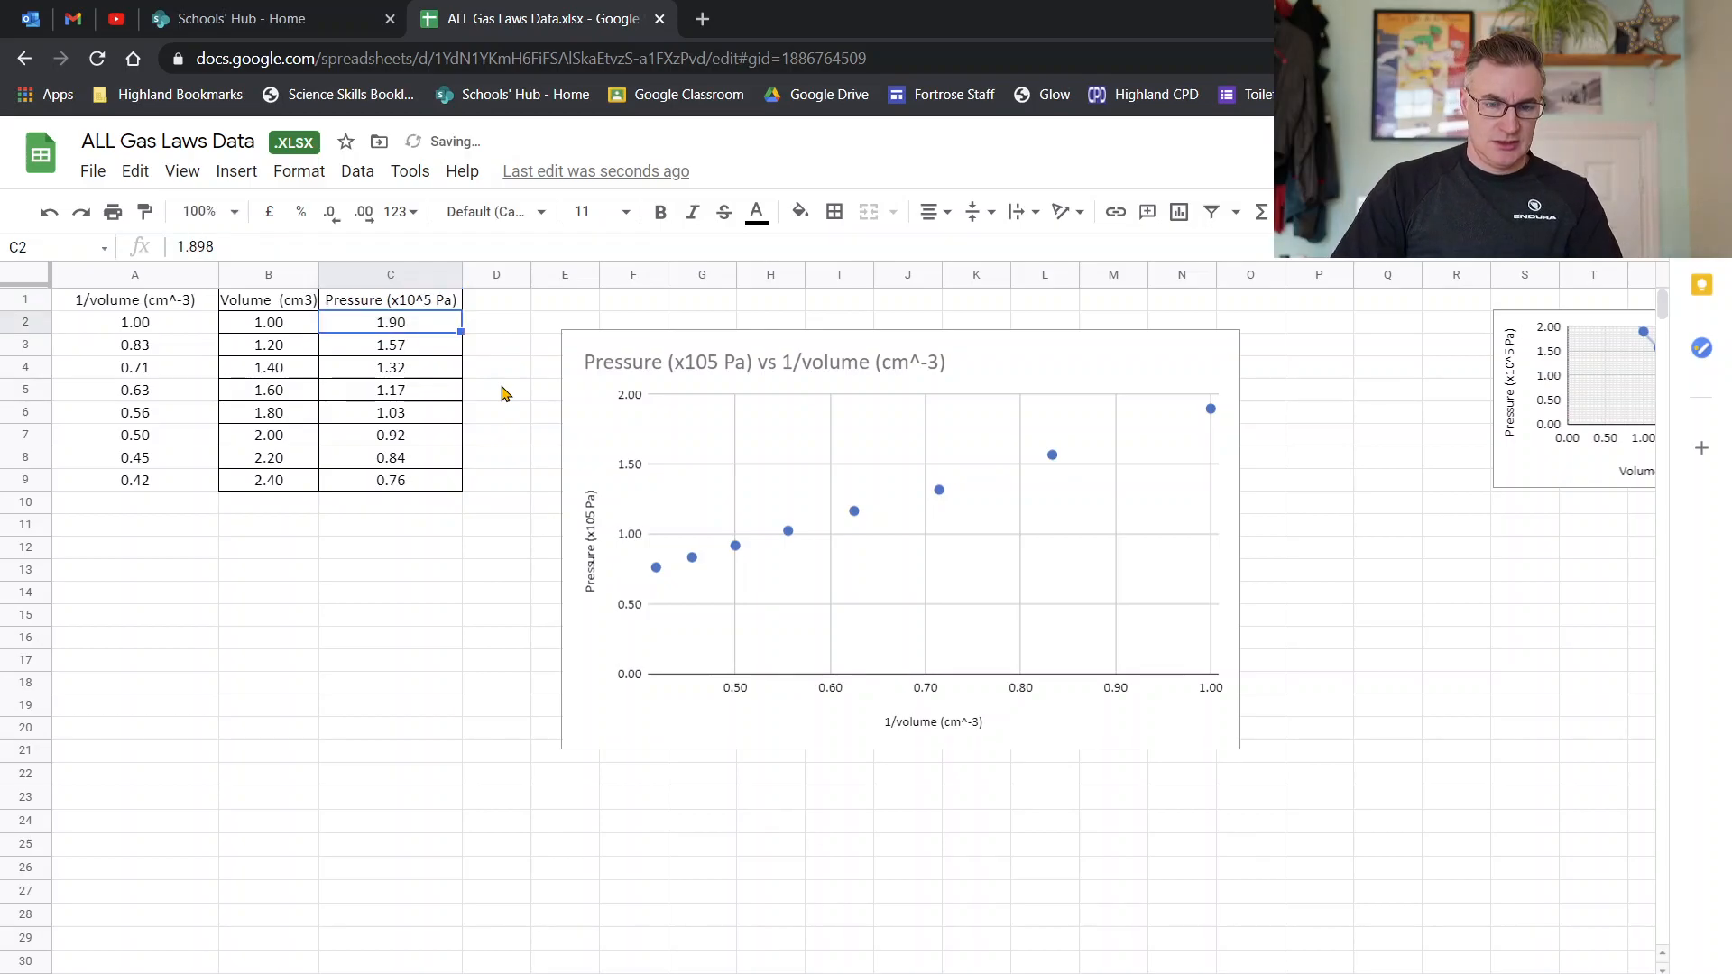
Correct the chart's vertical axis title to "Pressure (x10^5 Pa)".
click(593, 534)
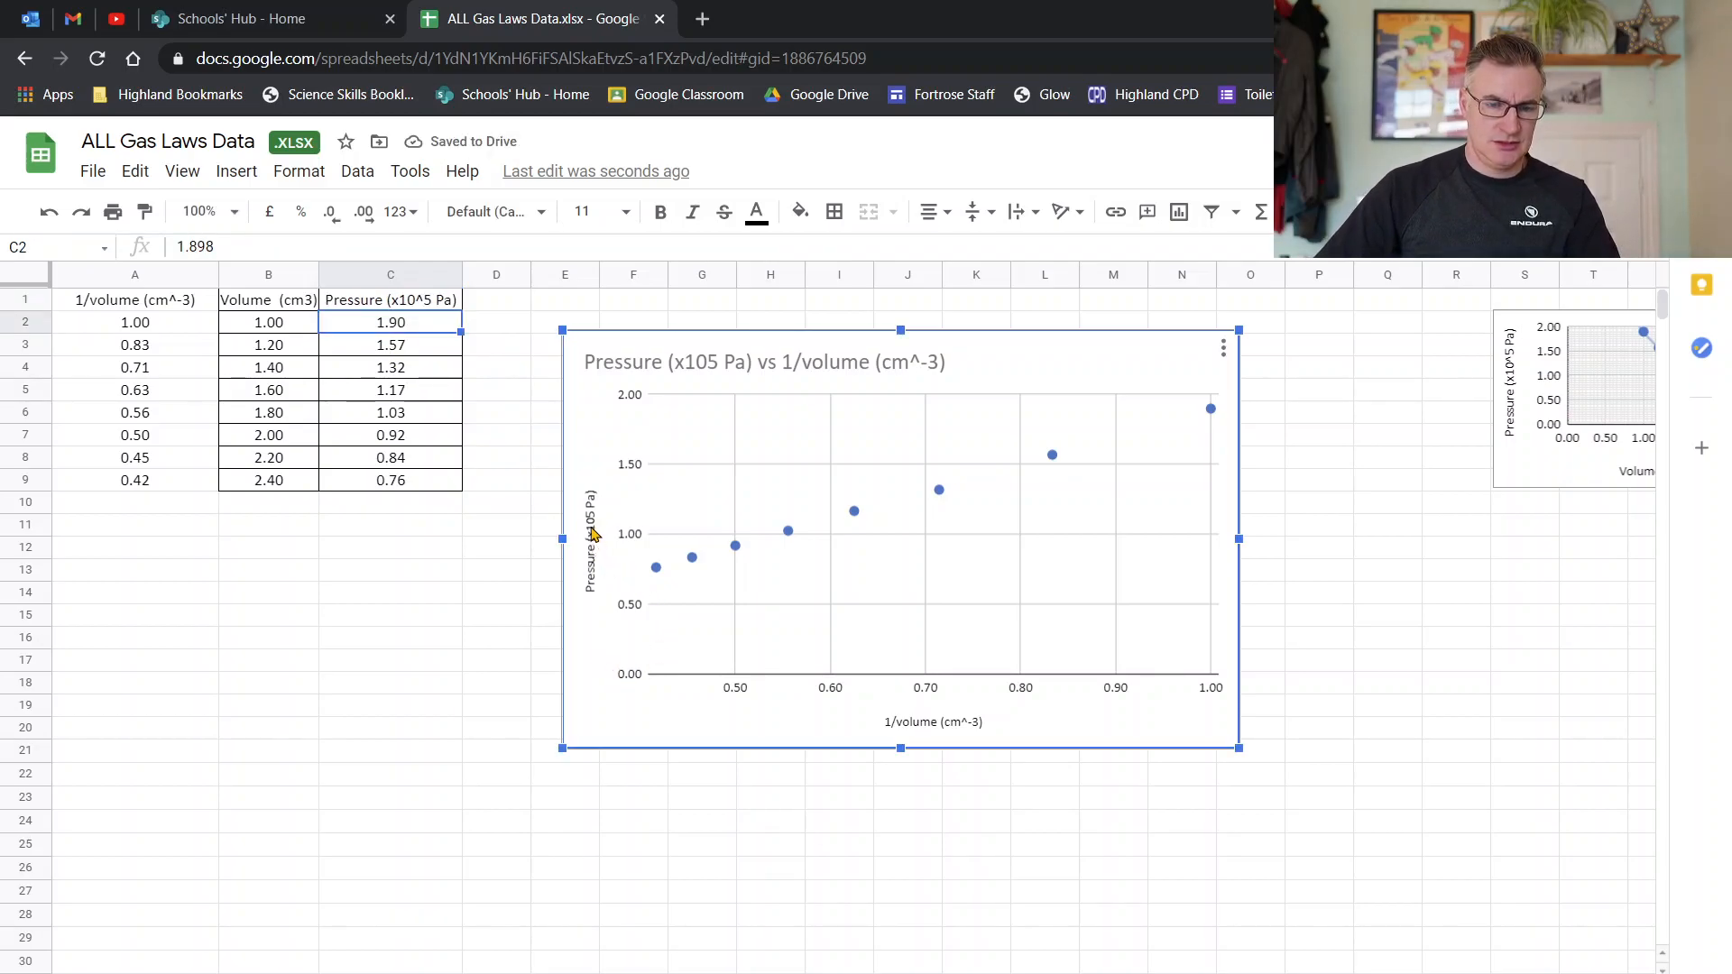
double_click(593, 524)
click(590, 515)
click(671, 605)
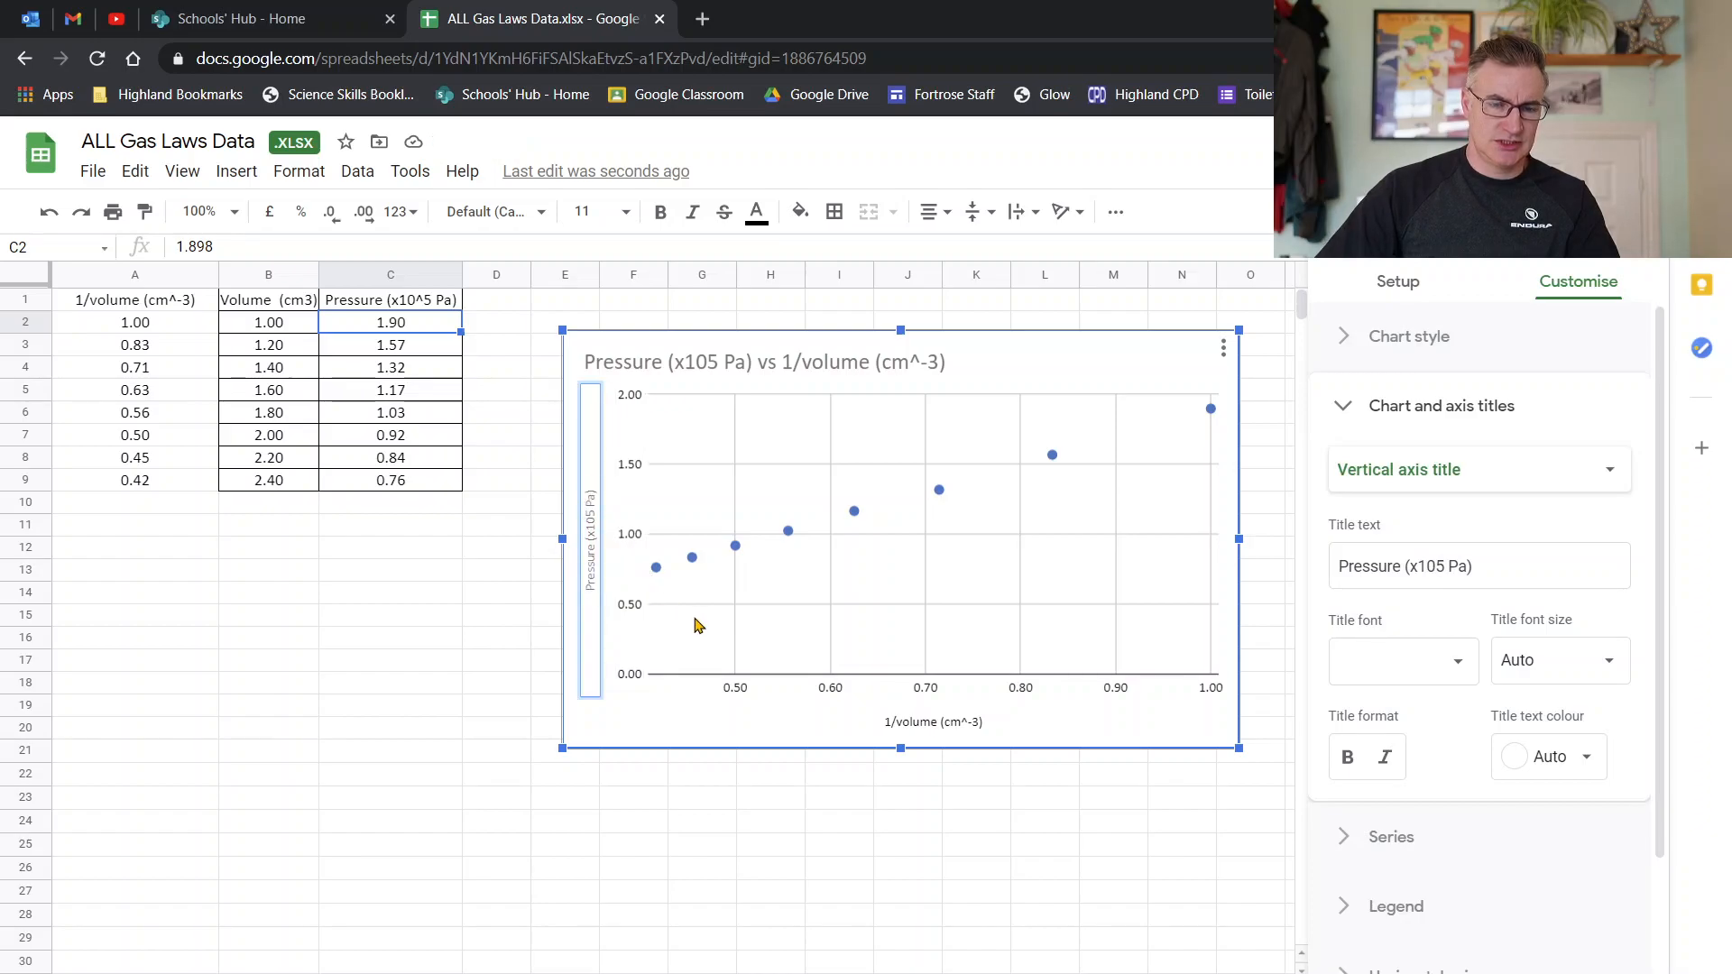
text(^)
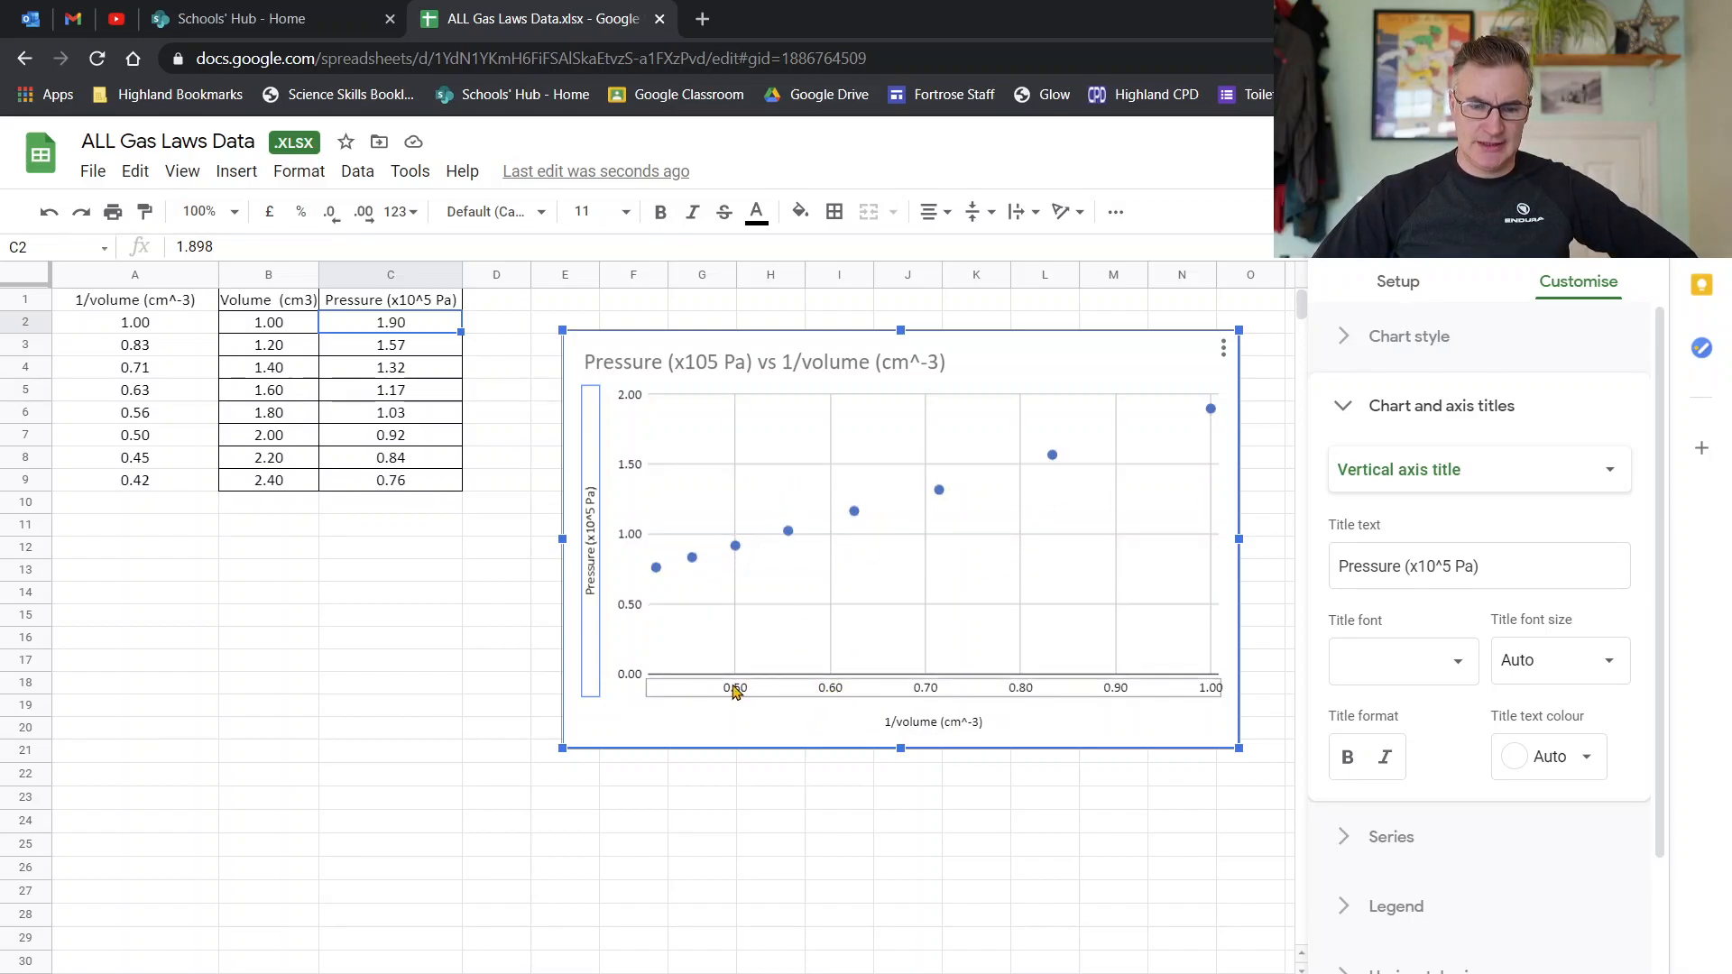
Set the minimum of the chart's horizontal 1/volume axis to 0.
click(683, 691)
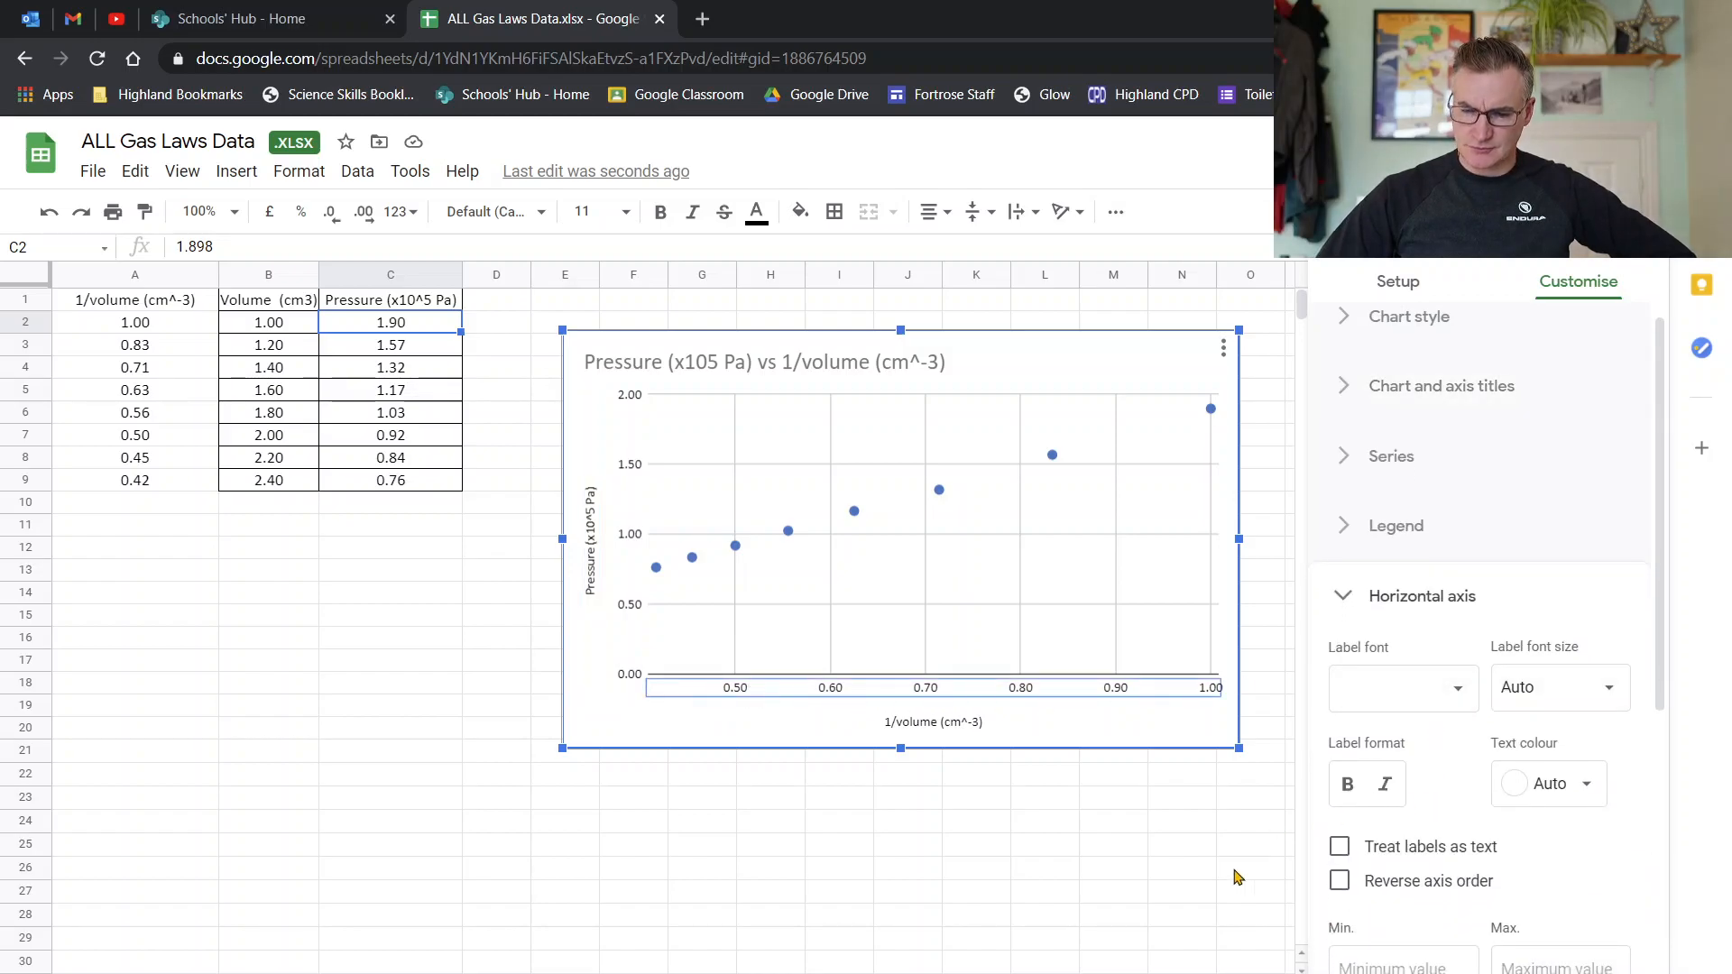
click(1389, 963)
click(1369, 922)
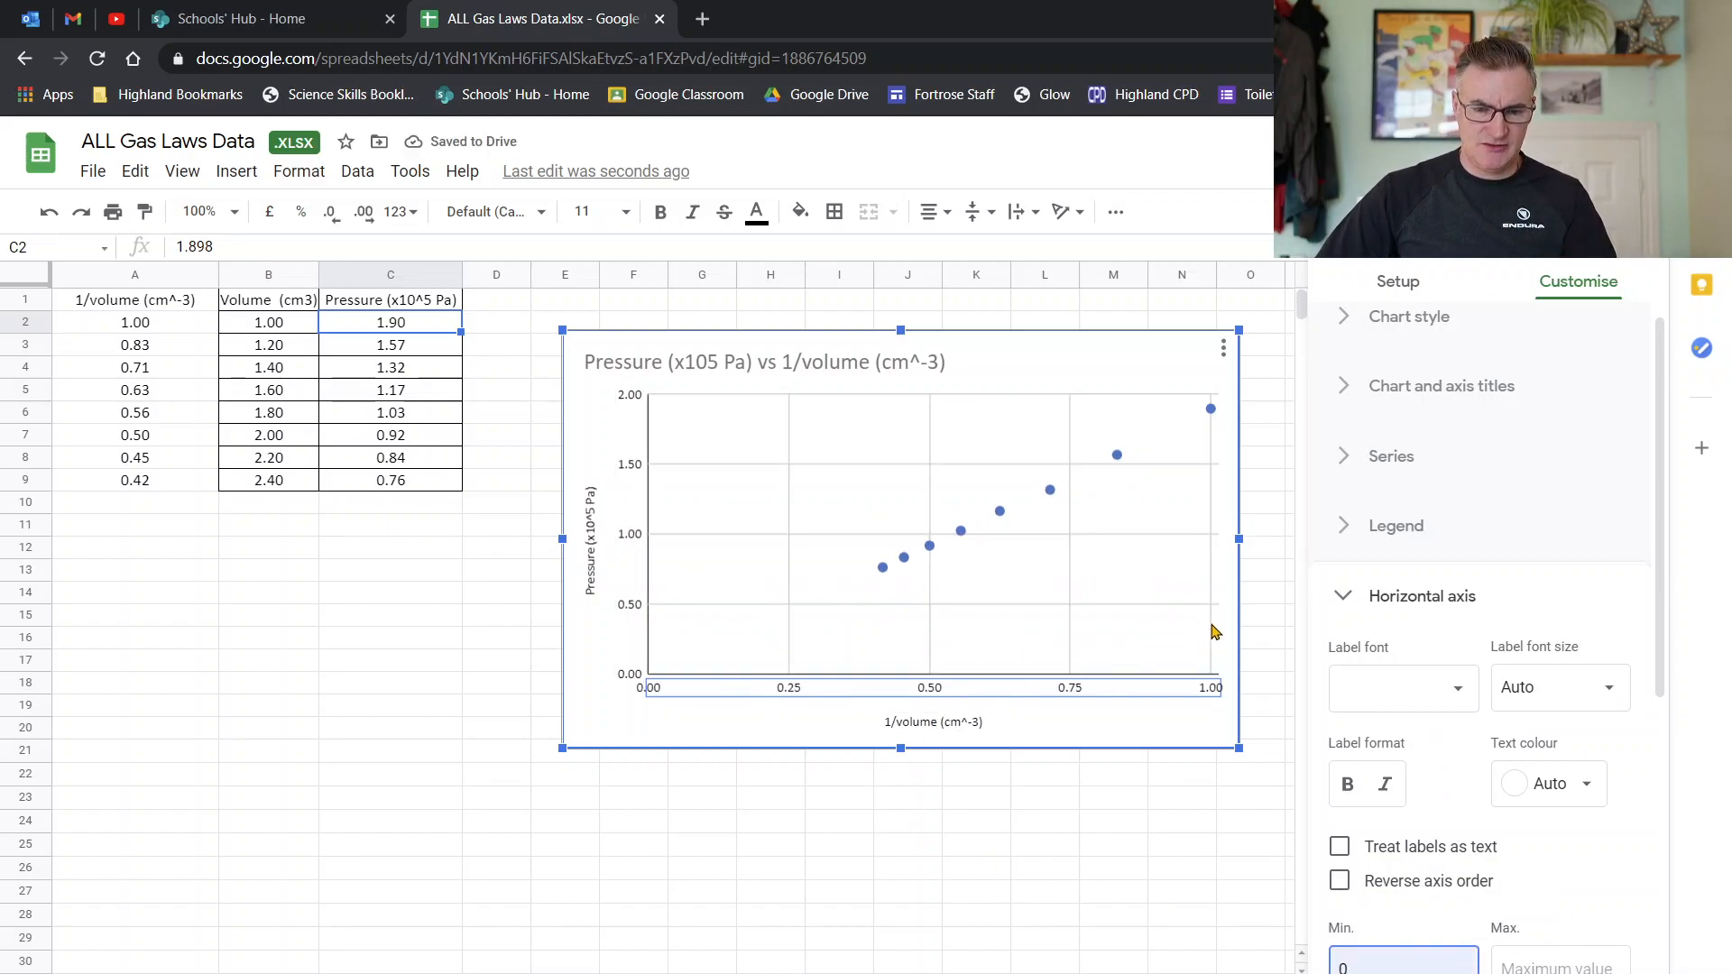
Add minor gridlines with a count of 9 to both the horizontal and vertical axes of the chart.
click(933, 595)
click(1563, 667)
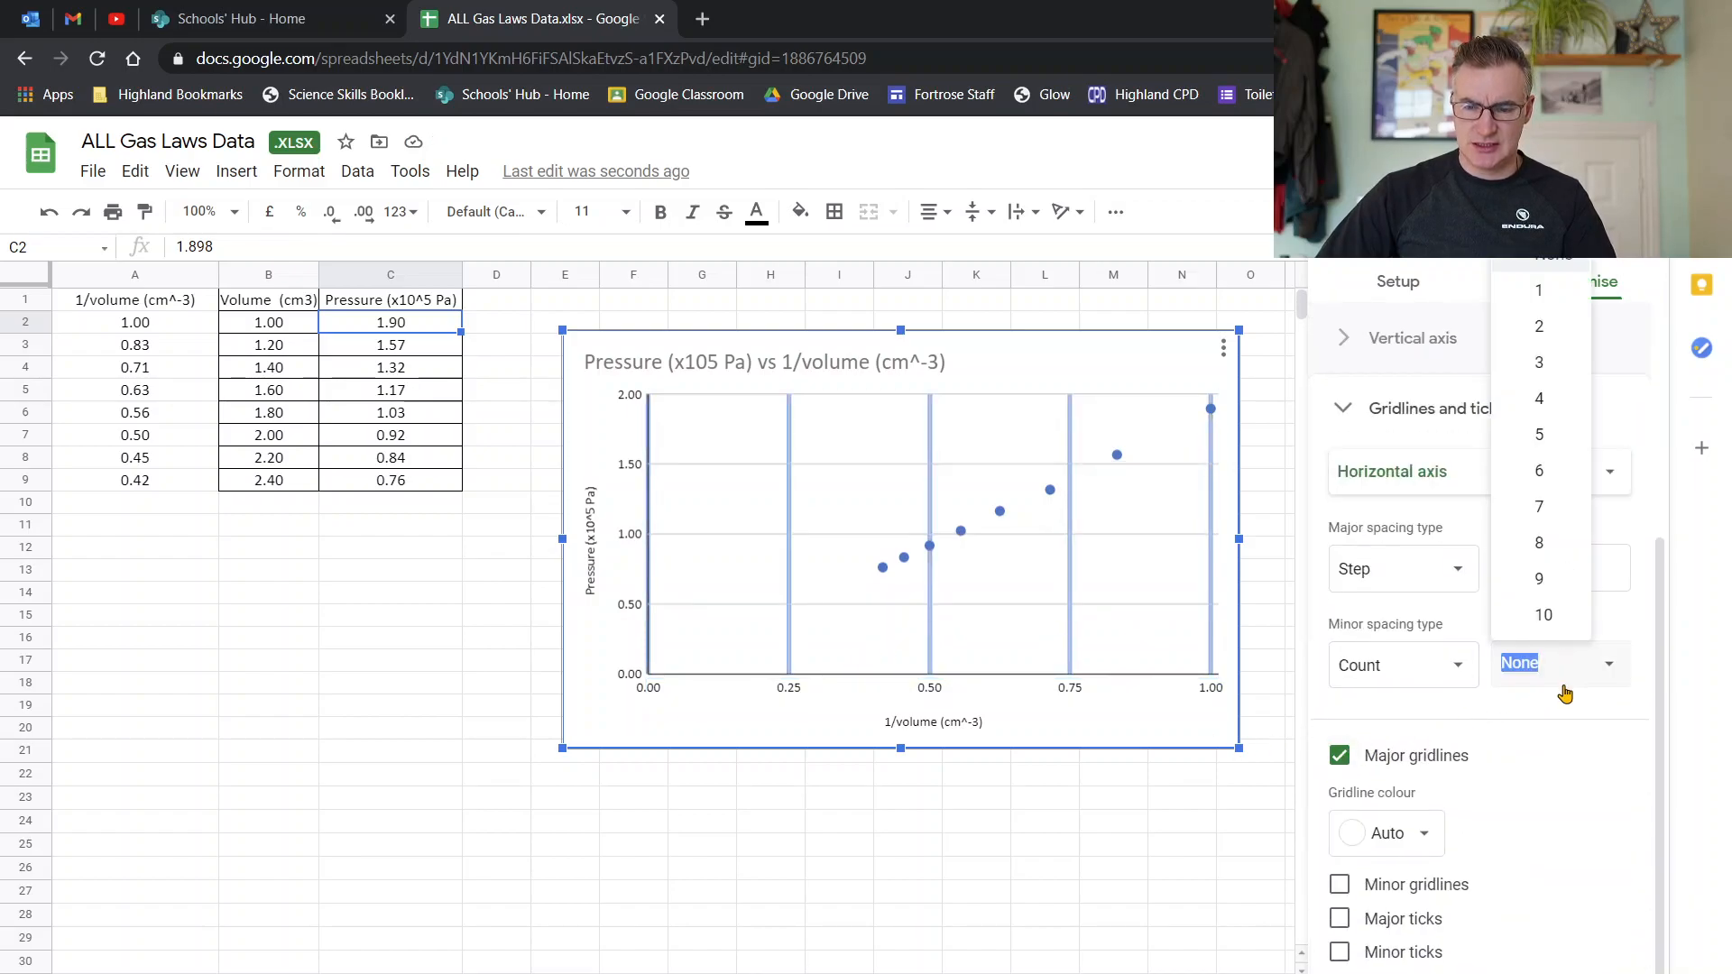
click(1541, 580)
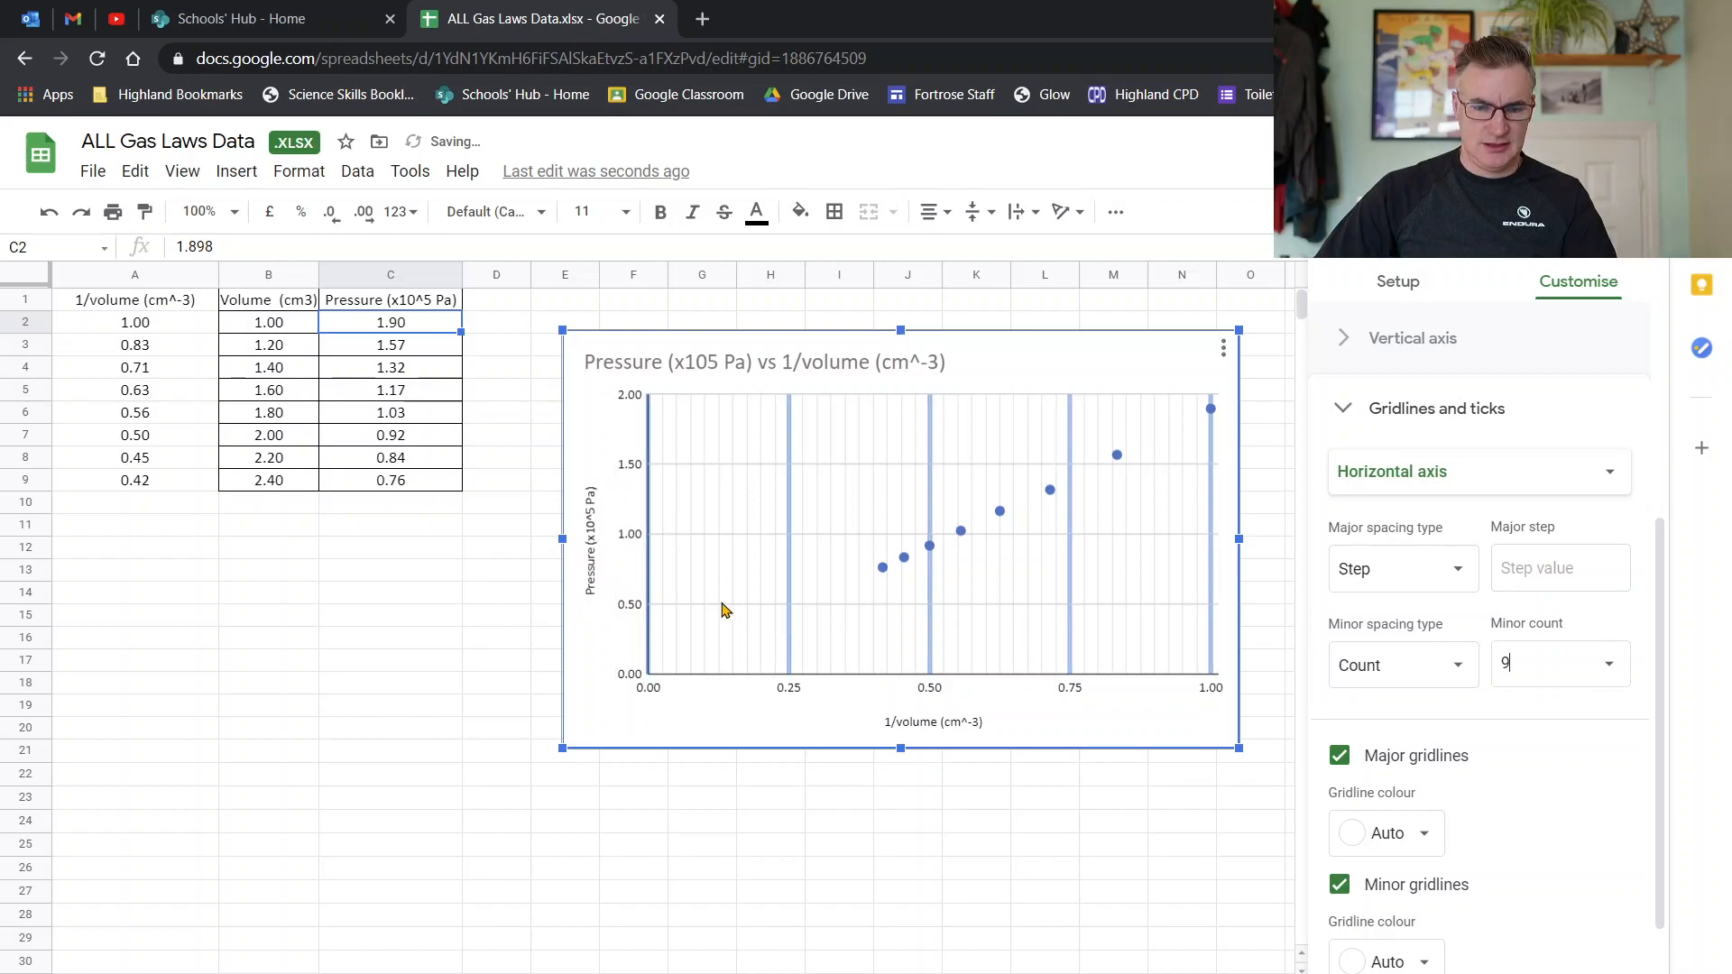
click(720, 605)
click(1536, 662)
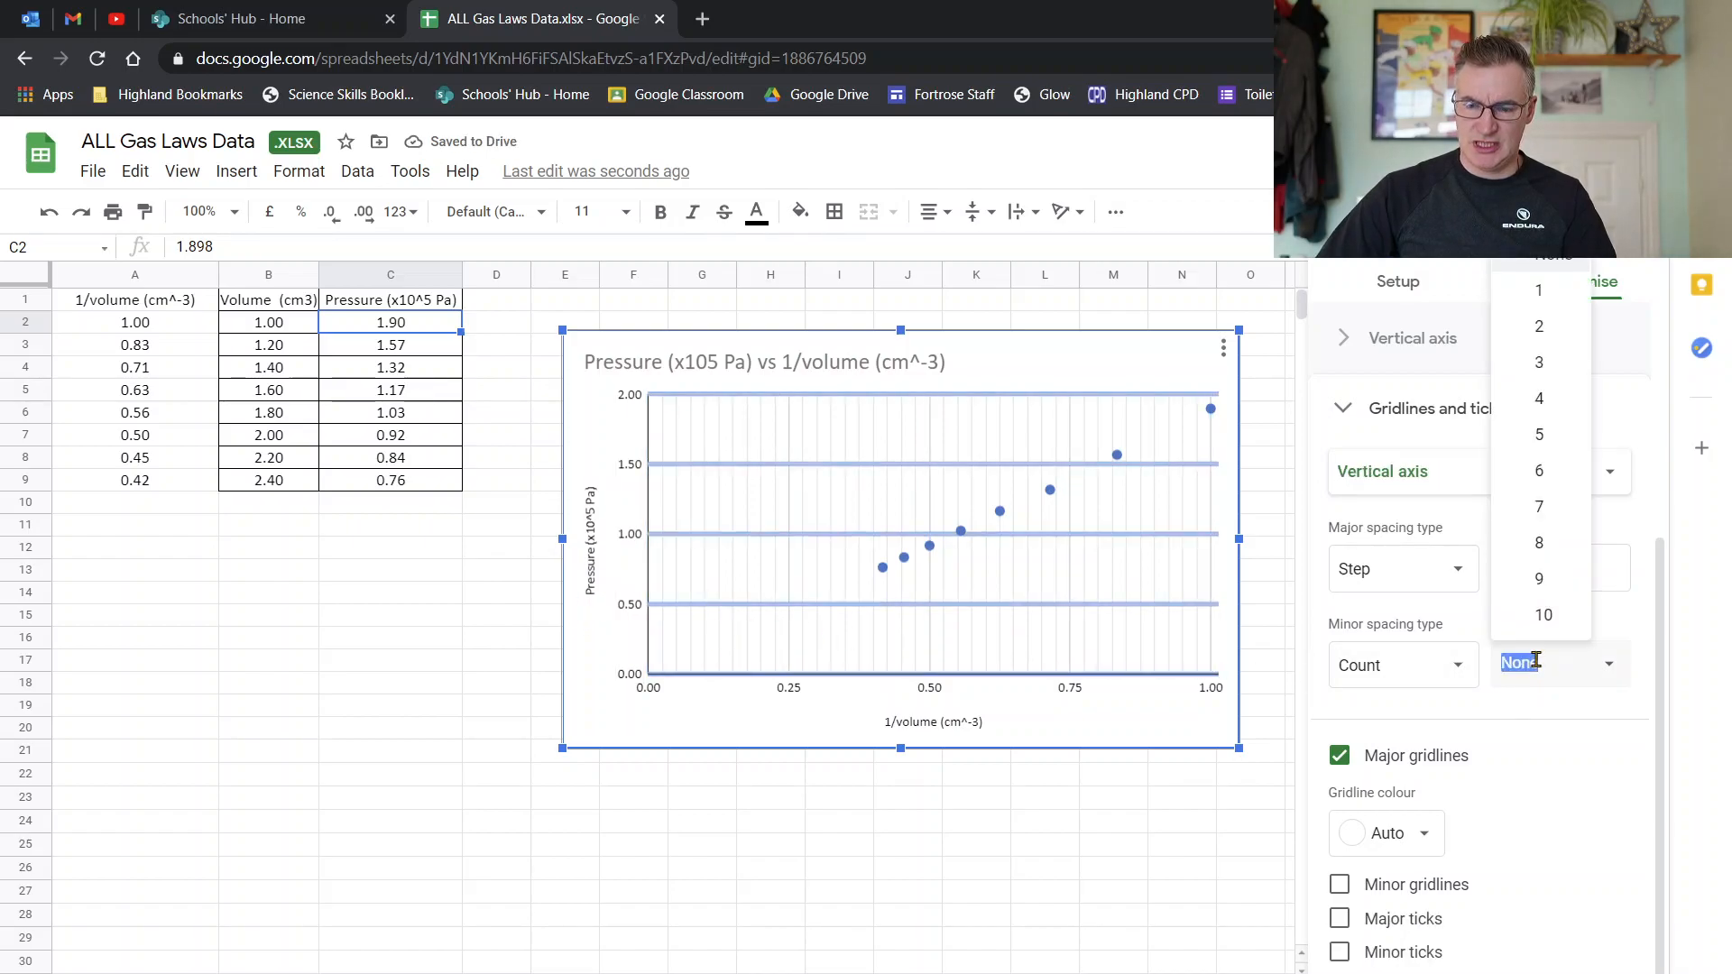
click(1539, 580)
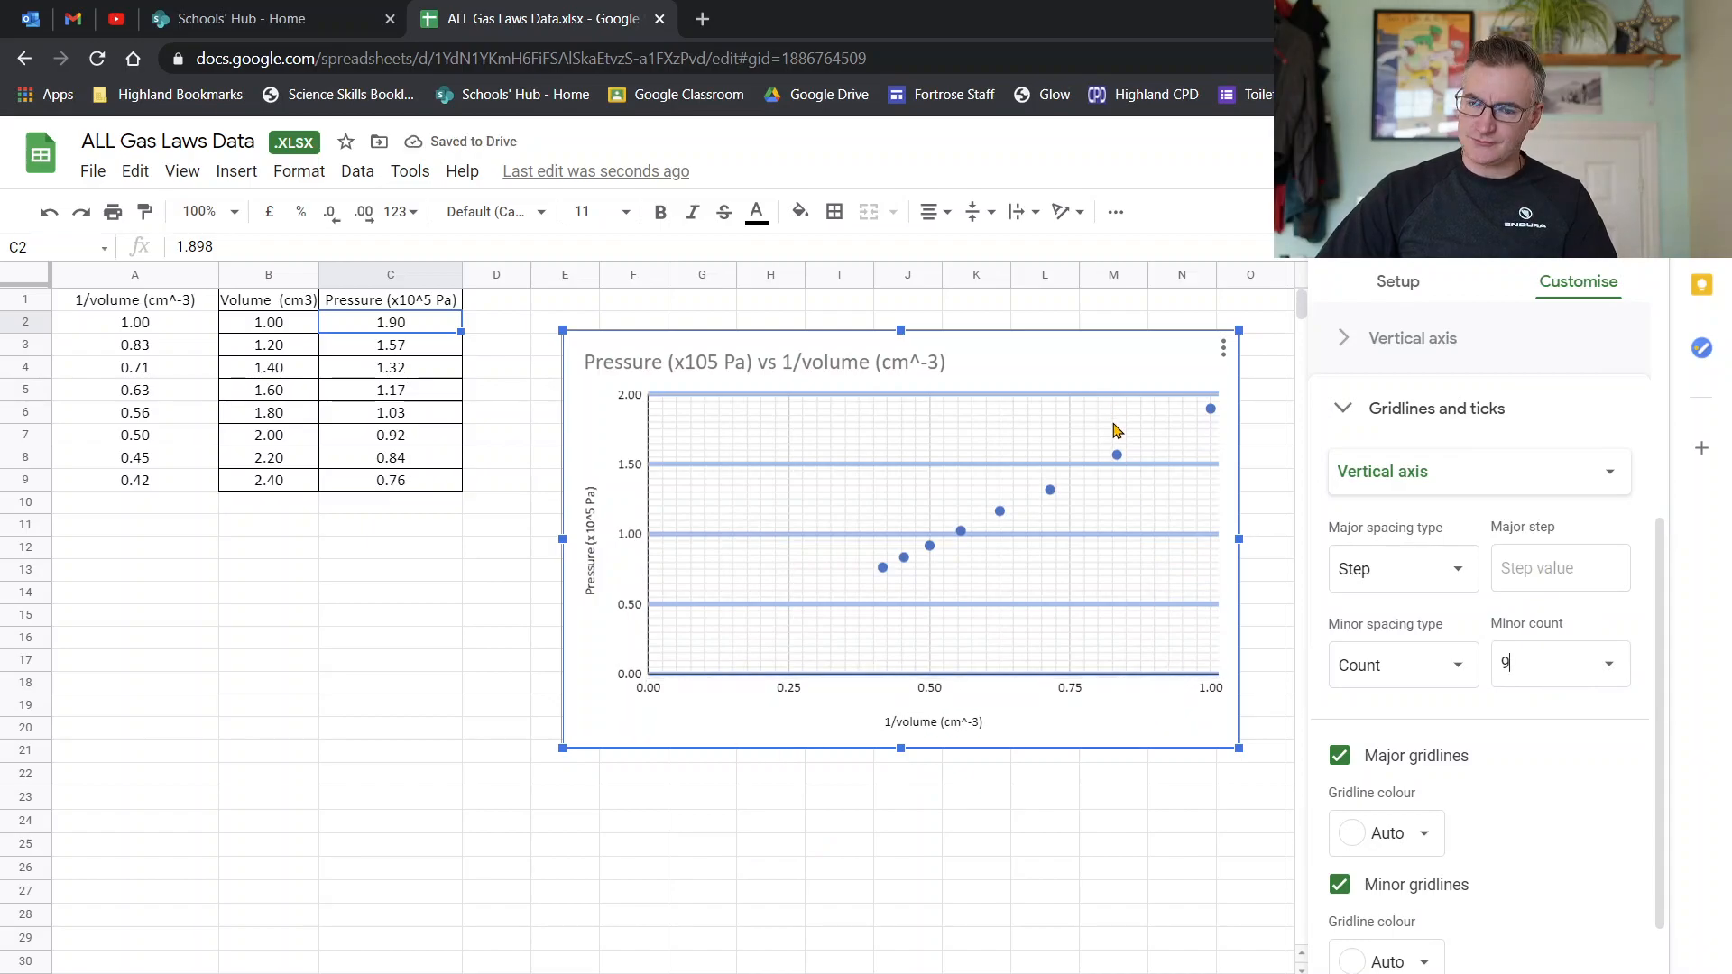
Change the point shape of the pressure series to X mark.
click(1118, 457)
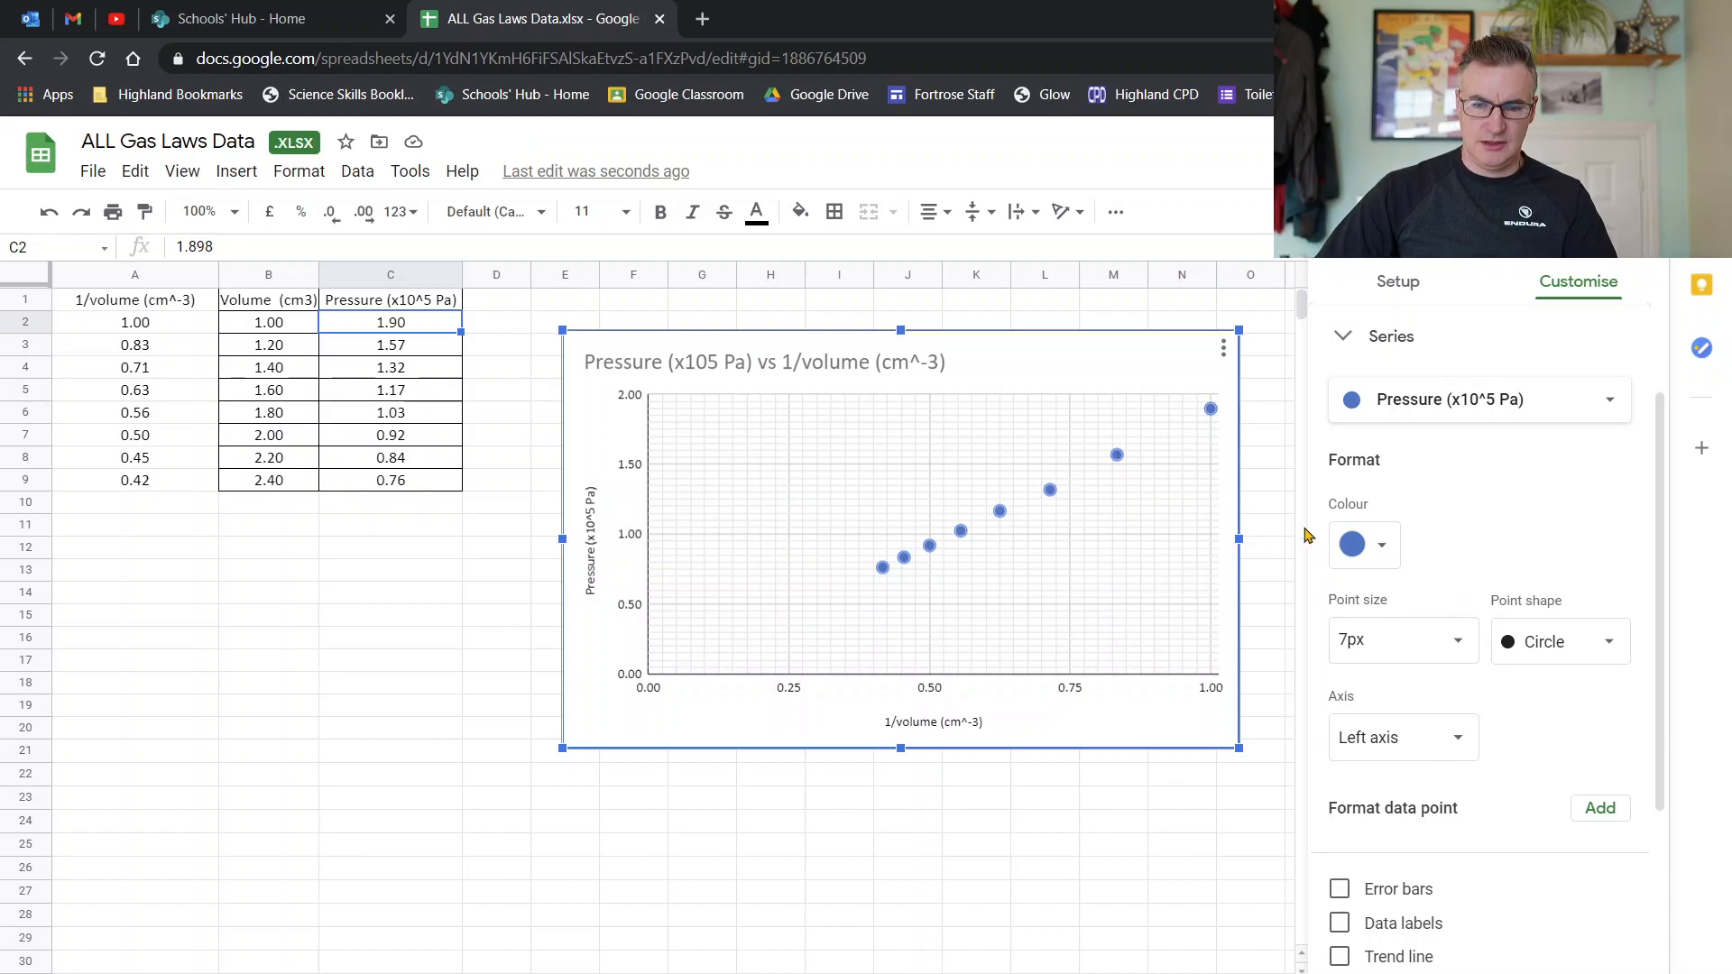
click(1381, 552)
click(1381, 552)
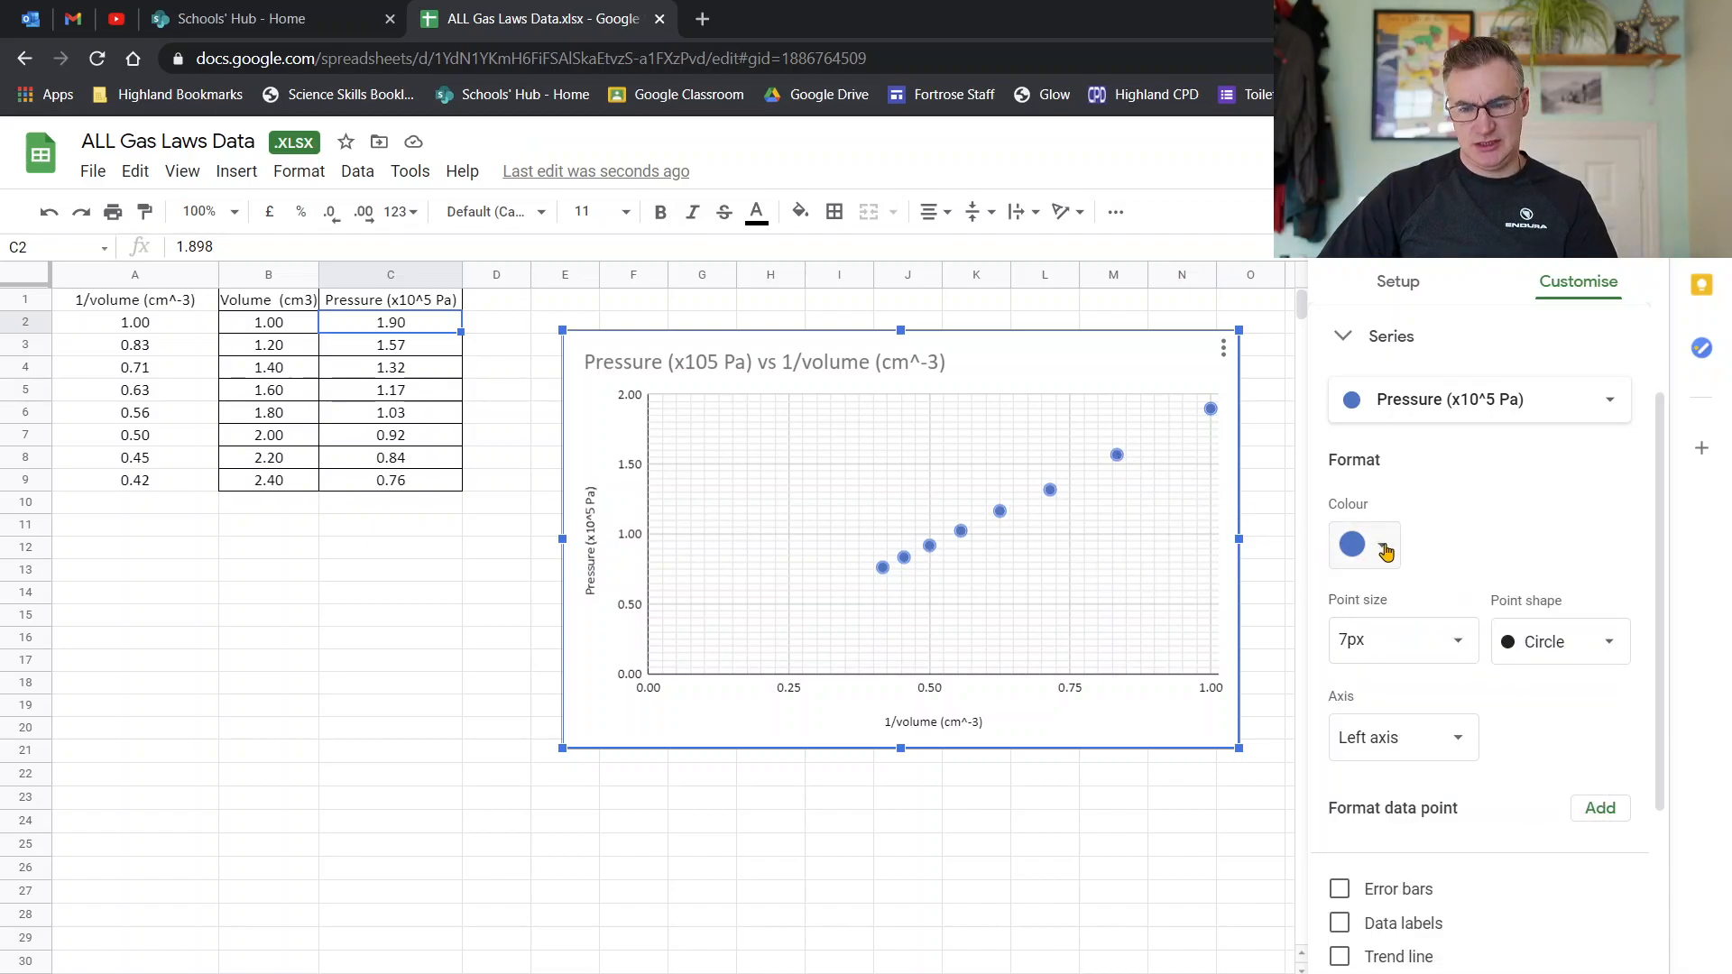
scroll(1482, 561, down, 1)
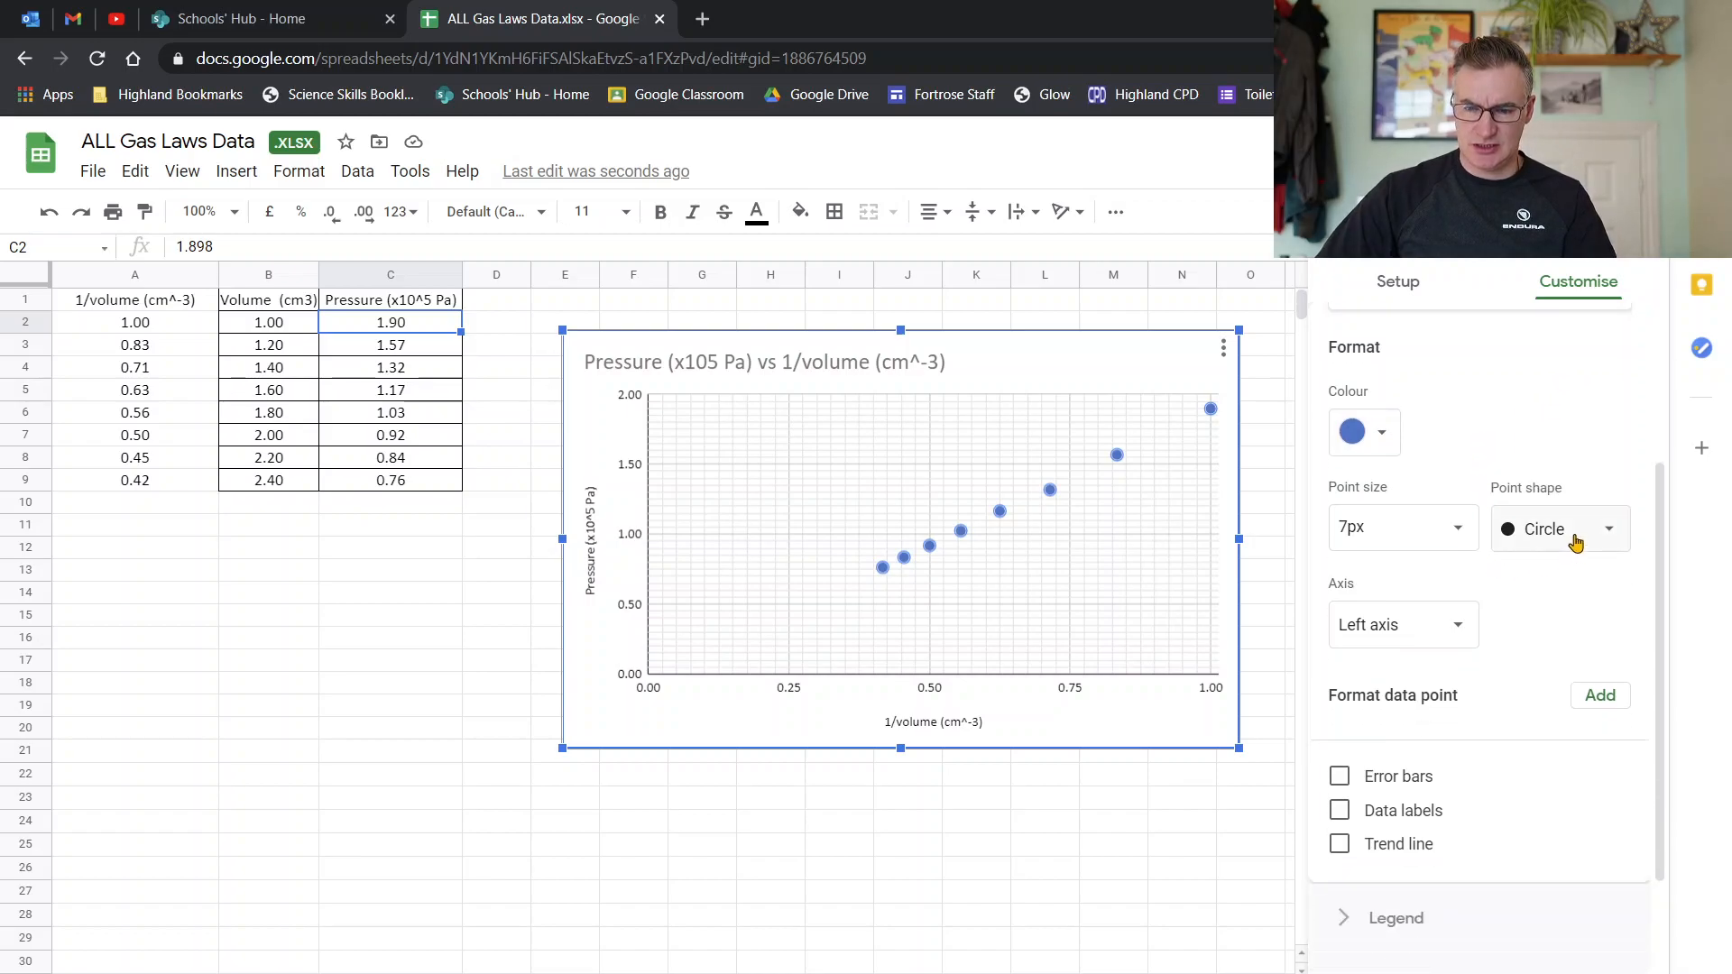
click(1559, 530)
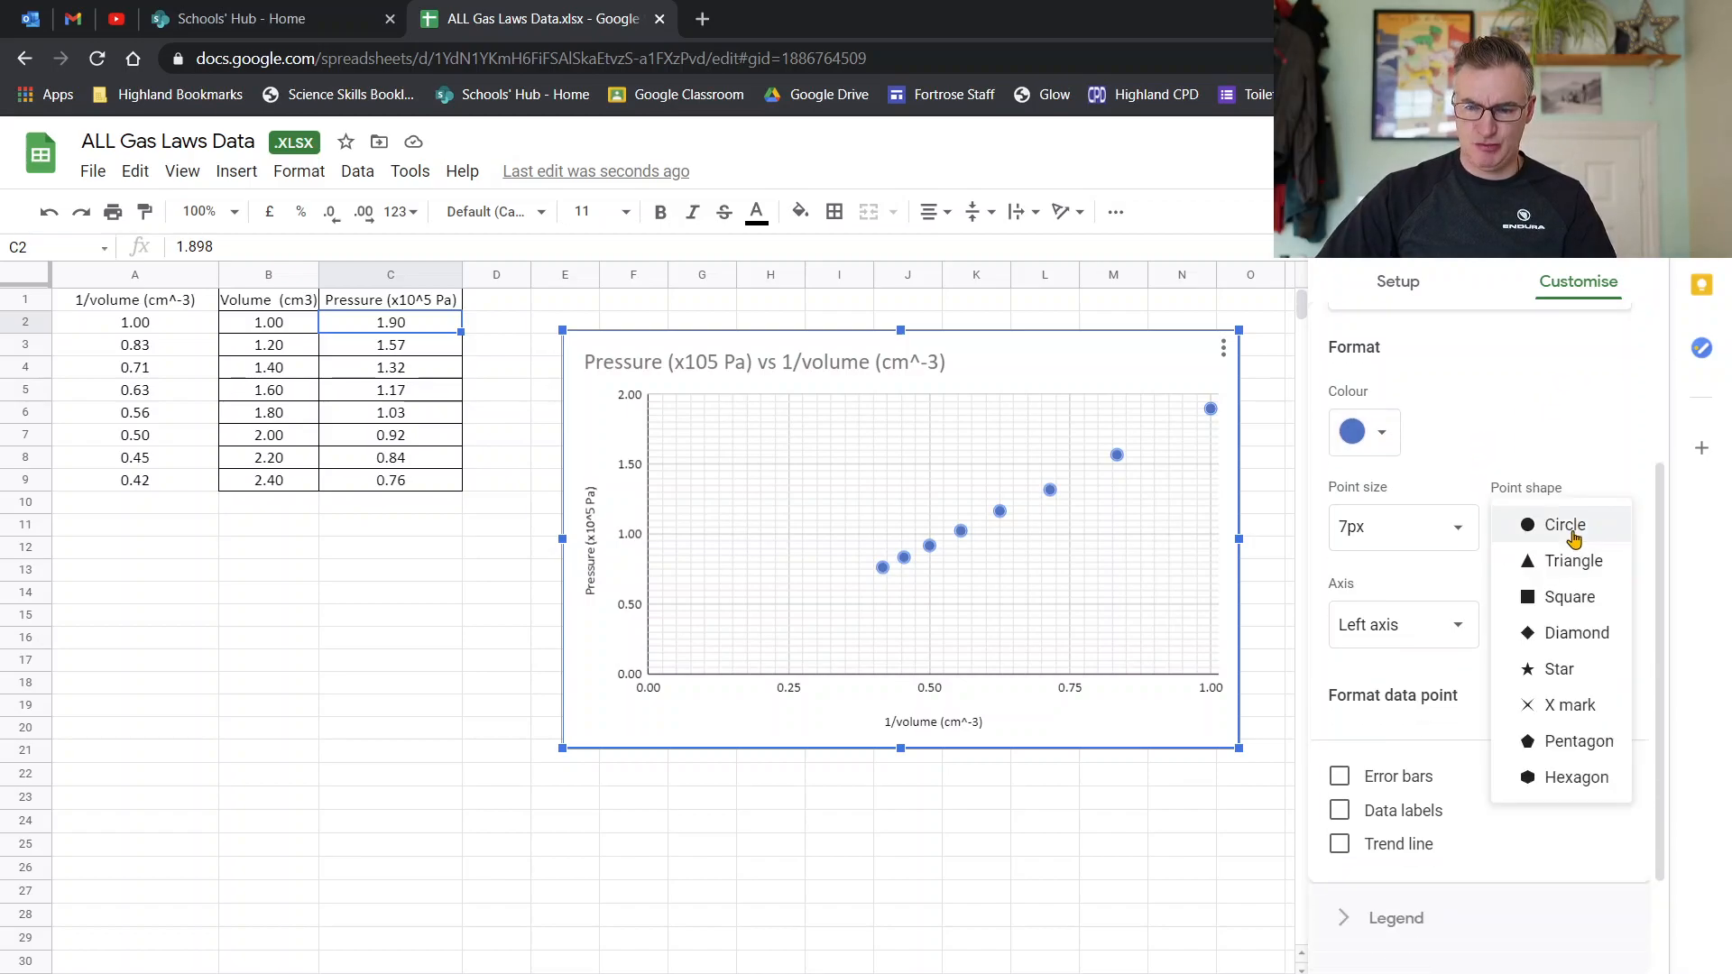
click(1567, 718)
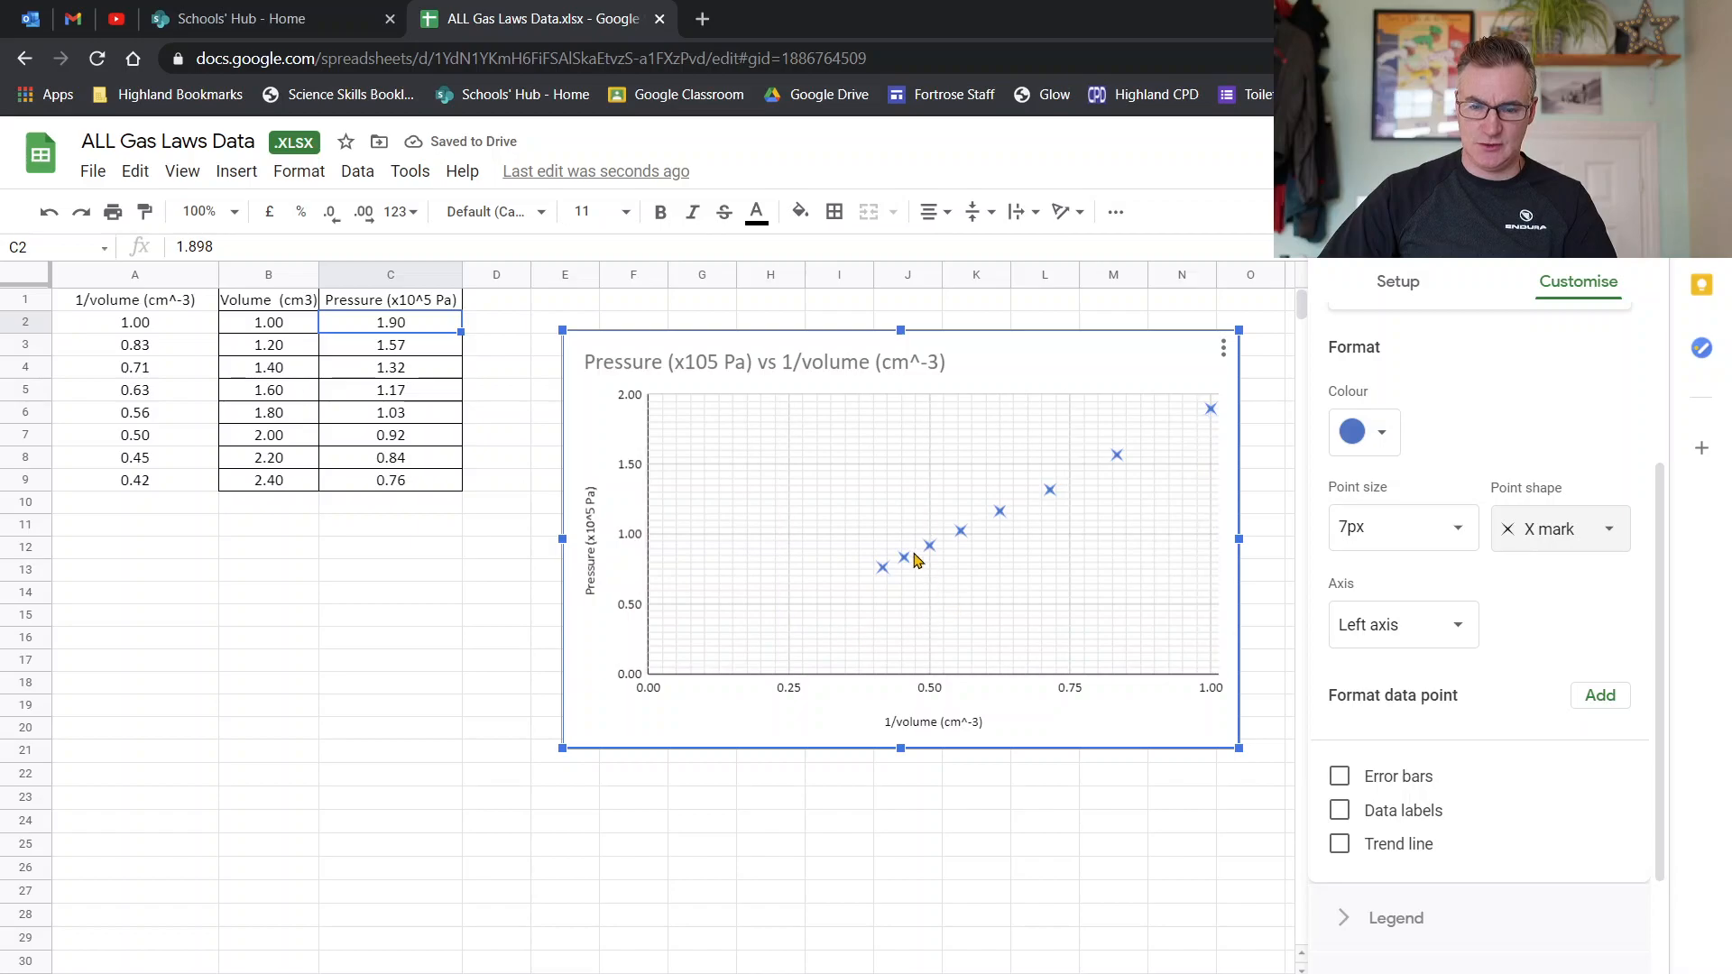
Leave the single data point's formatting unedited and add a trend line to the pressure series.
double_click(962, 536)
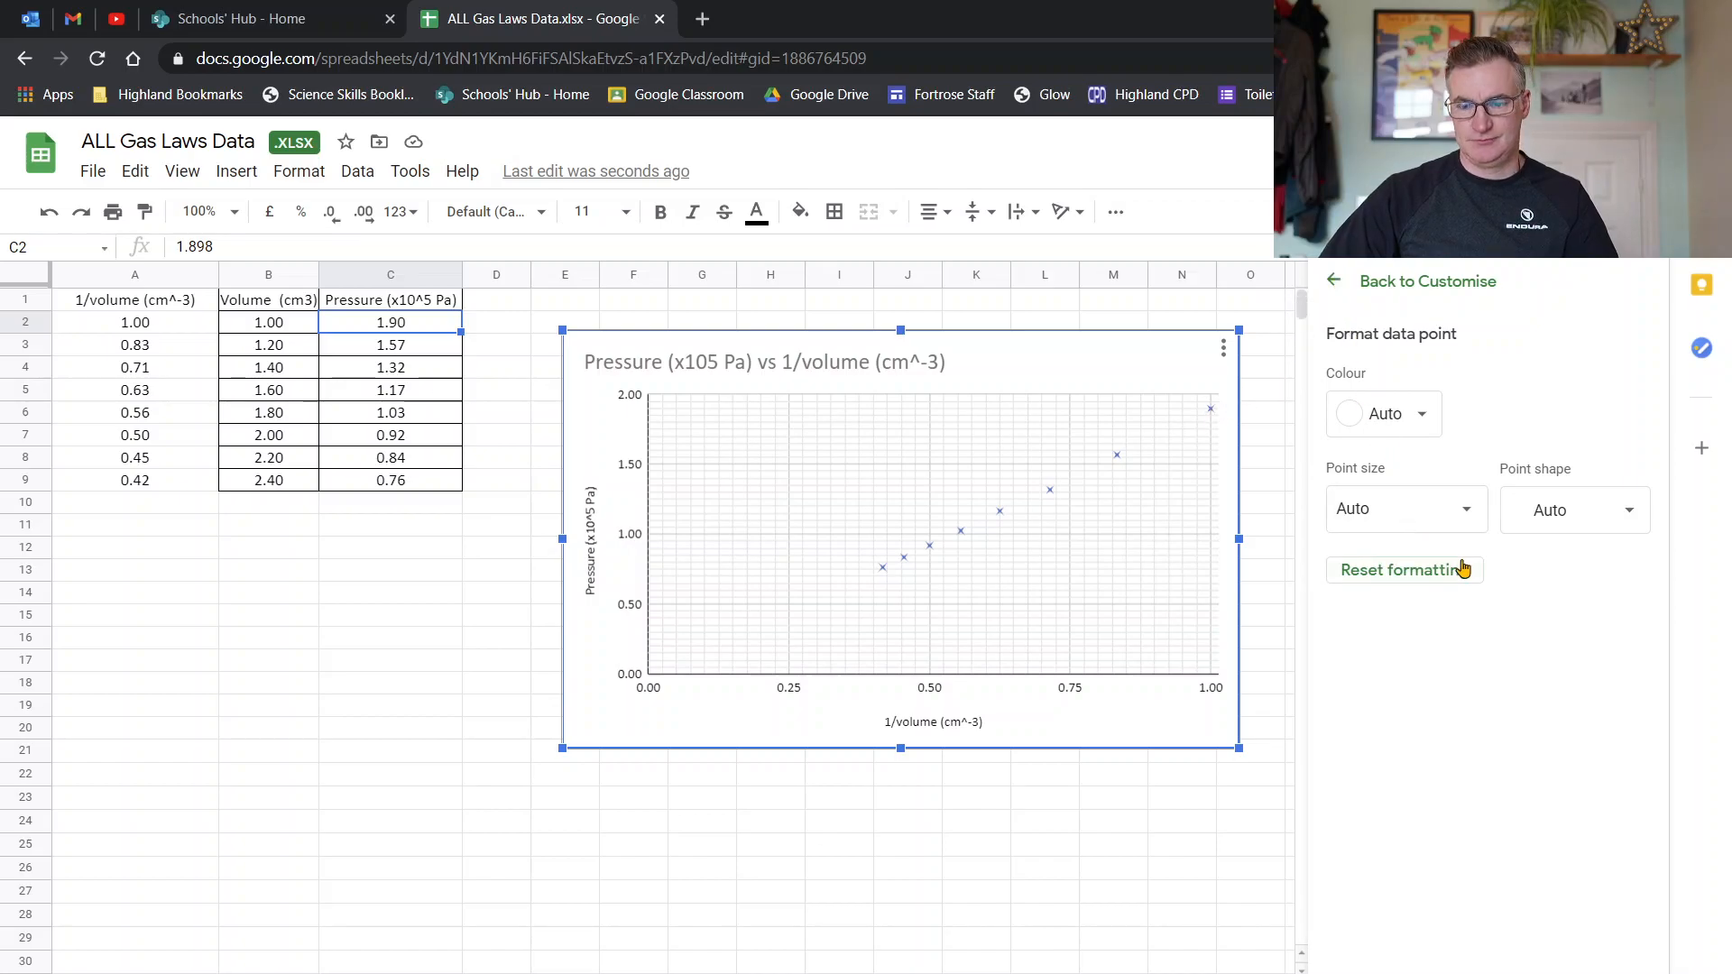
click(1334, 283)
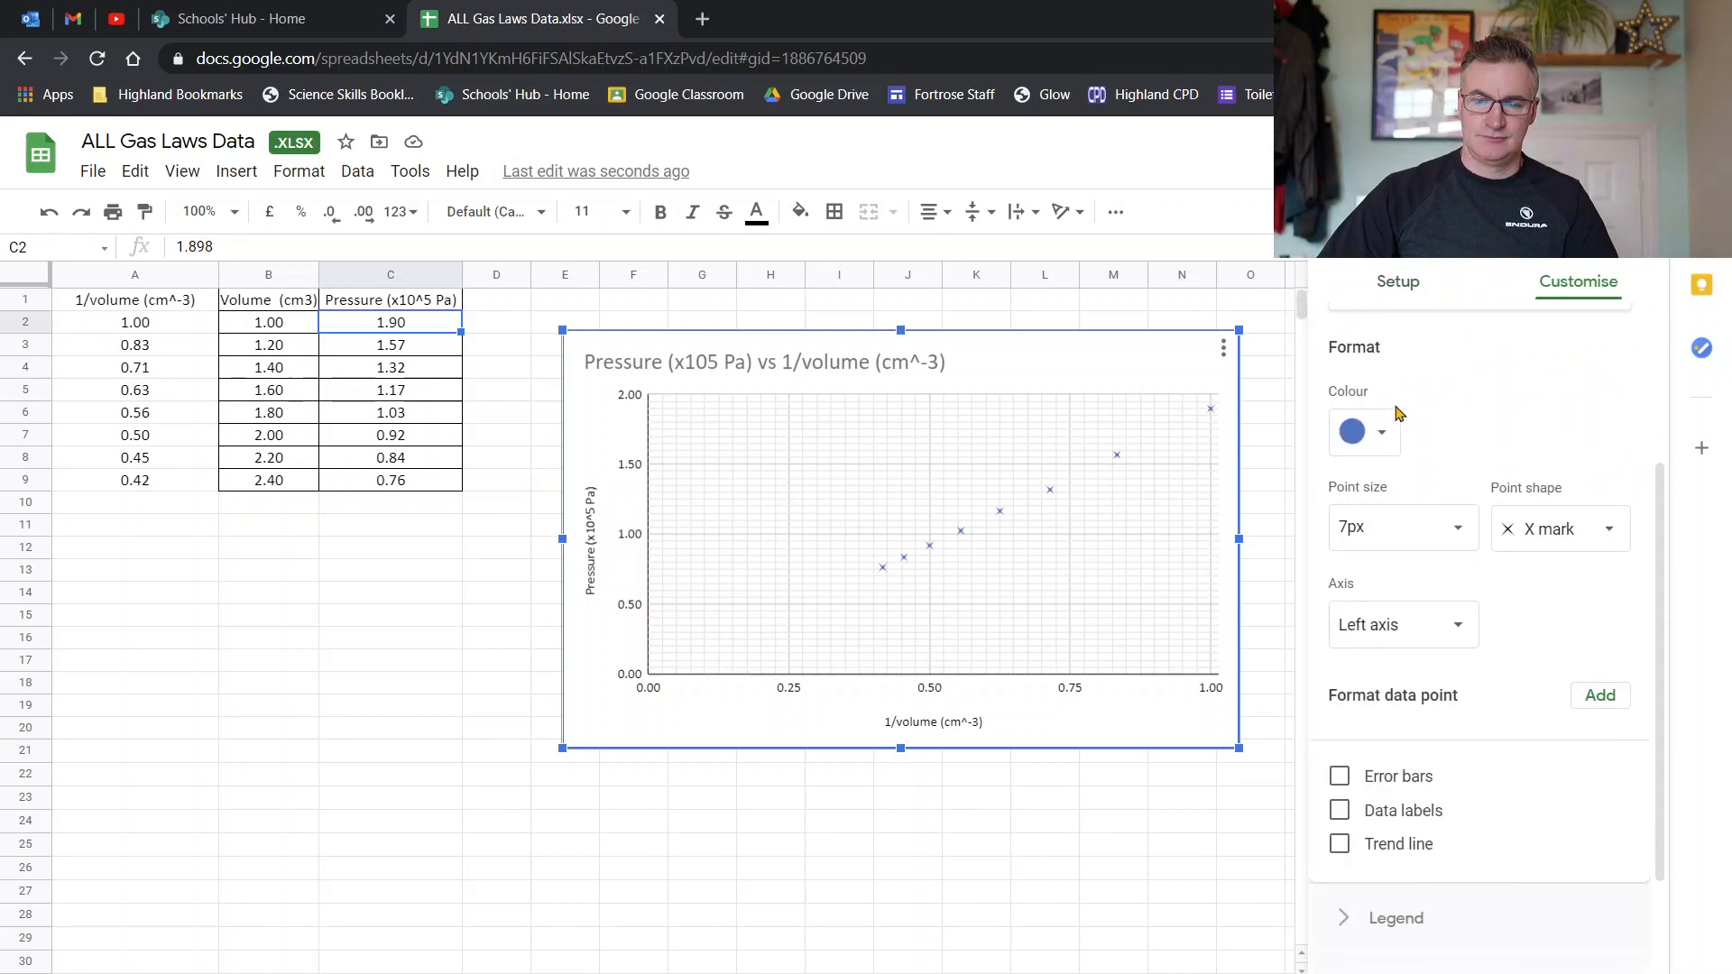
click(1340, 844)
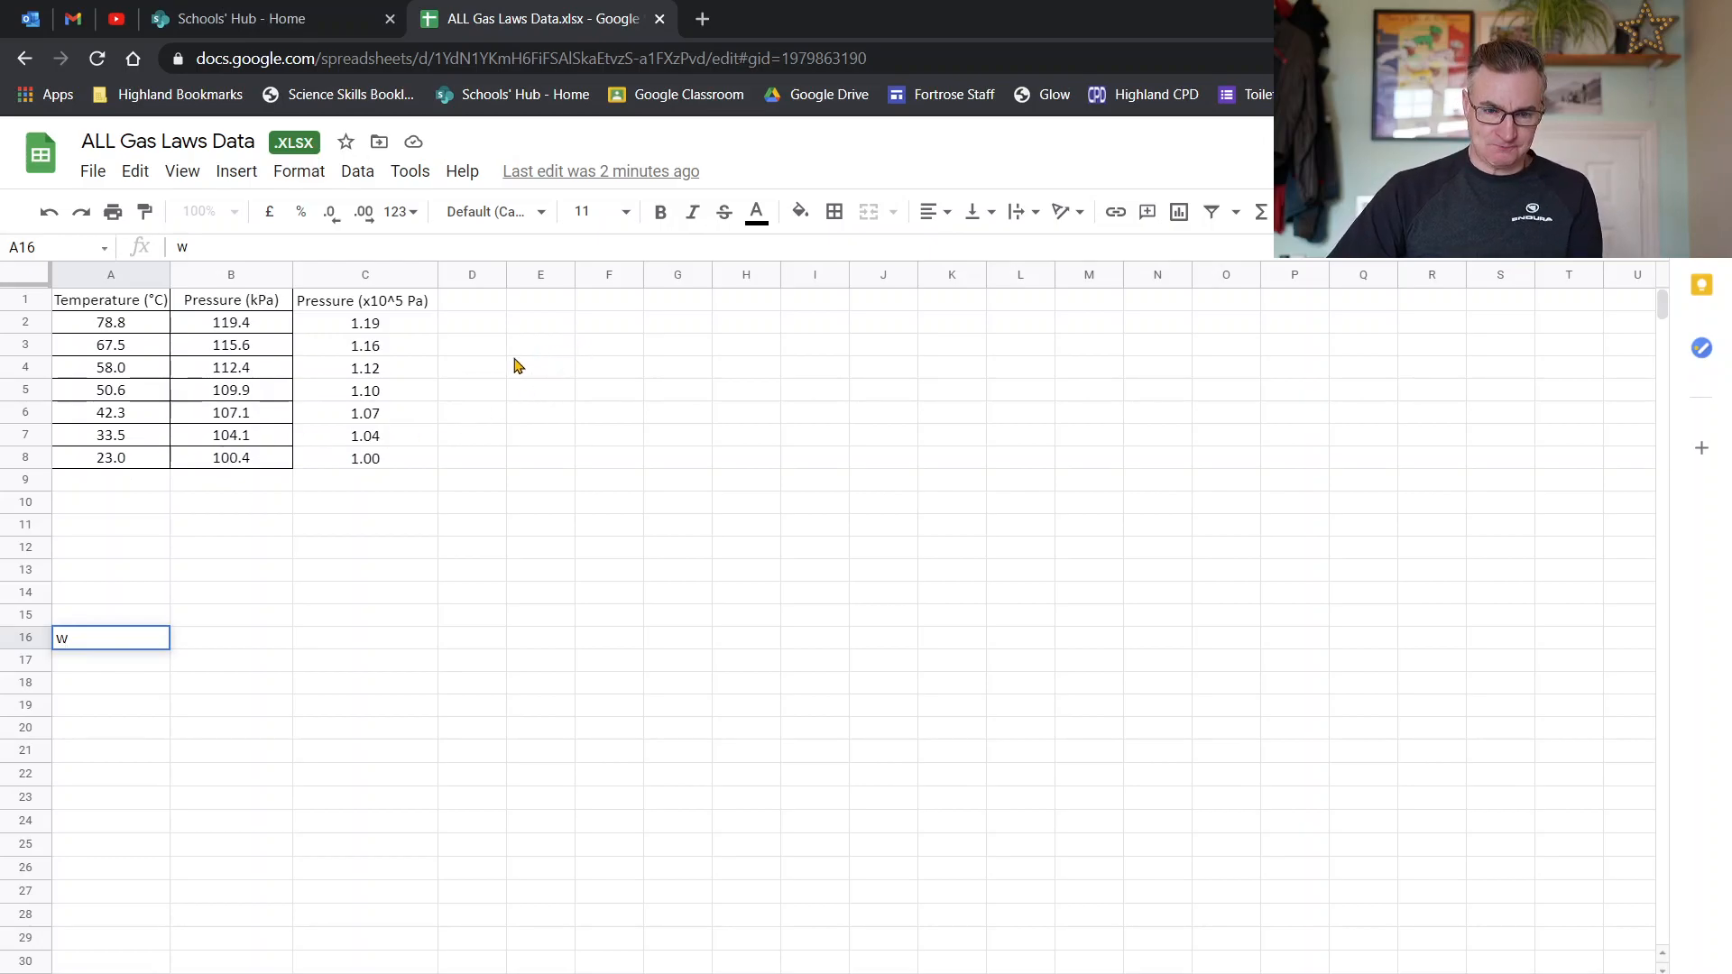
drag(120, 302, 135, 457)
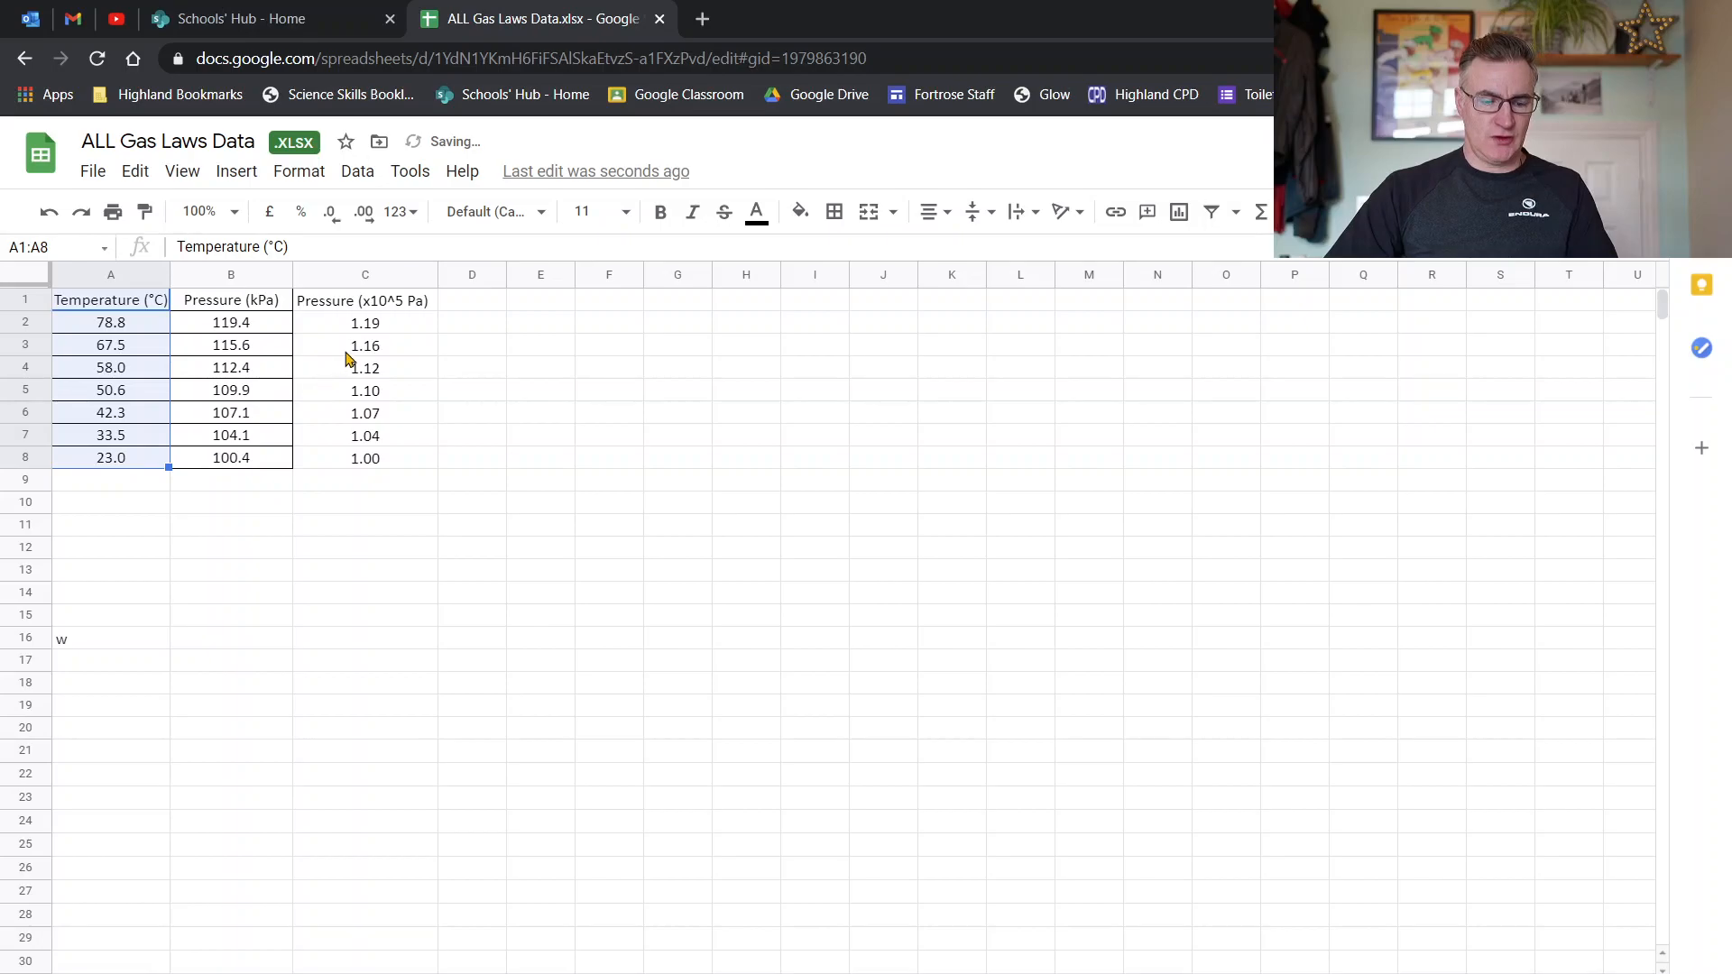
drag(372, 301, 366, 460)
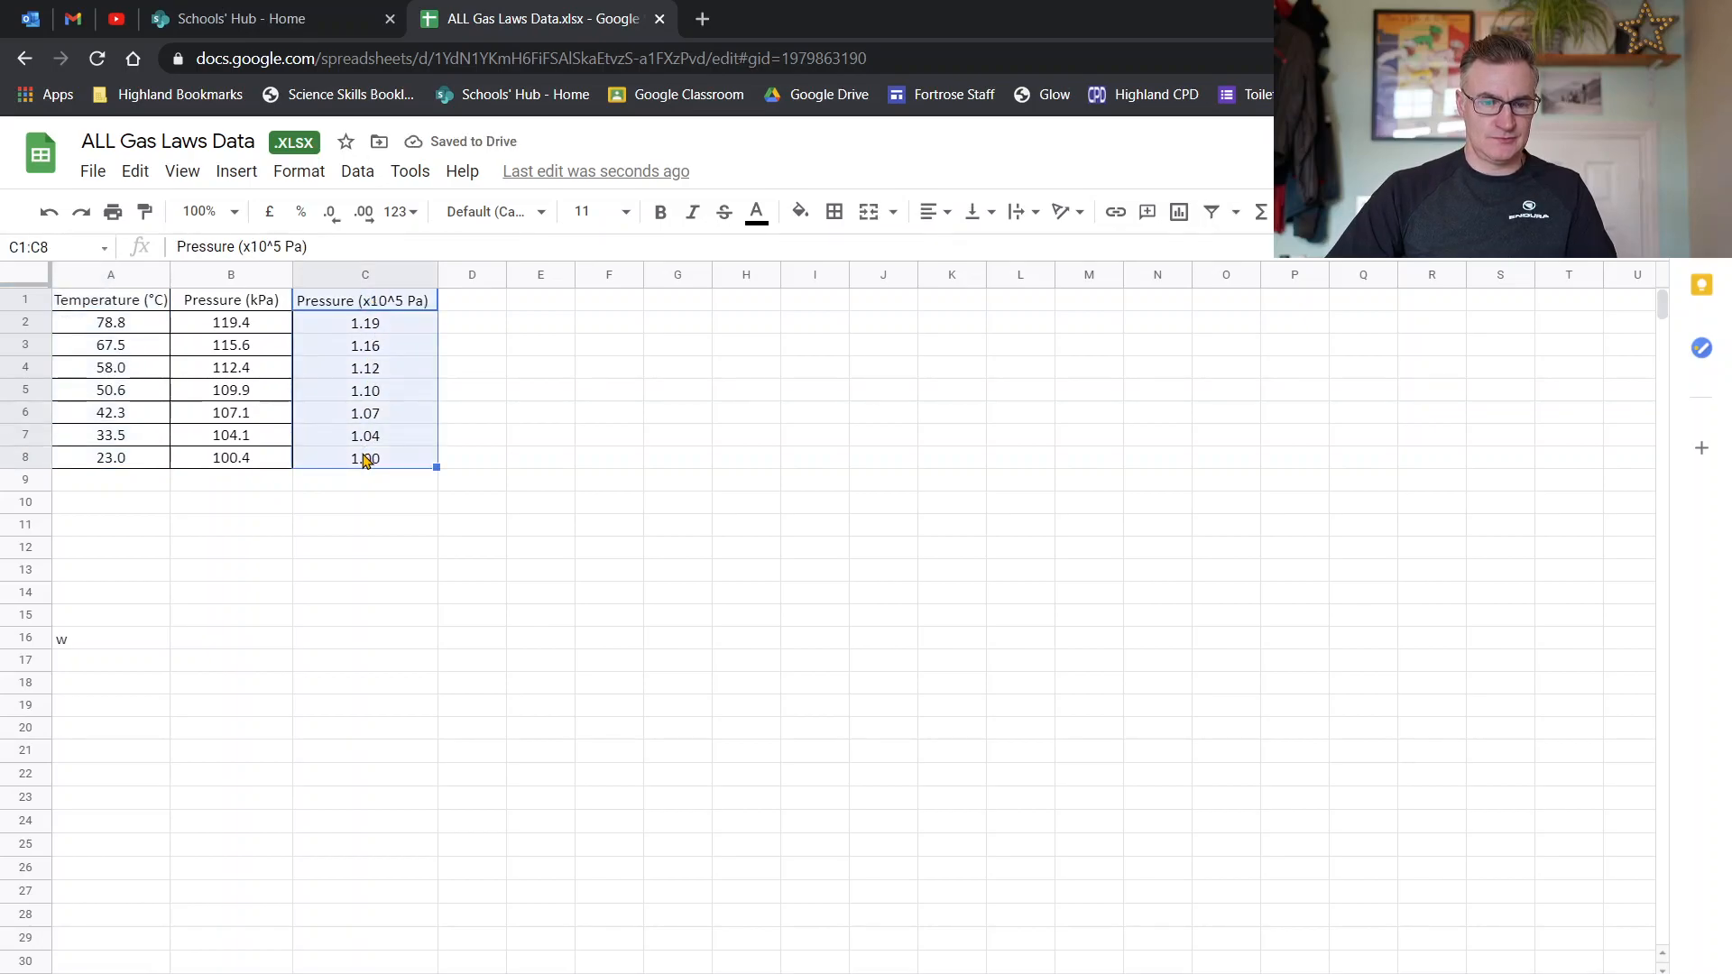
click(121, 302)
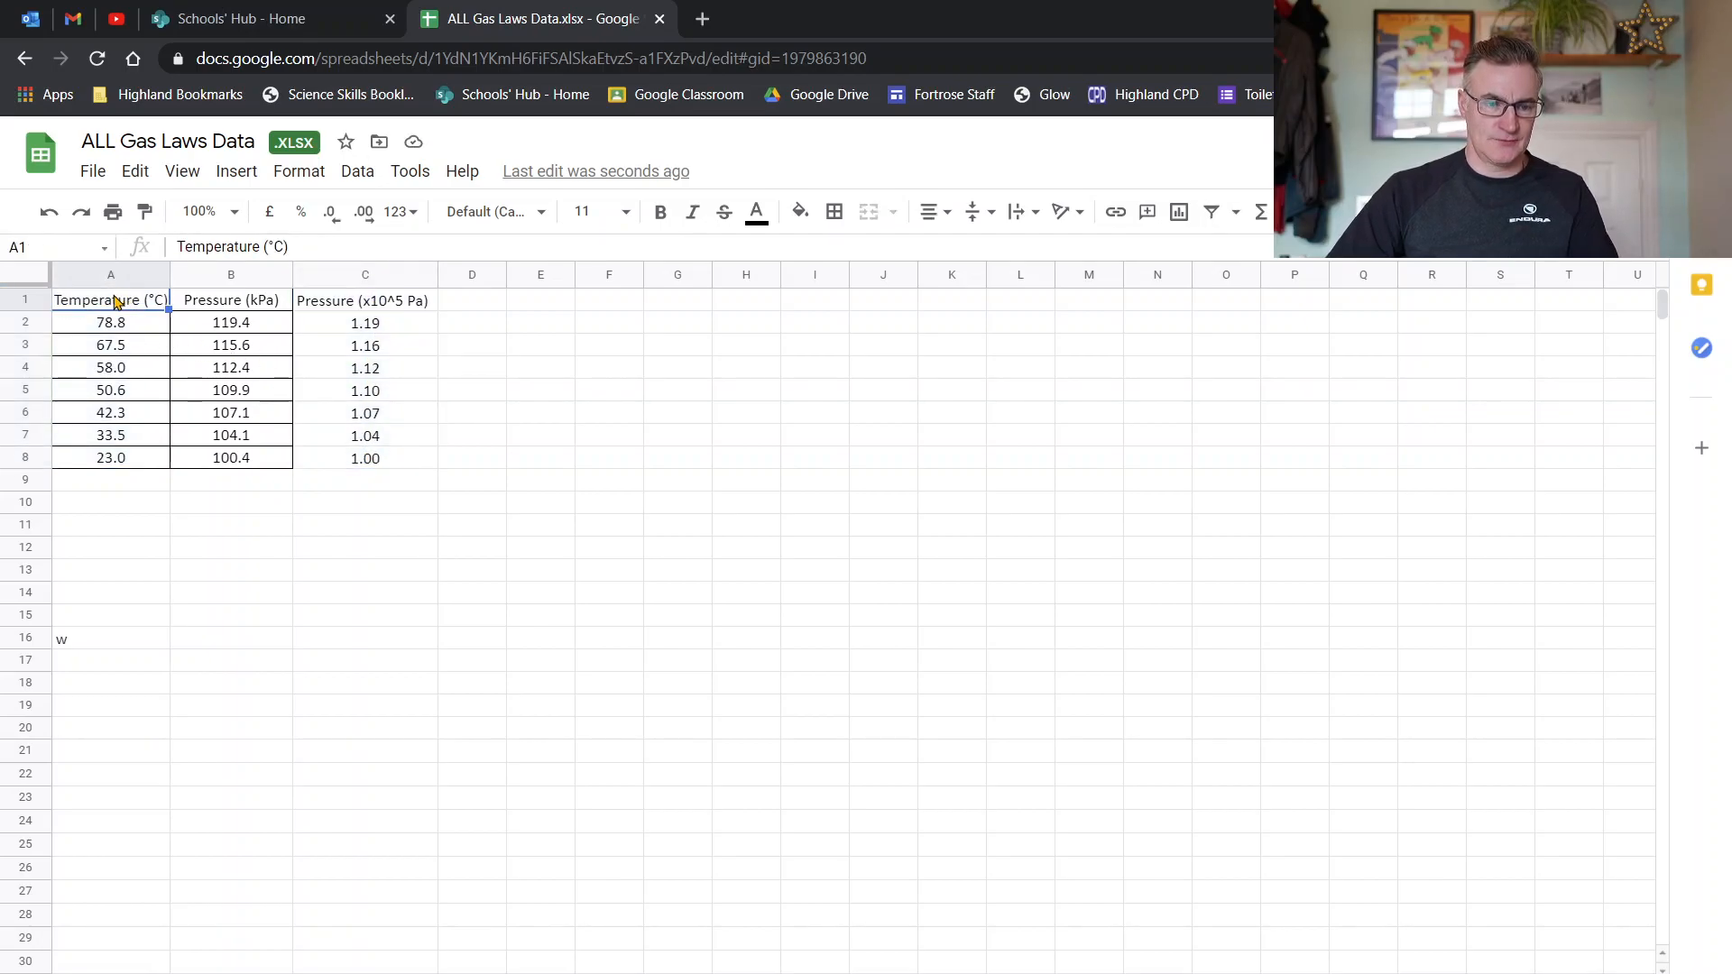
shift+click(122, 460)
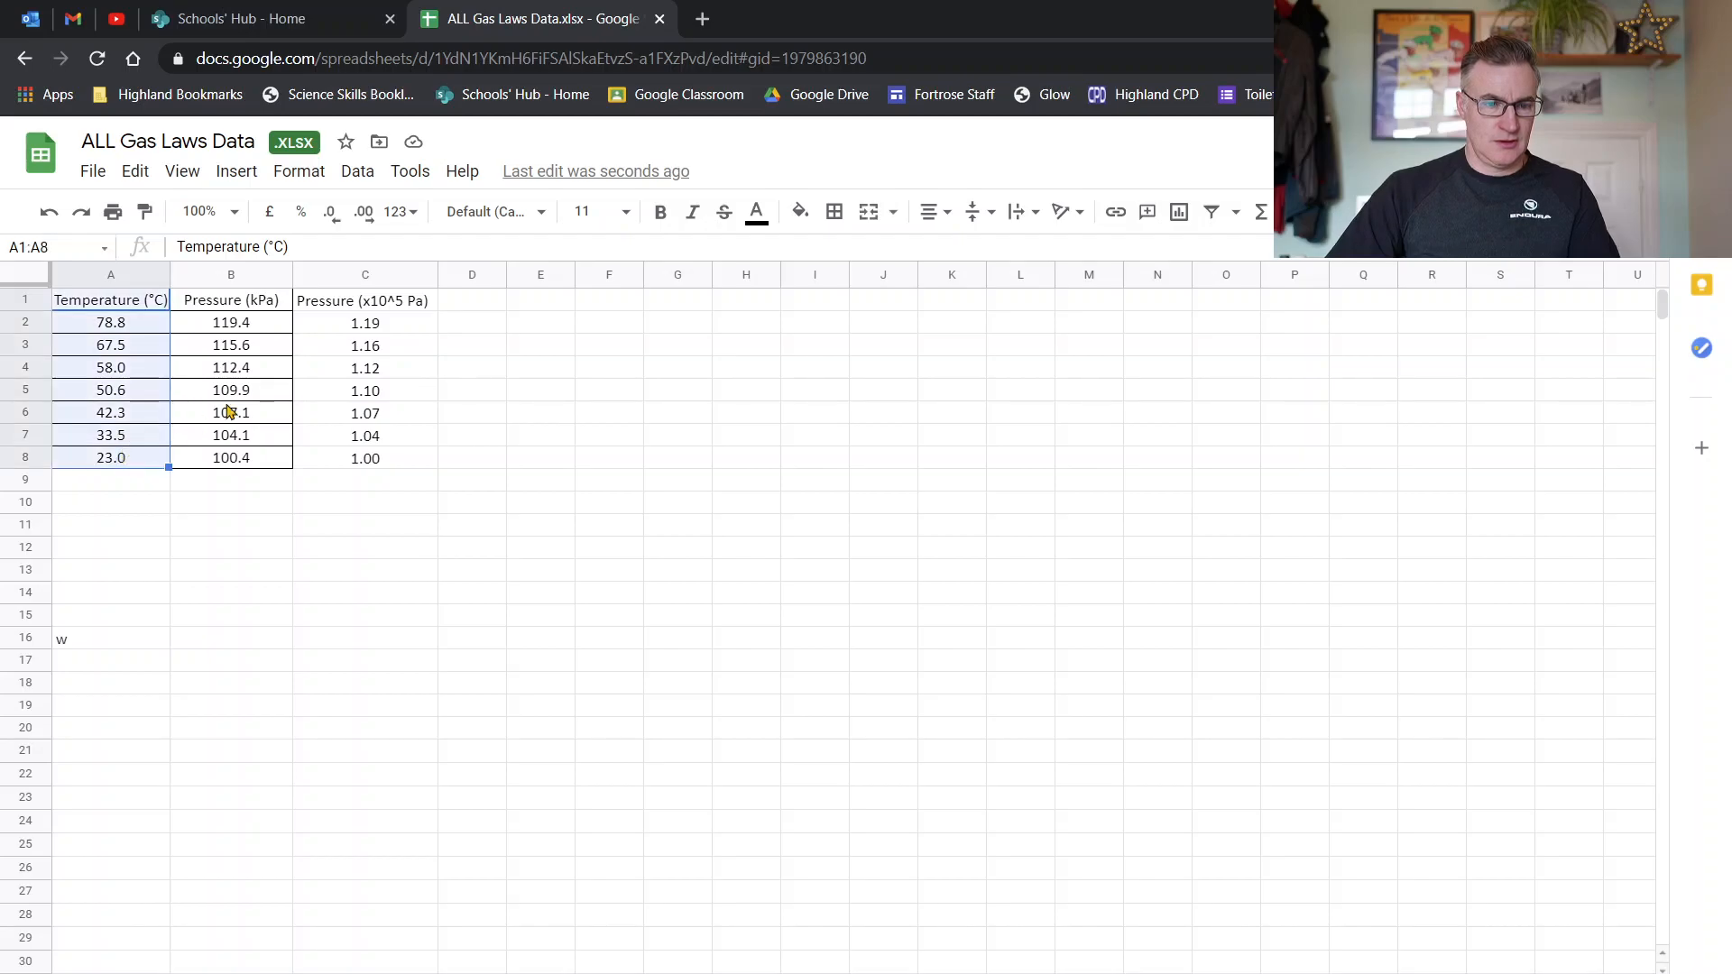
drag(373, 305, 367, 367)
click(243, 325)
Insert a scatter chart of Pressure (x10^5 Pa) against temperature from A1:A8 and C1:C8, and place it beside the data table.
drag(81, 301, 120, 459)
drag(368, 301, 374, 462)
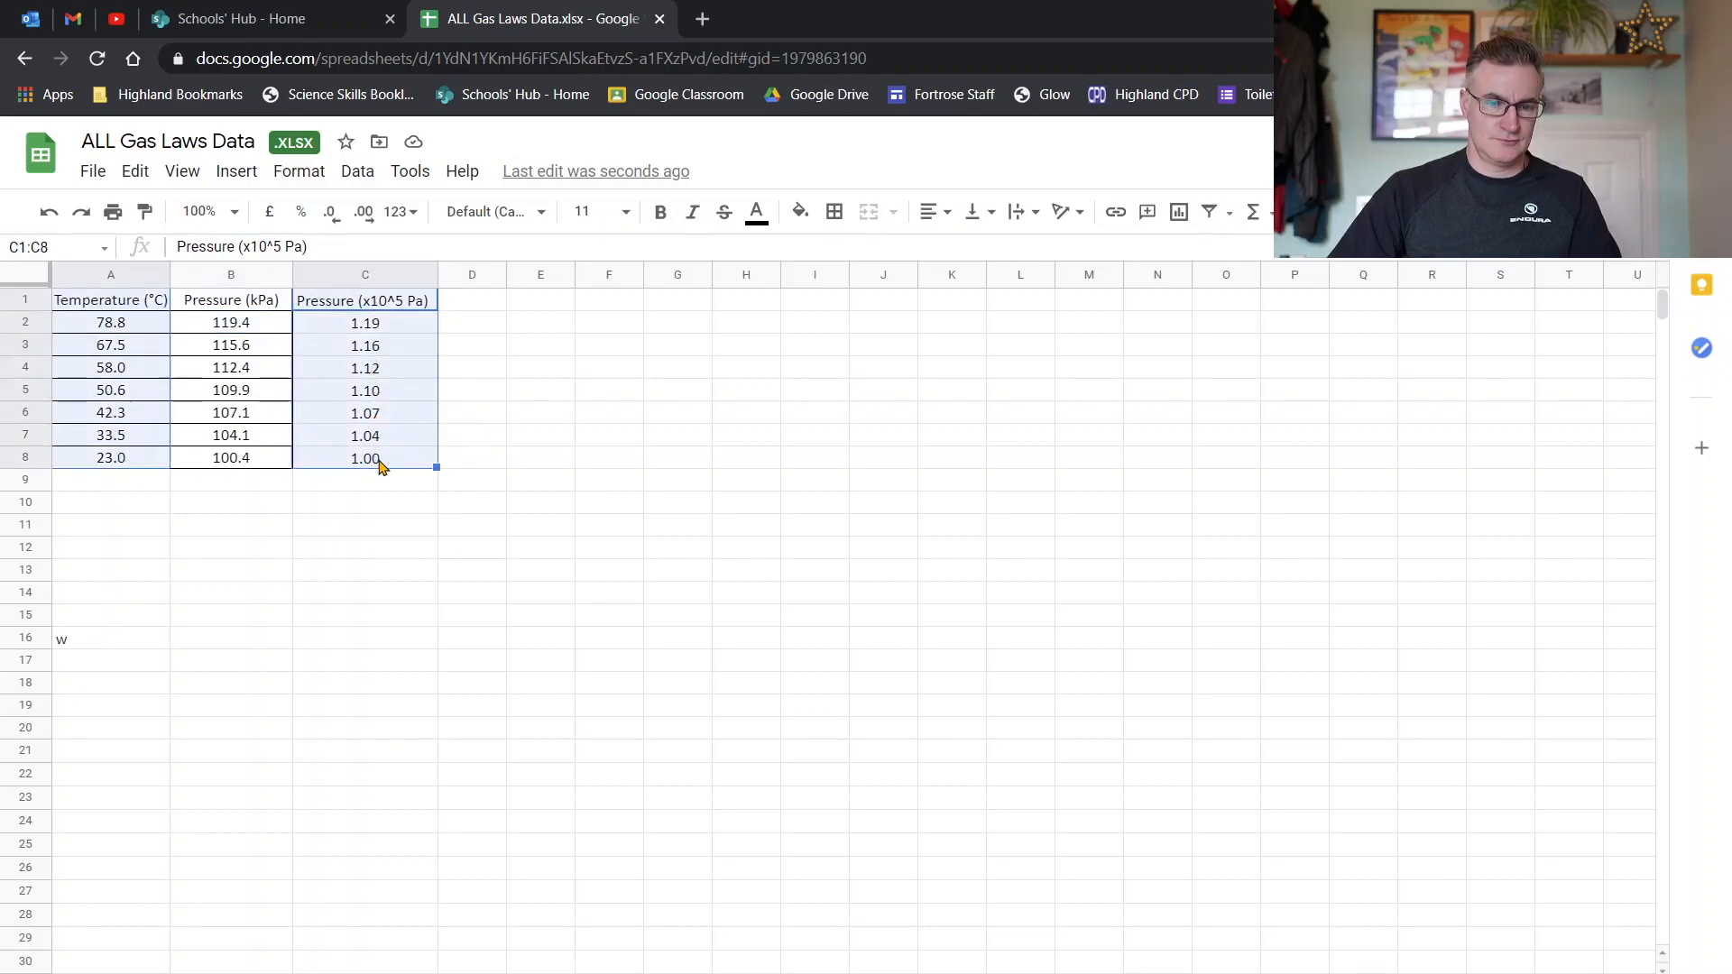
click(237, 170)
mouse_move(299, 171)
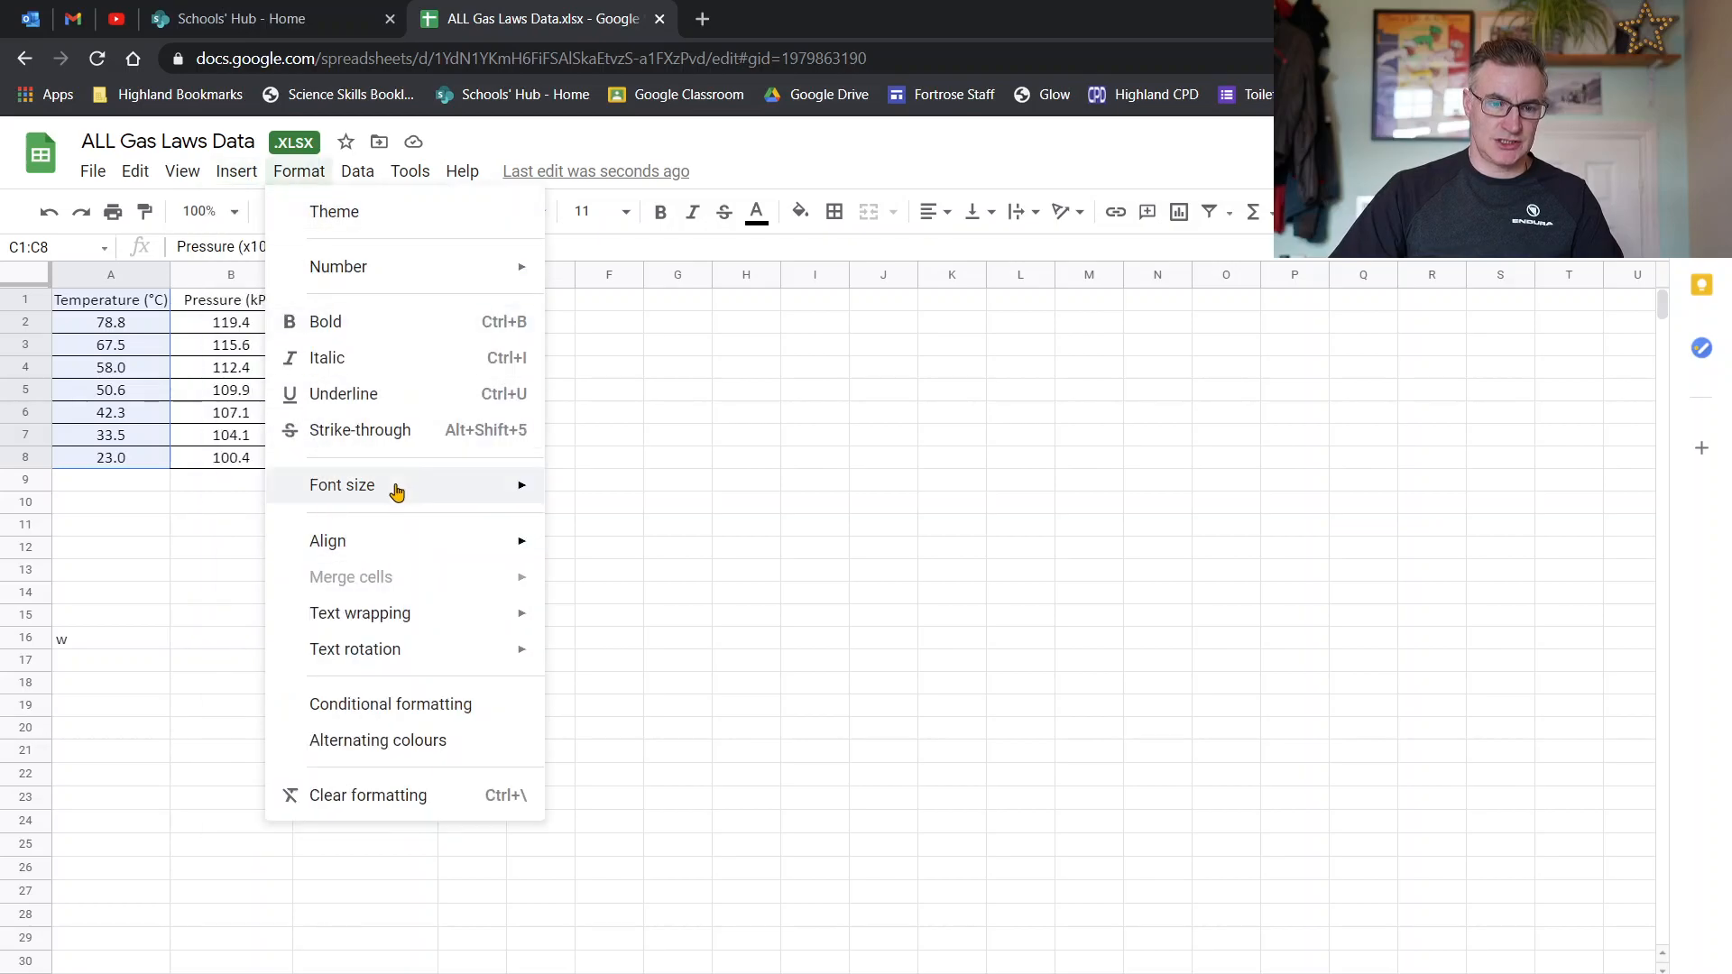
mouse_move(253, 187)
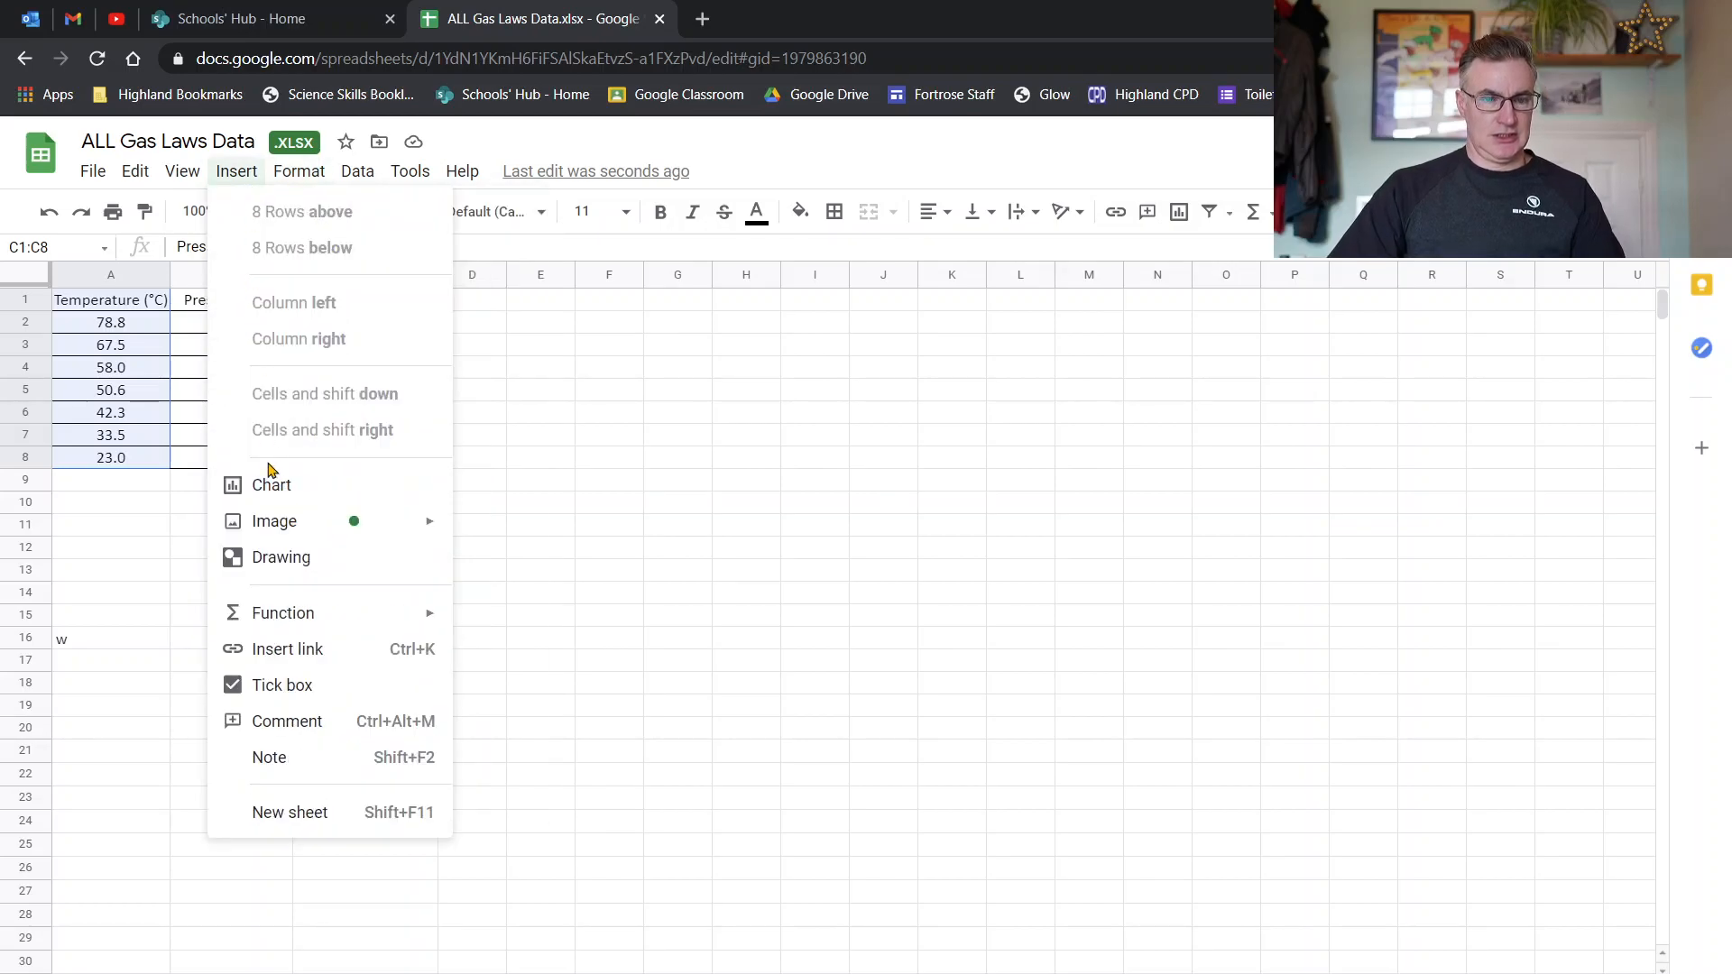
click(279, 494)
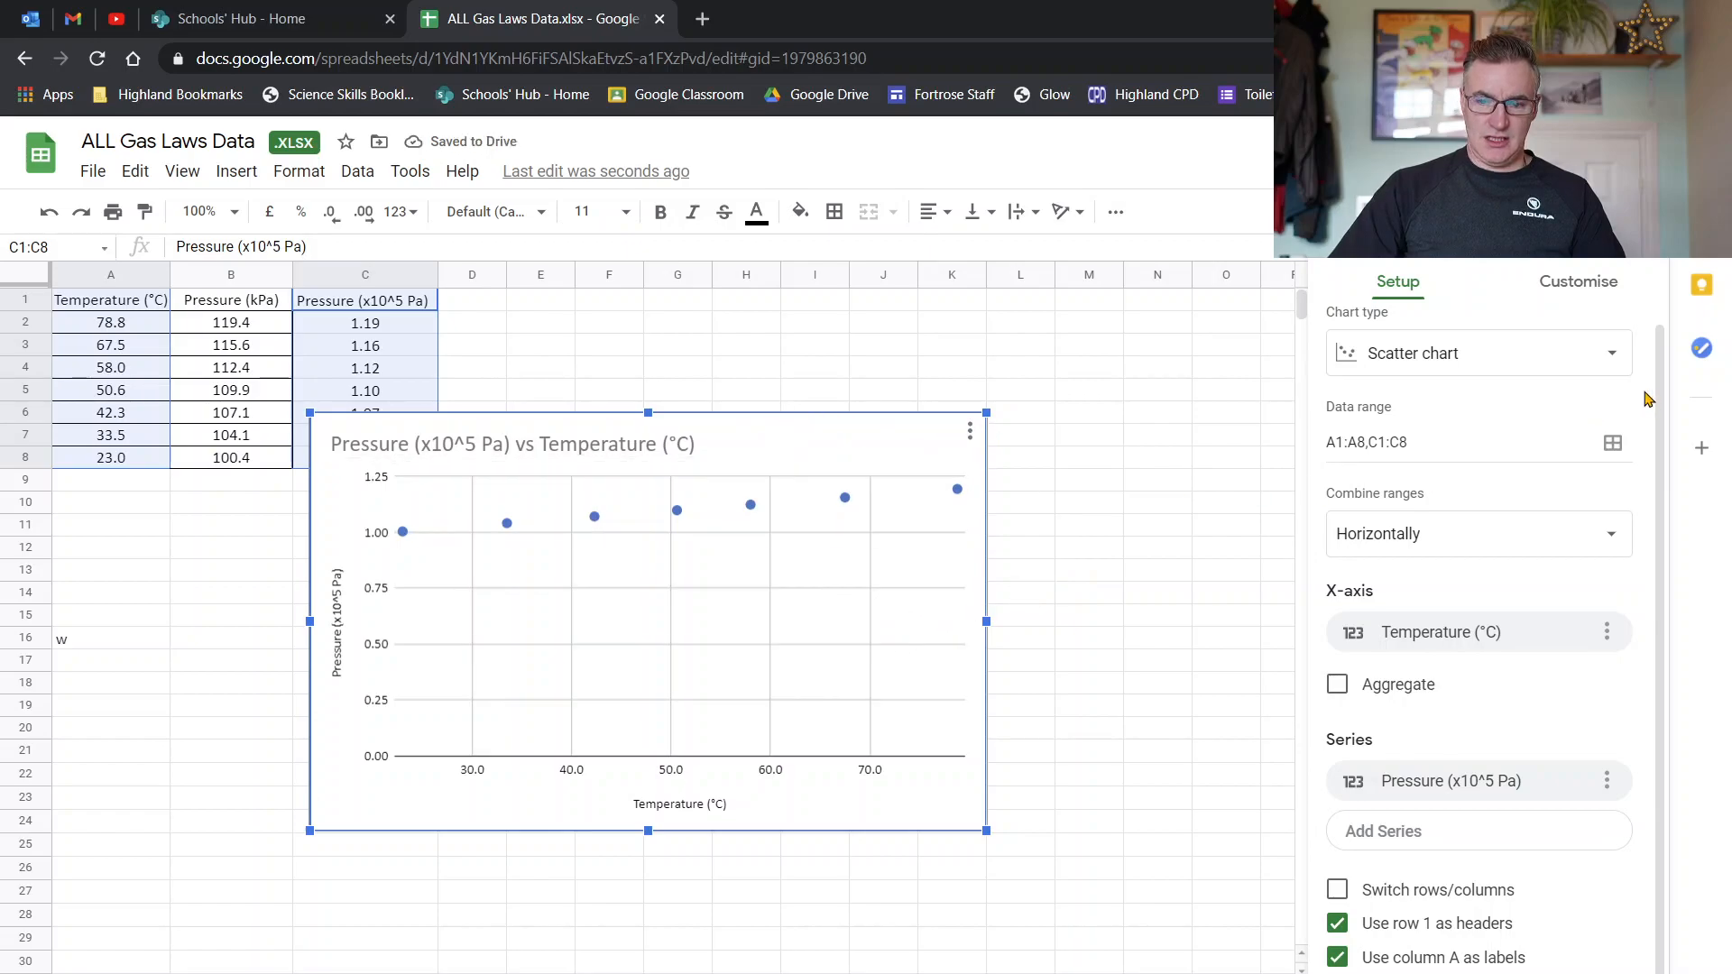
drag(848, 448, 1078, 371)
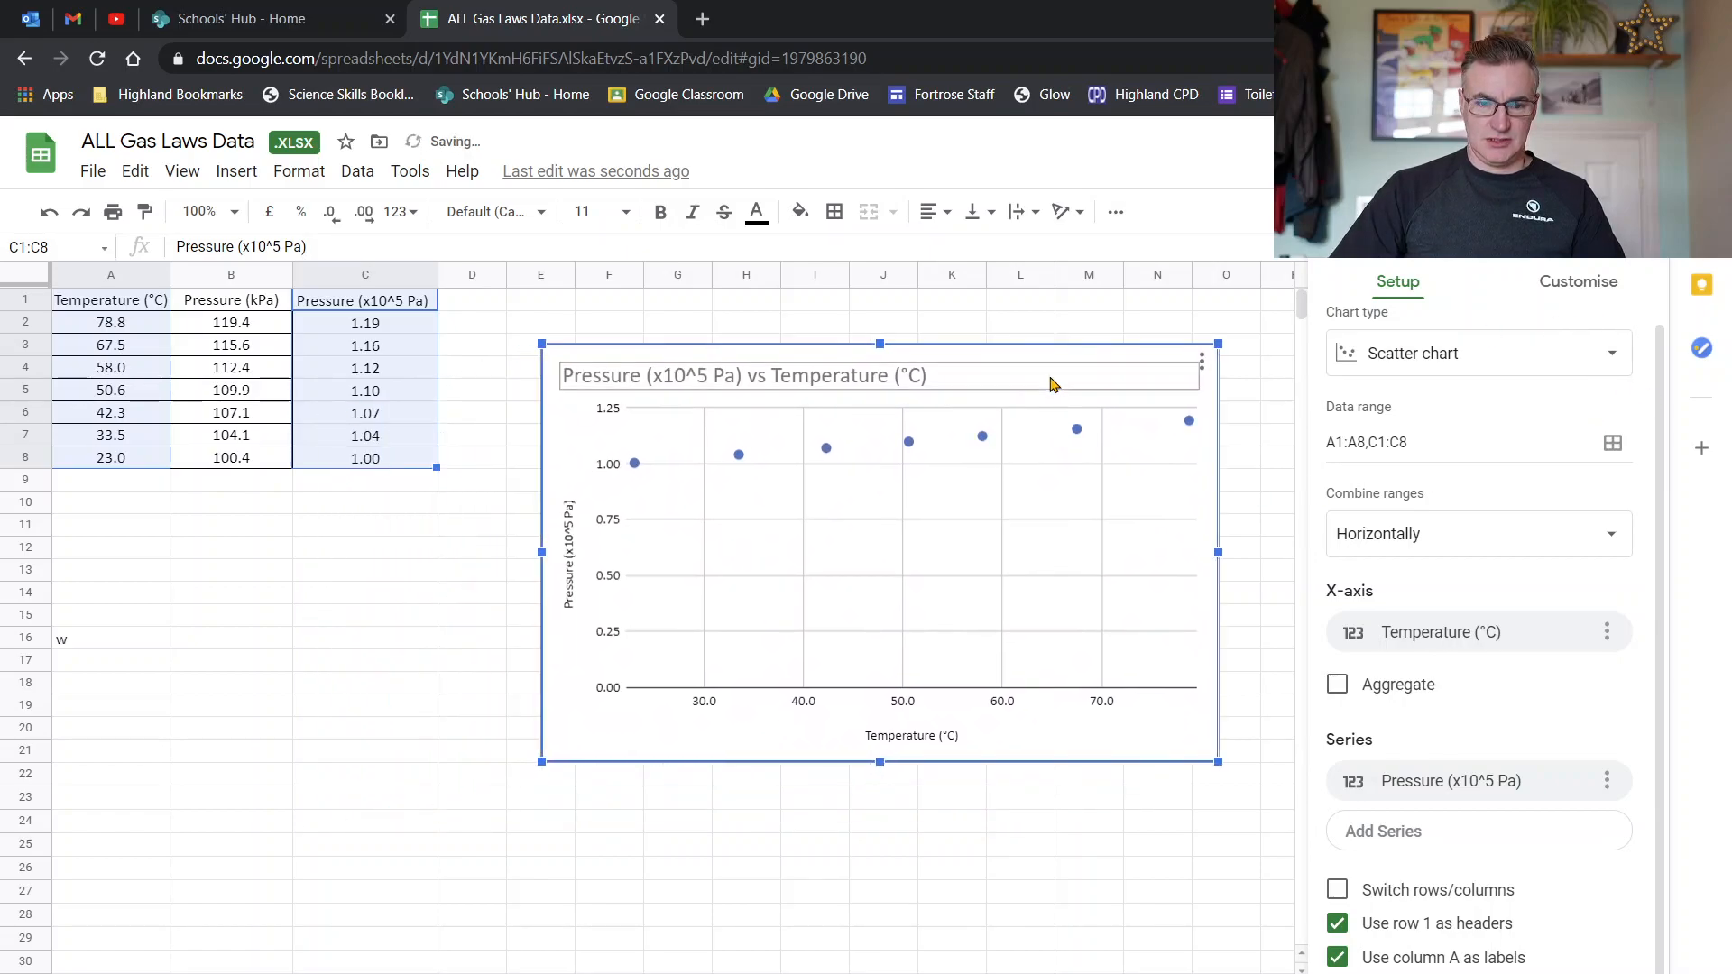
Set the horizontal axis minimum of the pressure against temperature chart to 0.
click(706, 710)
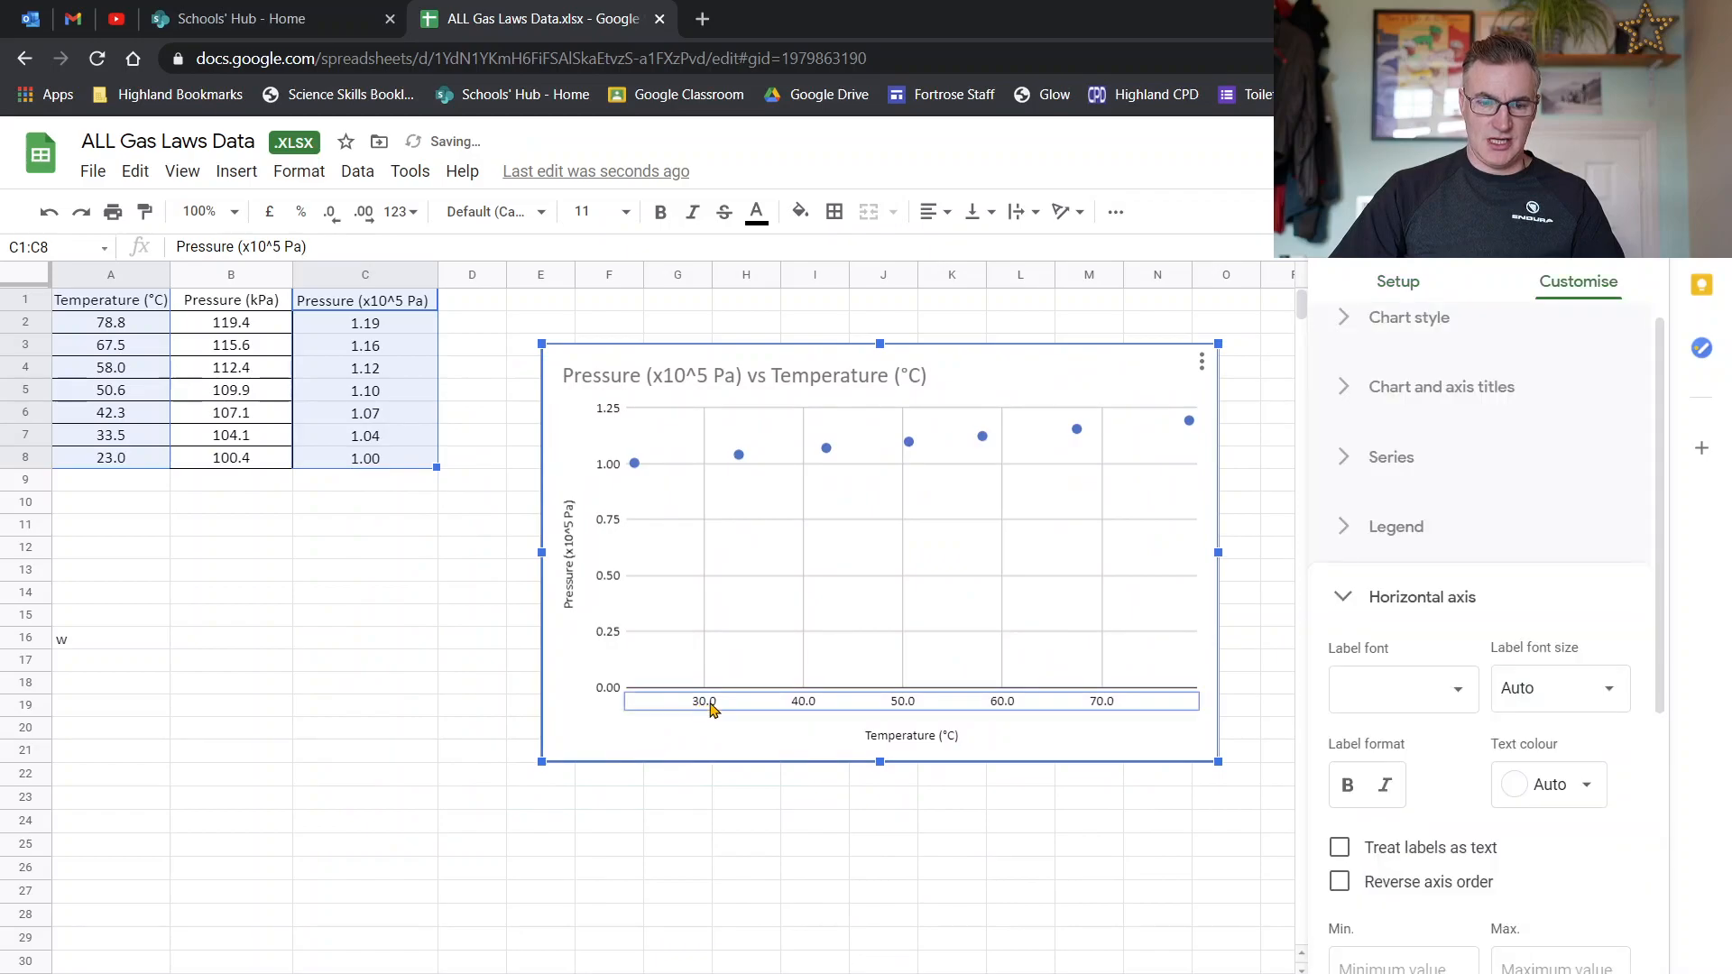
click(1370, 964)
text(0)
click(1372, 936)
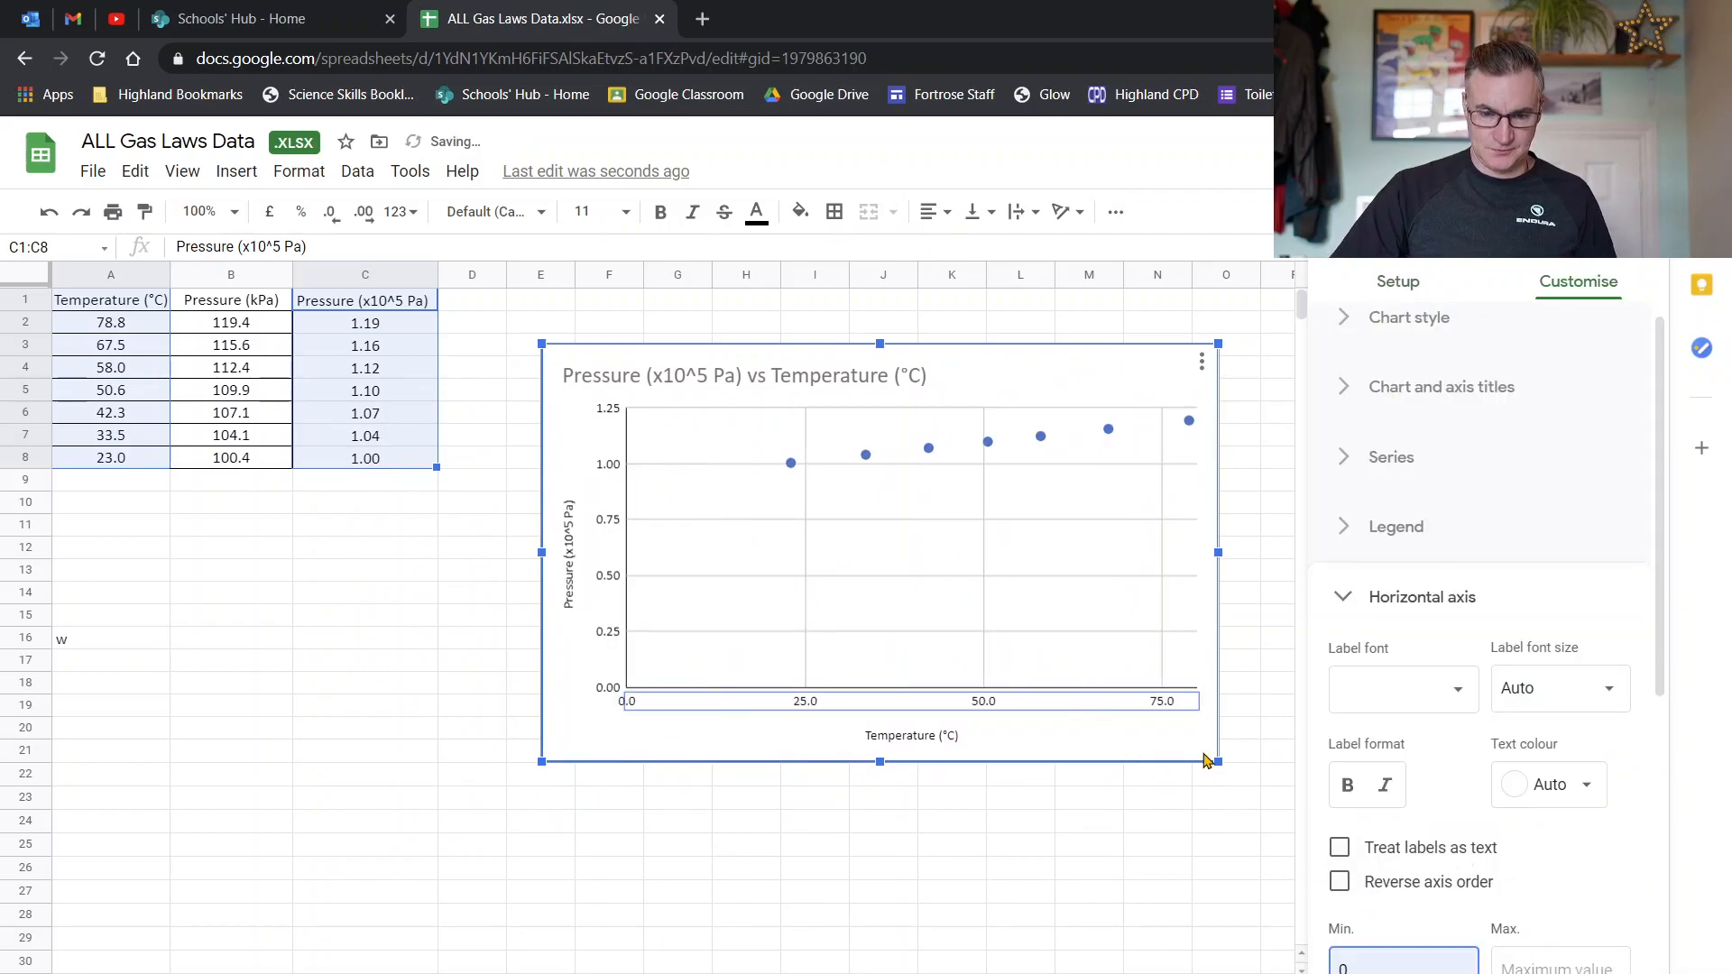
Add a linear trend line to the pressure series and change its point shape to X mark.
click(1110, 431)
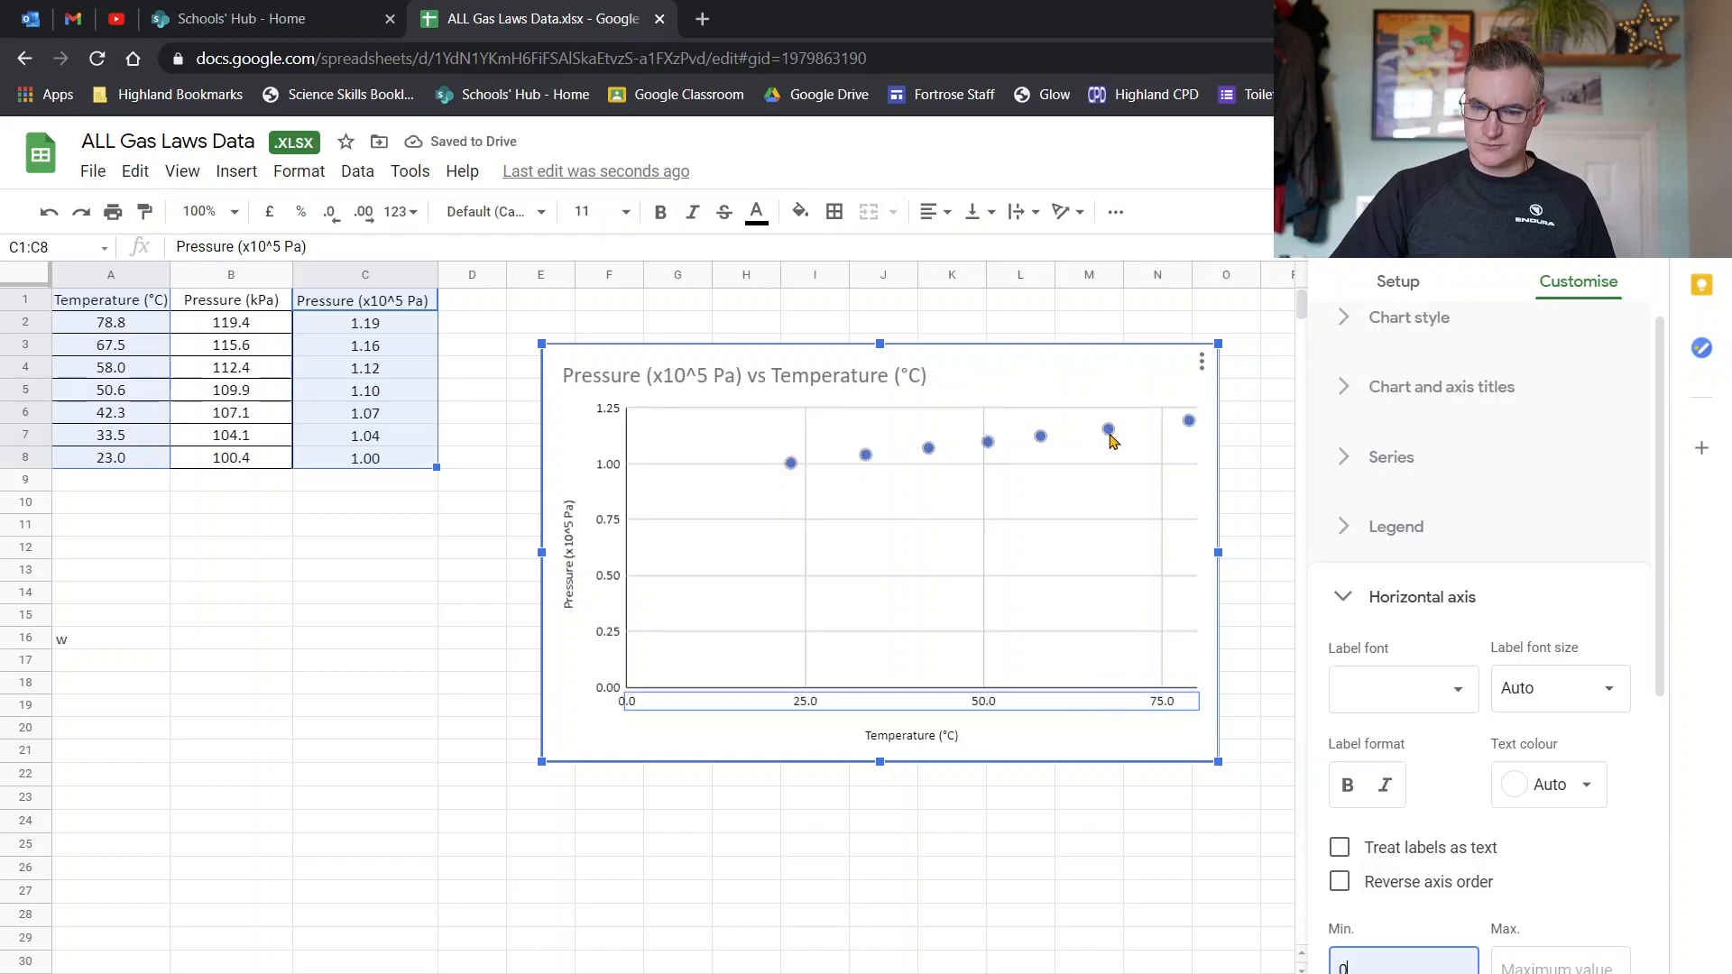
scroll(1444, 902, down, 3)
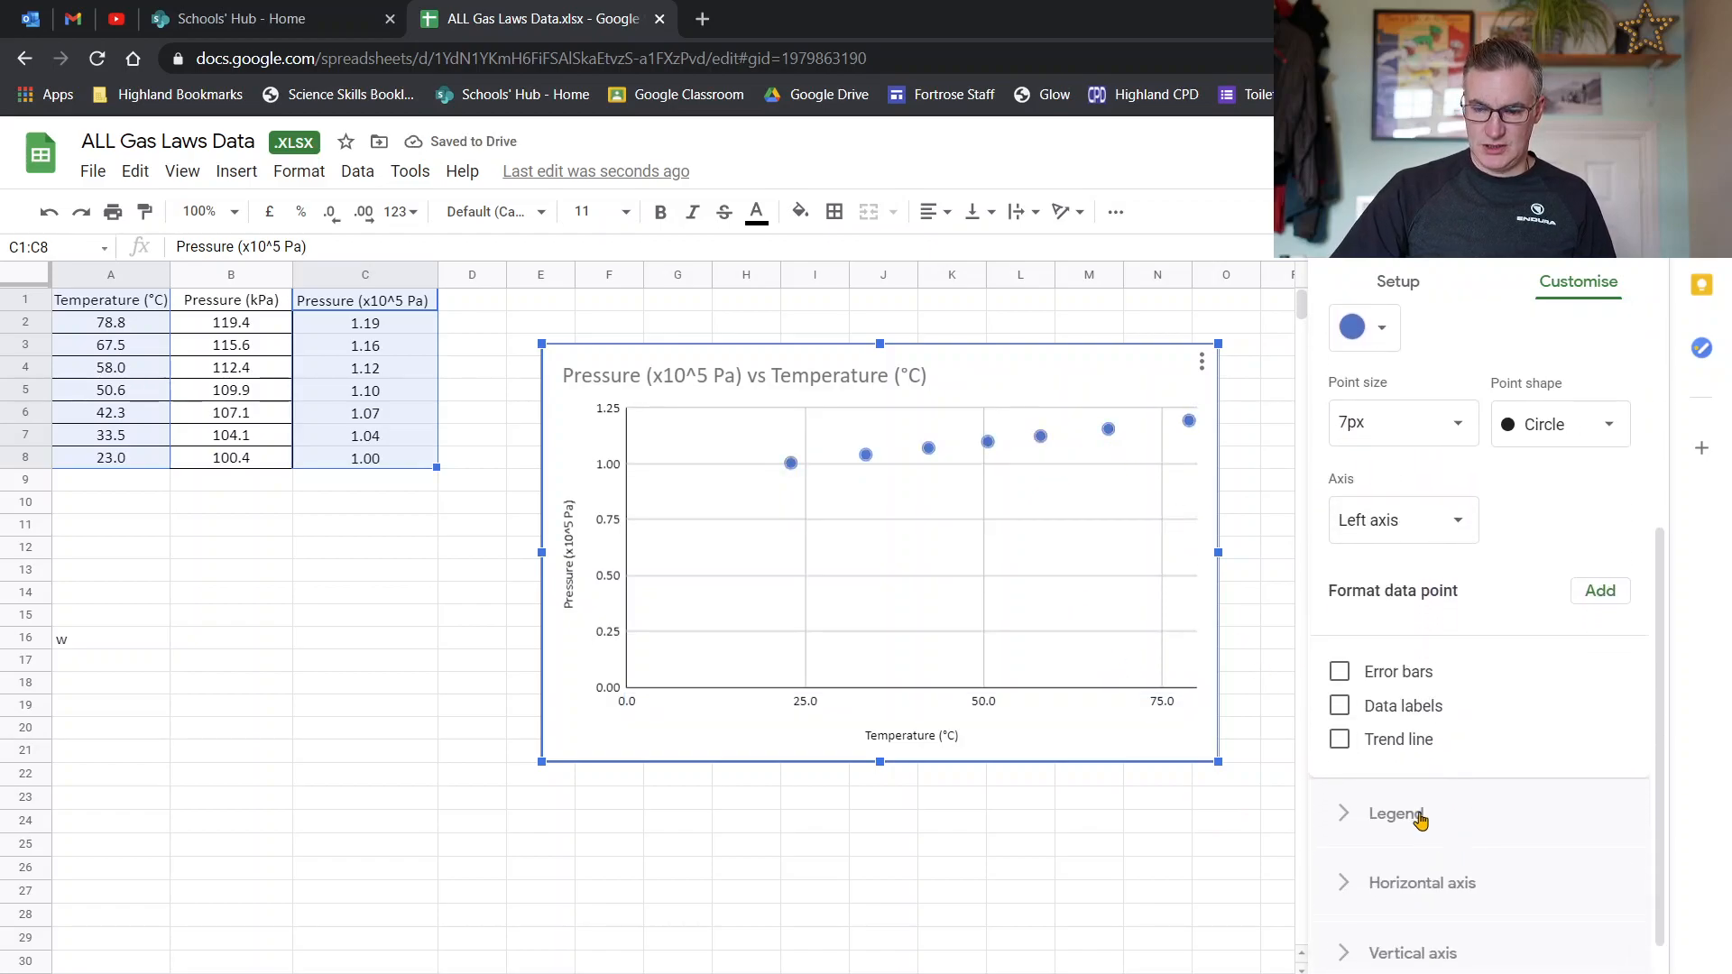
click(1341, 741)
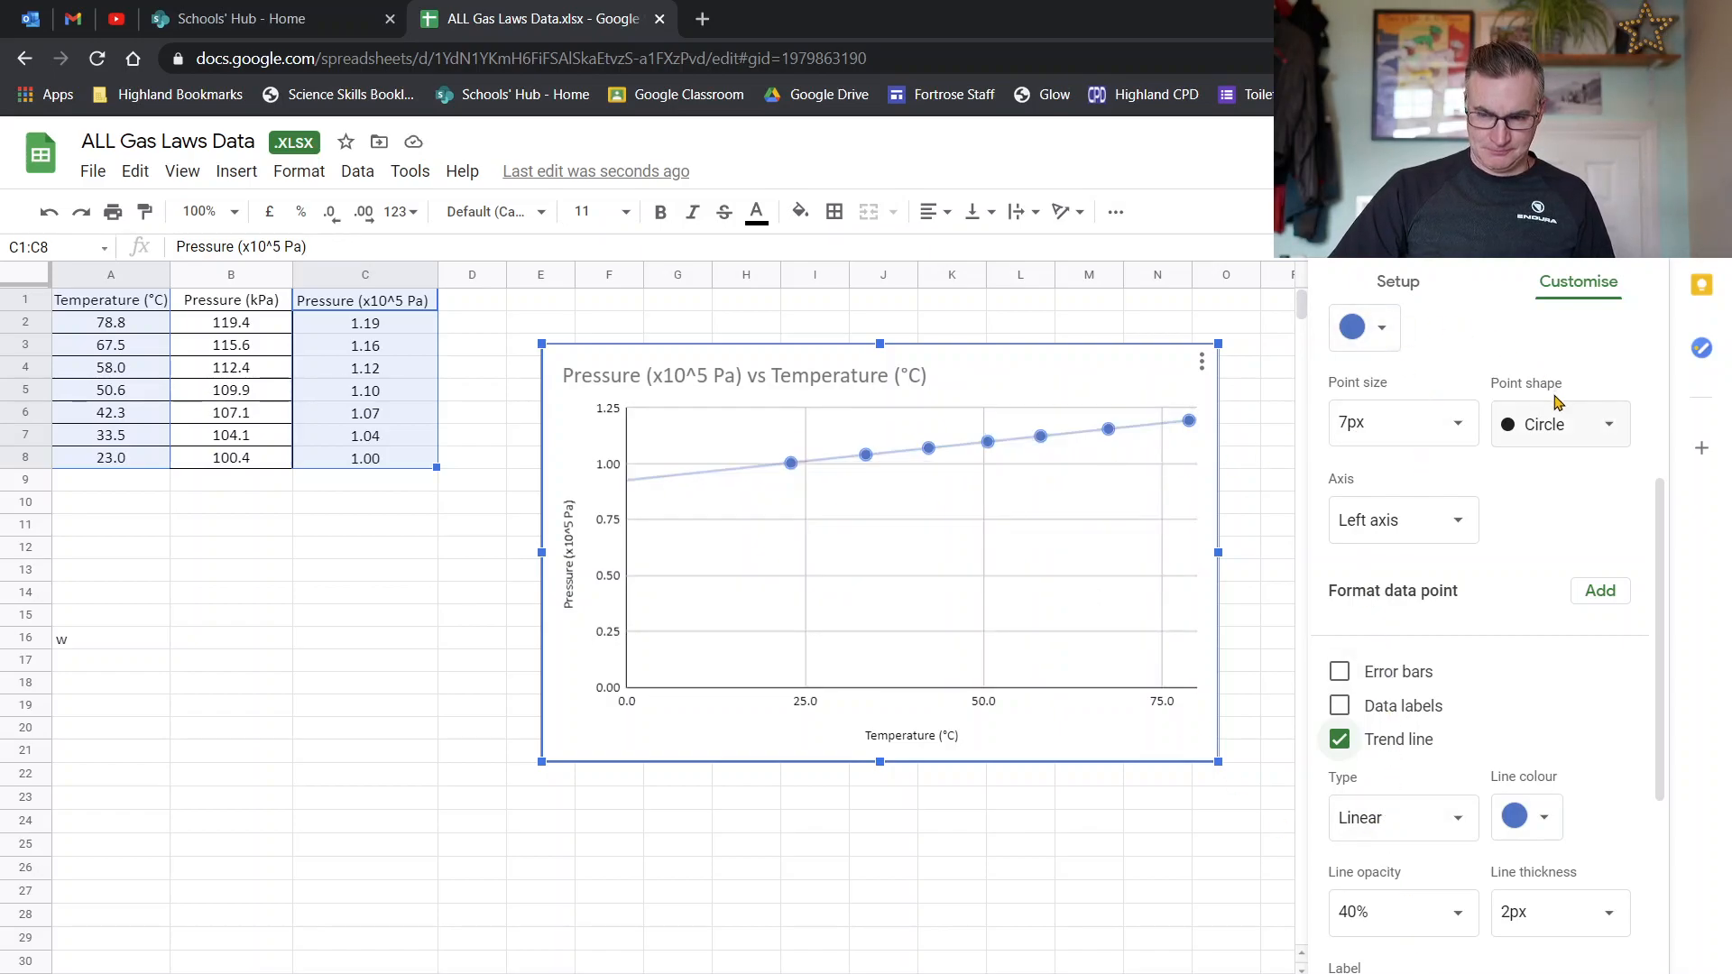
click(1555, 425)
click(1553, 599)
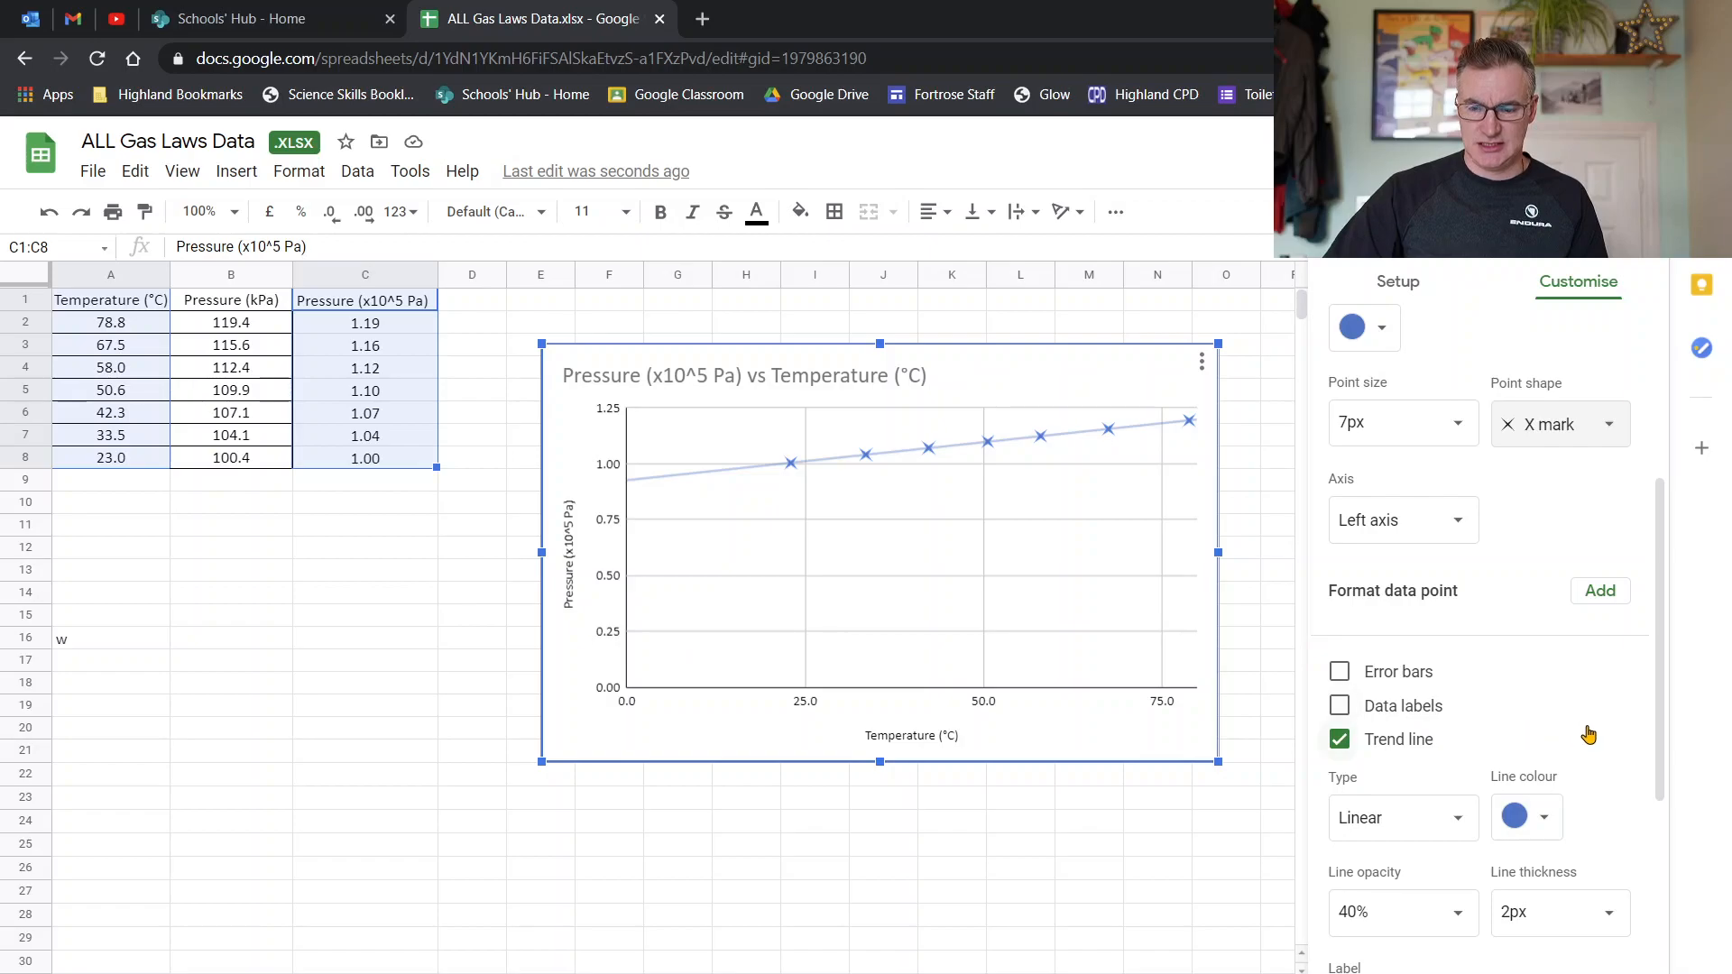
Set the minimum of the chart's horizontal temperature axis to -300.
scroll(1588, 736, down, 3)
scroll(1521, 697, down, 2)
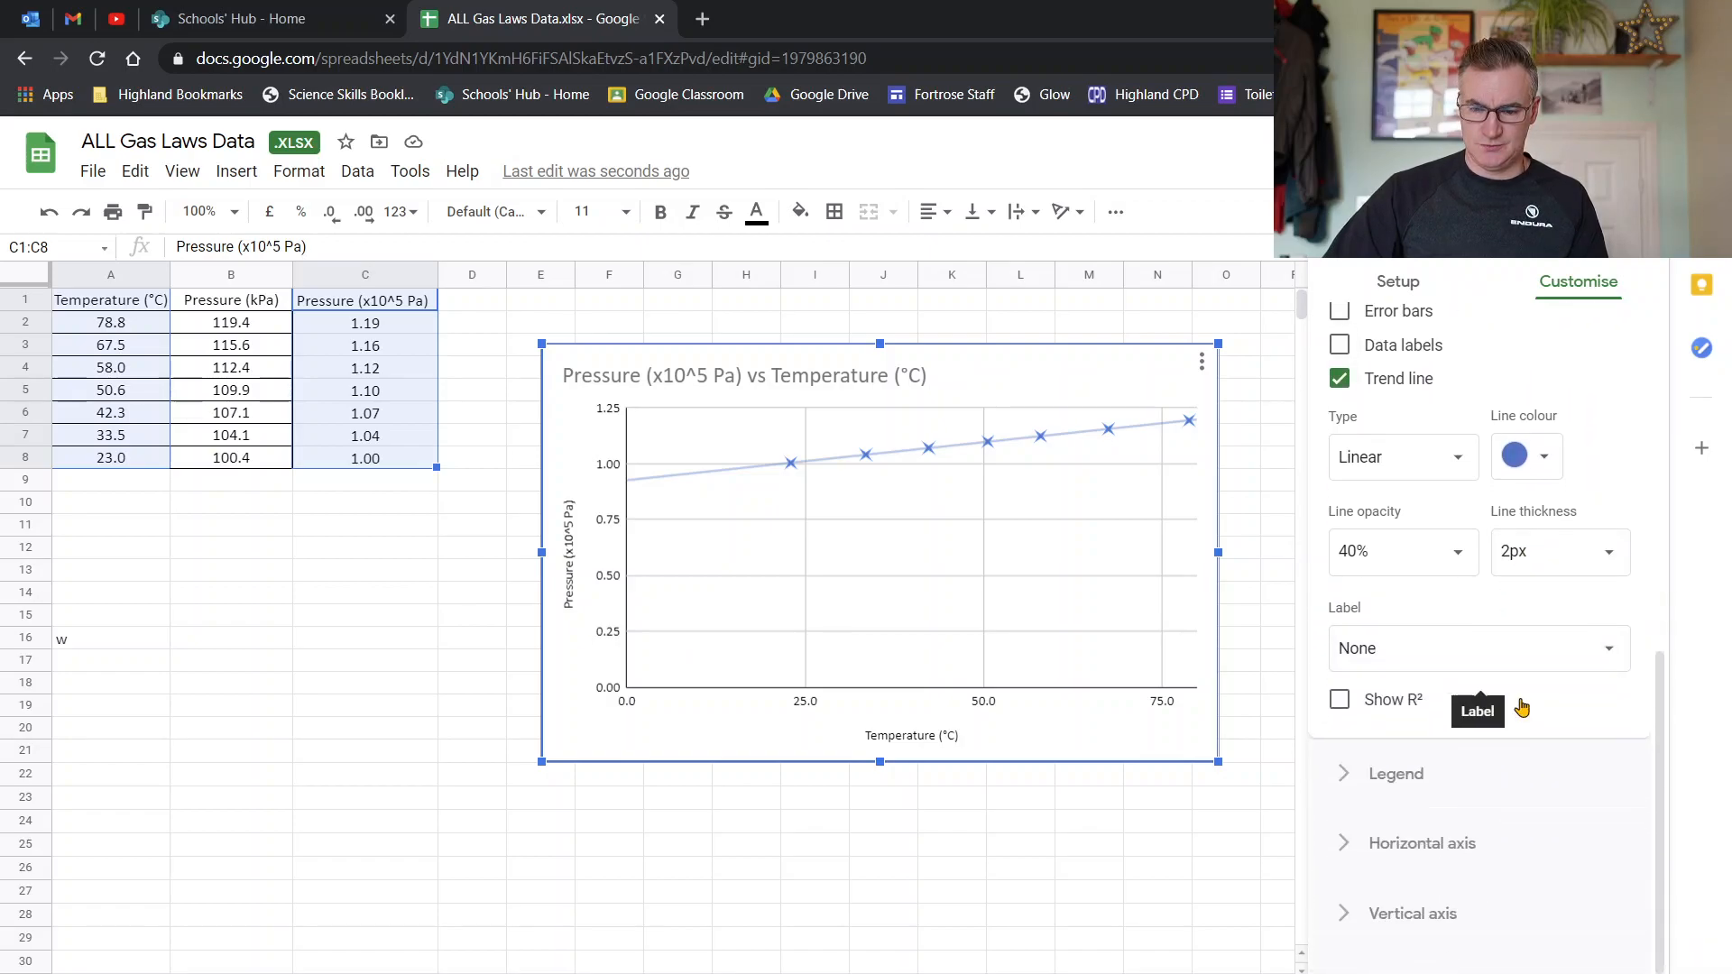
scroll(1314, 835, up, 5)
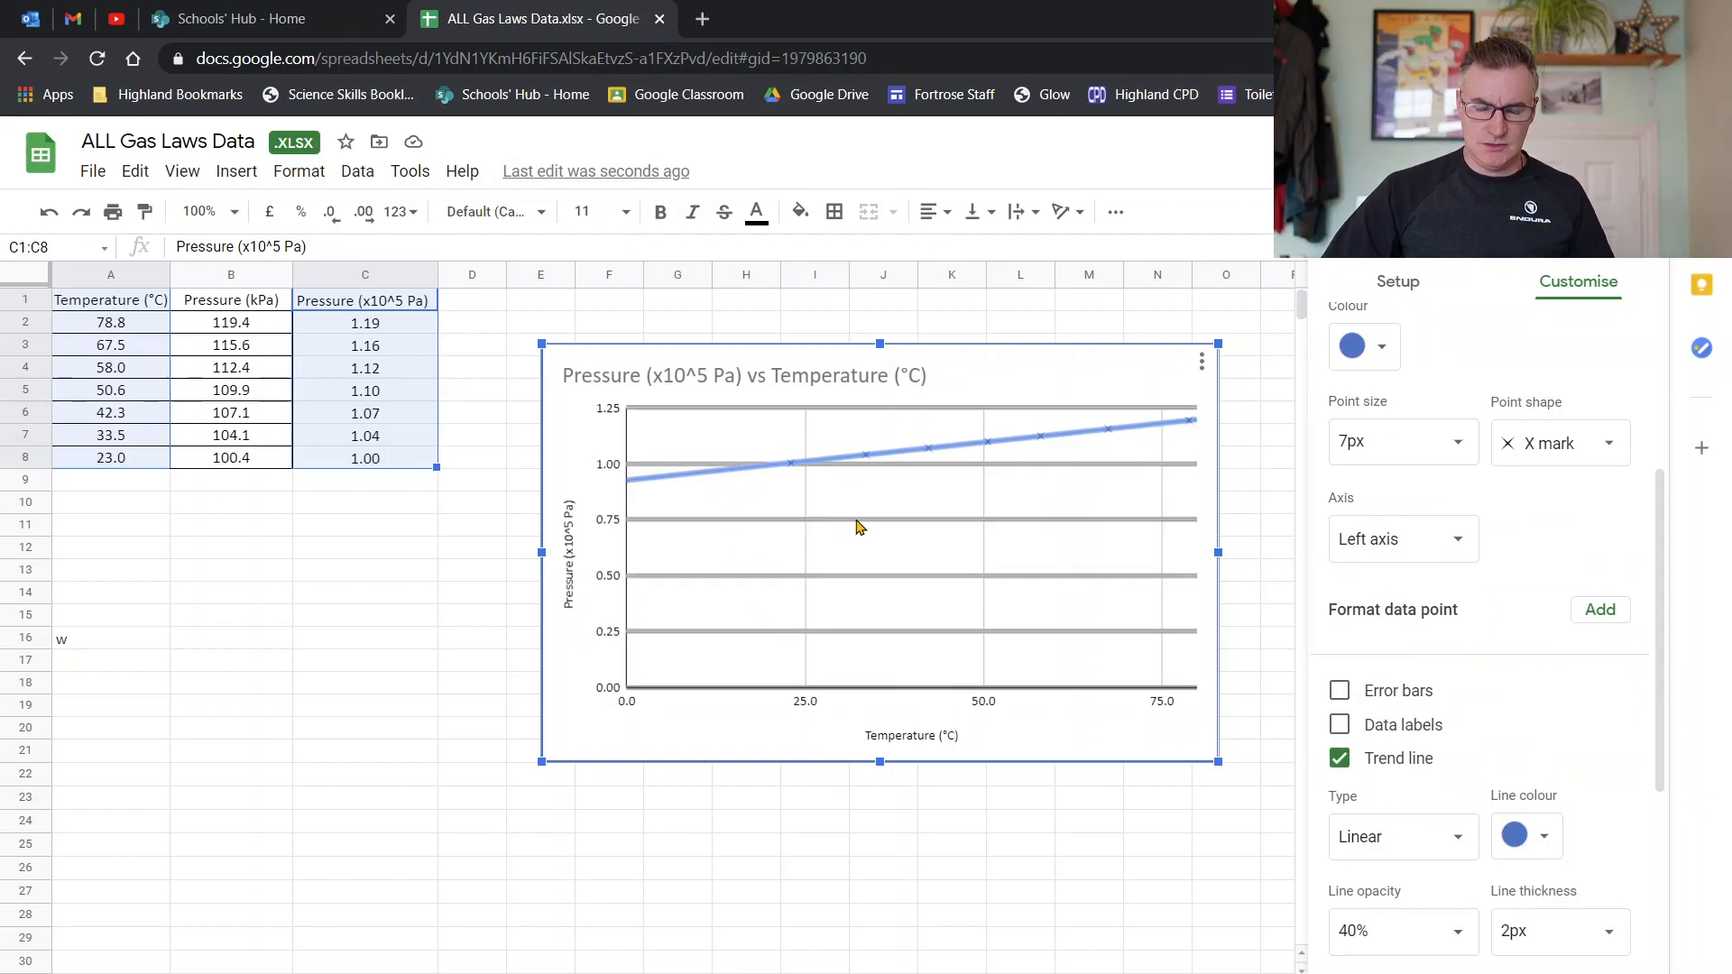
click(810, 703)
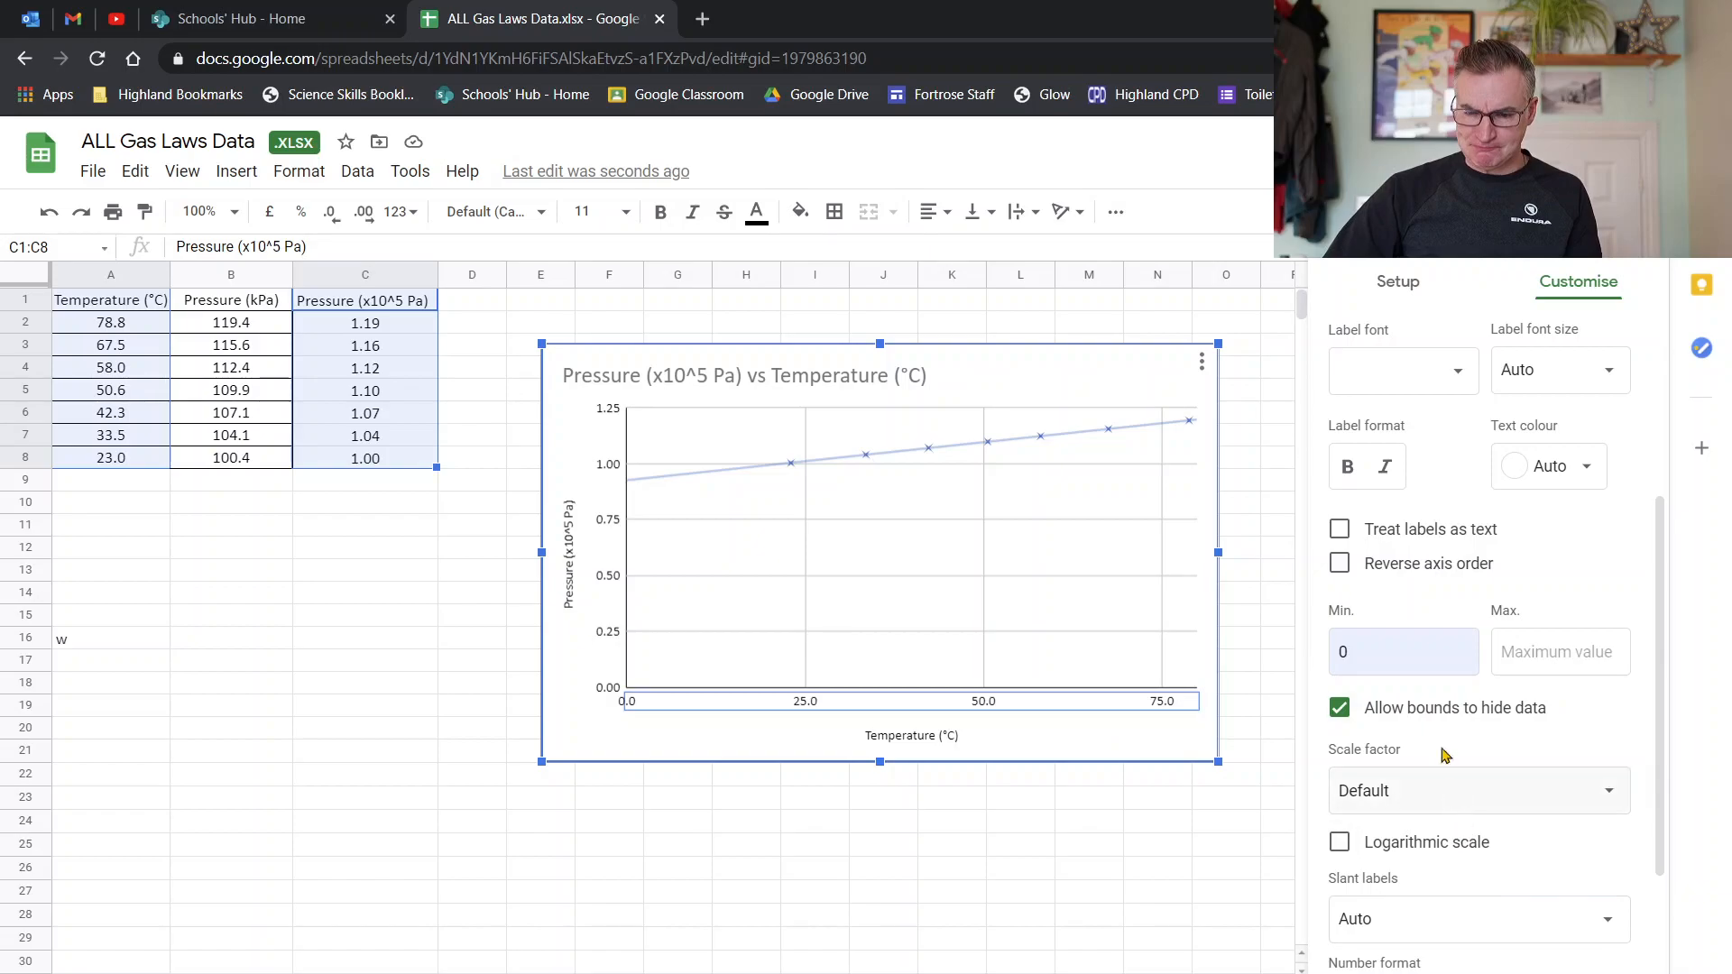
scroll(1473, 793, down, 2)
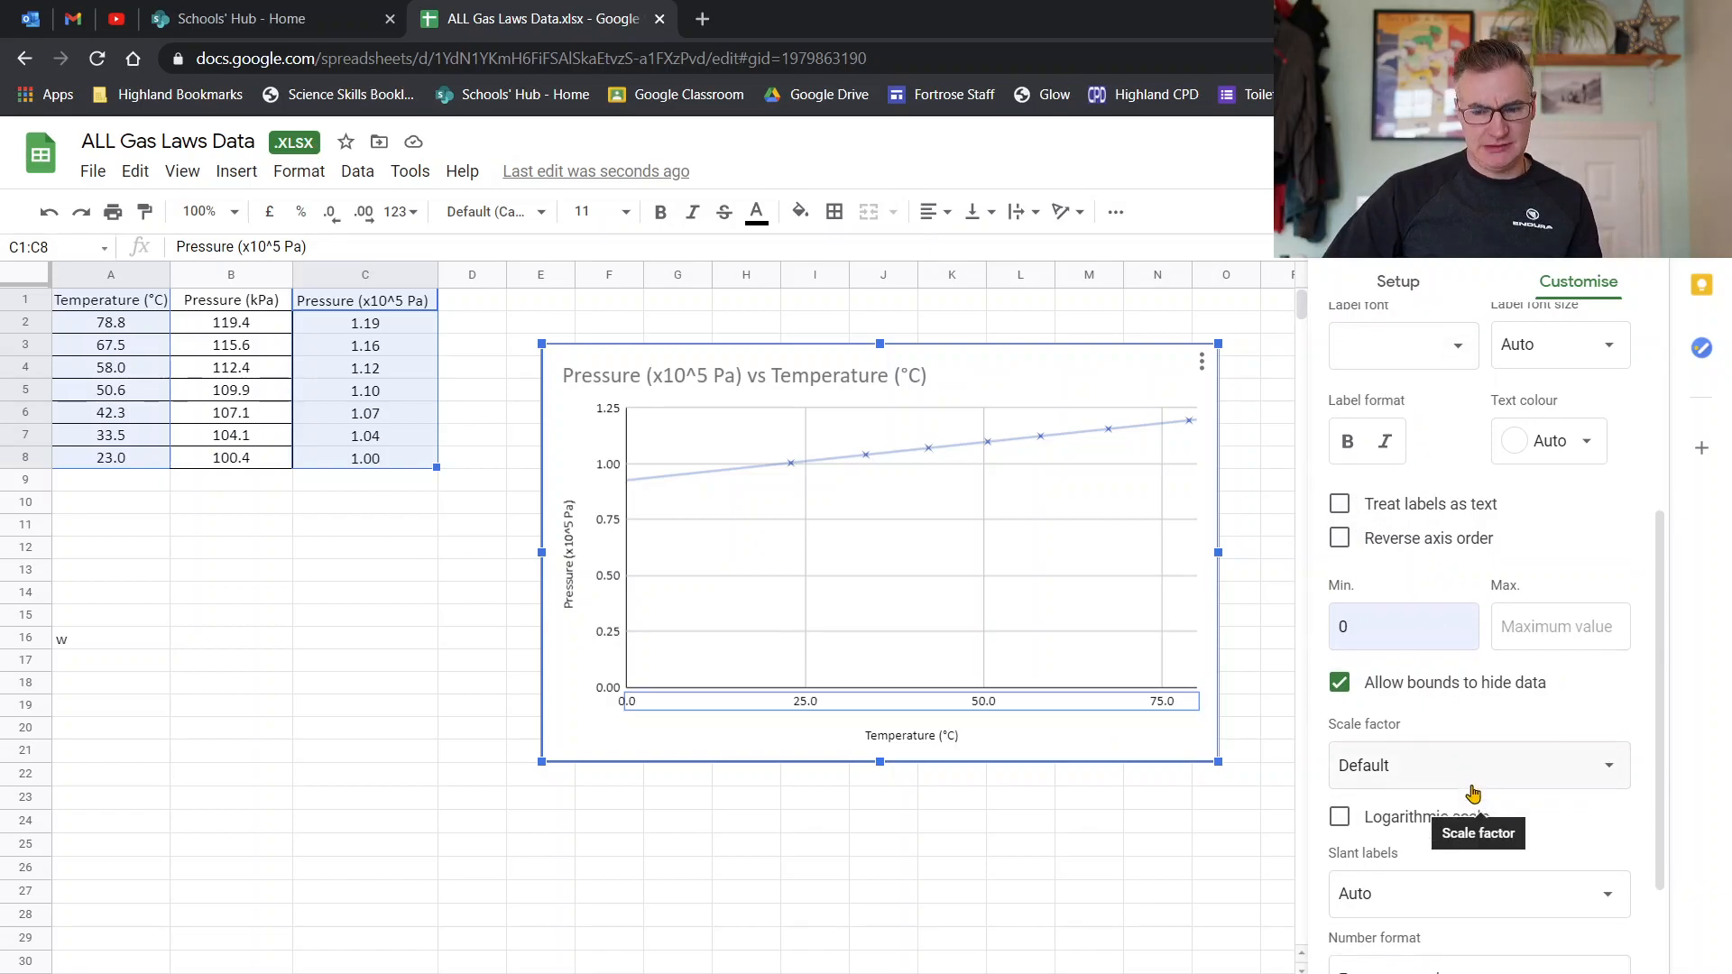
scroll(1473, 792, up, 5)
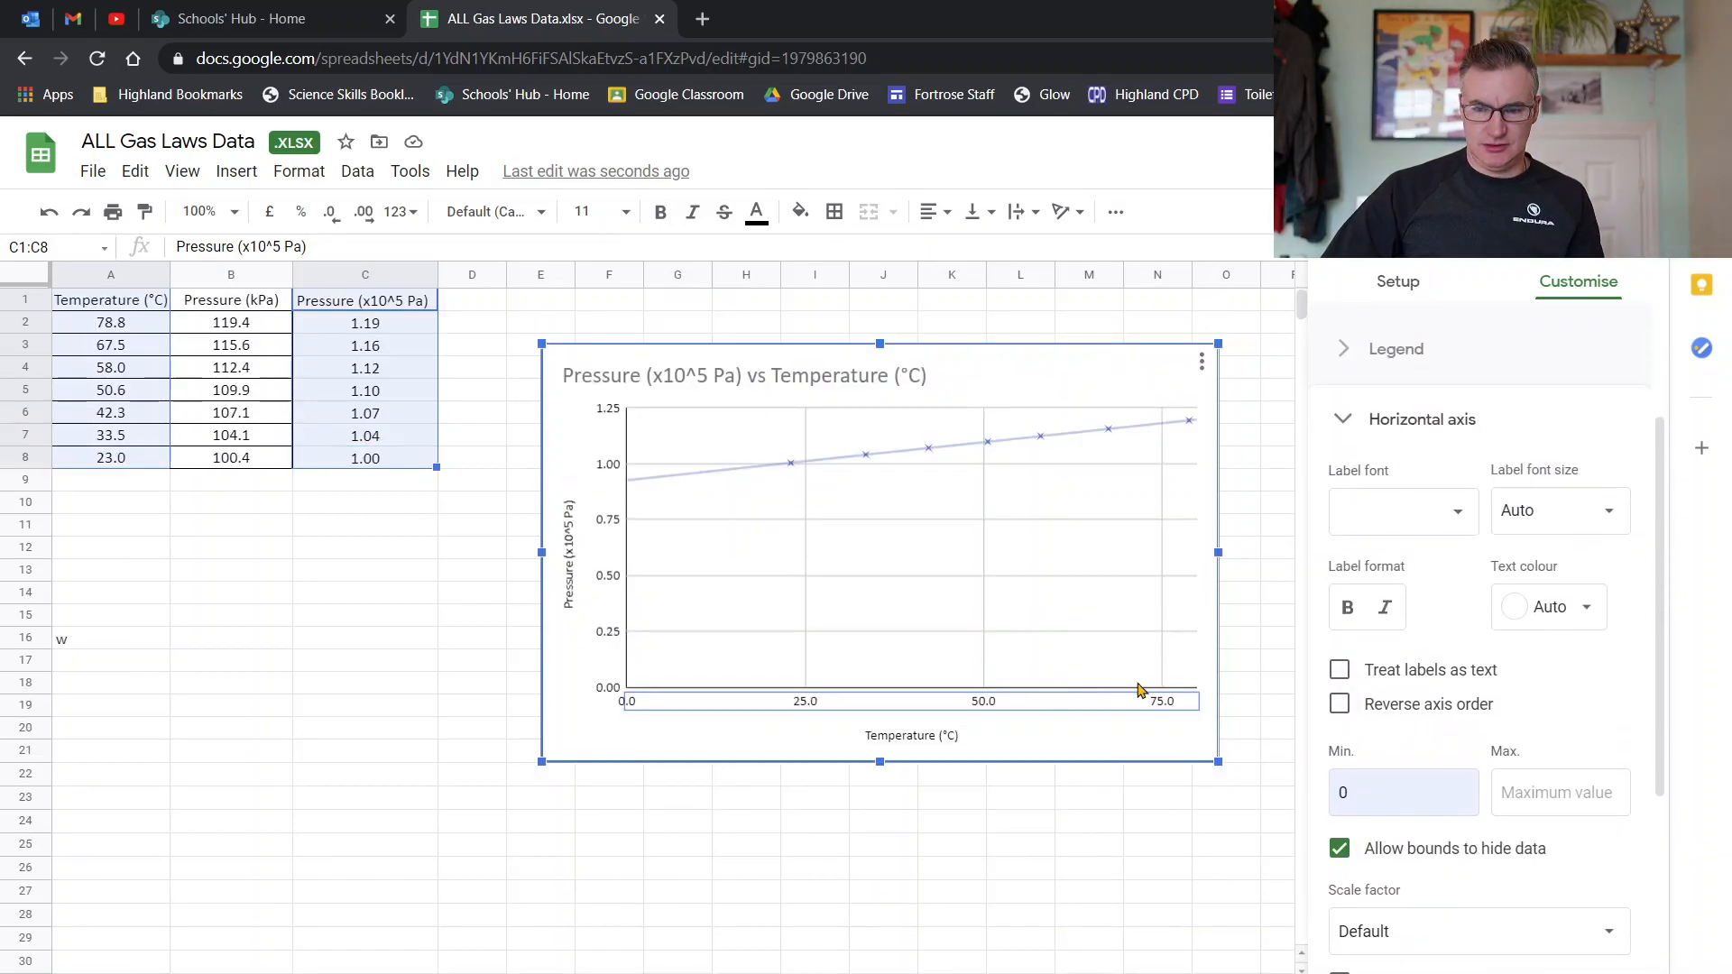
scroll(1446, 647, down, 4)
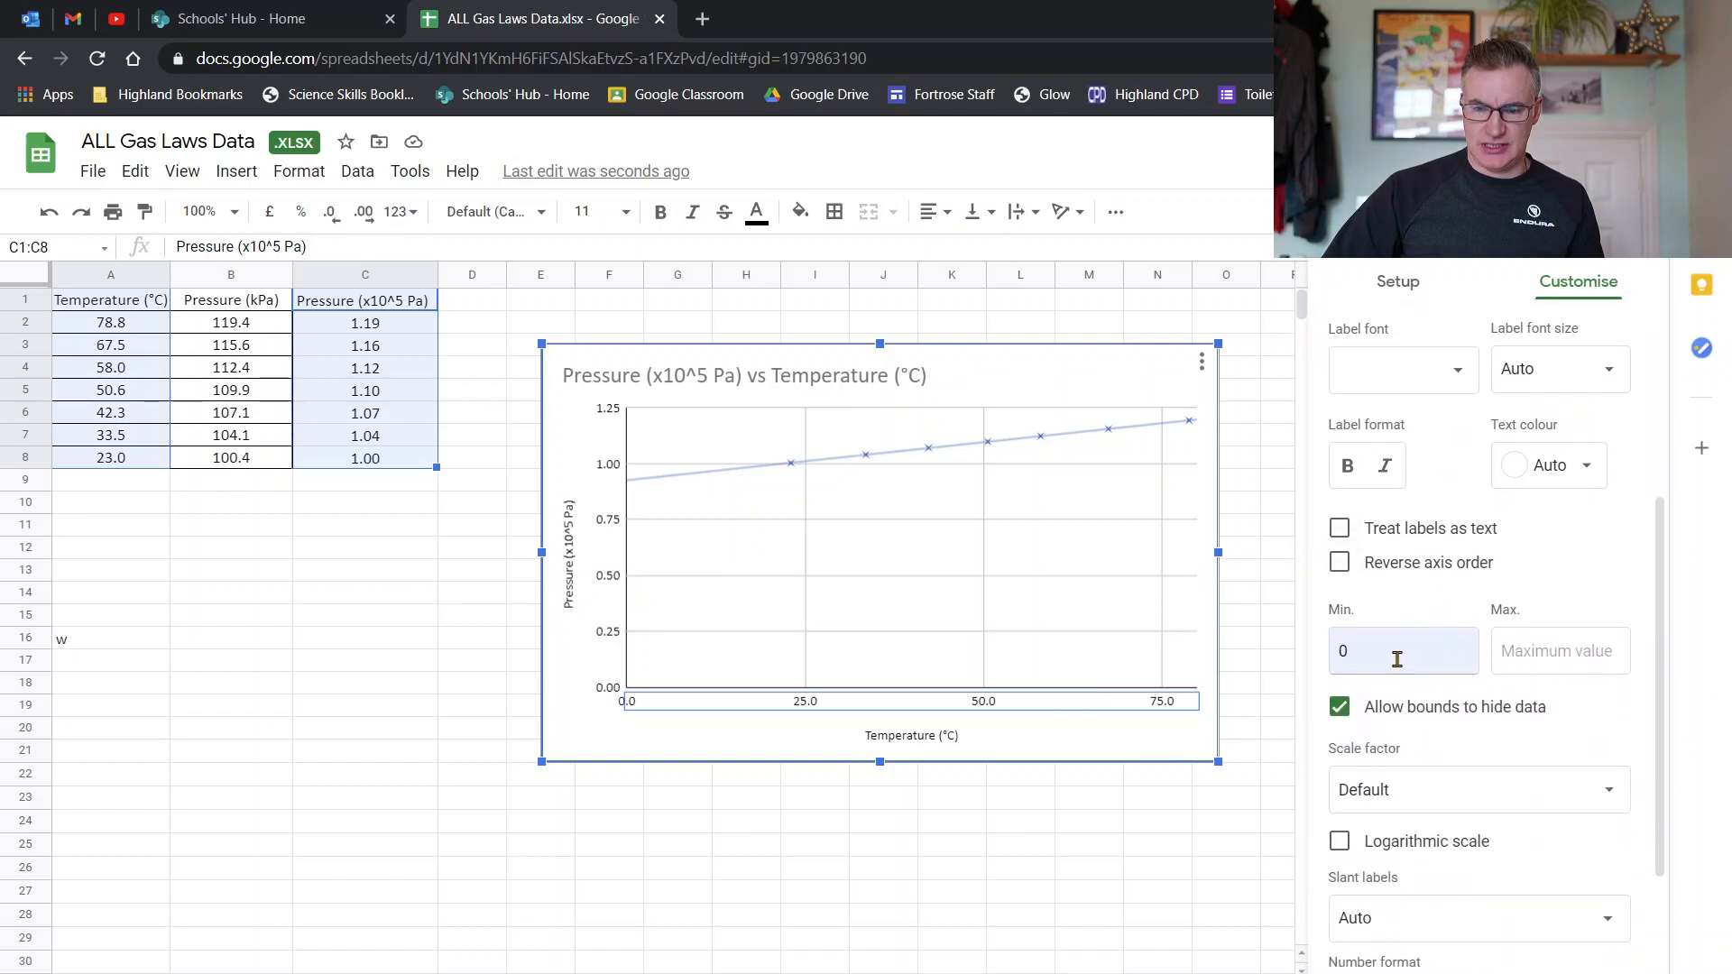
key(BackSpace)
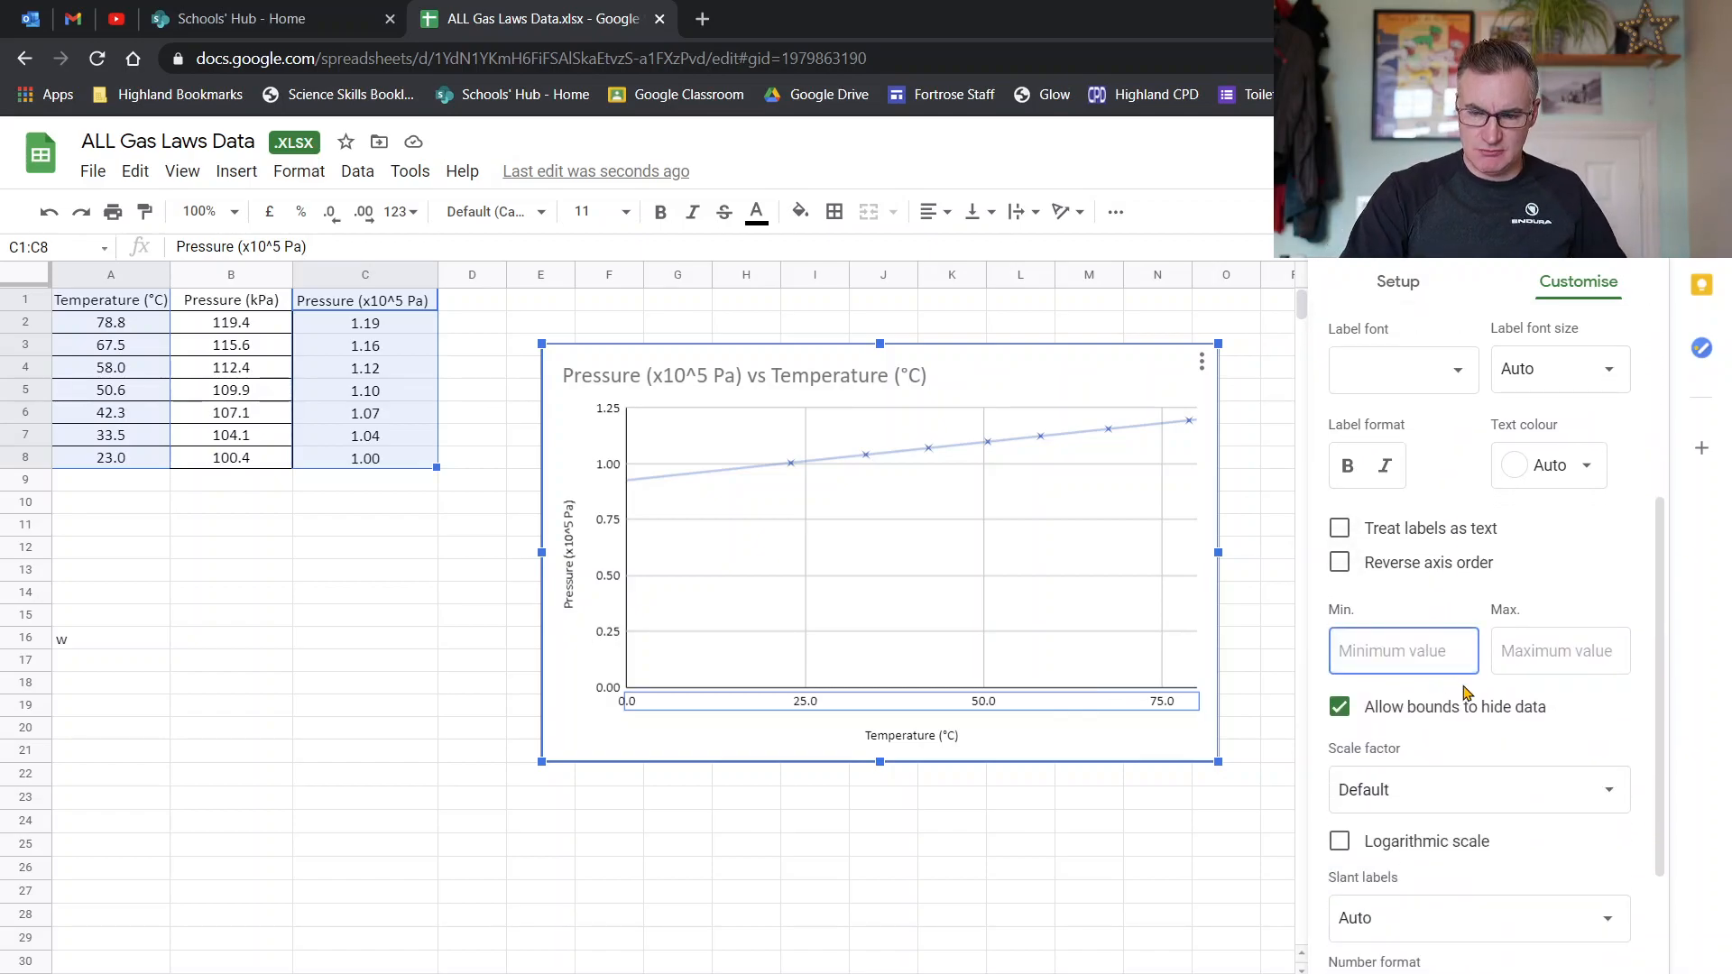
text(-300)
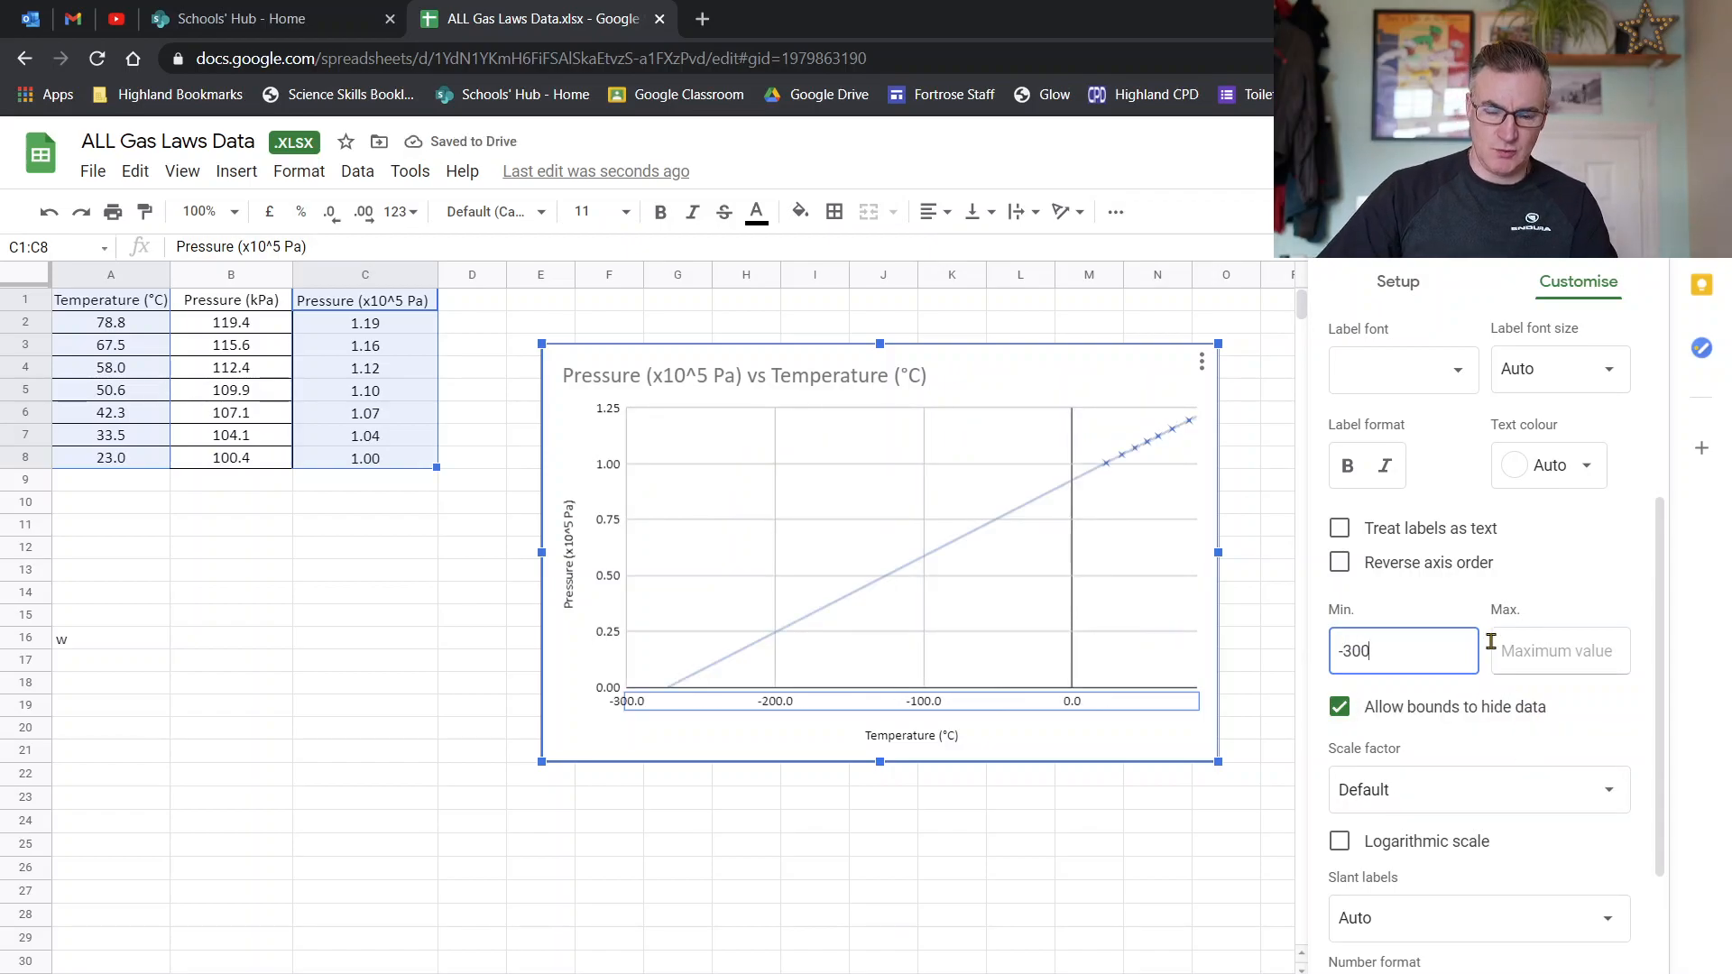
click(1150, 750)
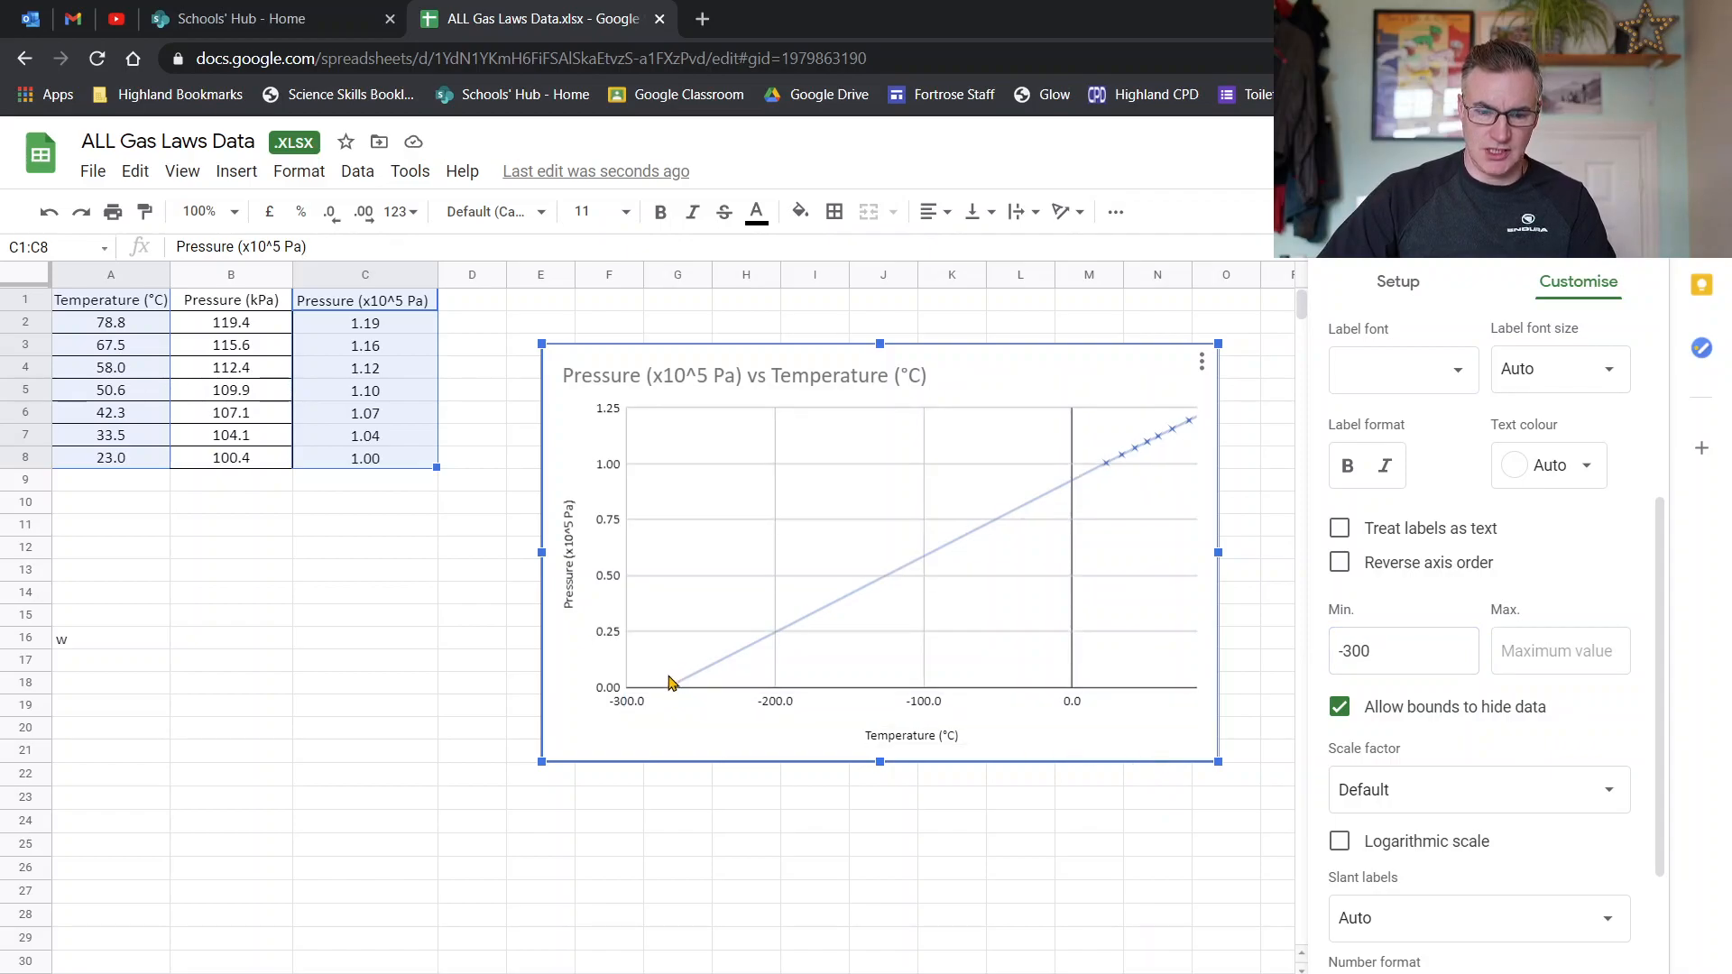
Widen the chart on both sides so that it spans from column A to column O.
click(634, 705)
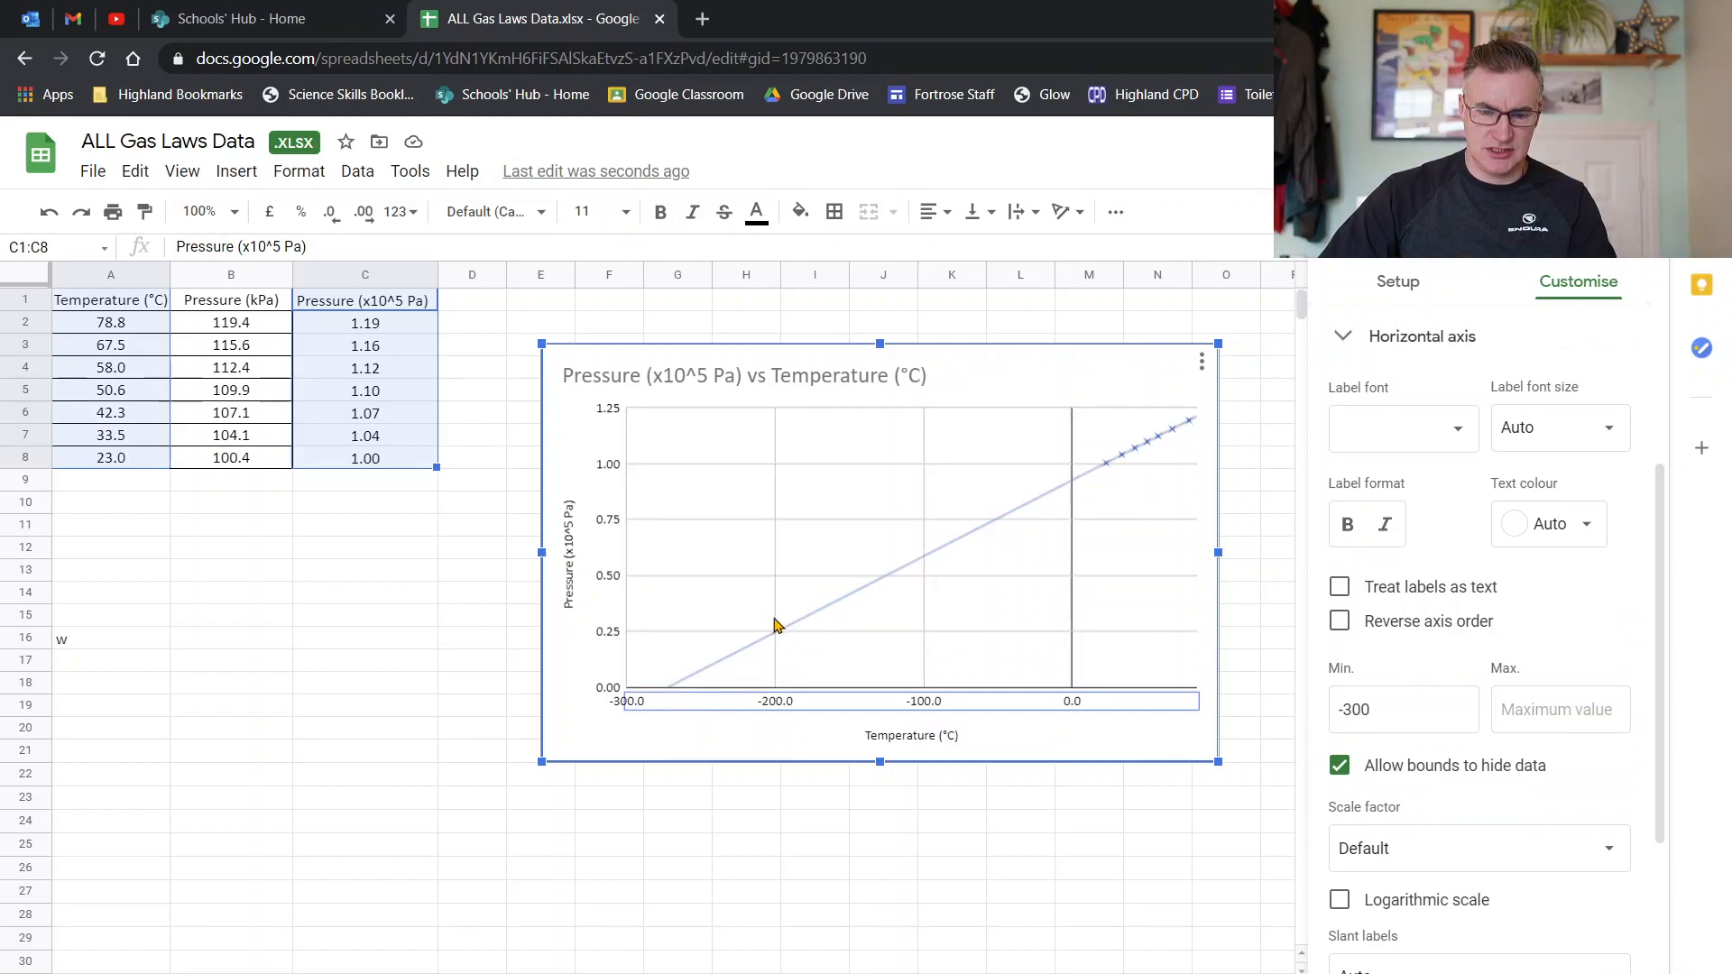
drag(541, 551, 101, 552)
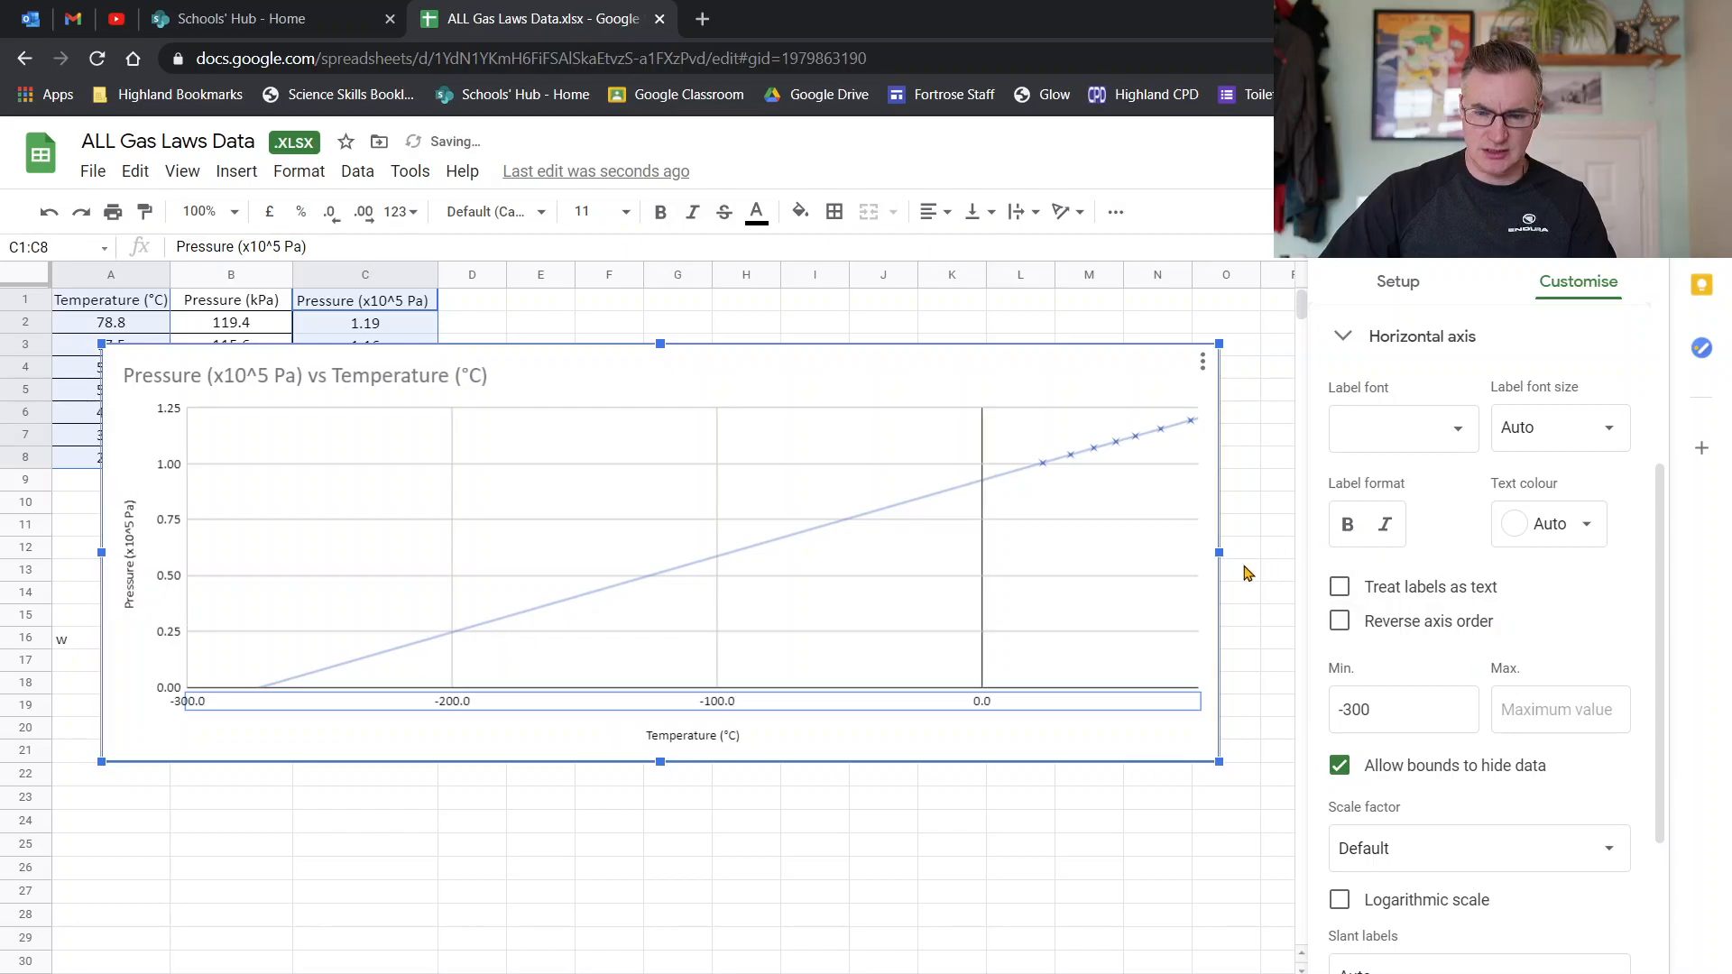
drag(1220, 552, 1273, 552)
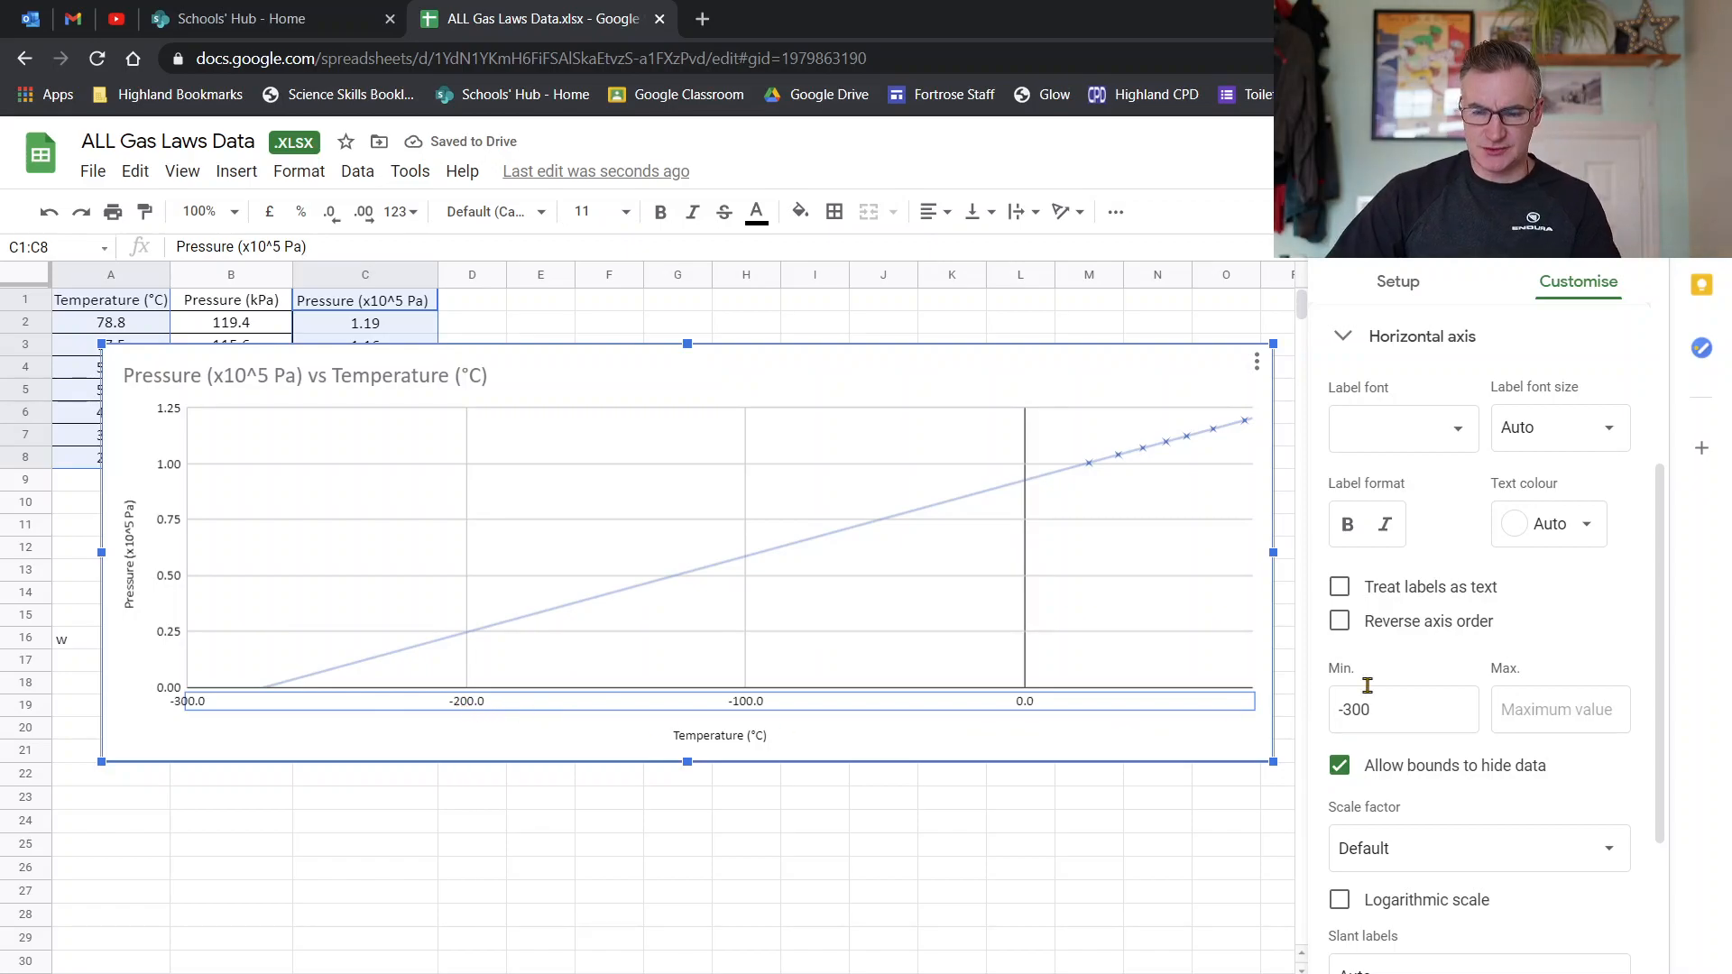
Give the horizontal axis minor gridlines with a count of 9 and set its major step to 20.
scroll(1571, 814, down, 1)
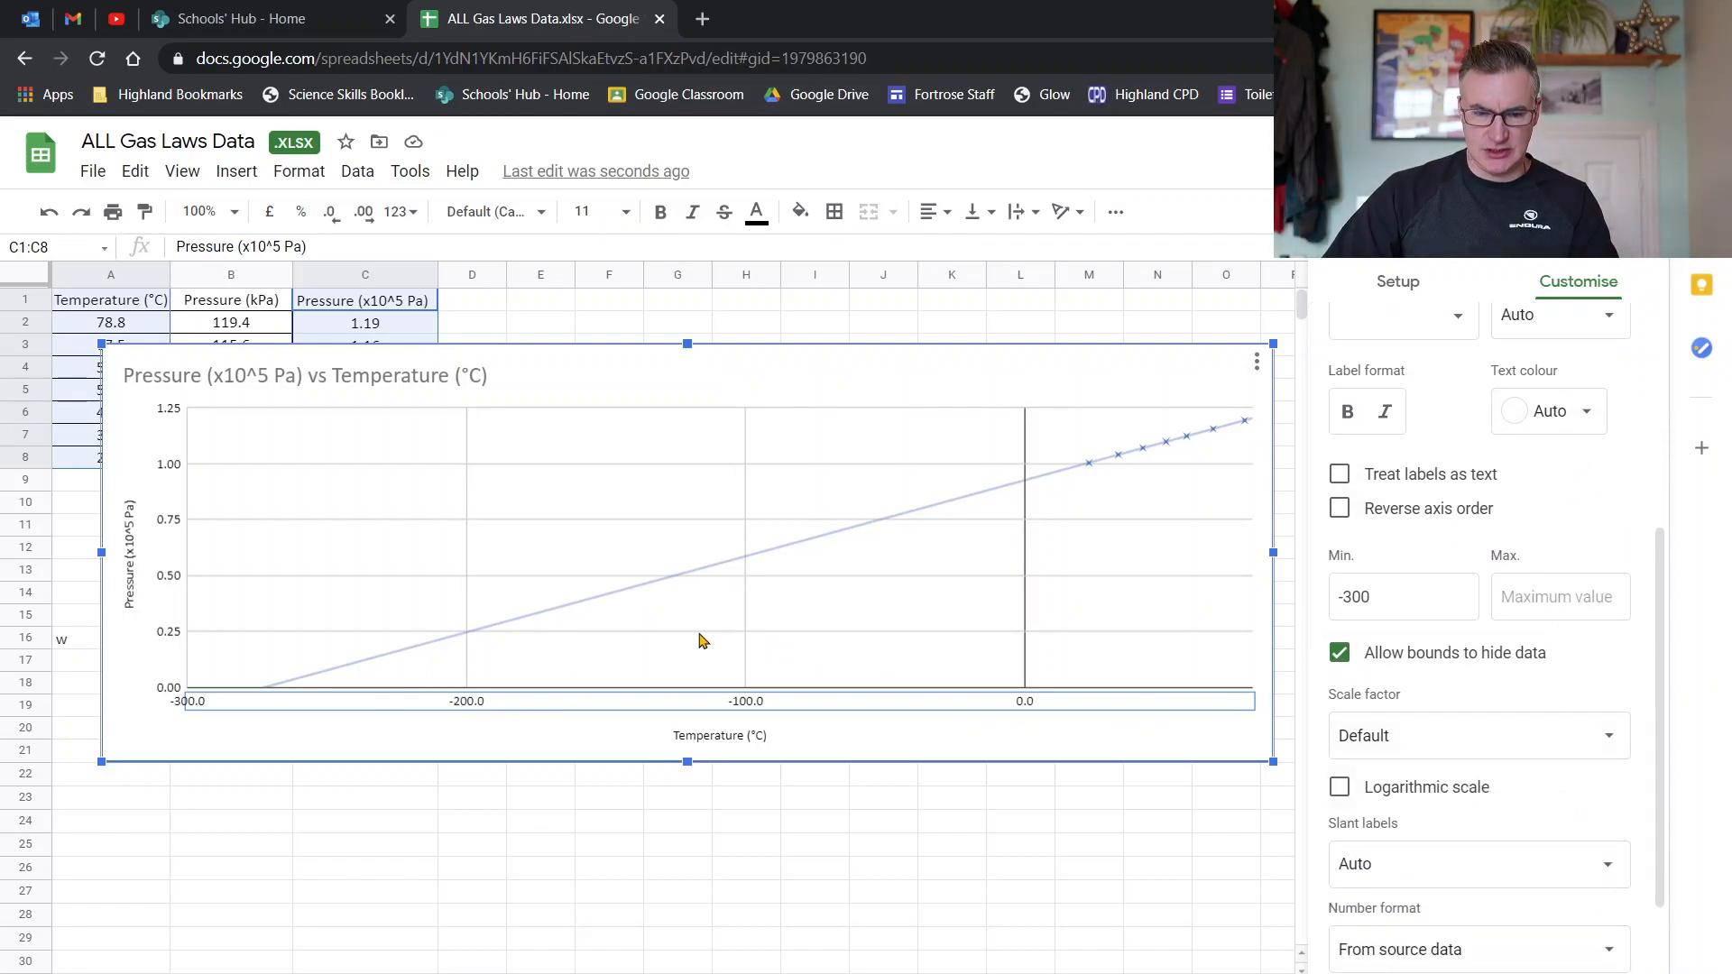
click(745, 620)
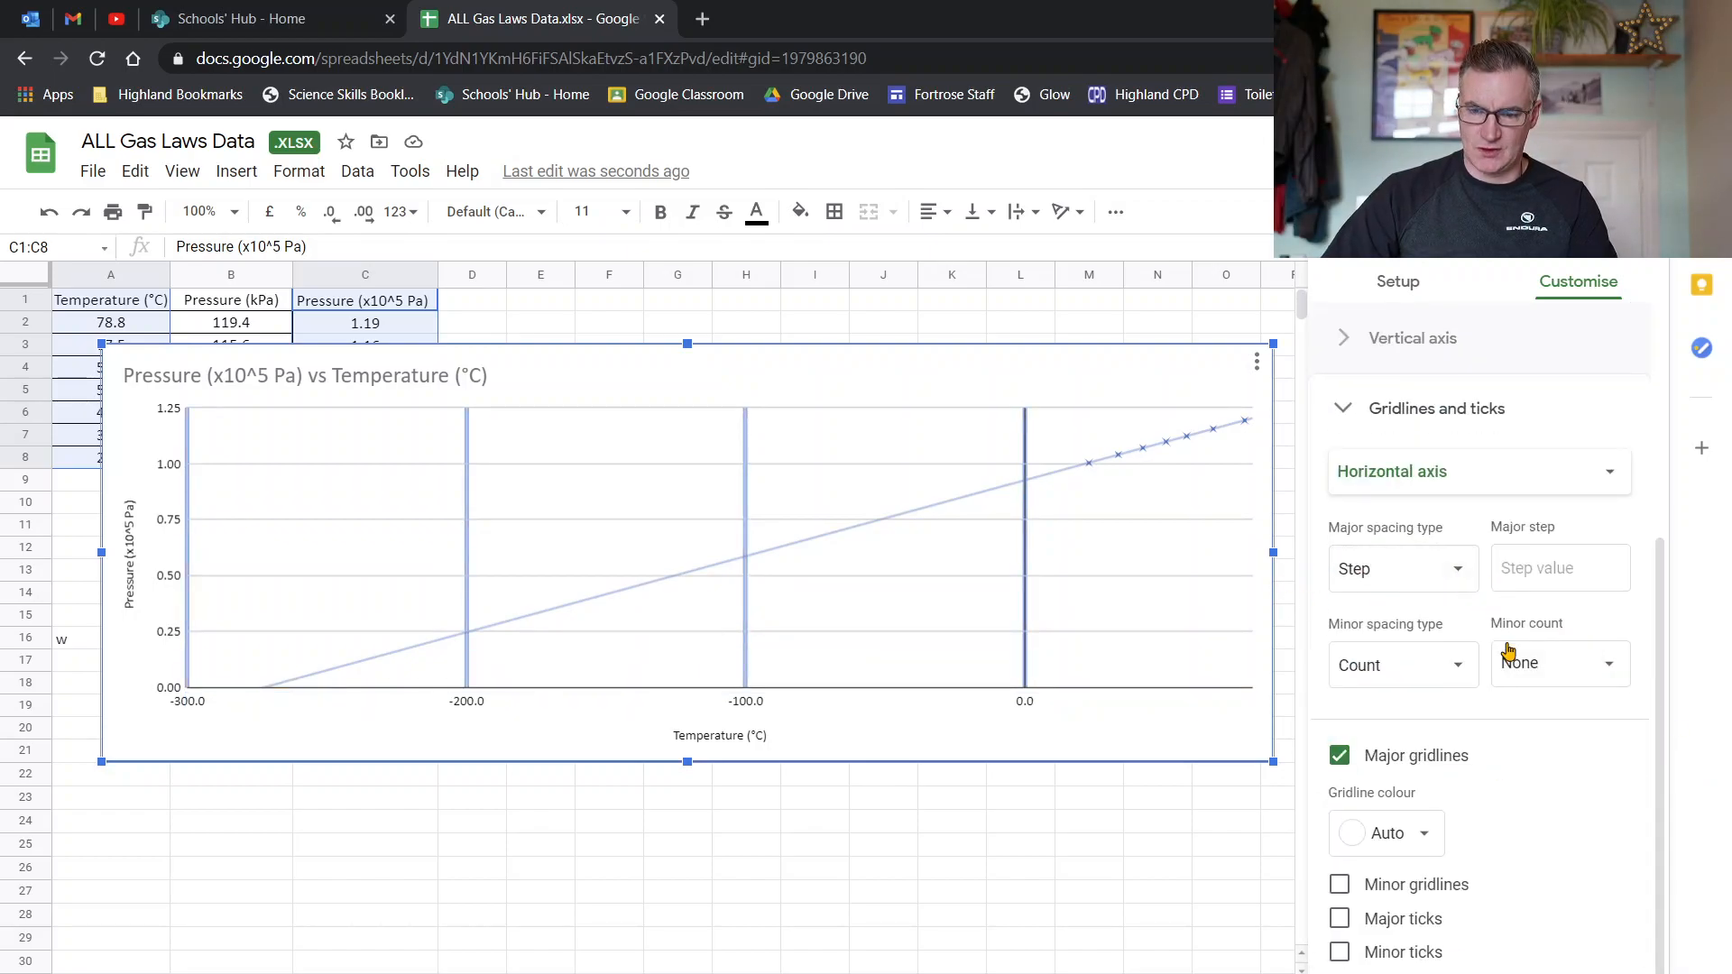
click(1548, 664)
click(1552, 588)
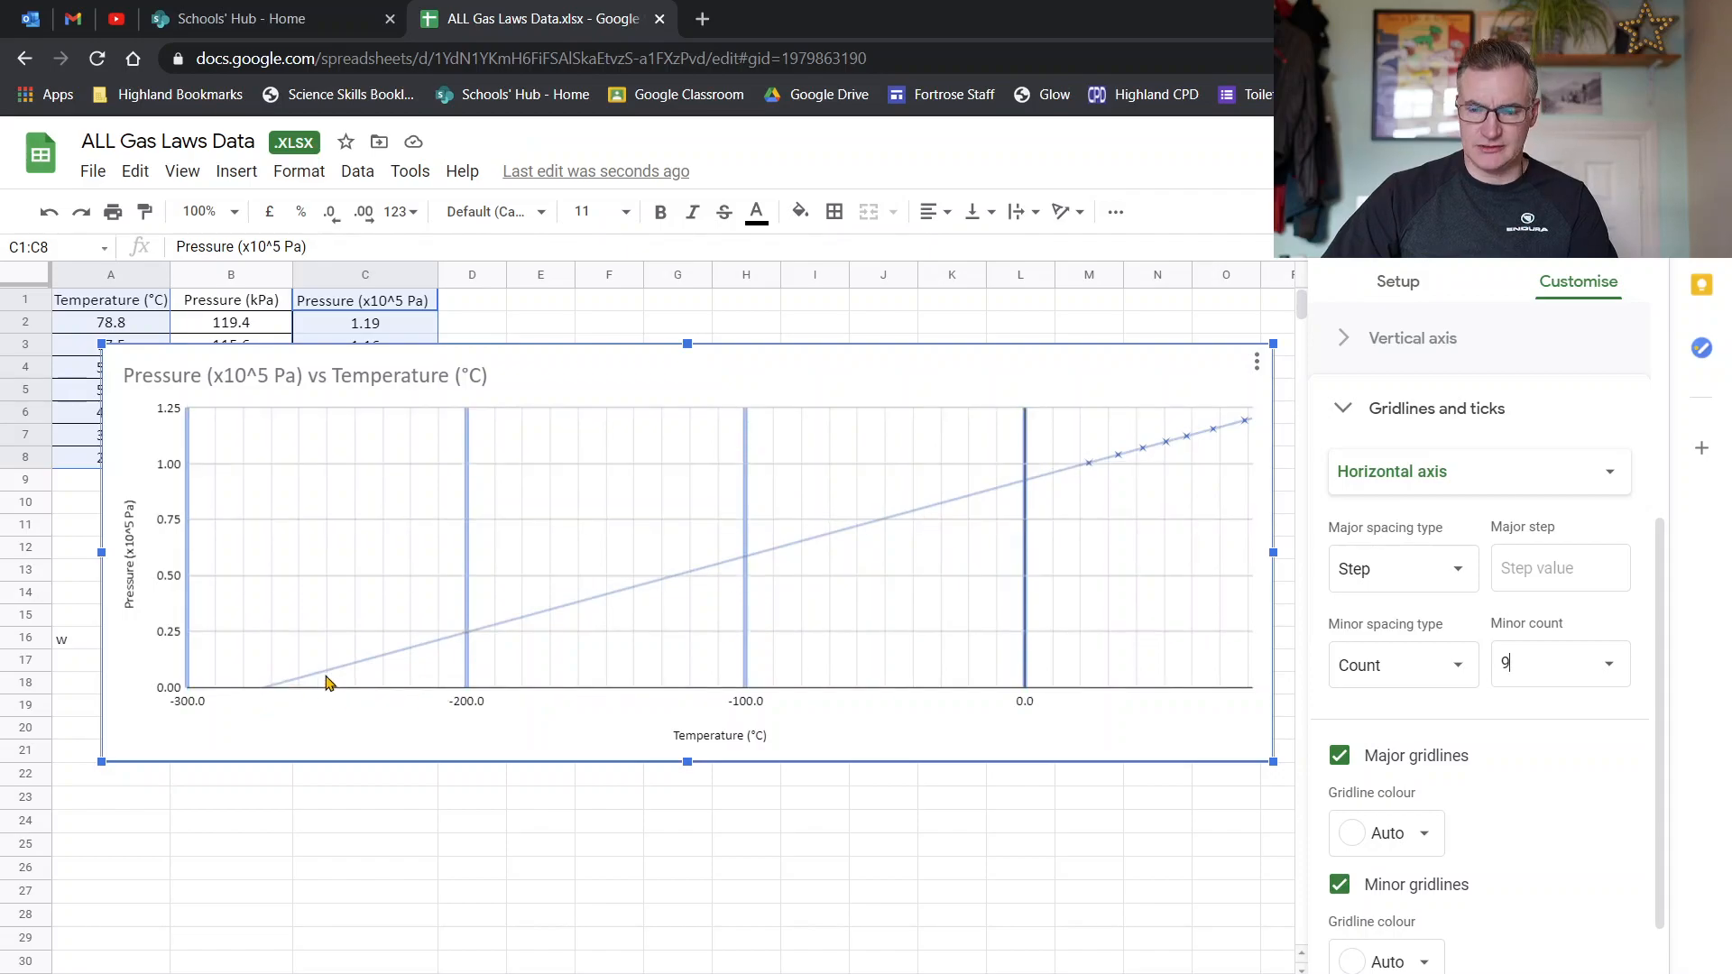
click(1435, 574)
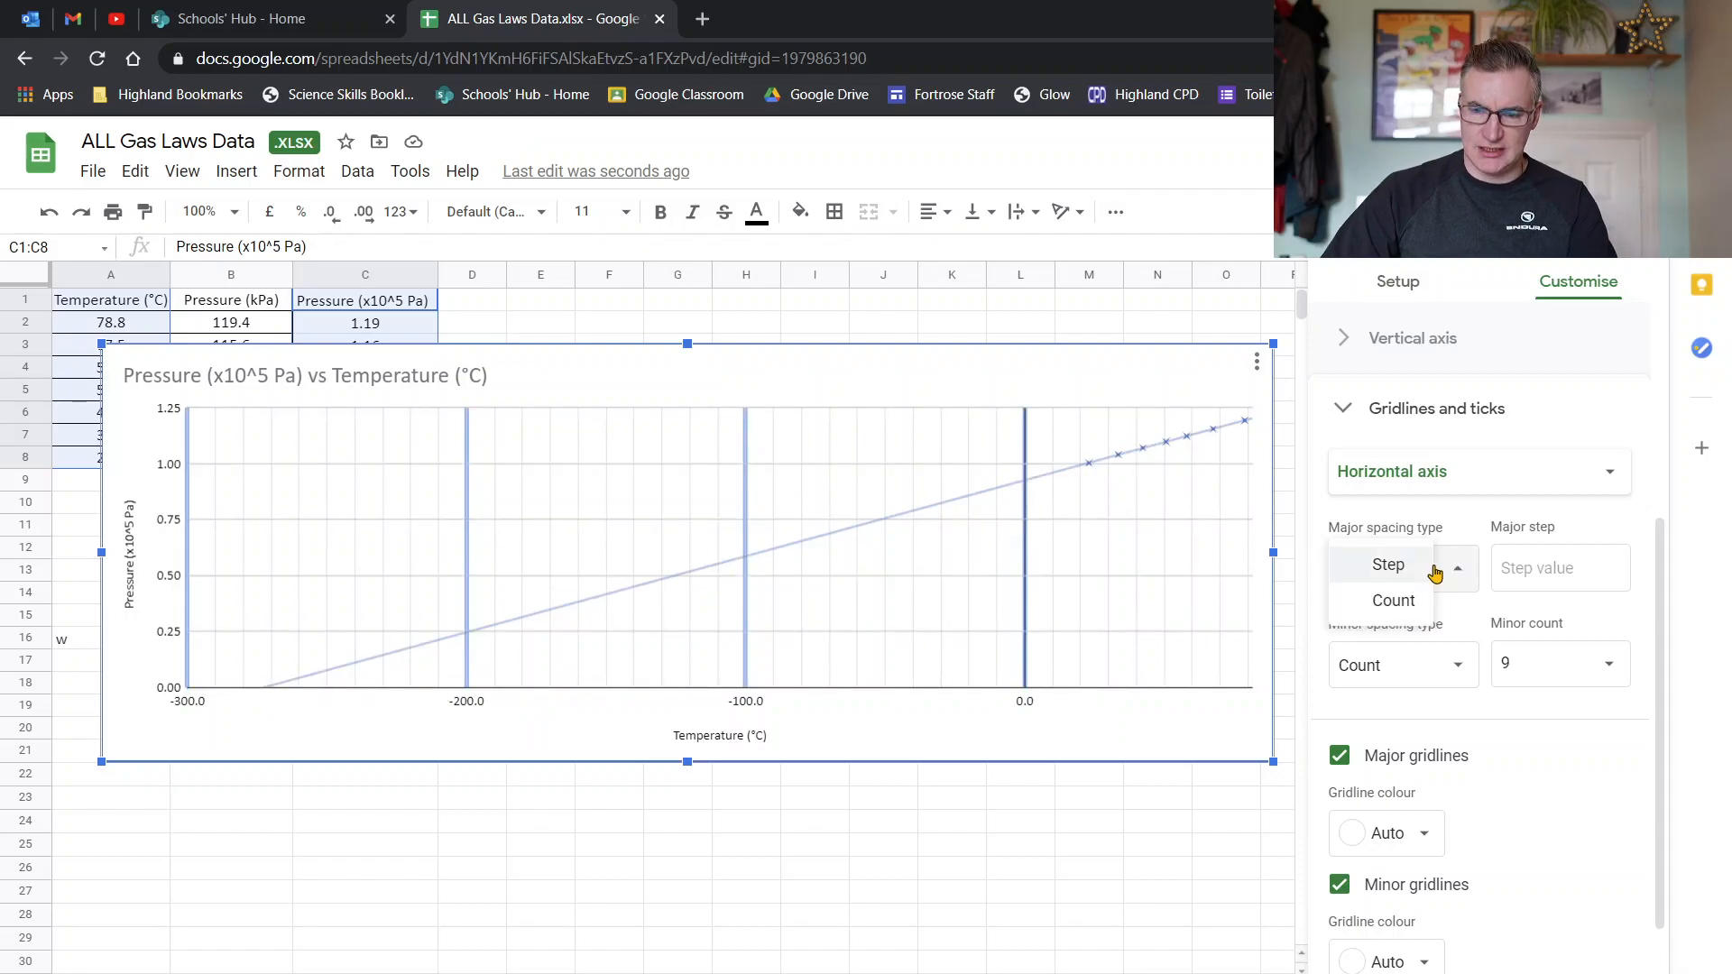
click(1407, 566)
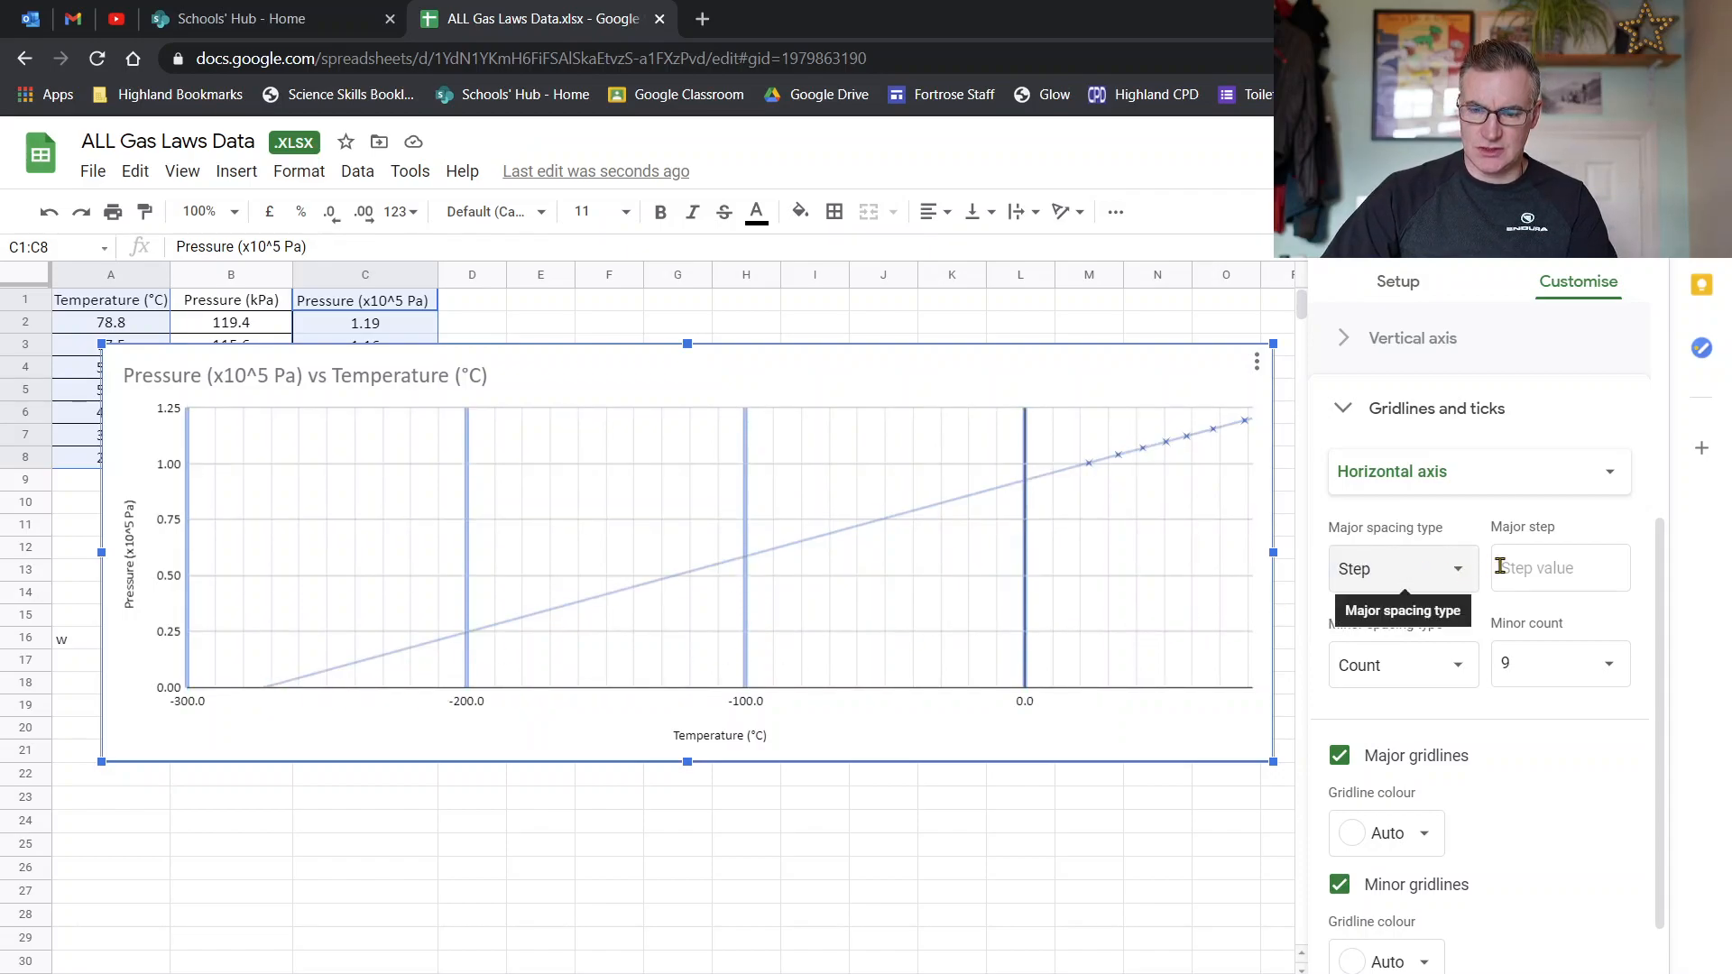
click(1546, 565)
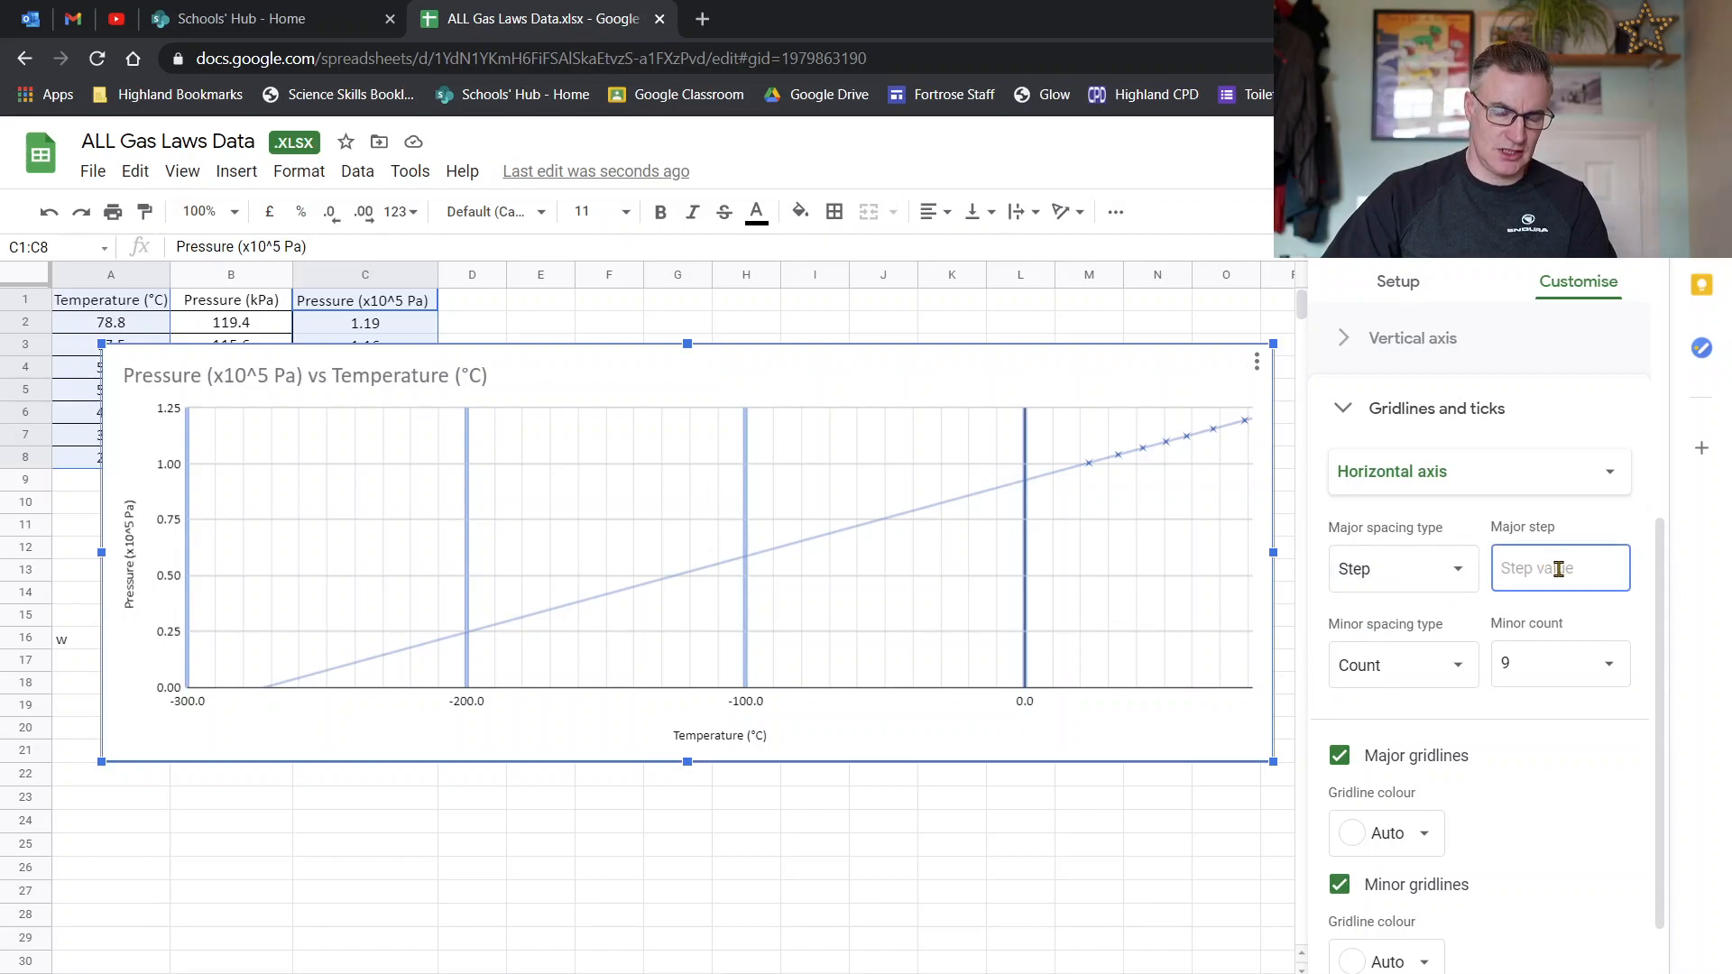
text(20)
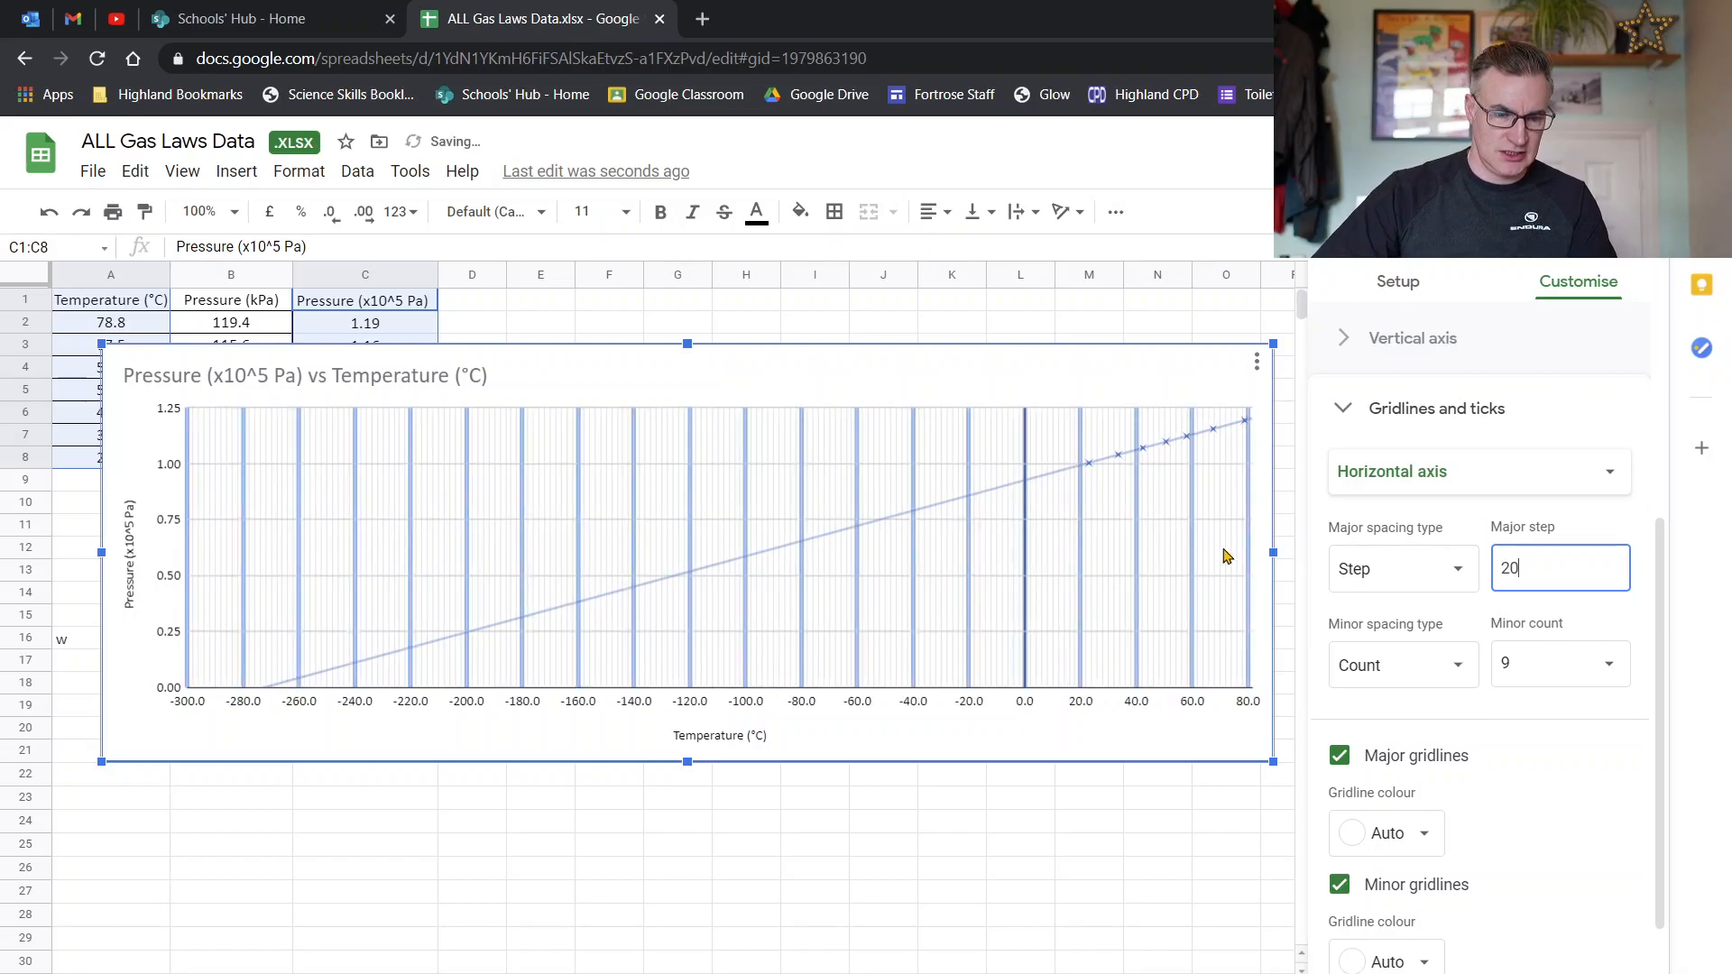
Add minor gridlines with a count of 9 to the vertical axis and deselect the chart.
click(287, 737)
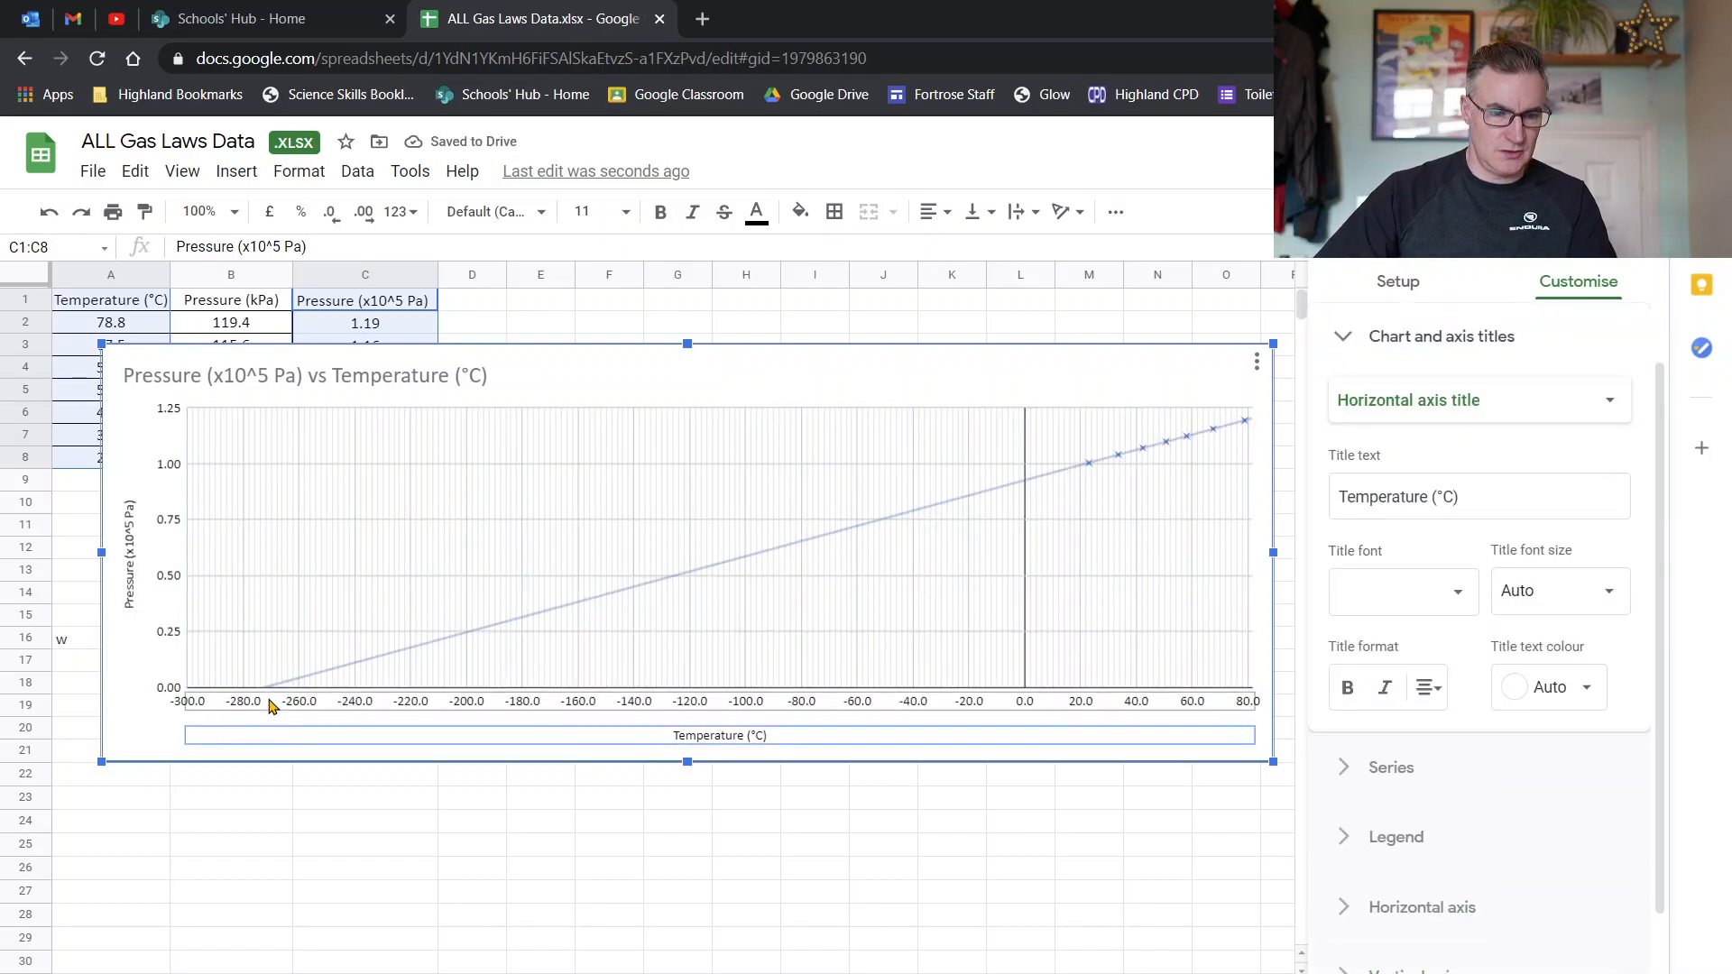
click(282, 637)
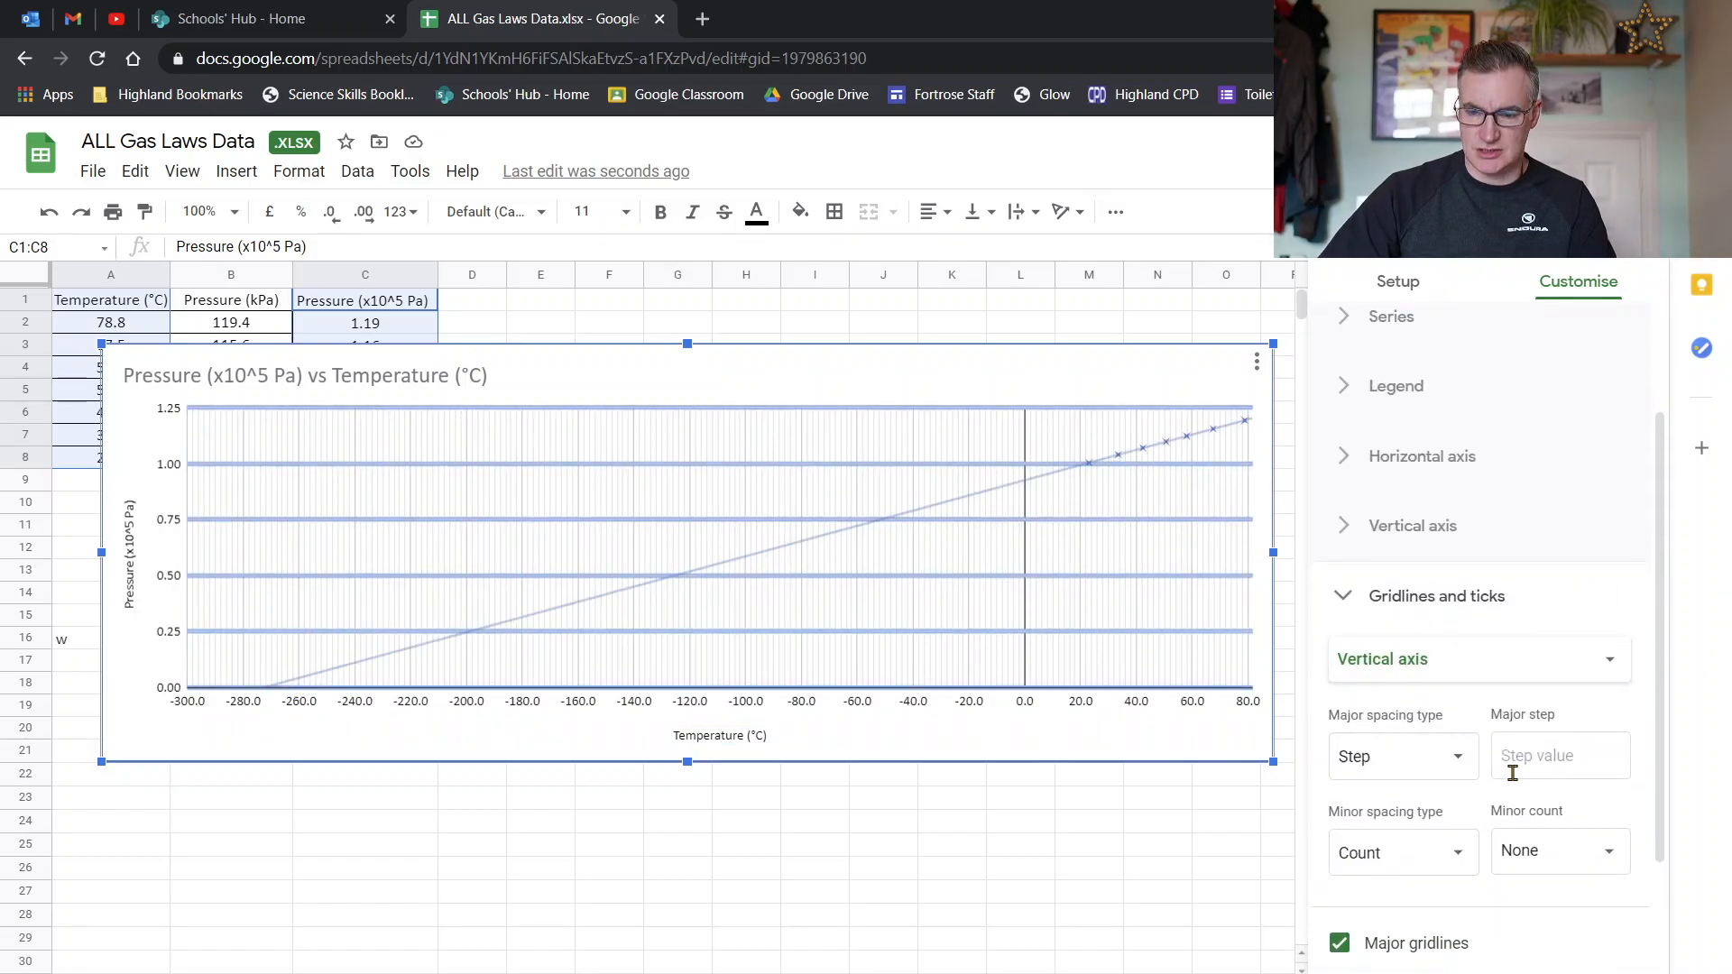
click(1556, 867)
click(1544, 773)
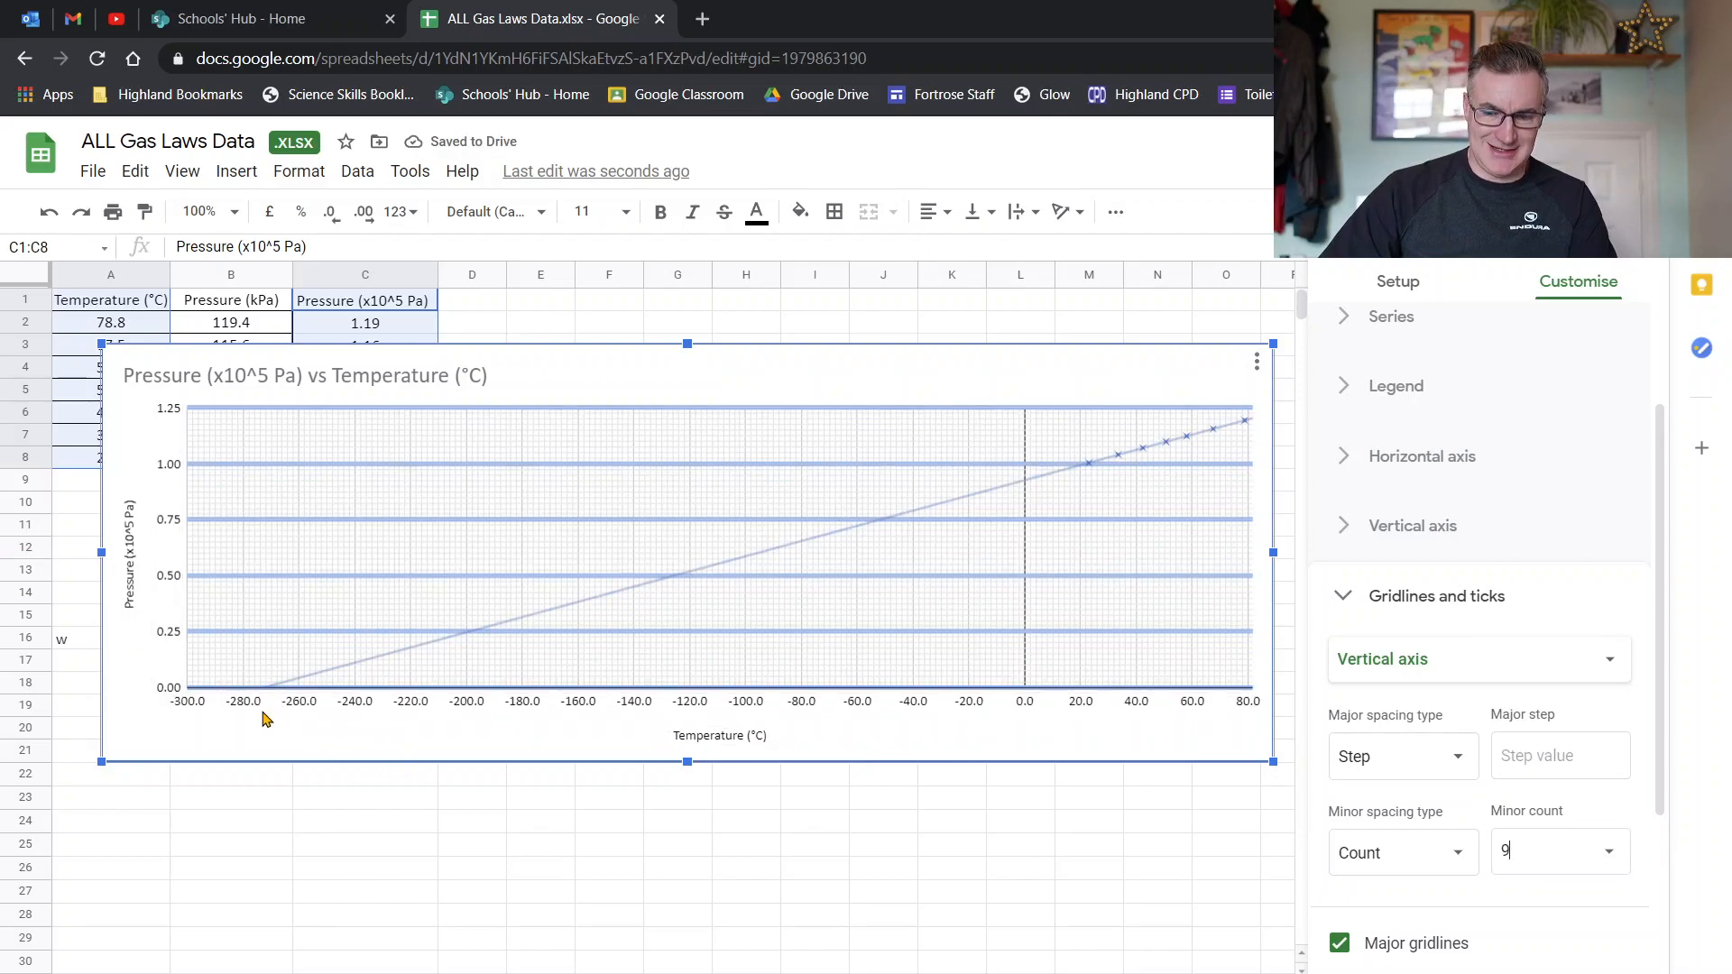
click(267, 834)
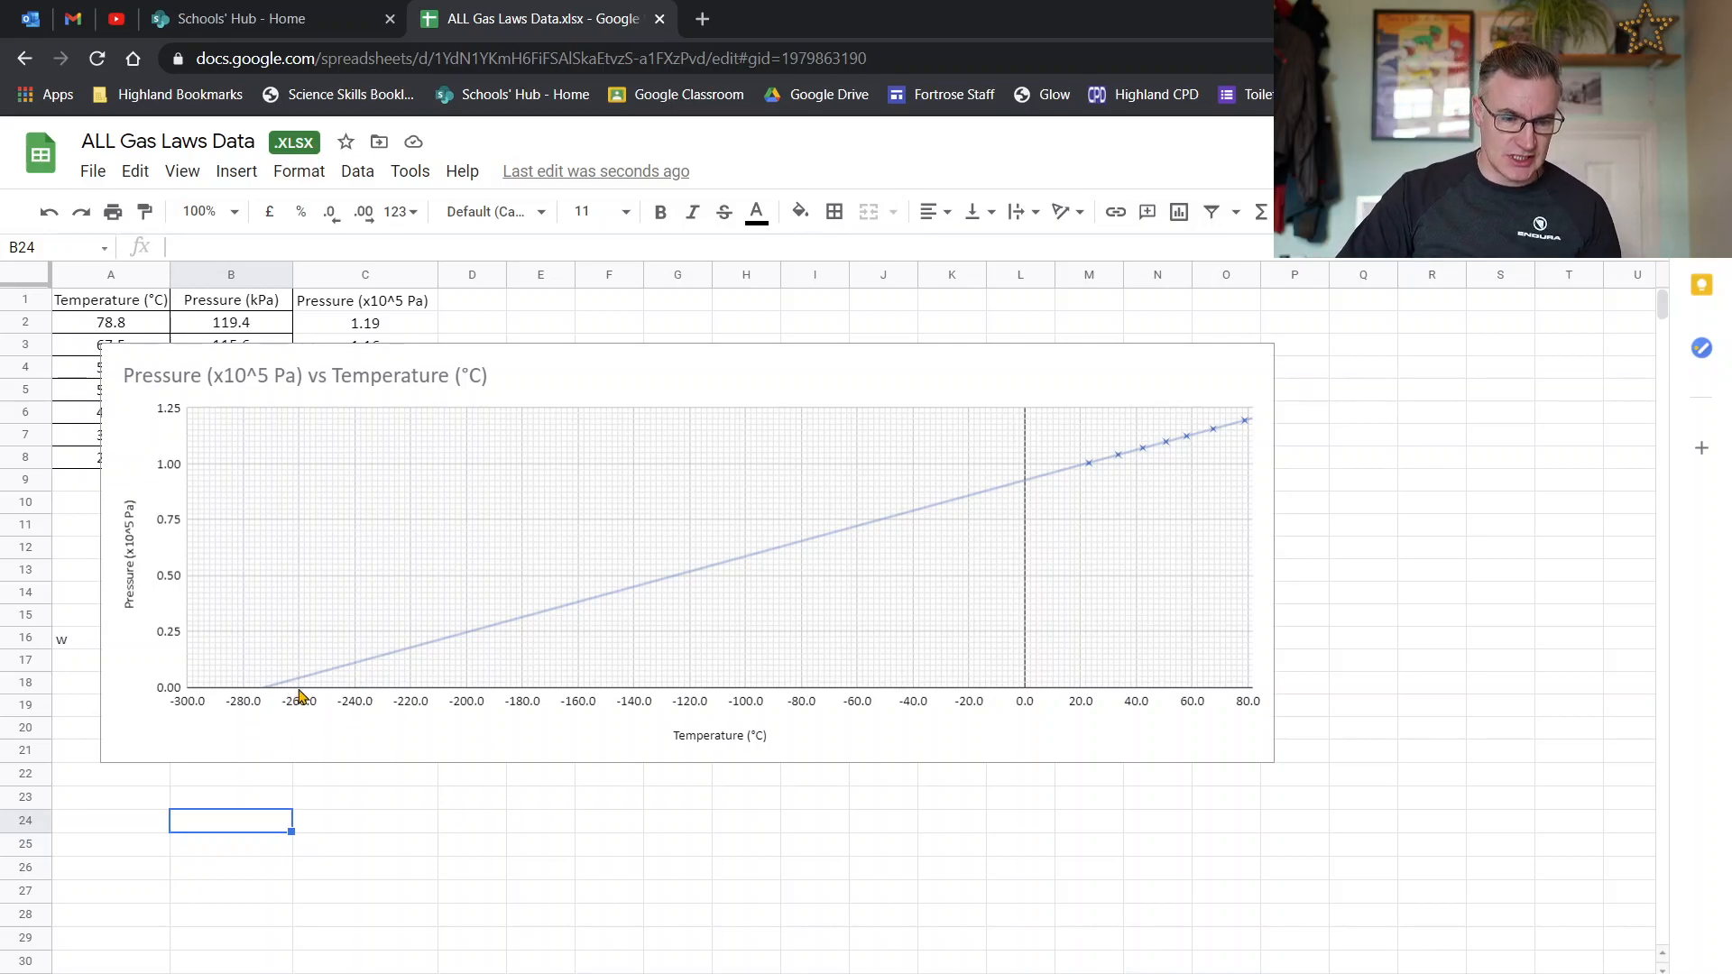
Zoom the sheet to 200% and try a custom 400% zoom to examine where the trend line meets the temperature axis.
click(233, 211)
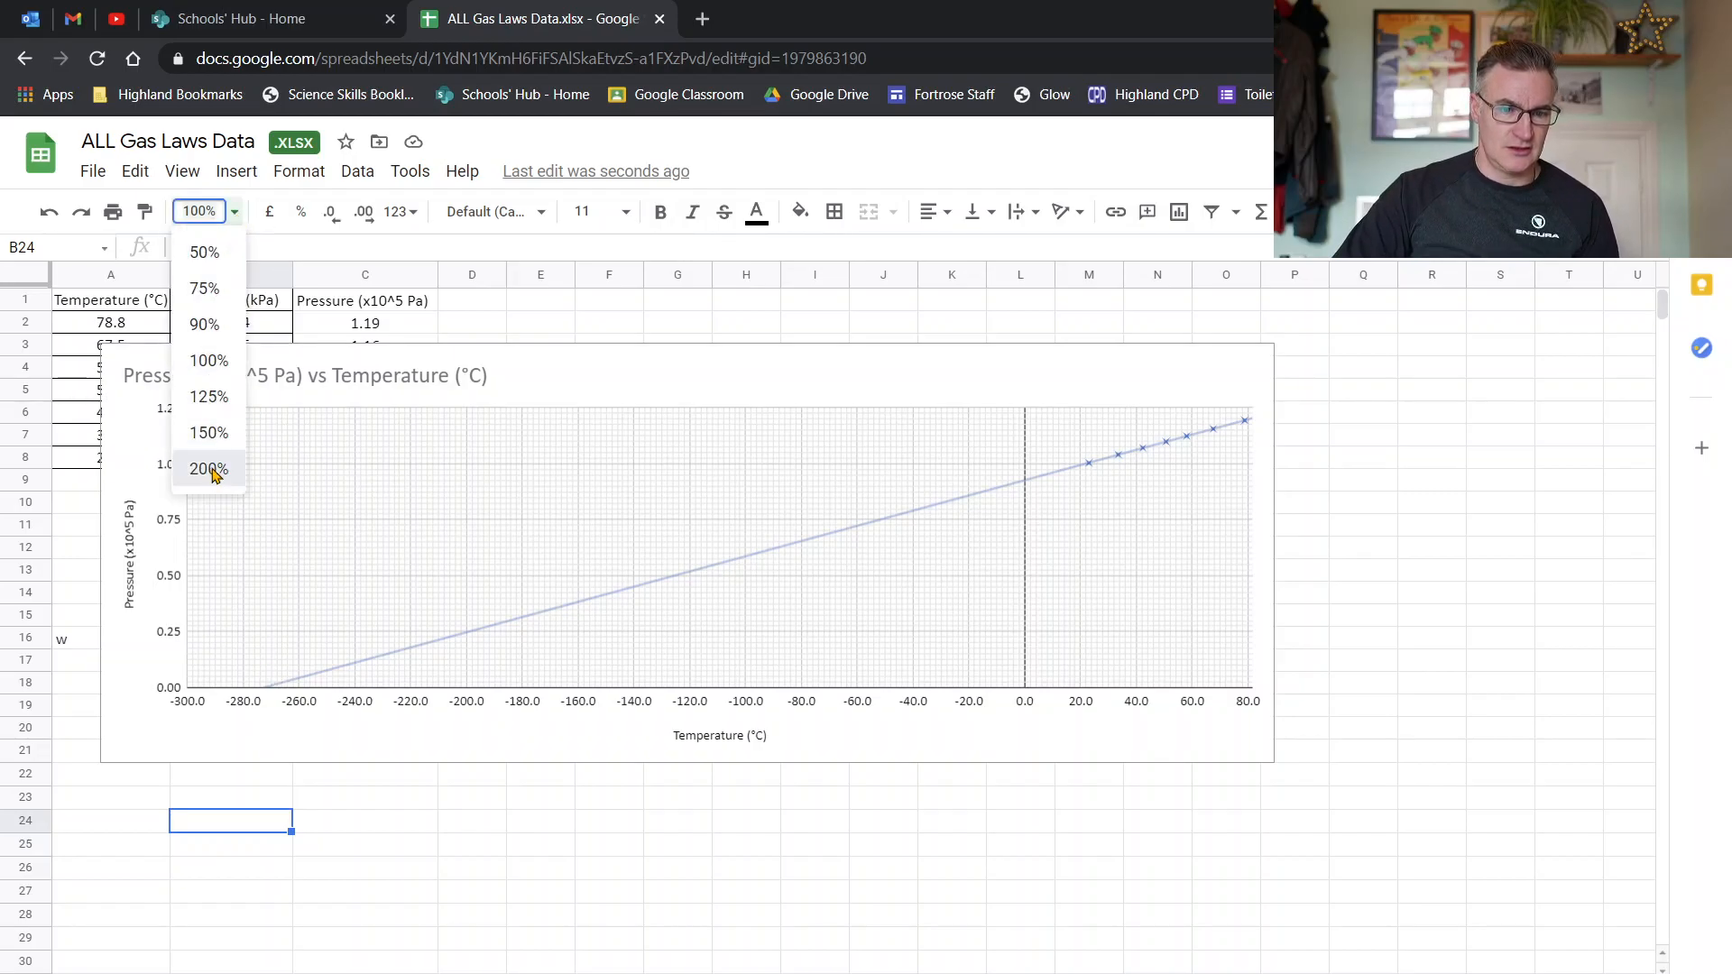
click(217, 471)
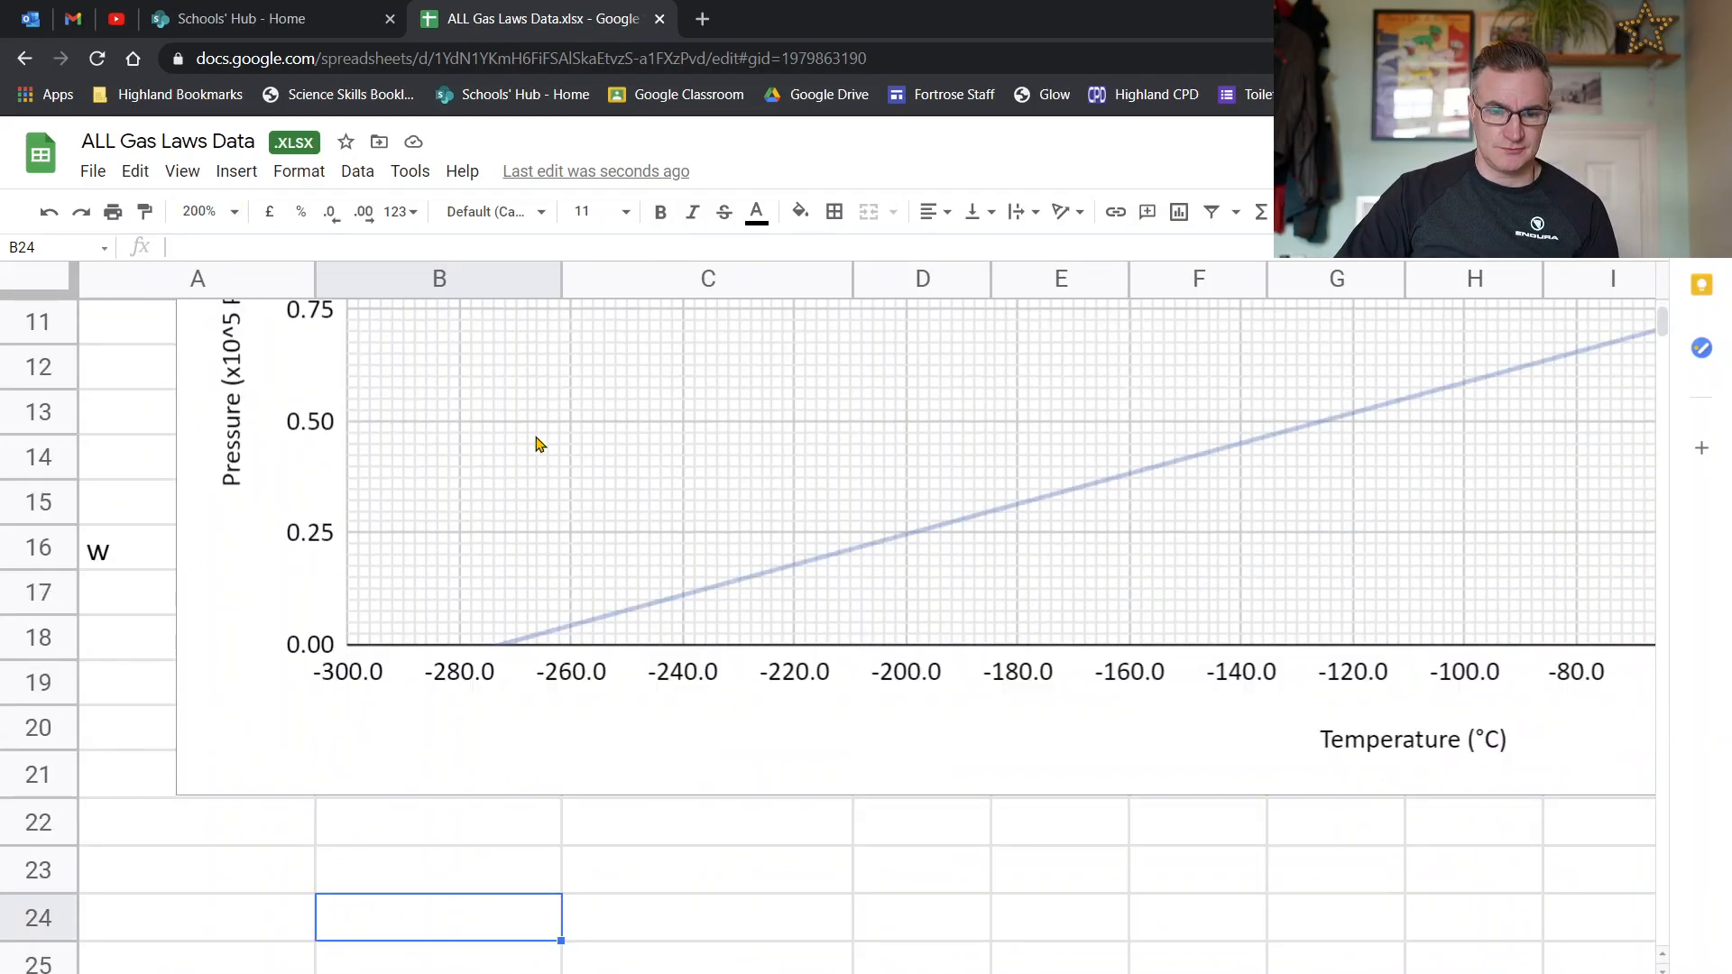
click(234, 213)
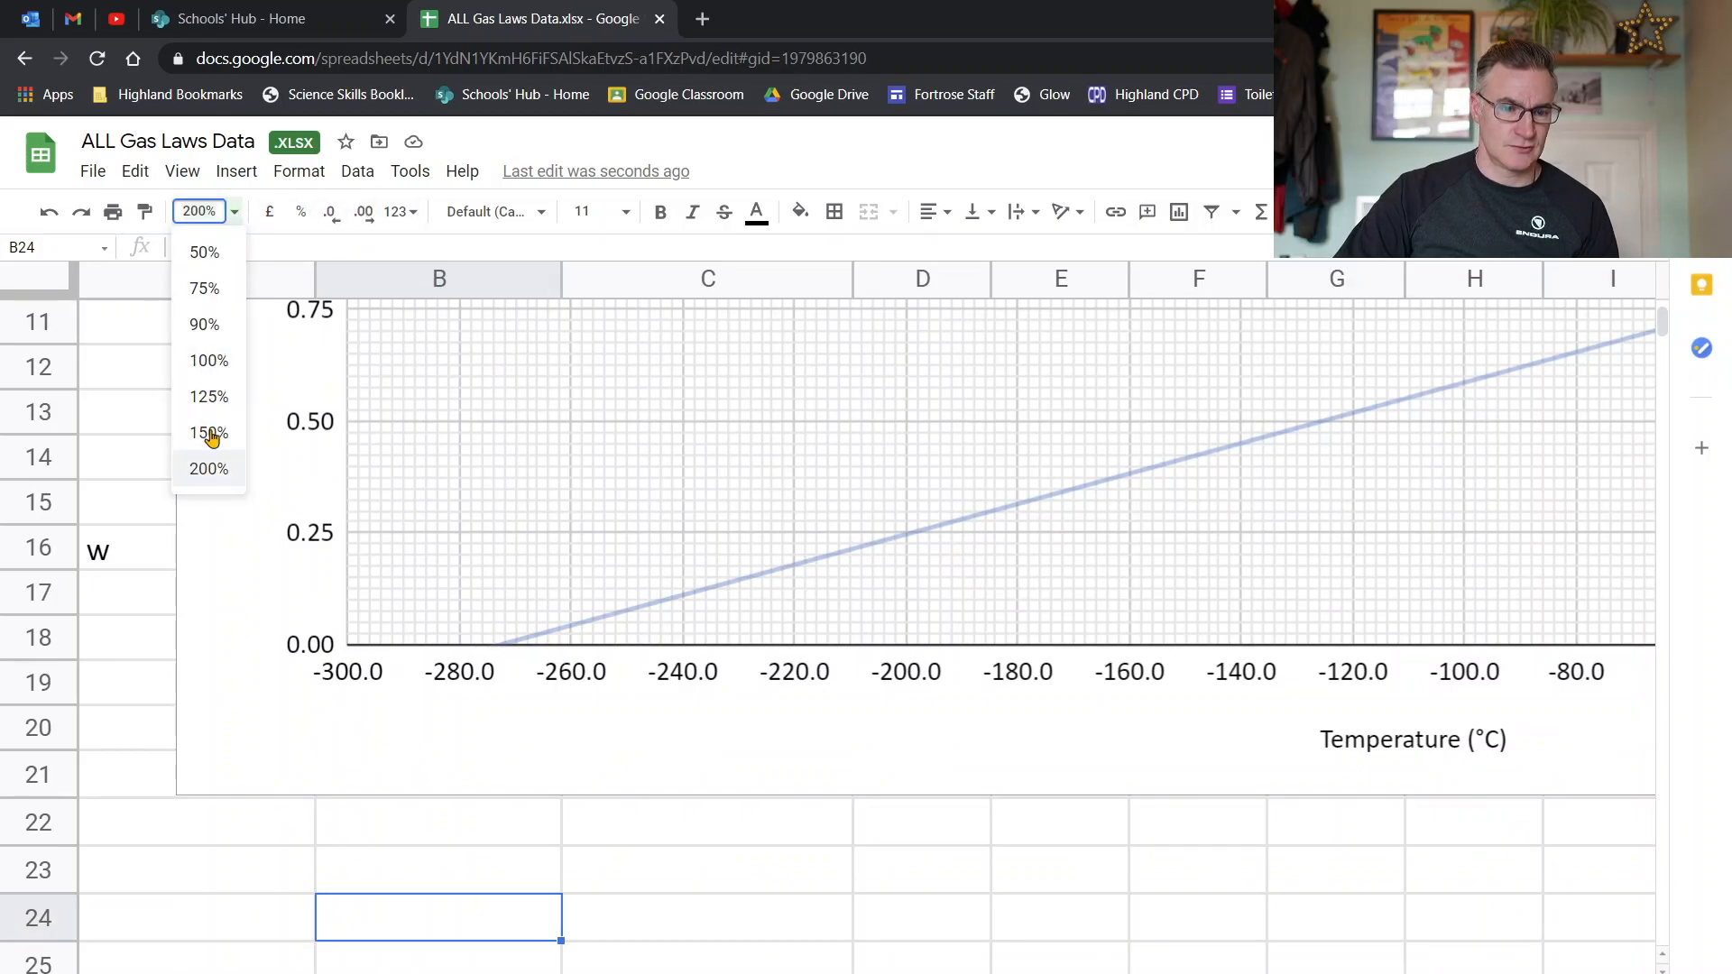
click(190, 210)
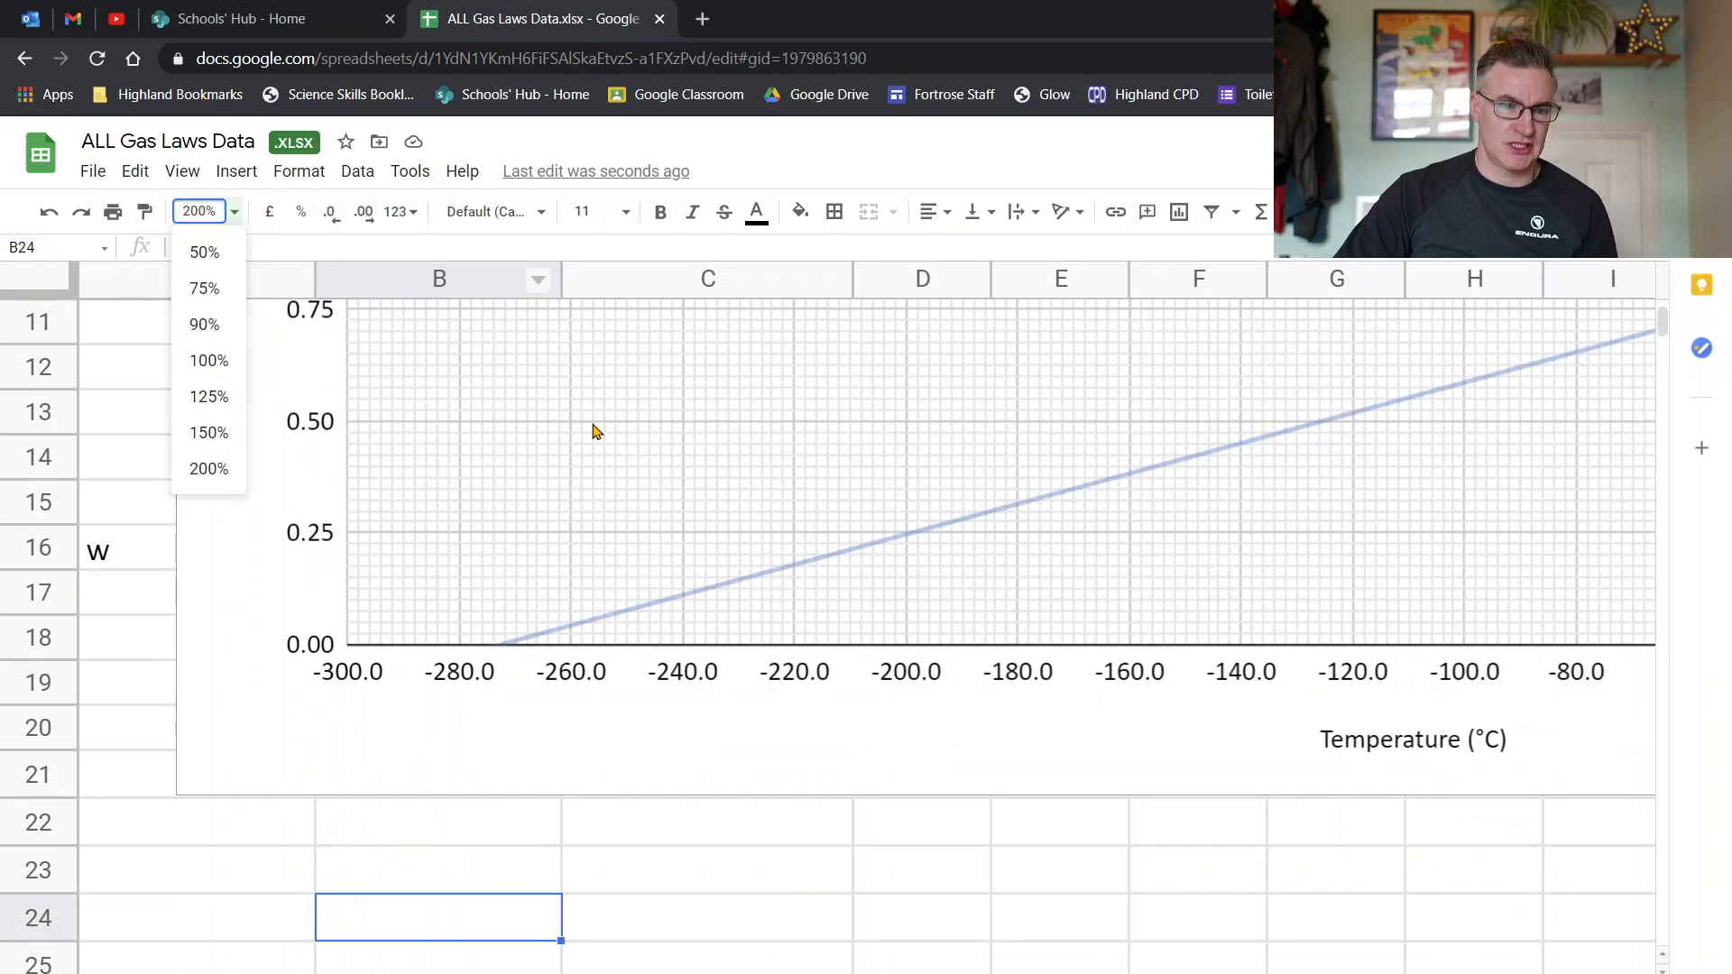
key(BackSpace)
text(2)
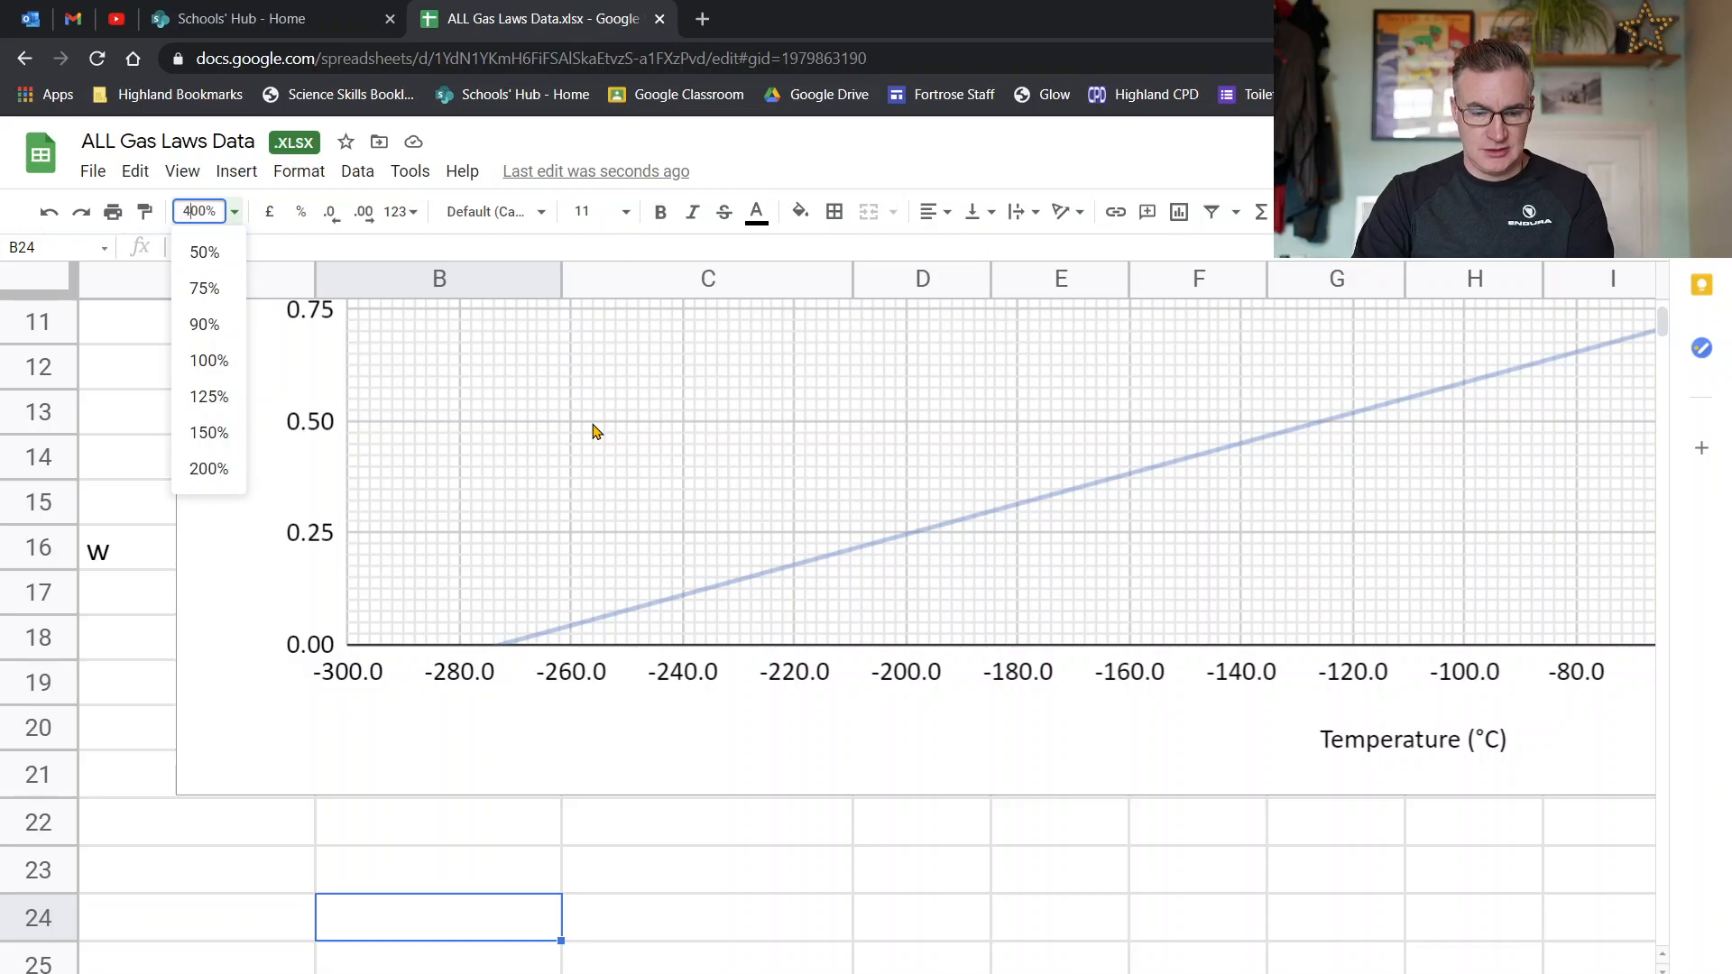
key(Return)
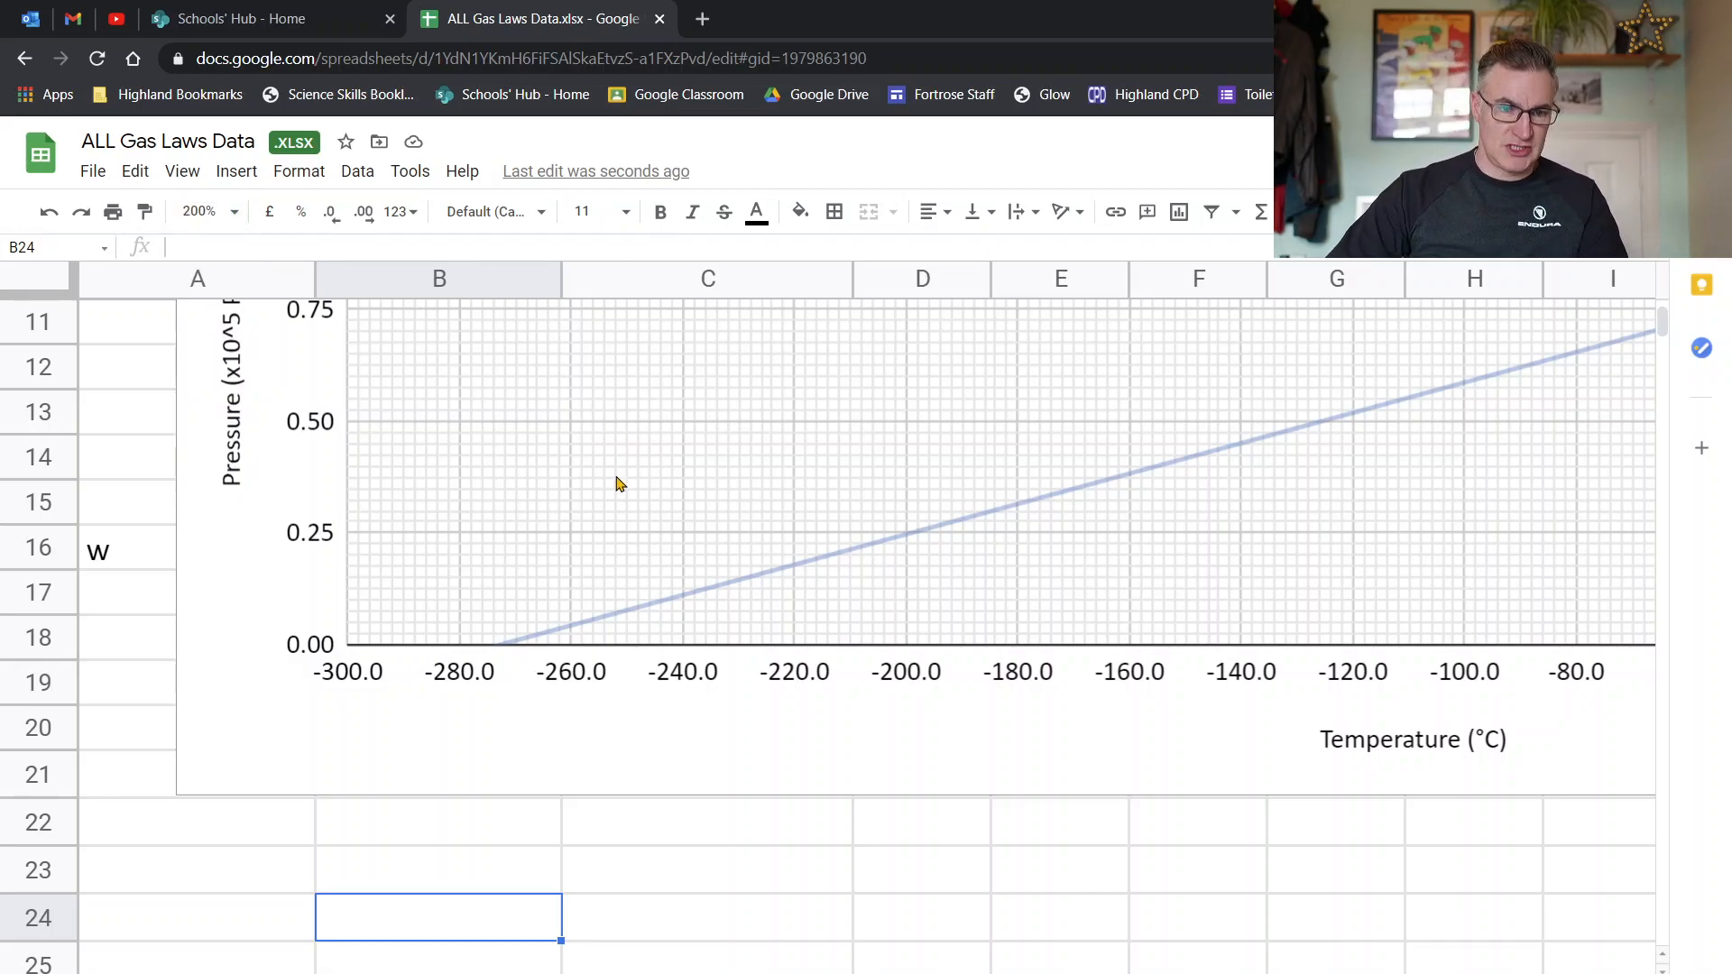
Narrow the chart from its left edge so that it starts in column F, and return the sheet zoom to 100%.
scroll(592, 672, down, 2)
scroll(596, 642, up, 1)
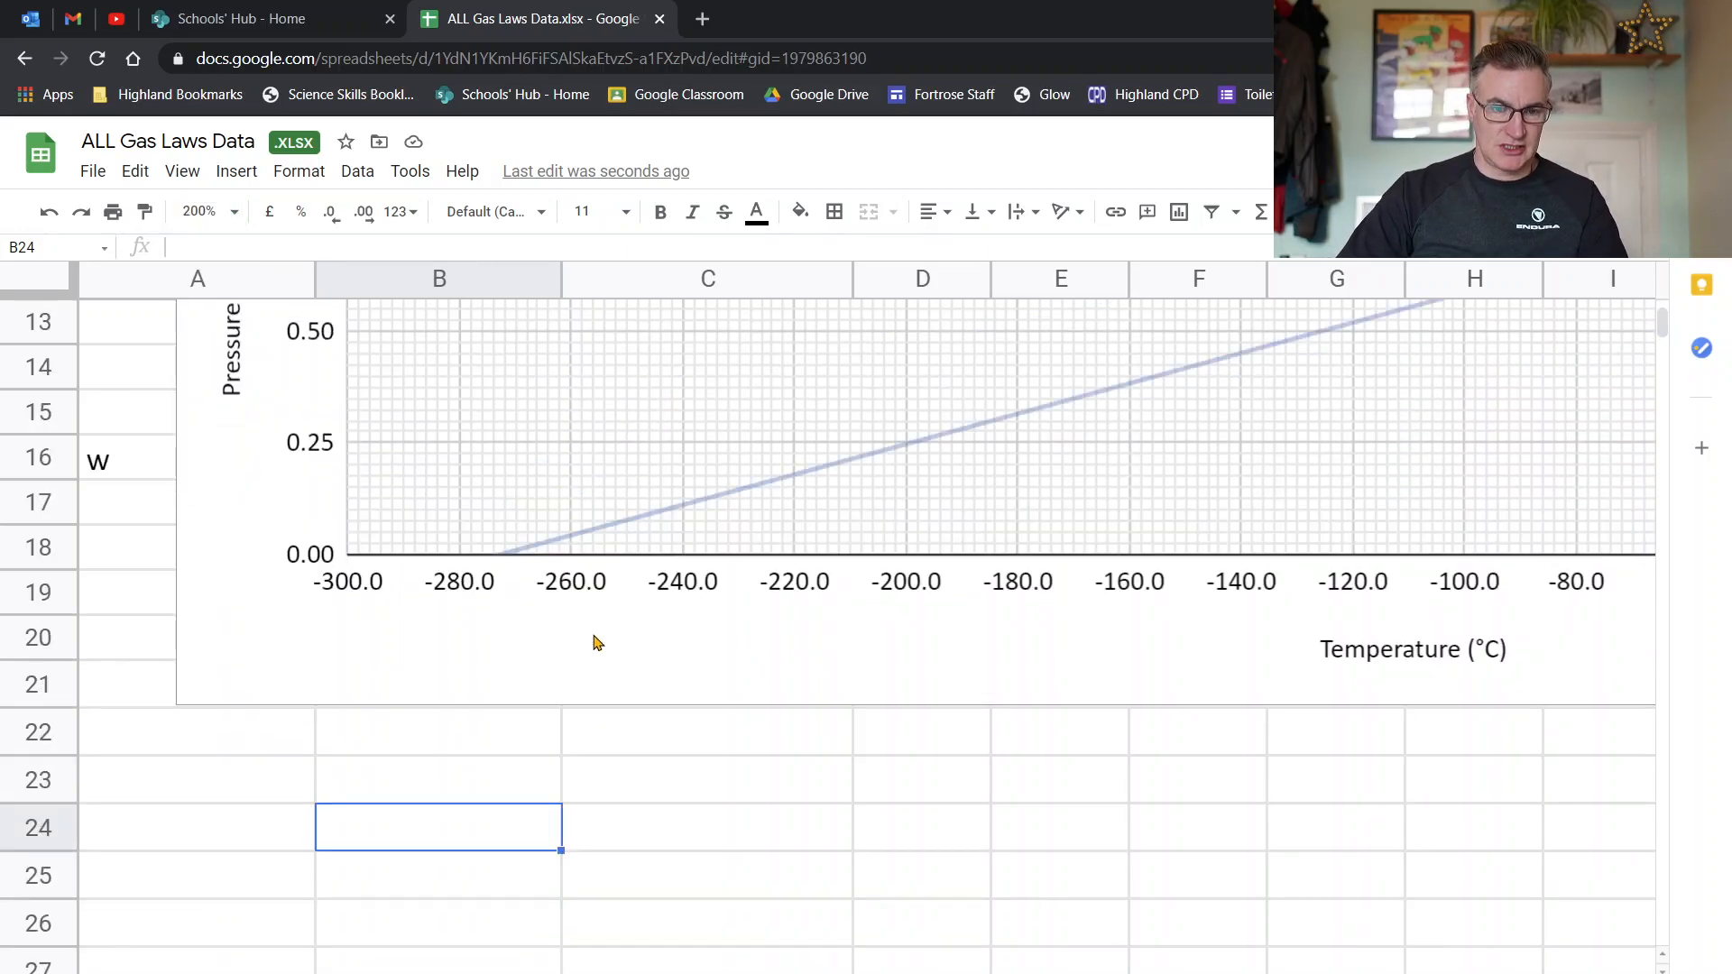
click(517, 558)
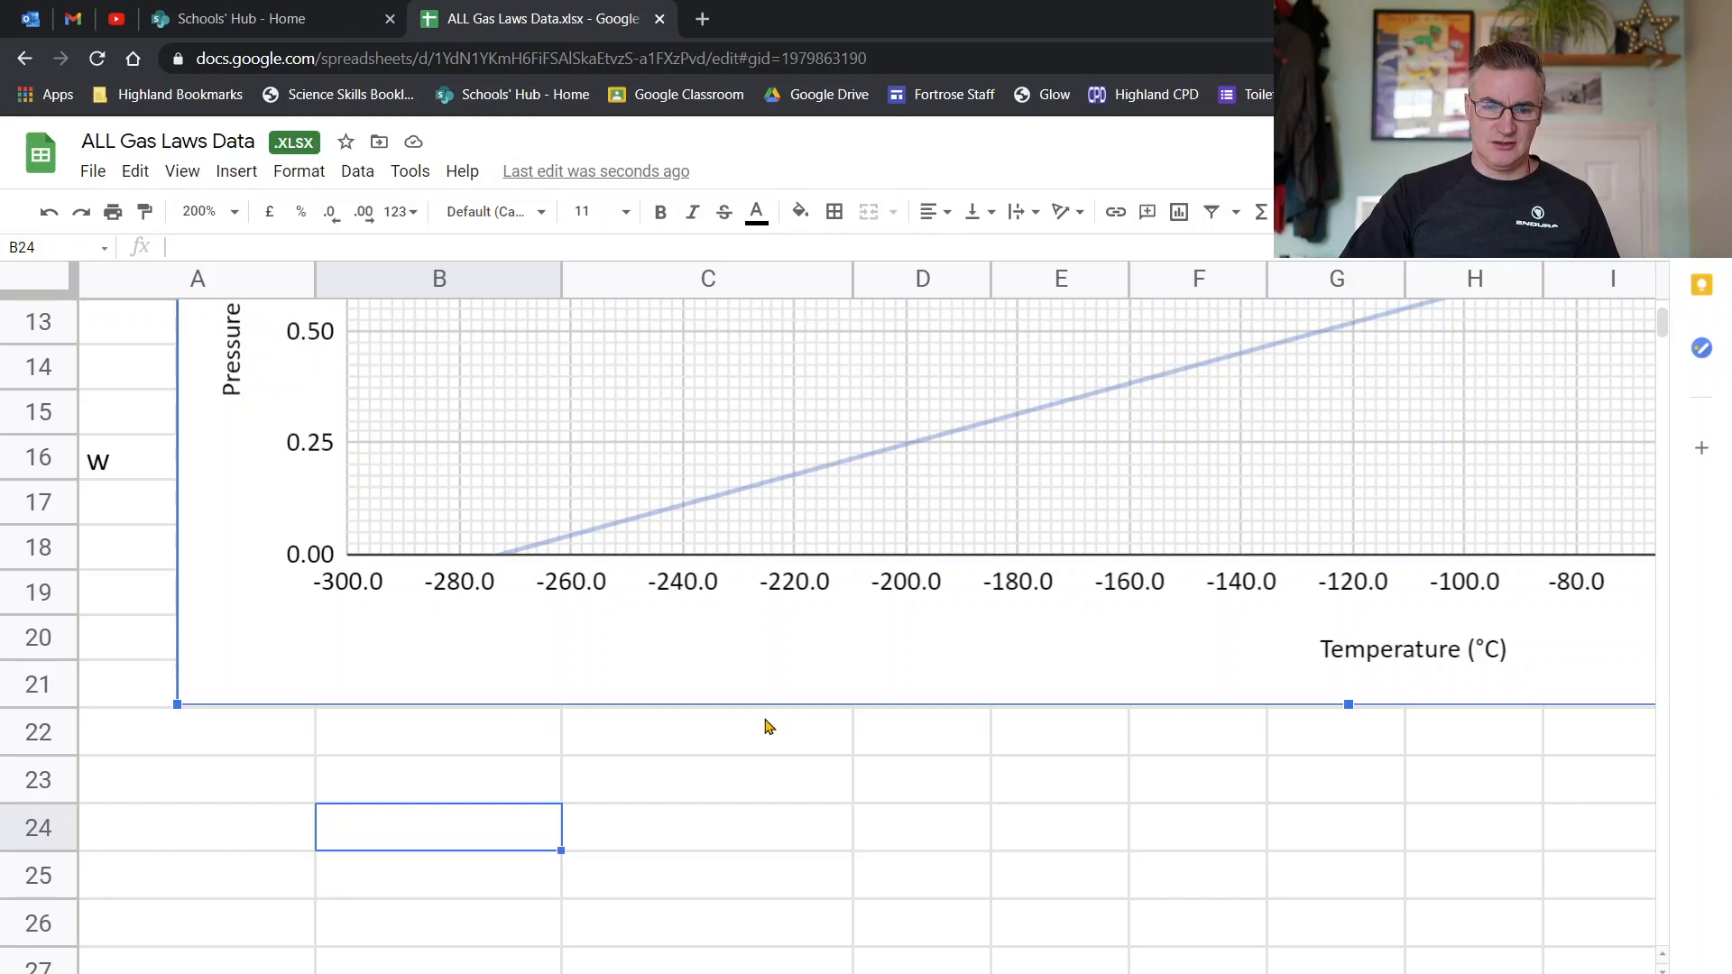
scroll(675, 737, up, 3)
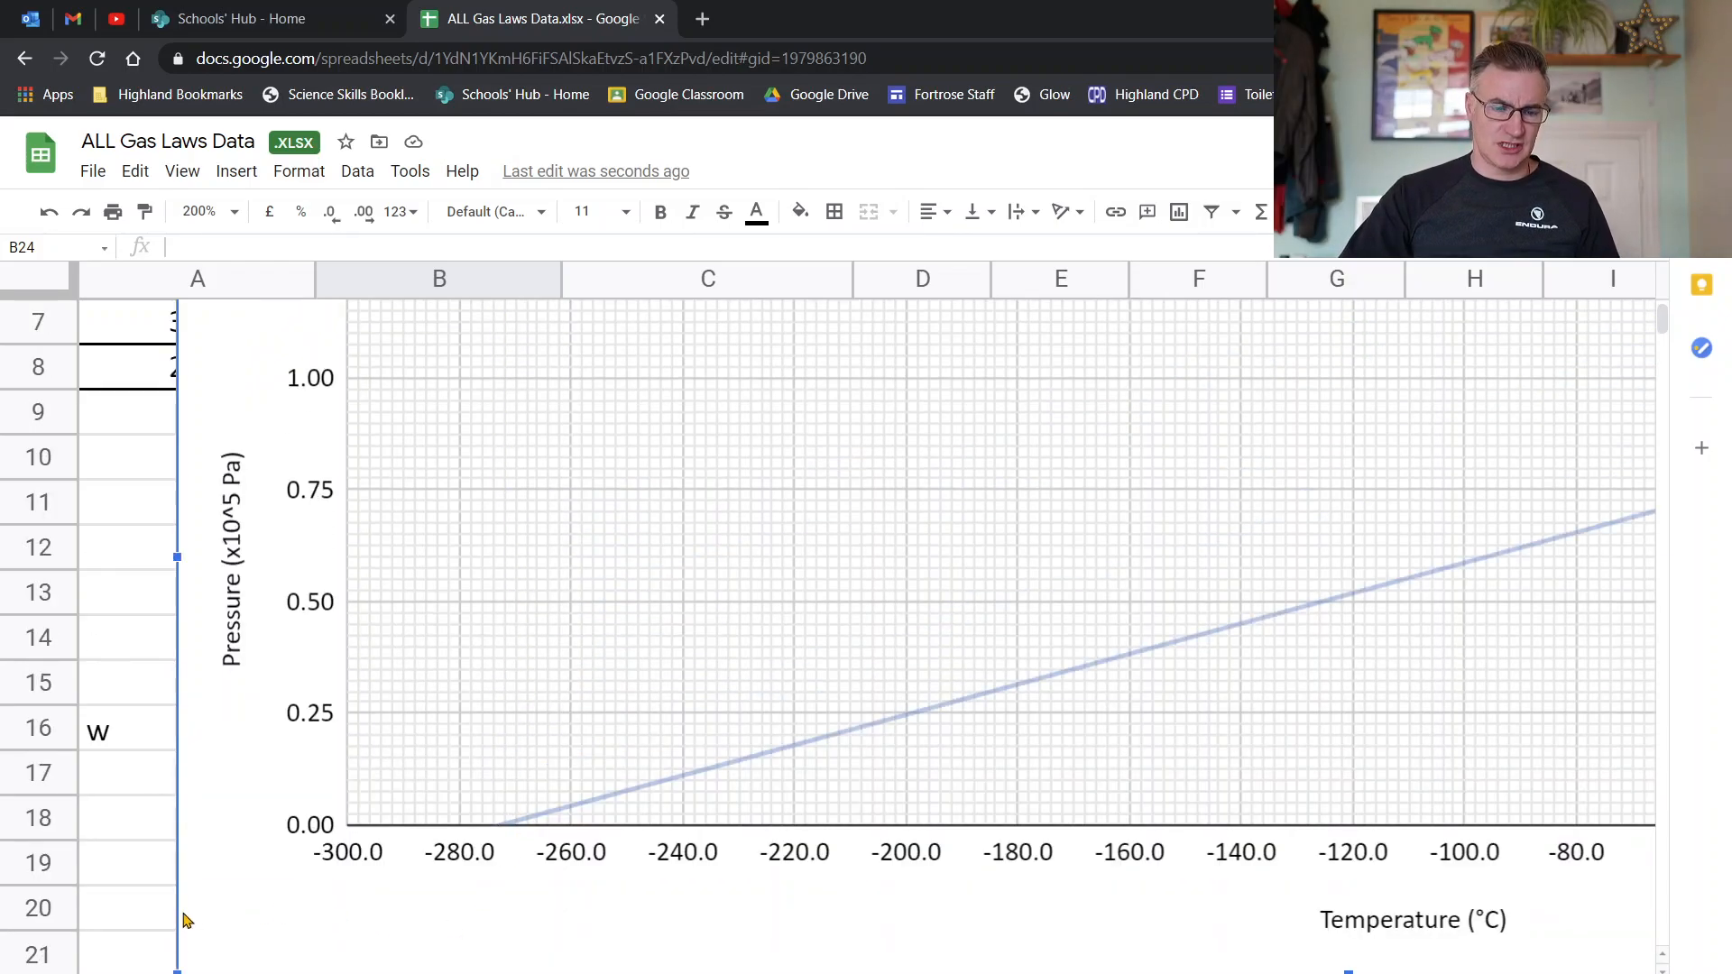
drag(177, 557, 1240, 571)
scroll(804, 587, up, 3)
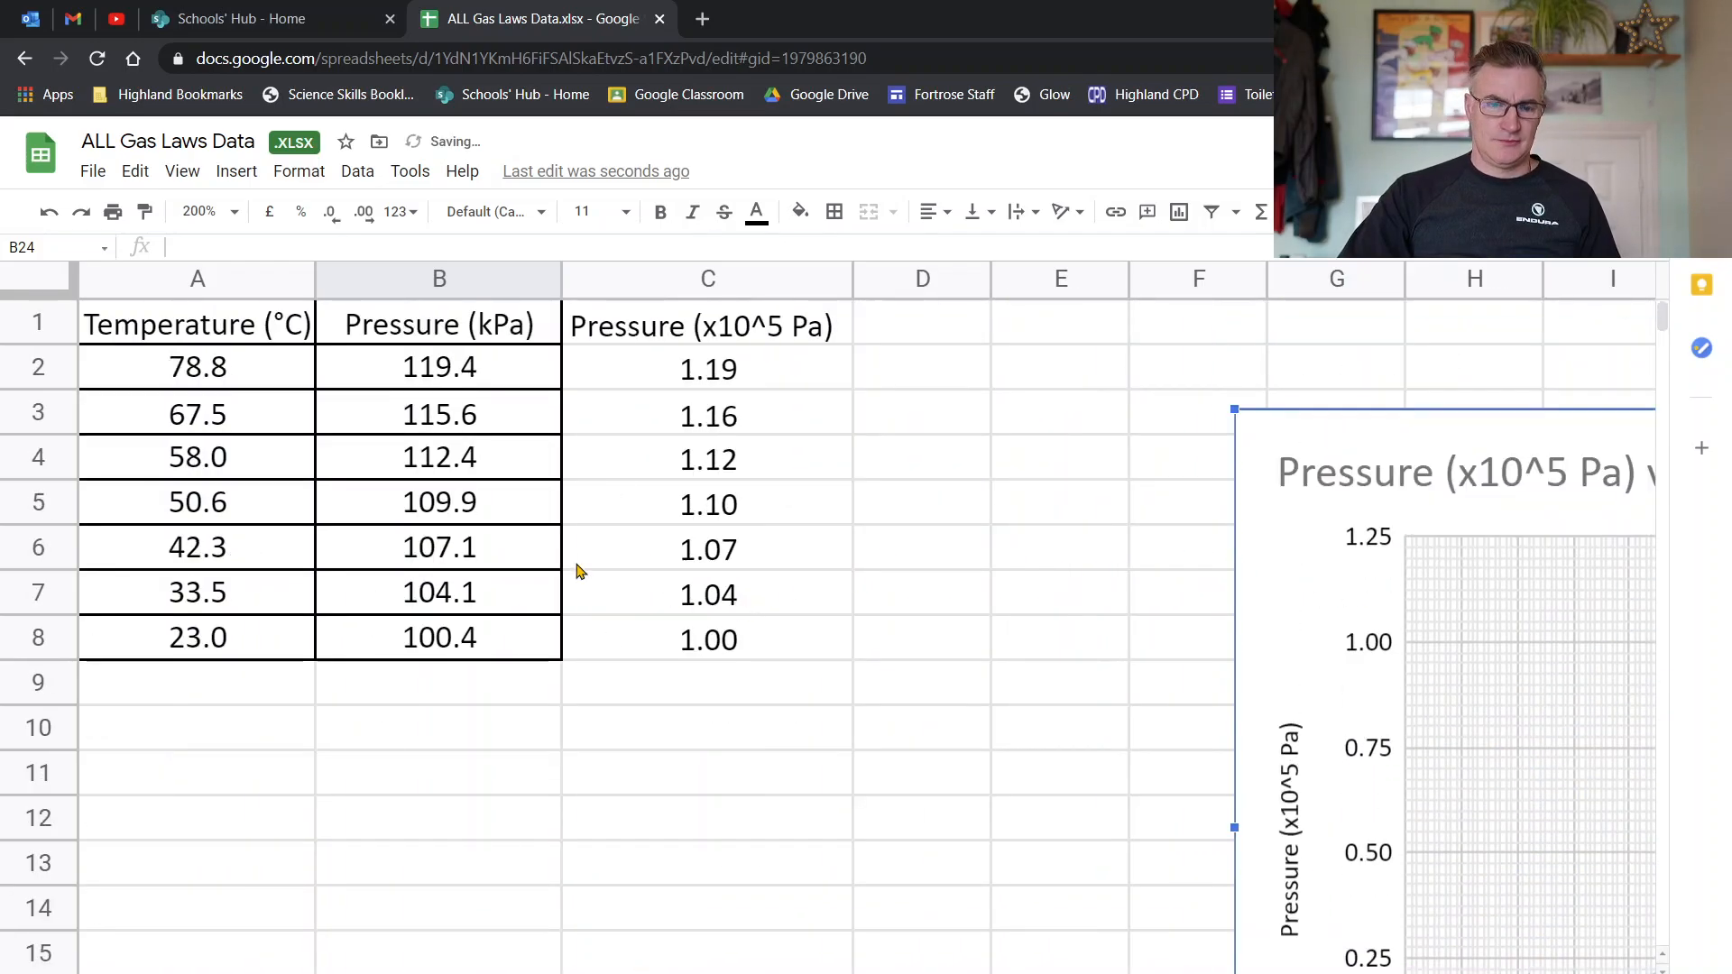
click(236, 223)
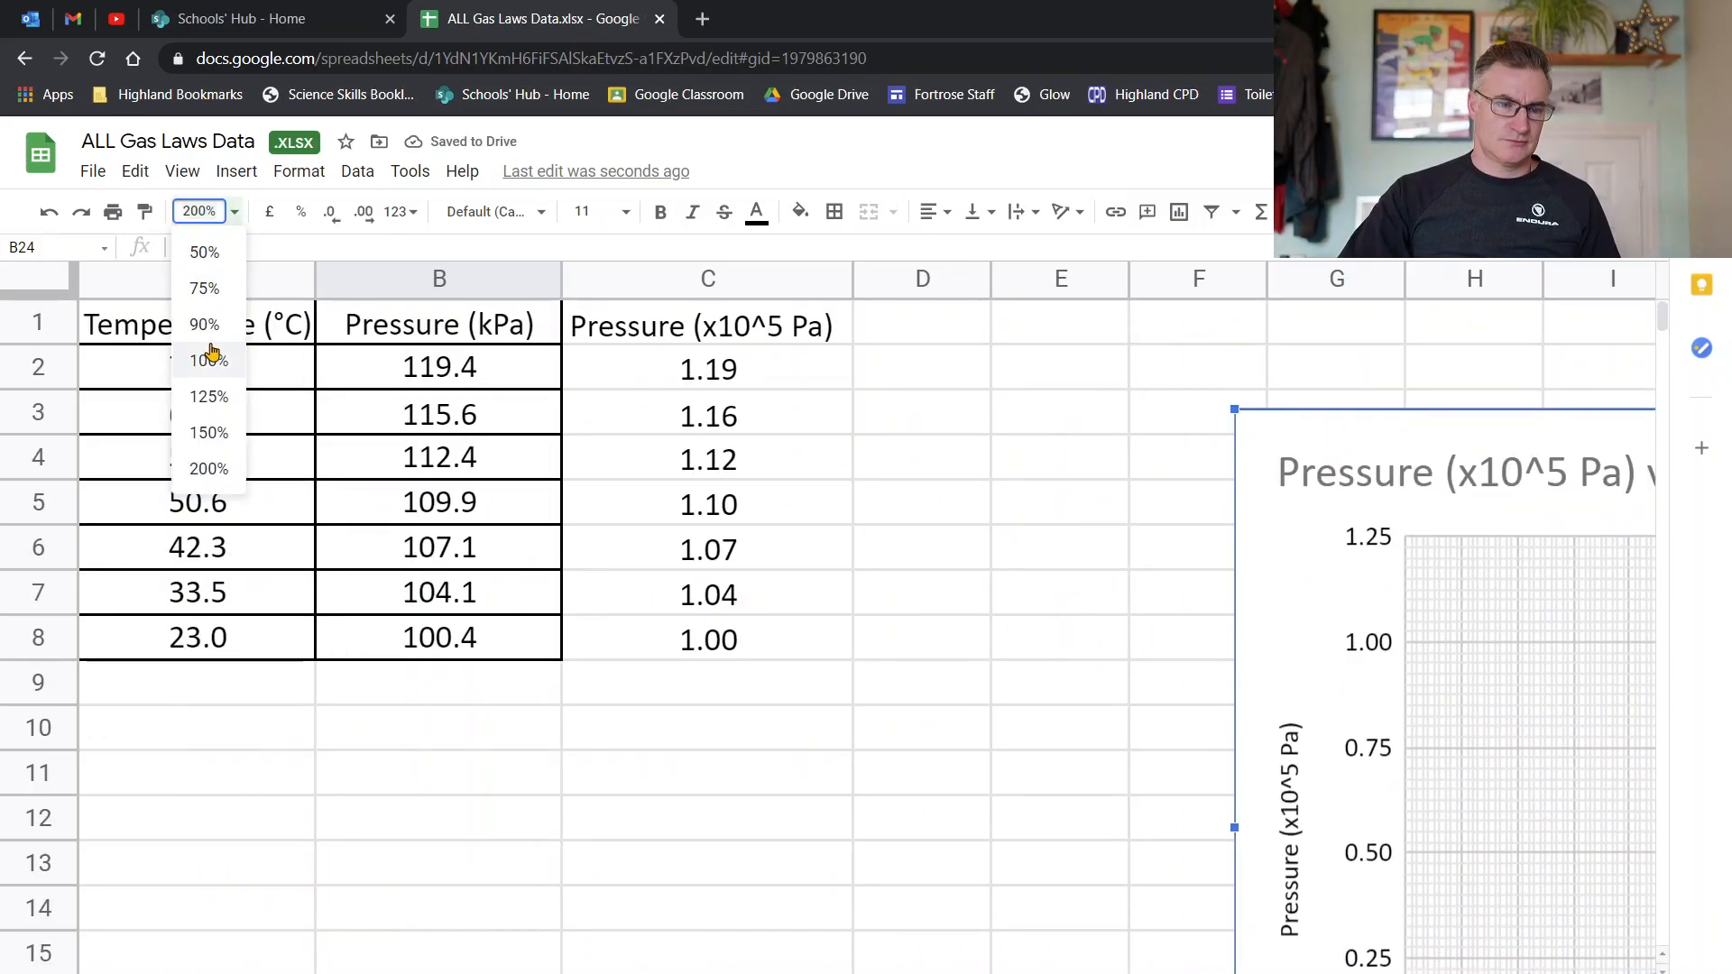
click(210, 359)
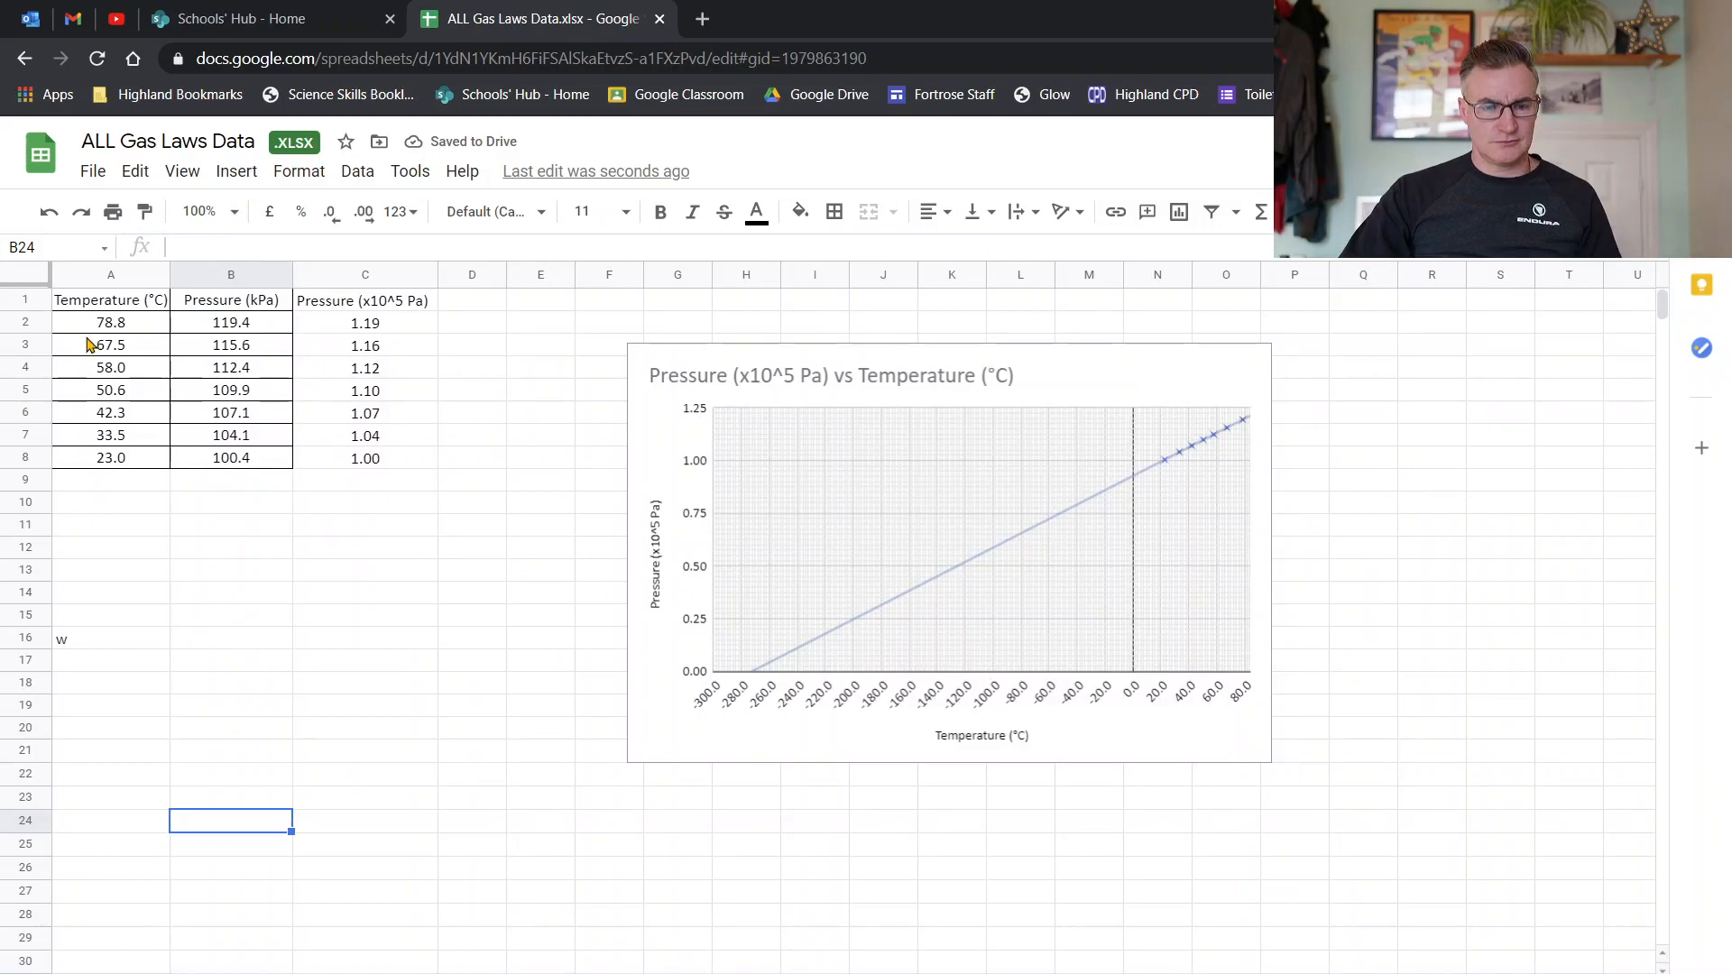
Insert an empty column before column A and copy the Temperature (°C) heading into cell A1.
right_click(111, 276)
click(201, 394)
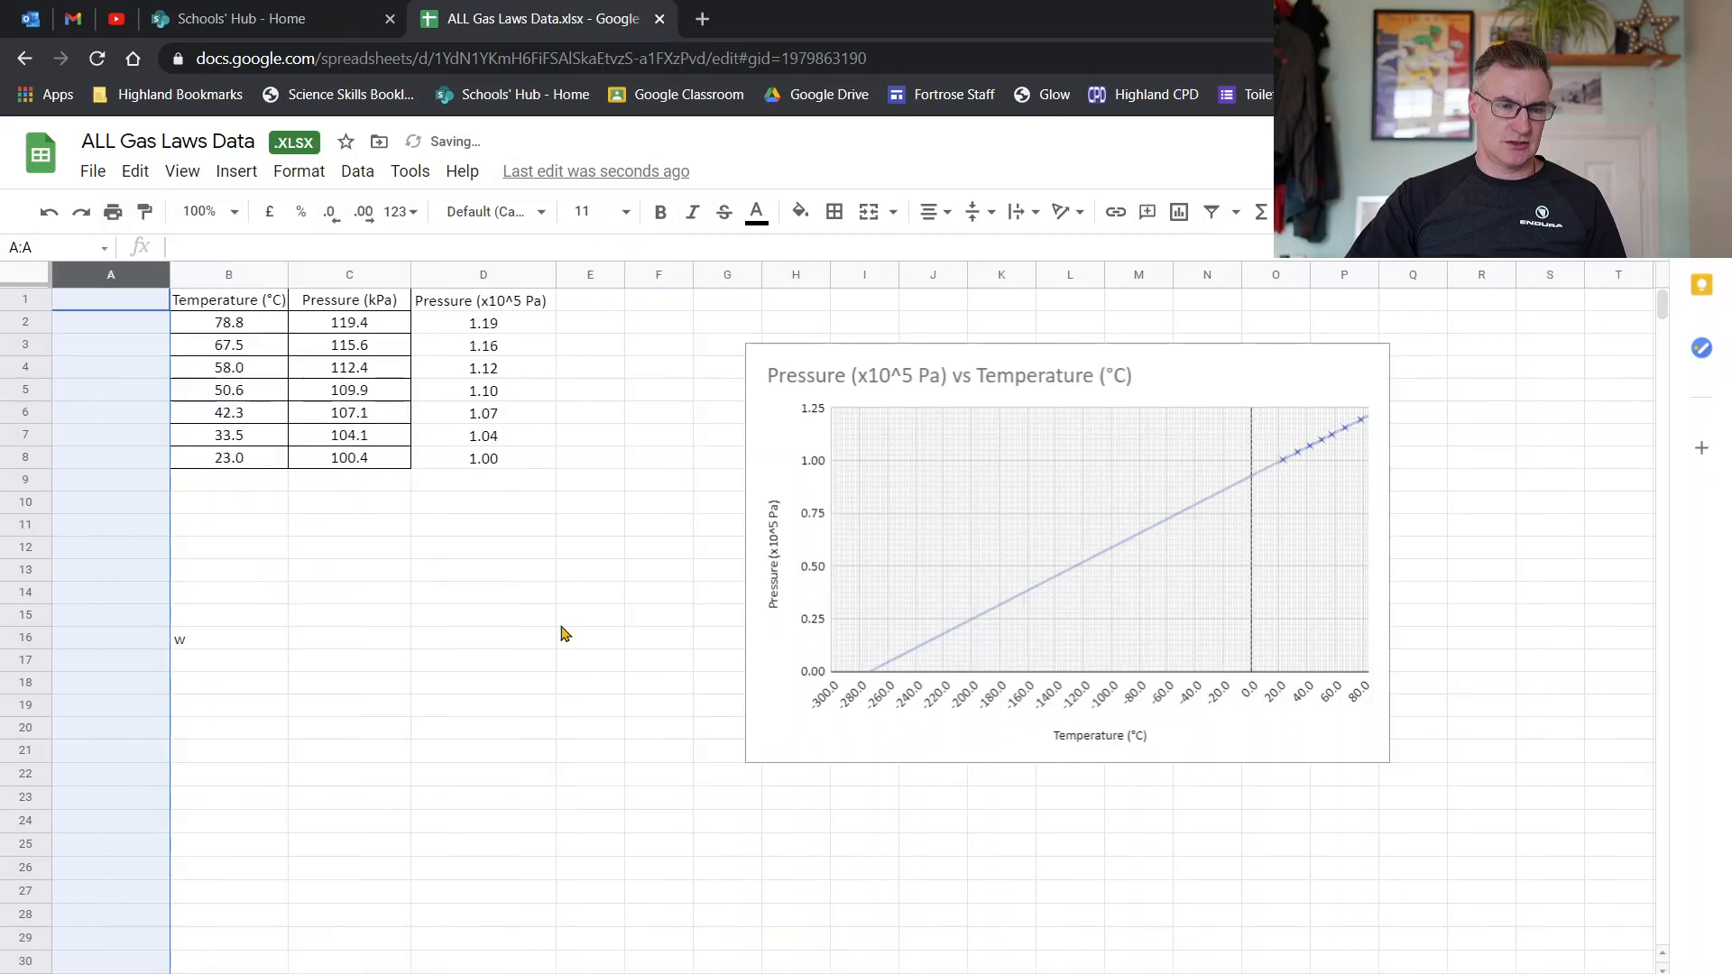
click(132, 309)
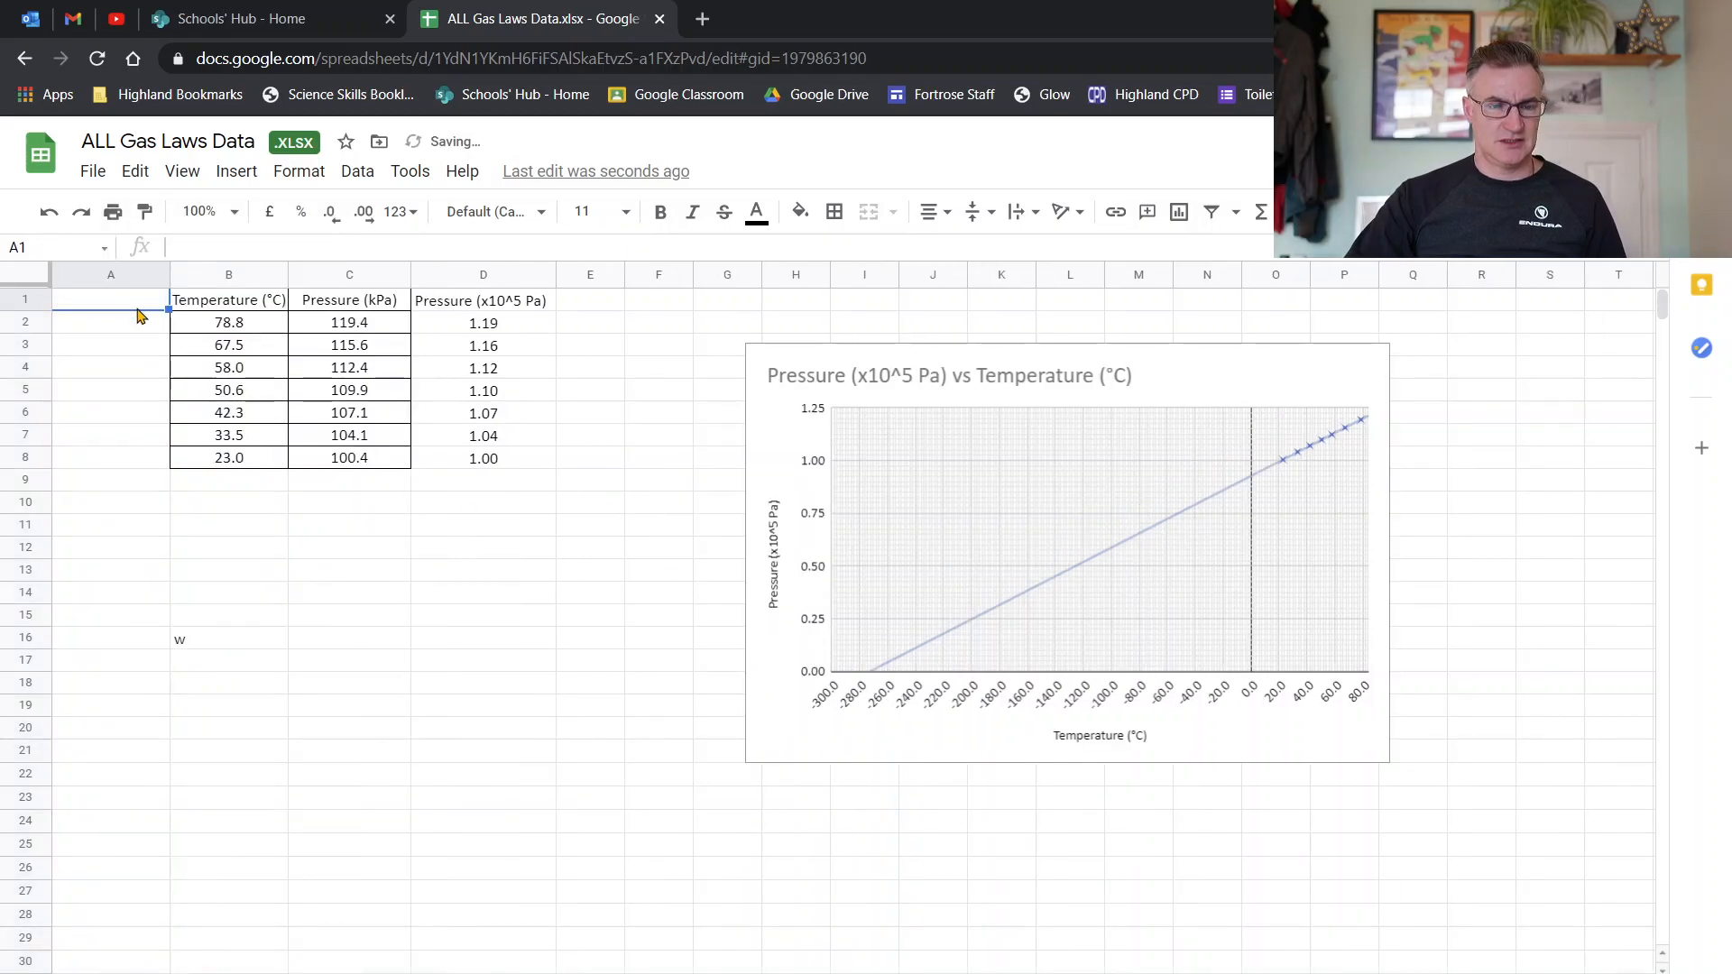
click(206, 309)
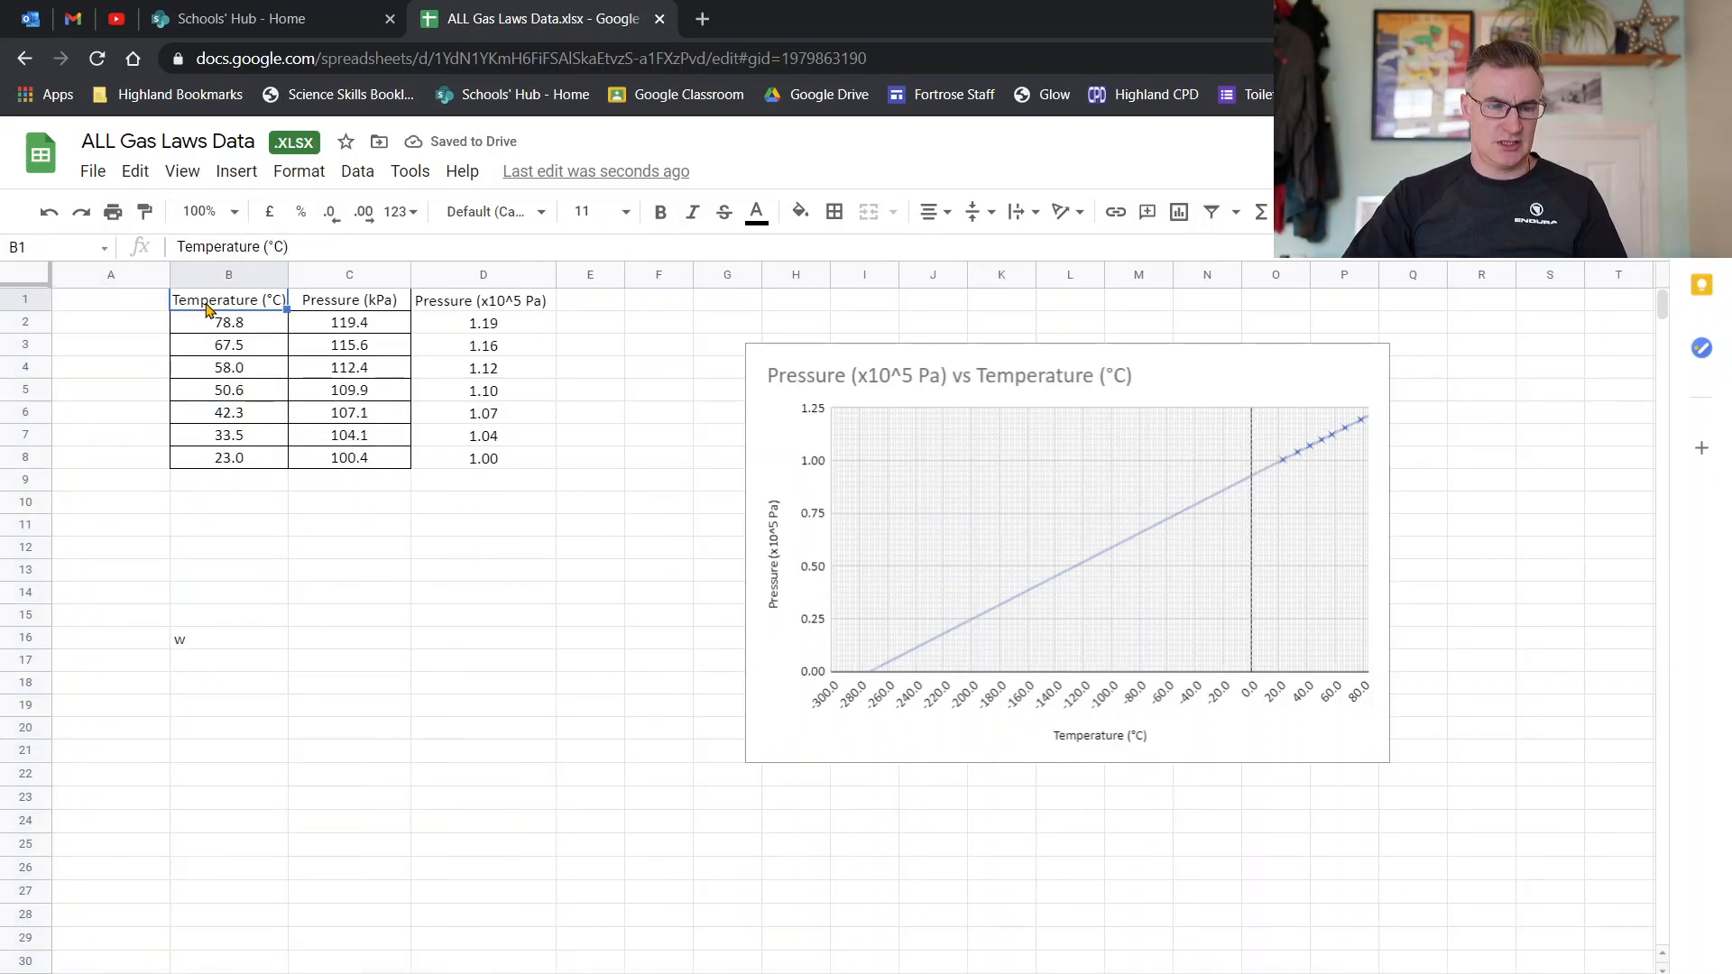
key(ctrl+c)
click(93, 311)
key(ctrl+v)
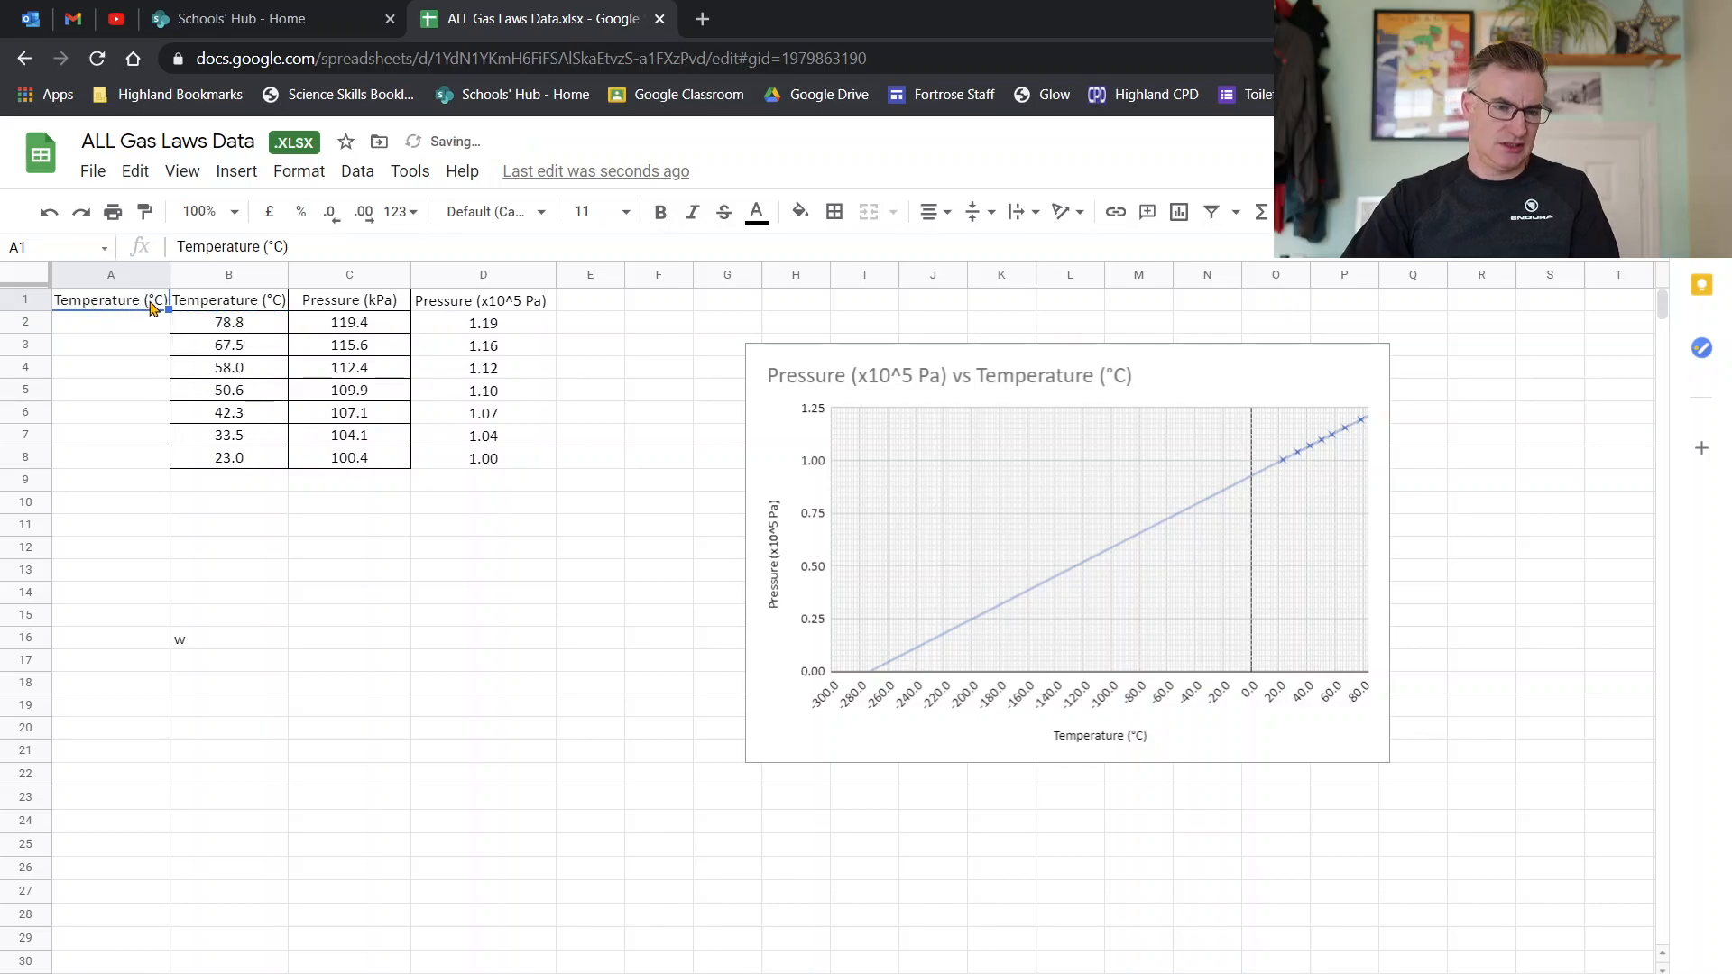
Edit the copied heading in cell A1 to read Temperature (K).
double_click(154, 298)
triple_click(154, 299)
click(196, 298)
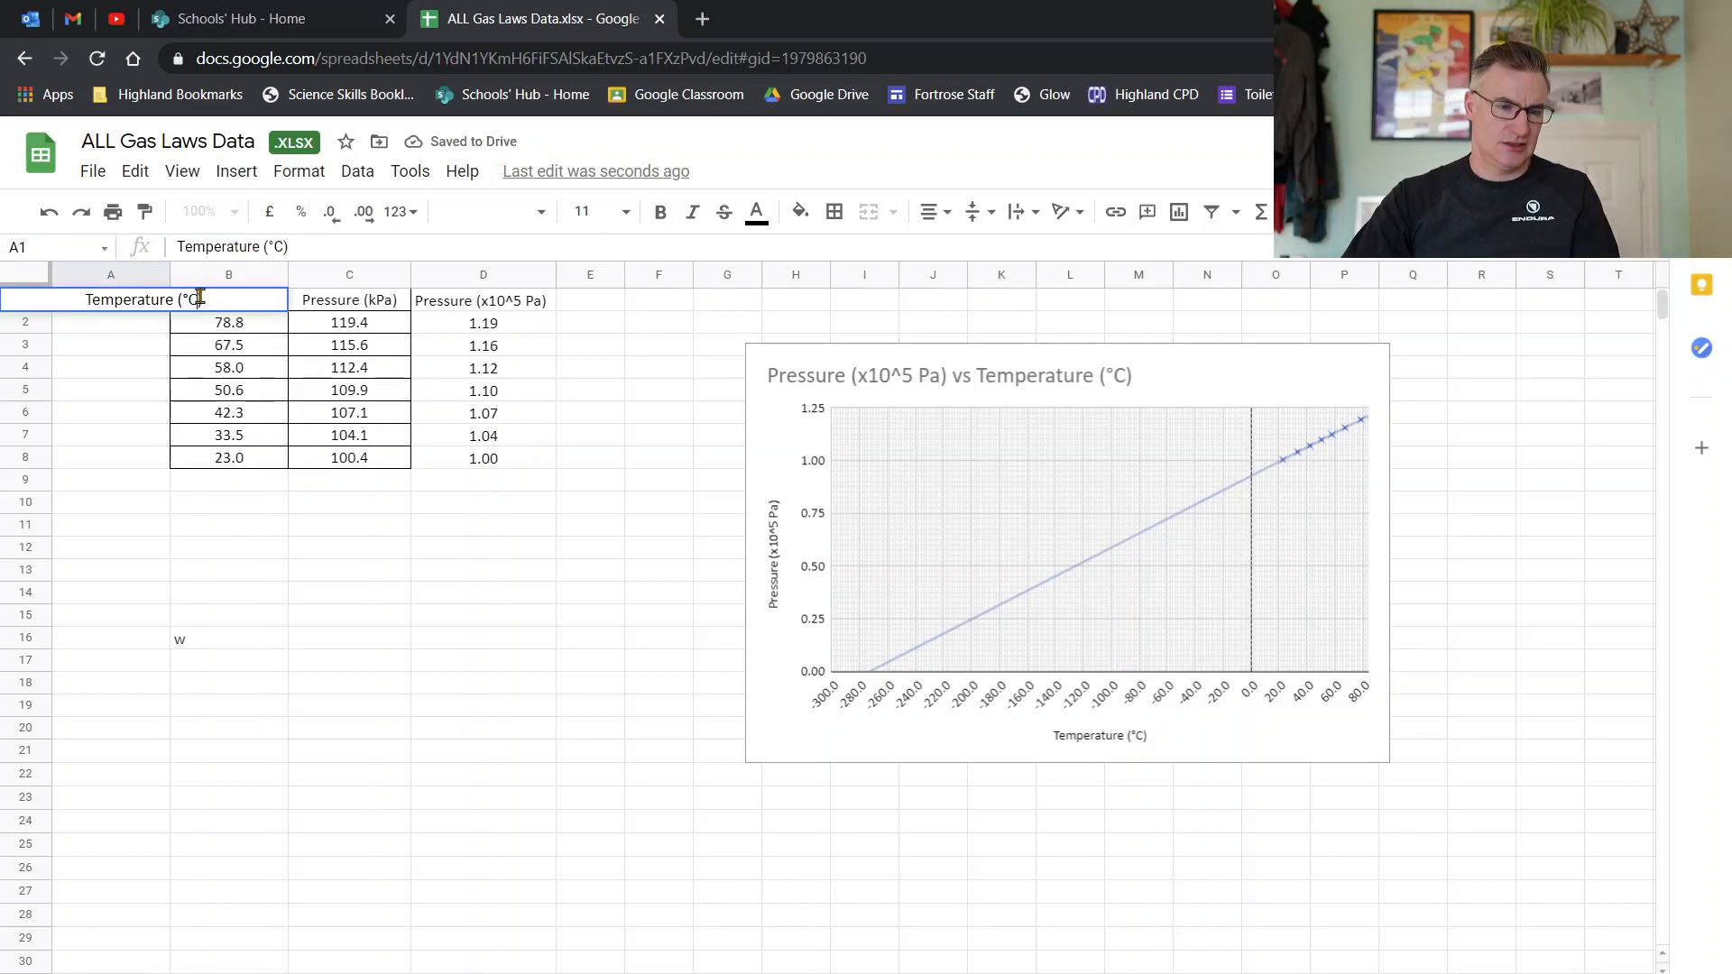
key(BackSpace)
key(BackSpace)
text(K)
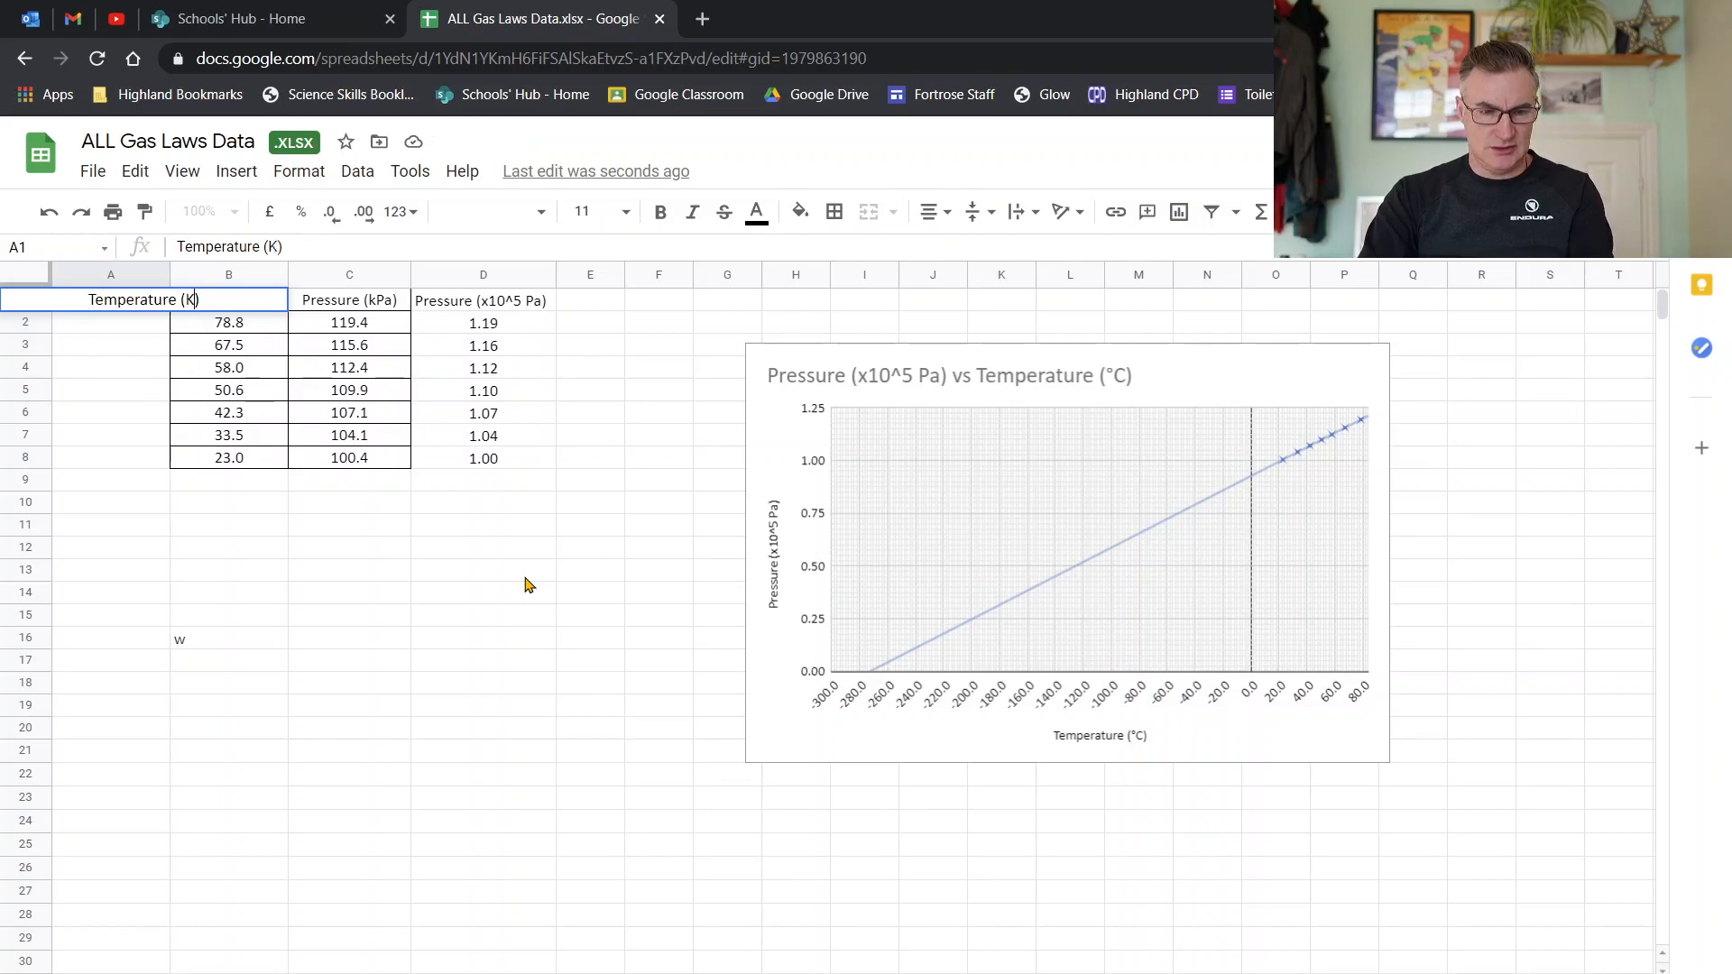
Enter the formula =B2+273 in cell A2 and fill it down to A8 for the kelvin temperatures.
click(138, 329)
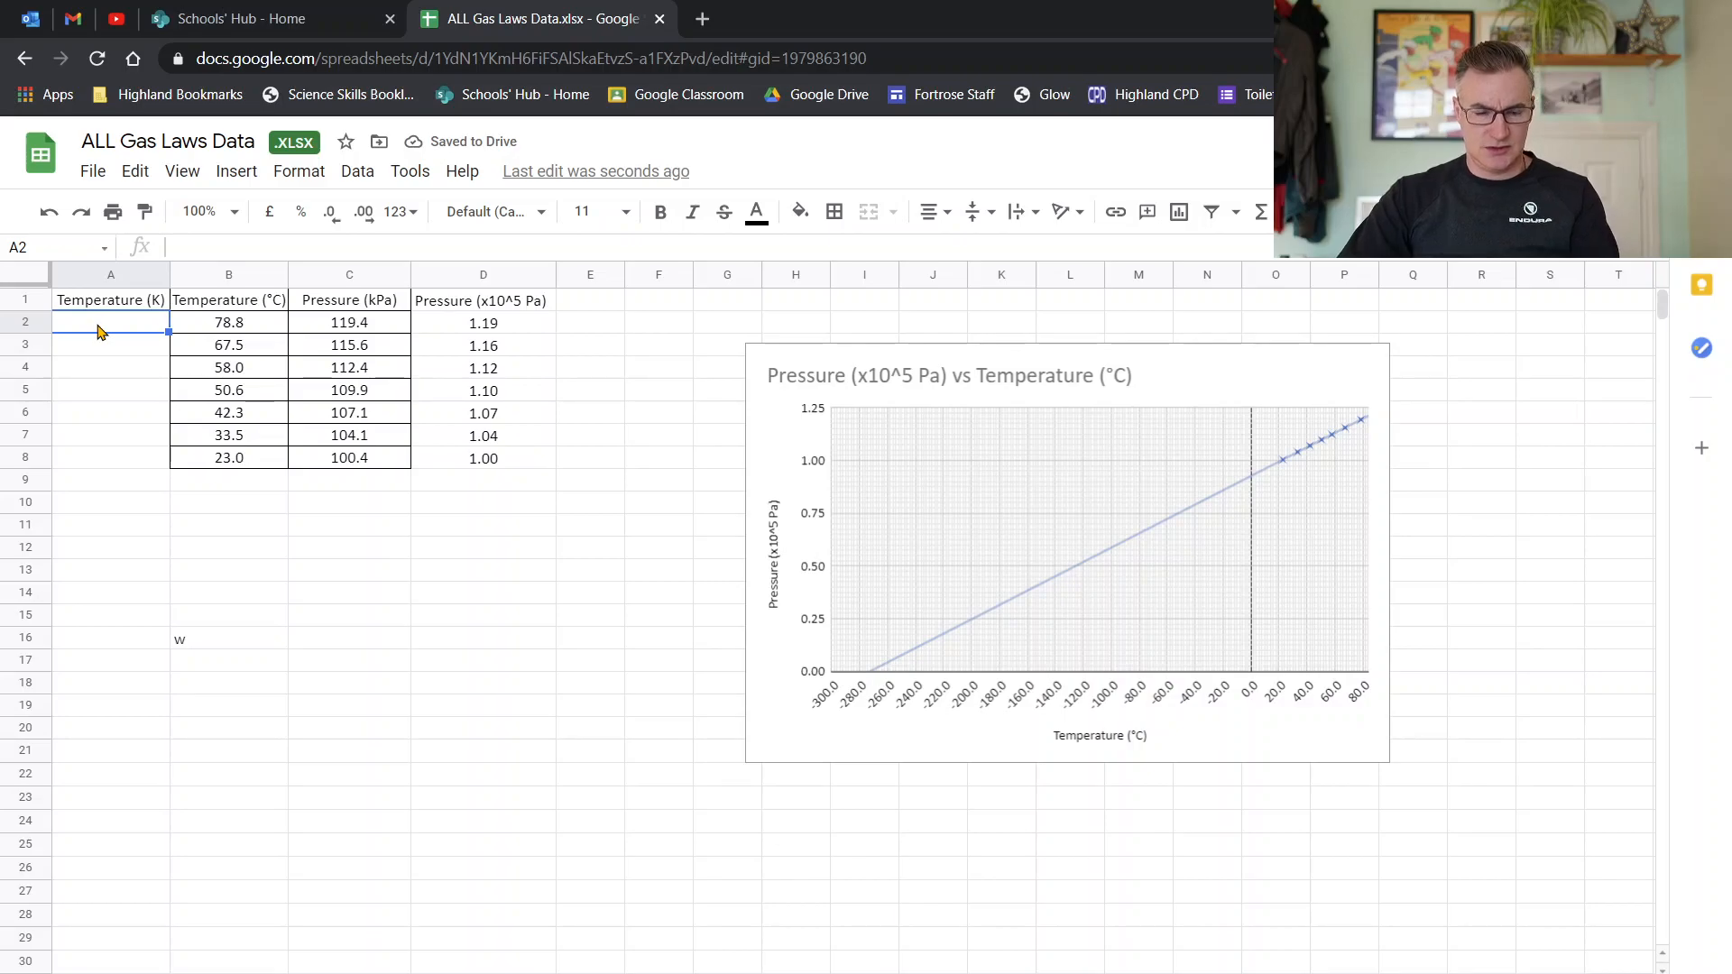
text(=)
click(224, 327)
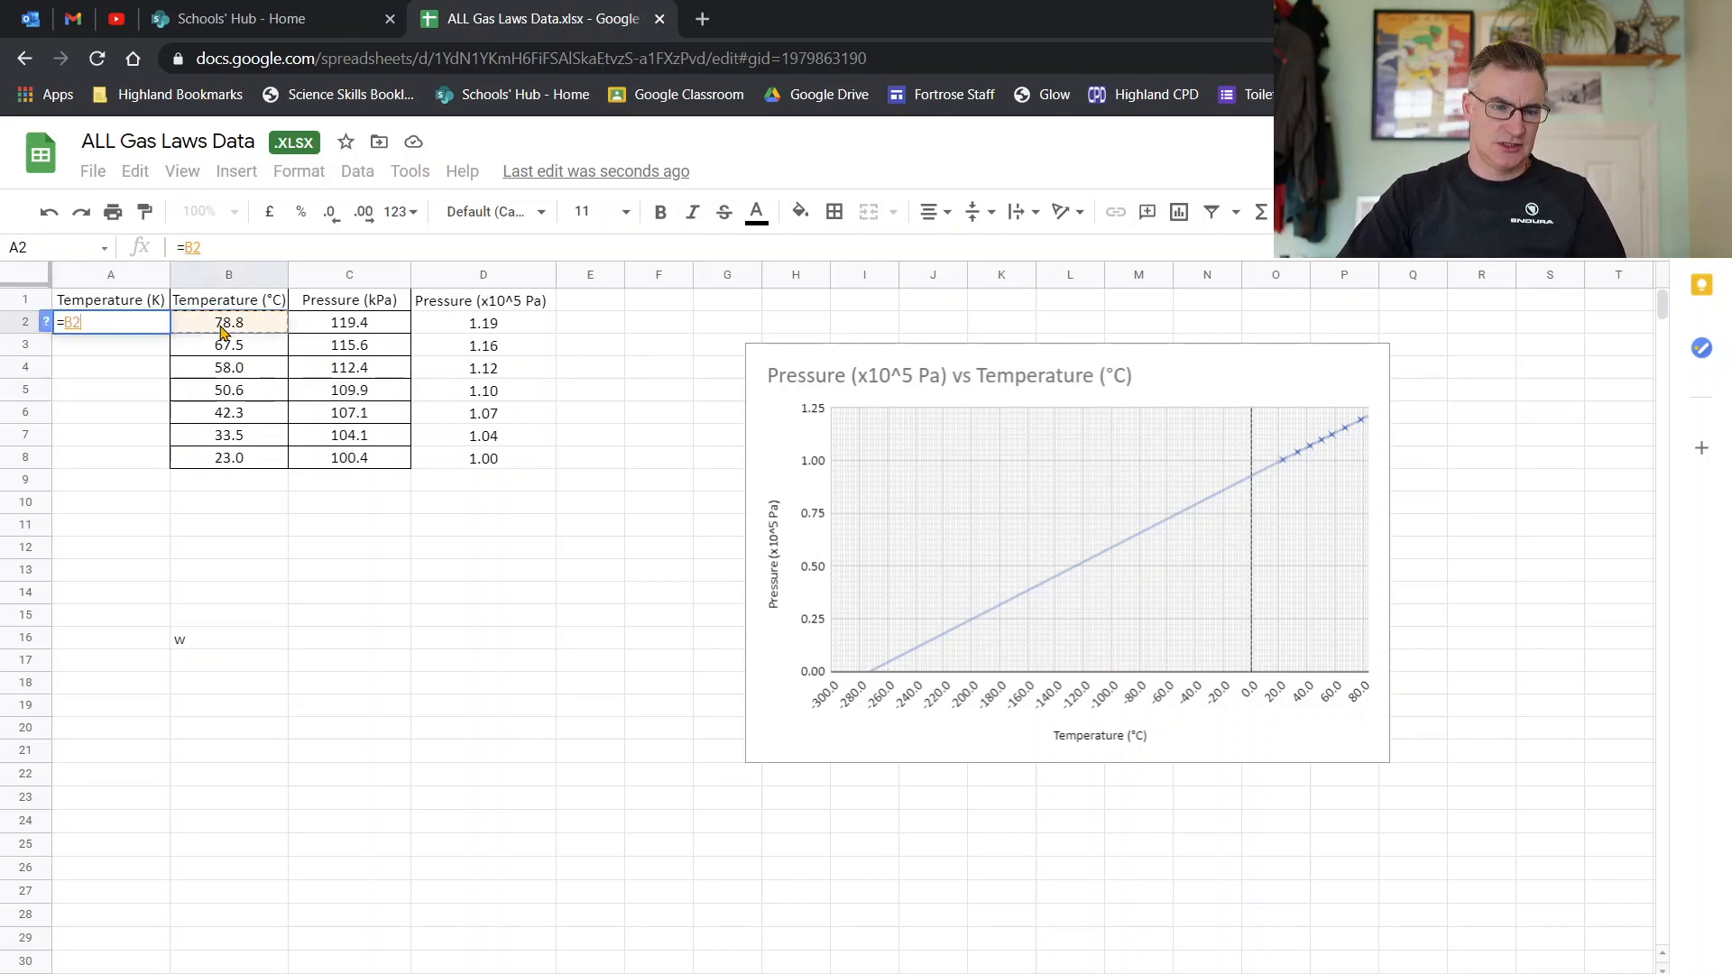
text(+)
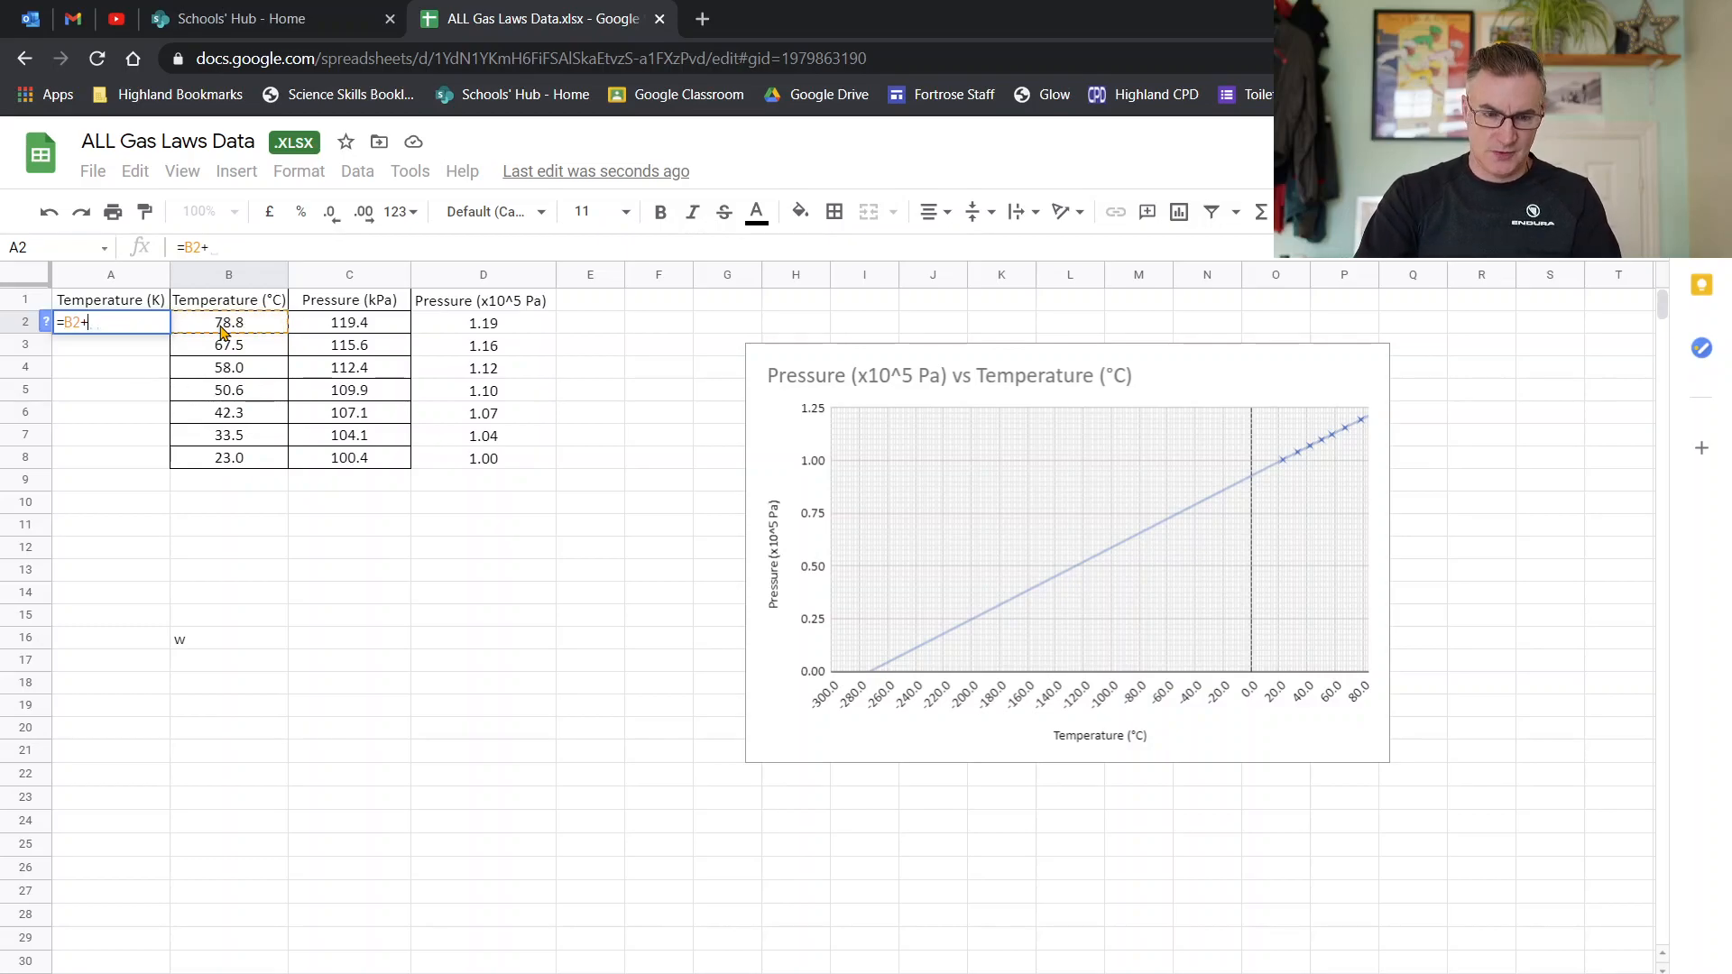
text(273)
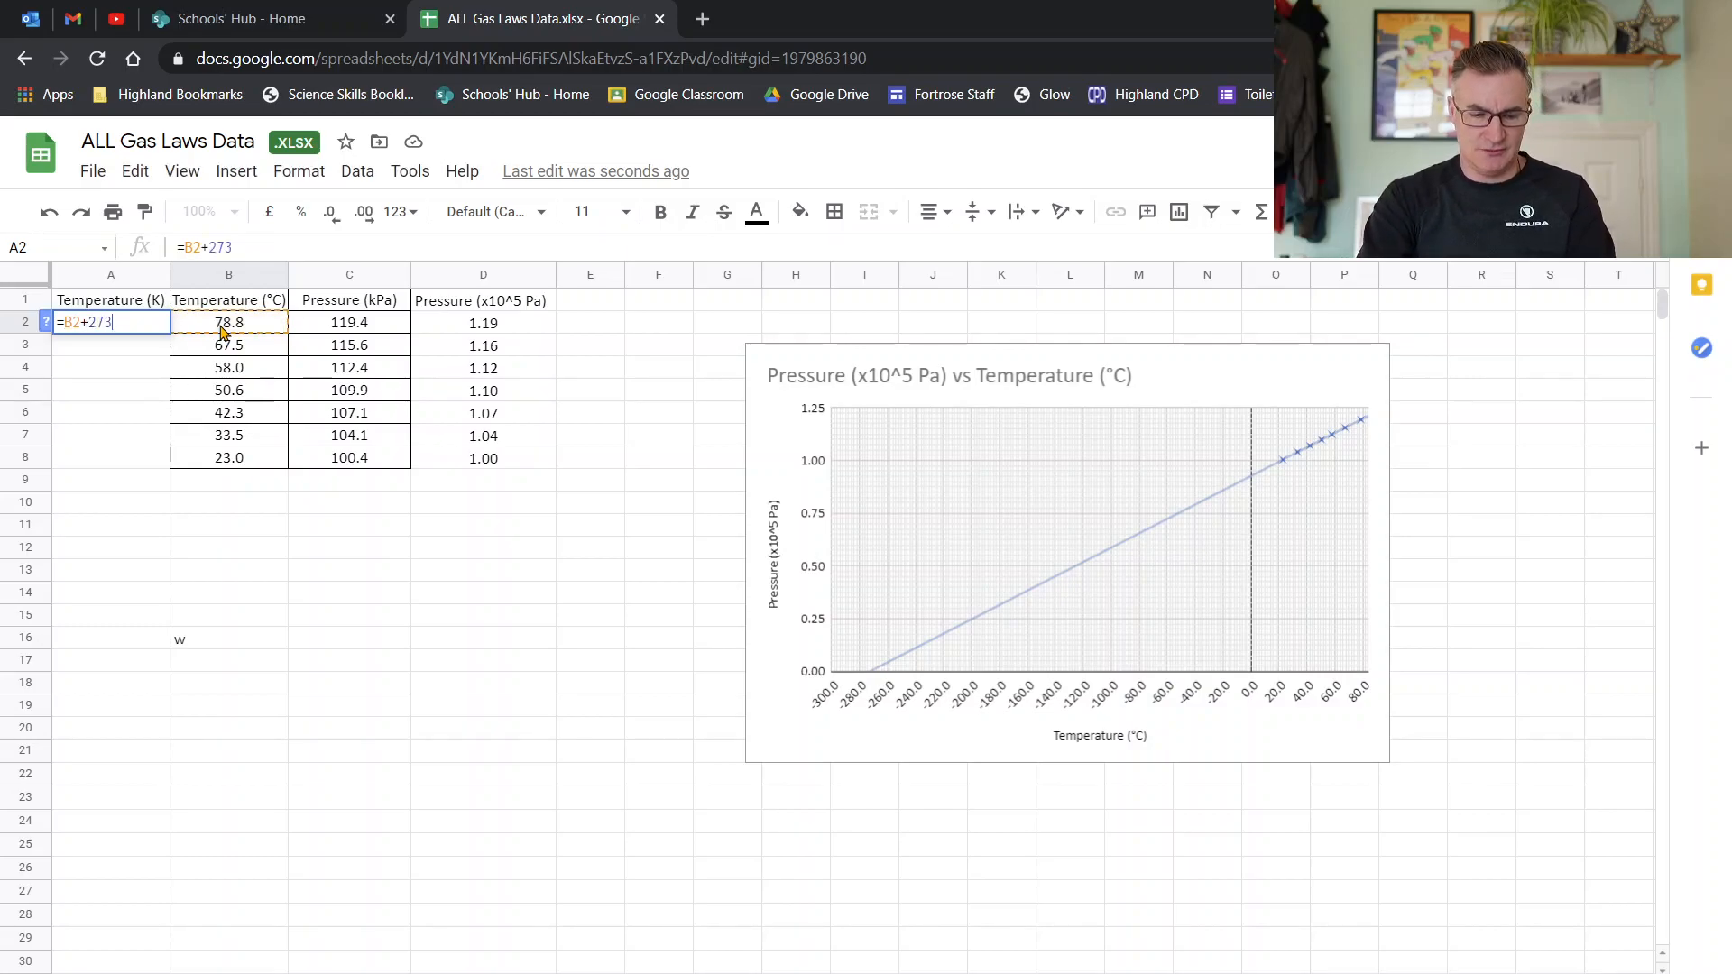
key(Return)
click(128, 322)
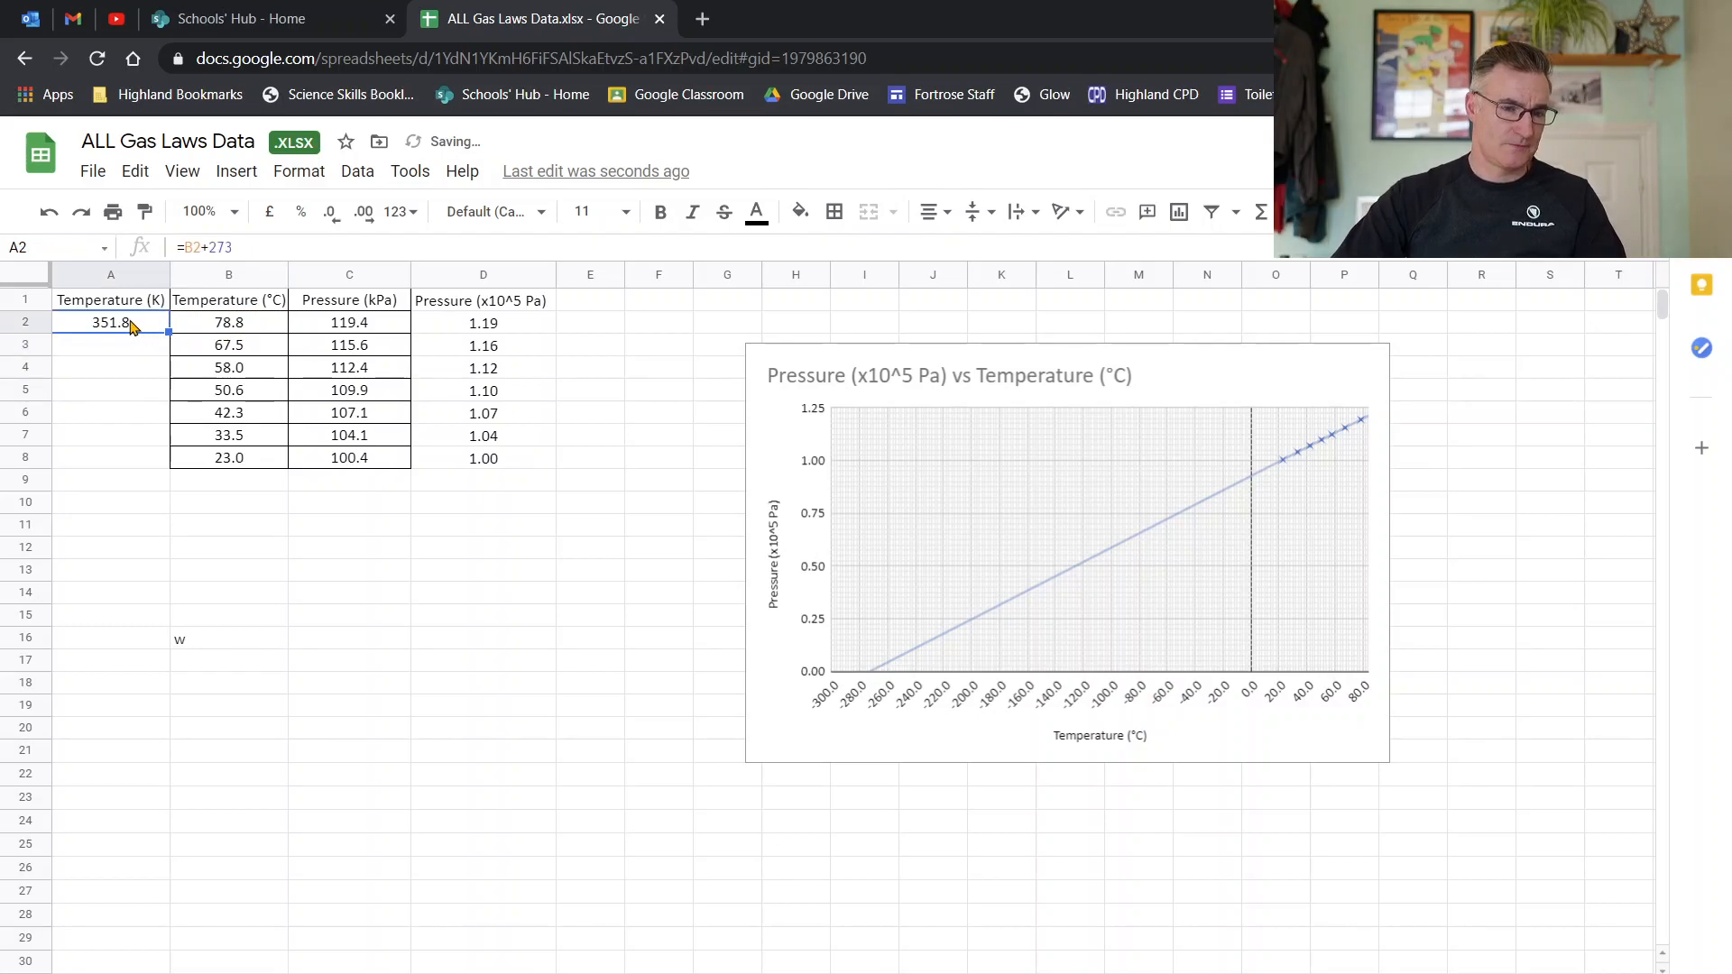
drag(169, 332, 169, 462)
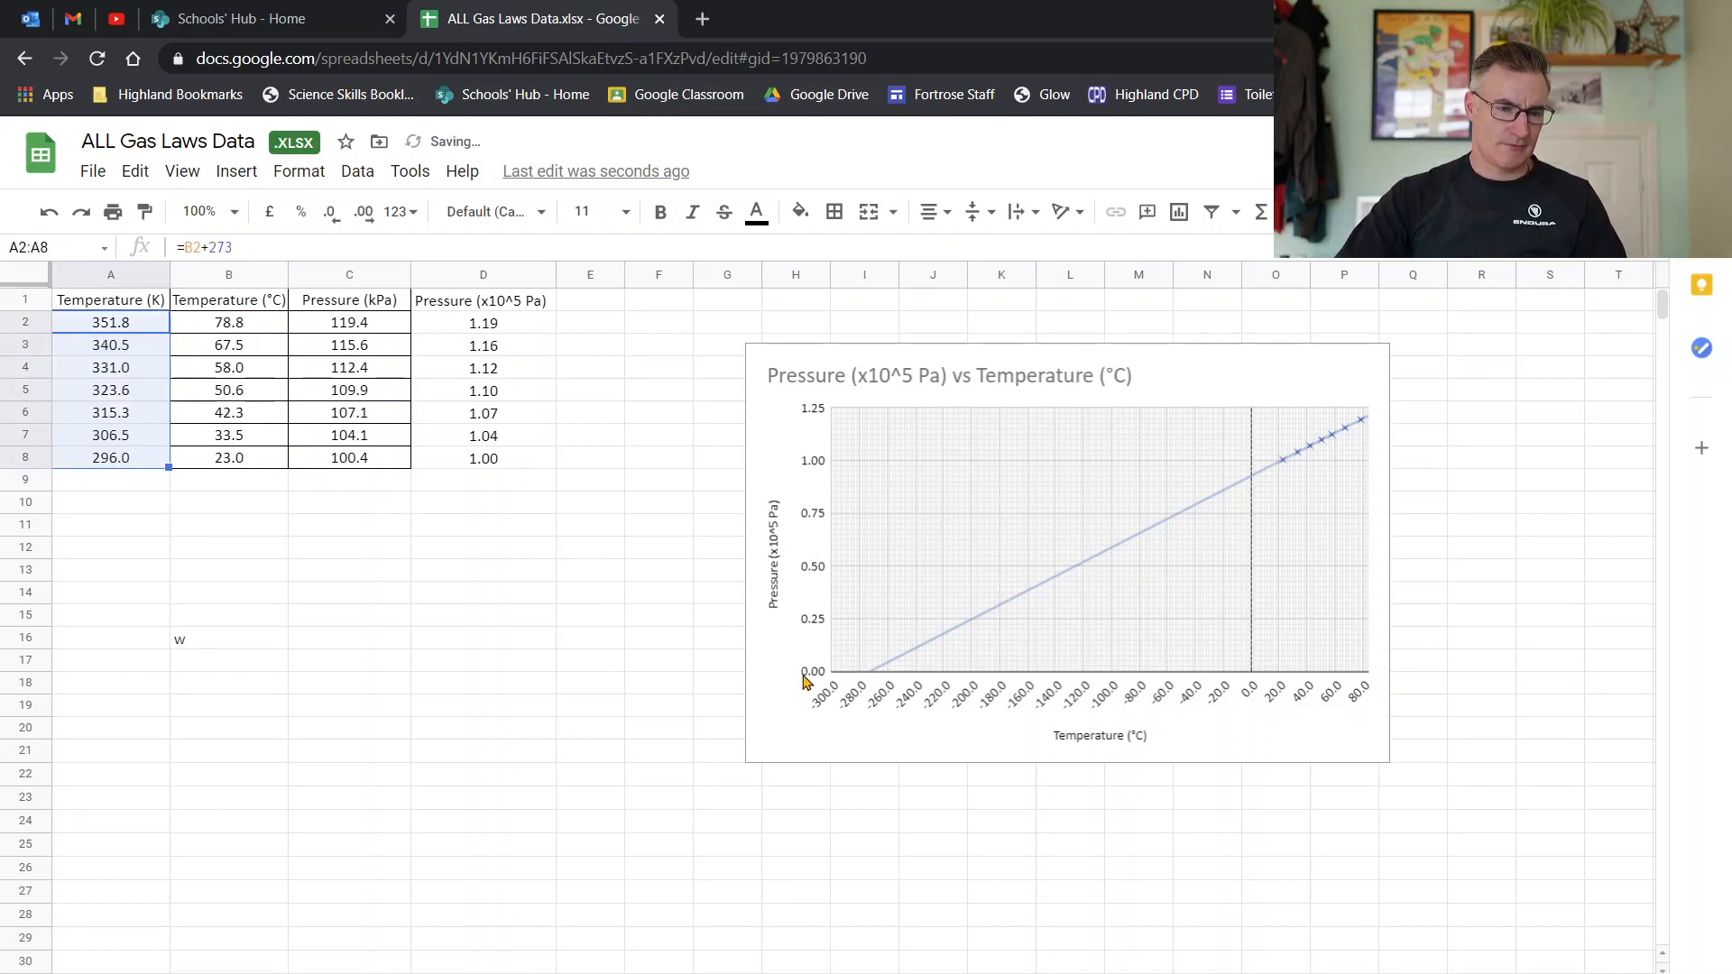
click(534, 621)
Insert a scatter chart of Pressure (x10^5 Pa) against Temperature (K) from ranges A1:A8 and D1:D8.
click(116, 302)
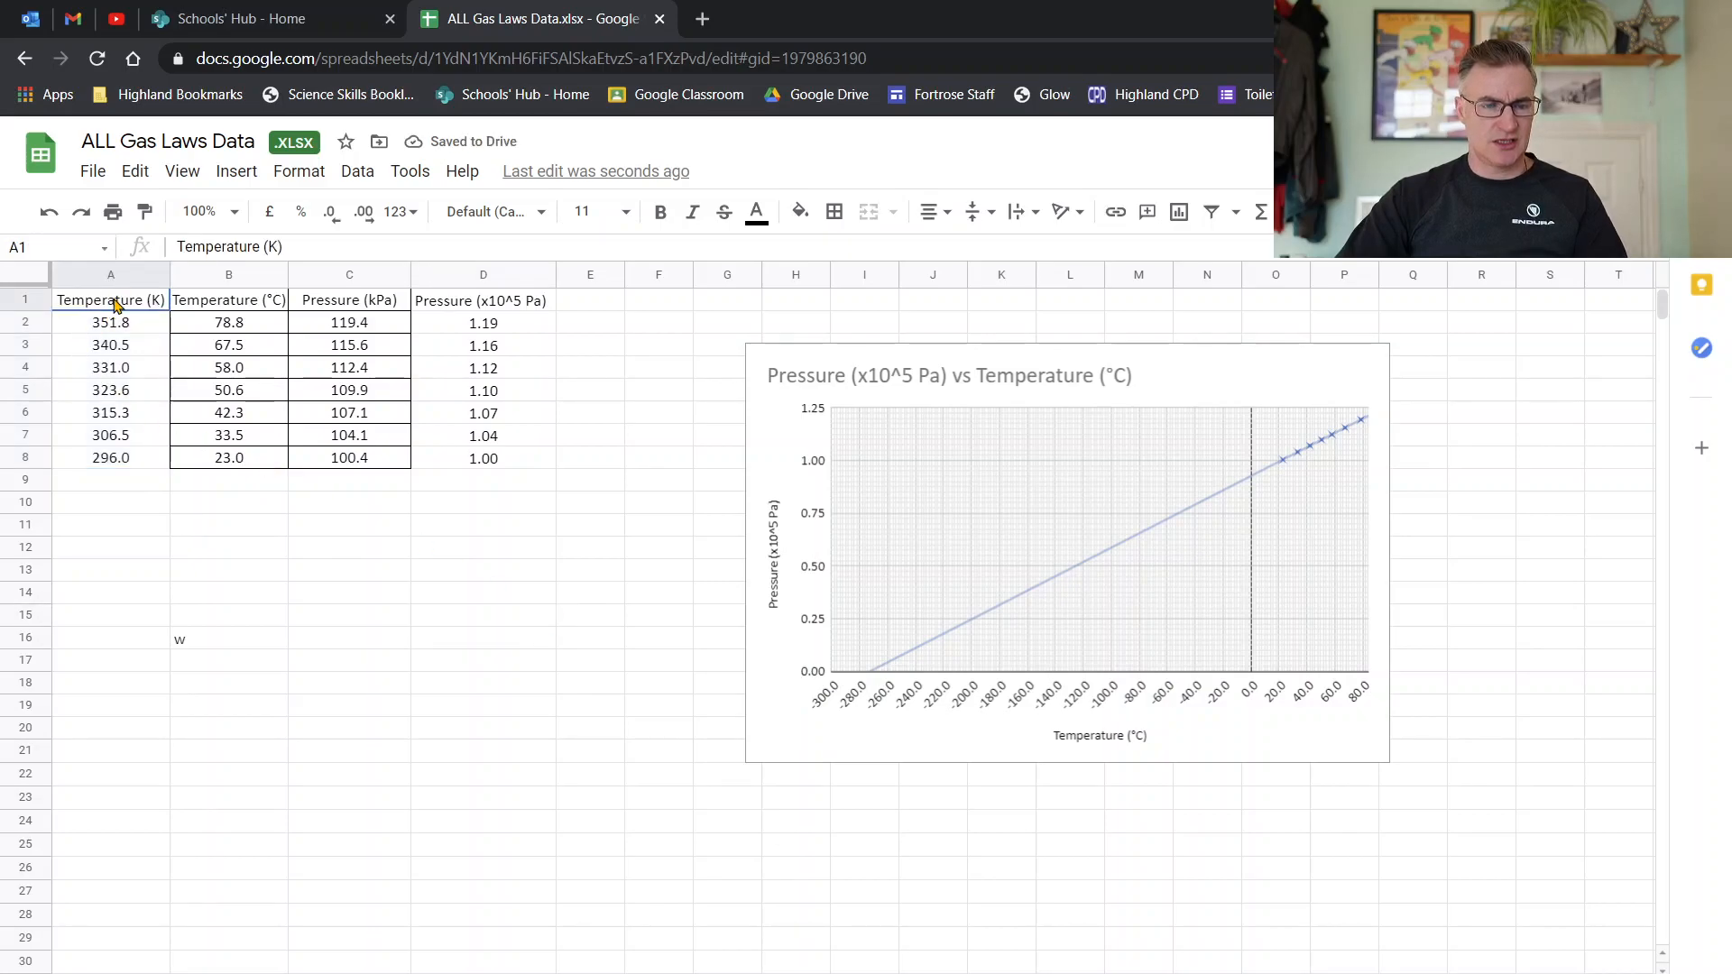
drag(117, 302, 111, 460)
ctrl+drag(498, 300, 490, 459)
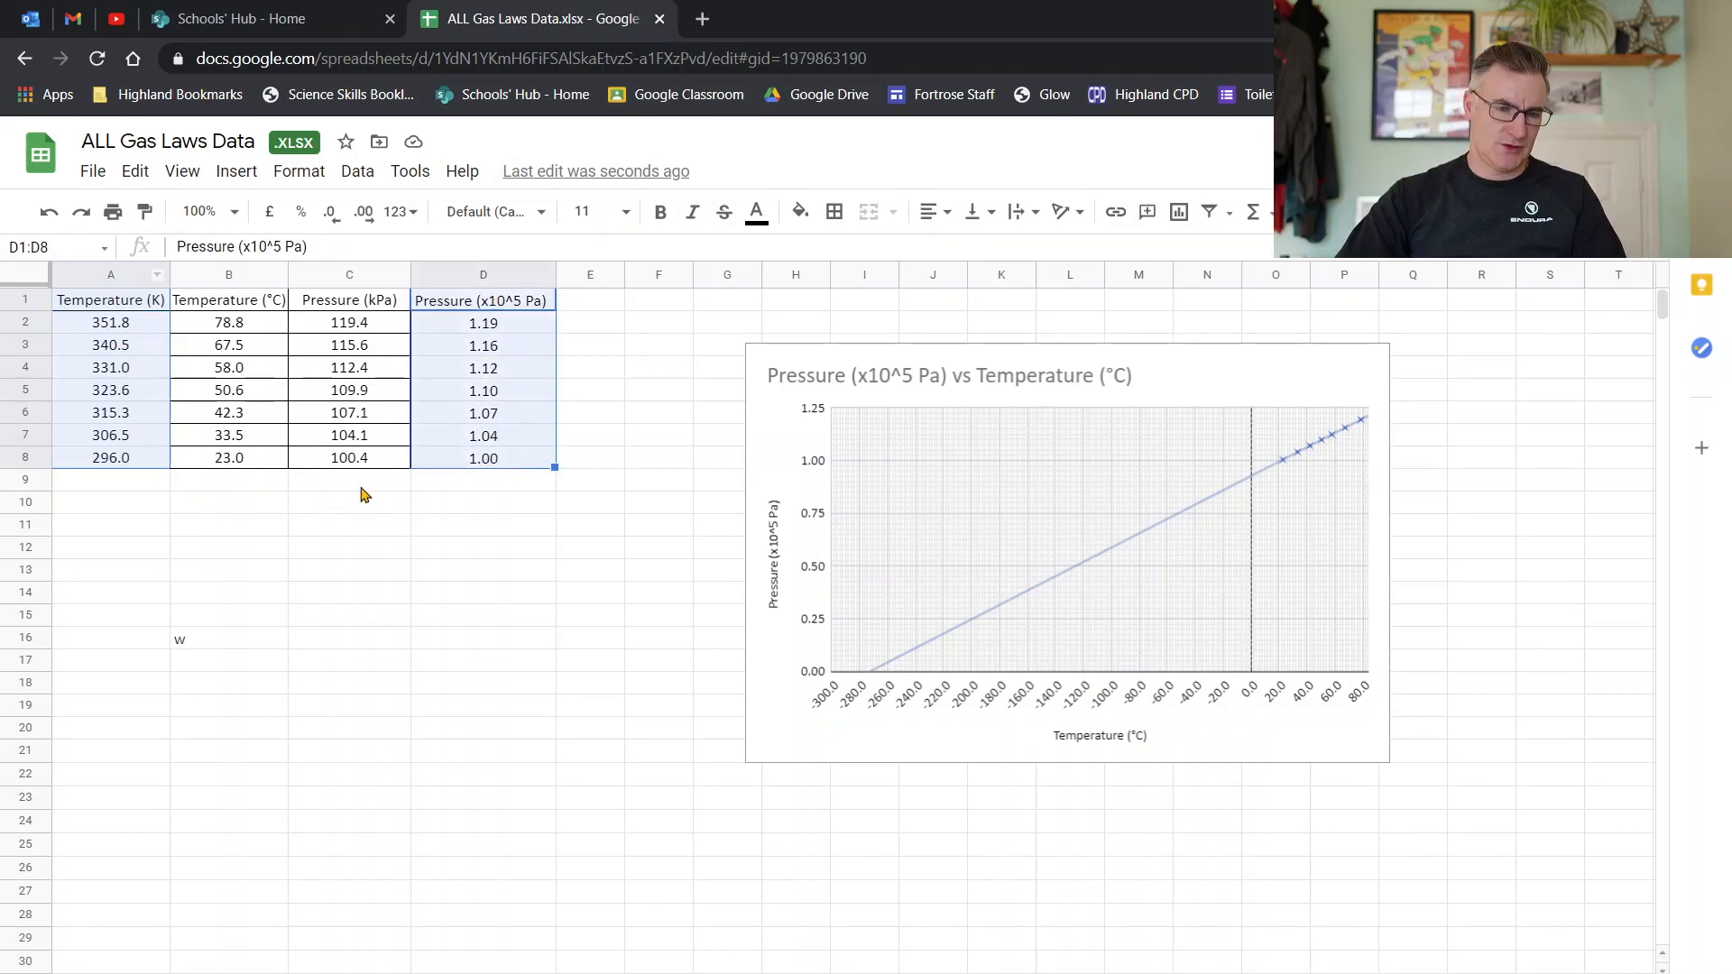
click(234, 173)
click(271, 485)
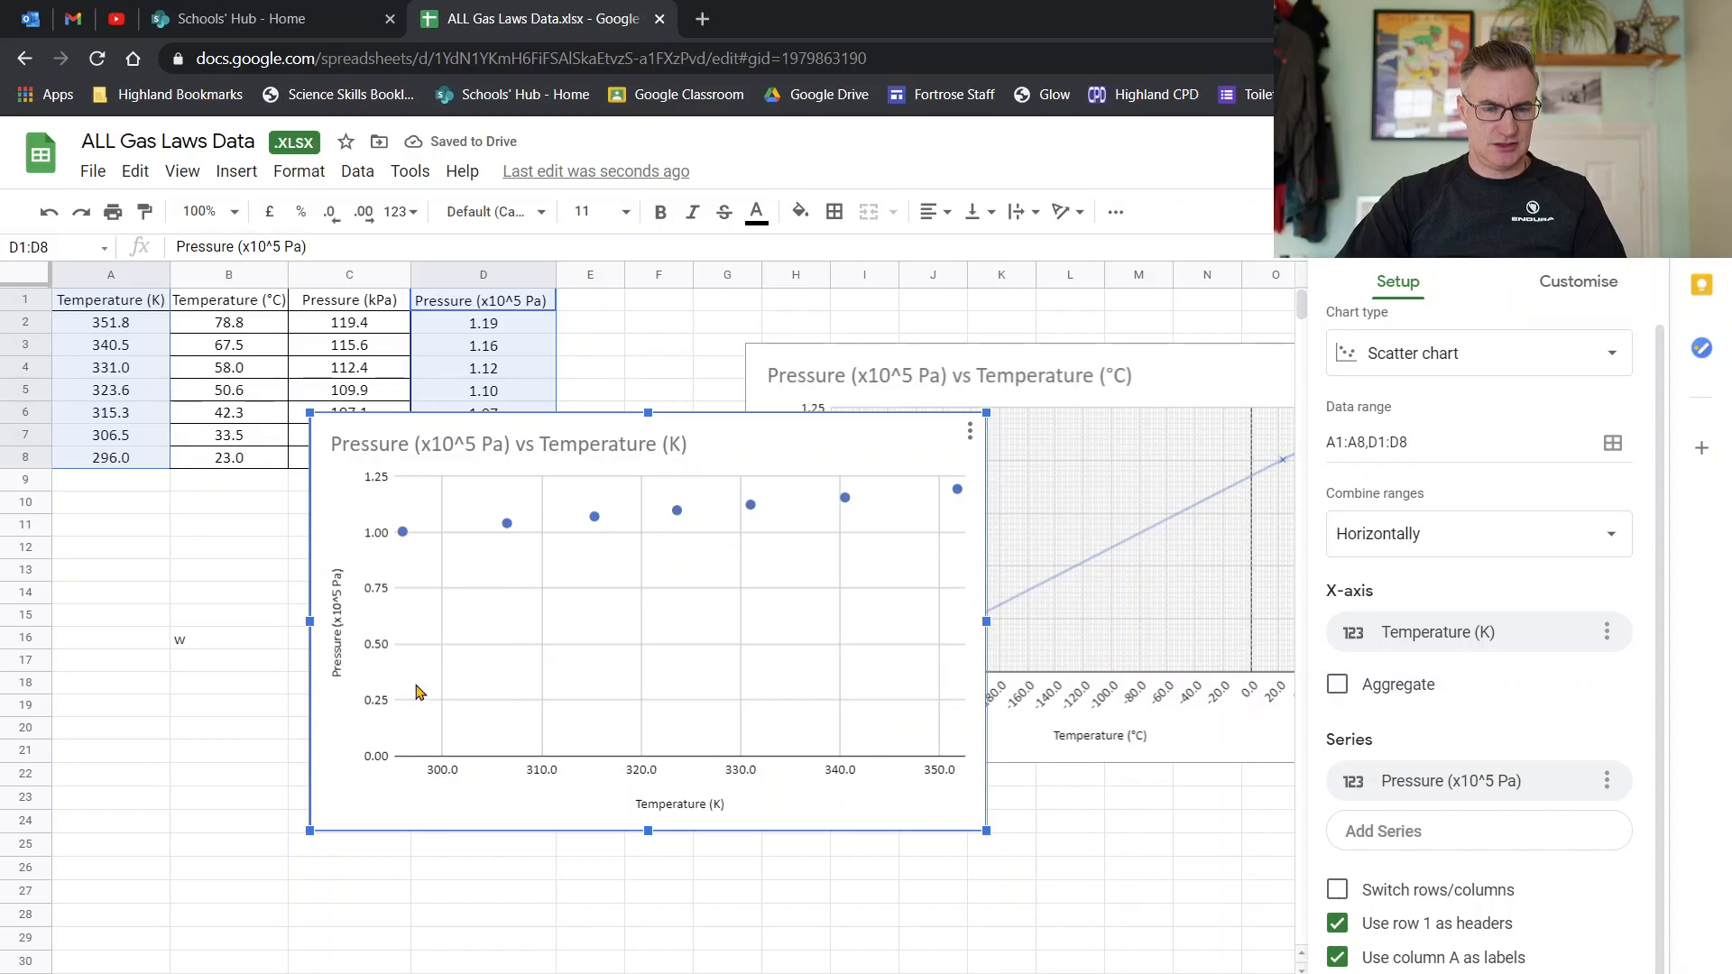
Set the minimum of the new chart's horizontal axis to 0.
click(452, 774)
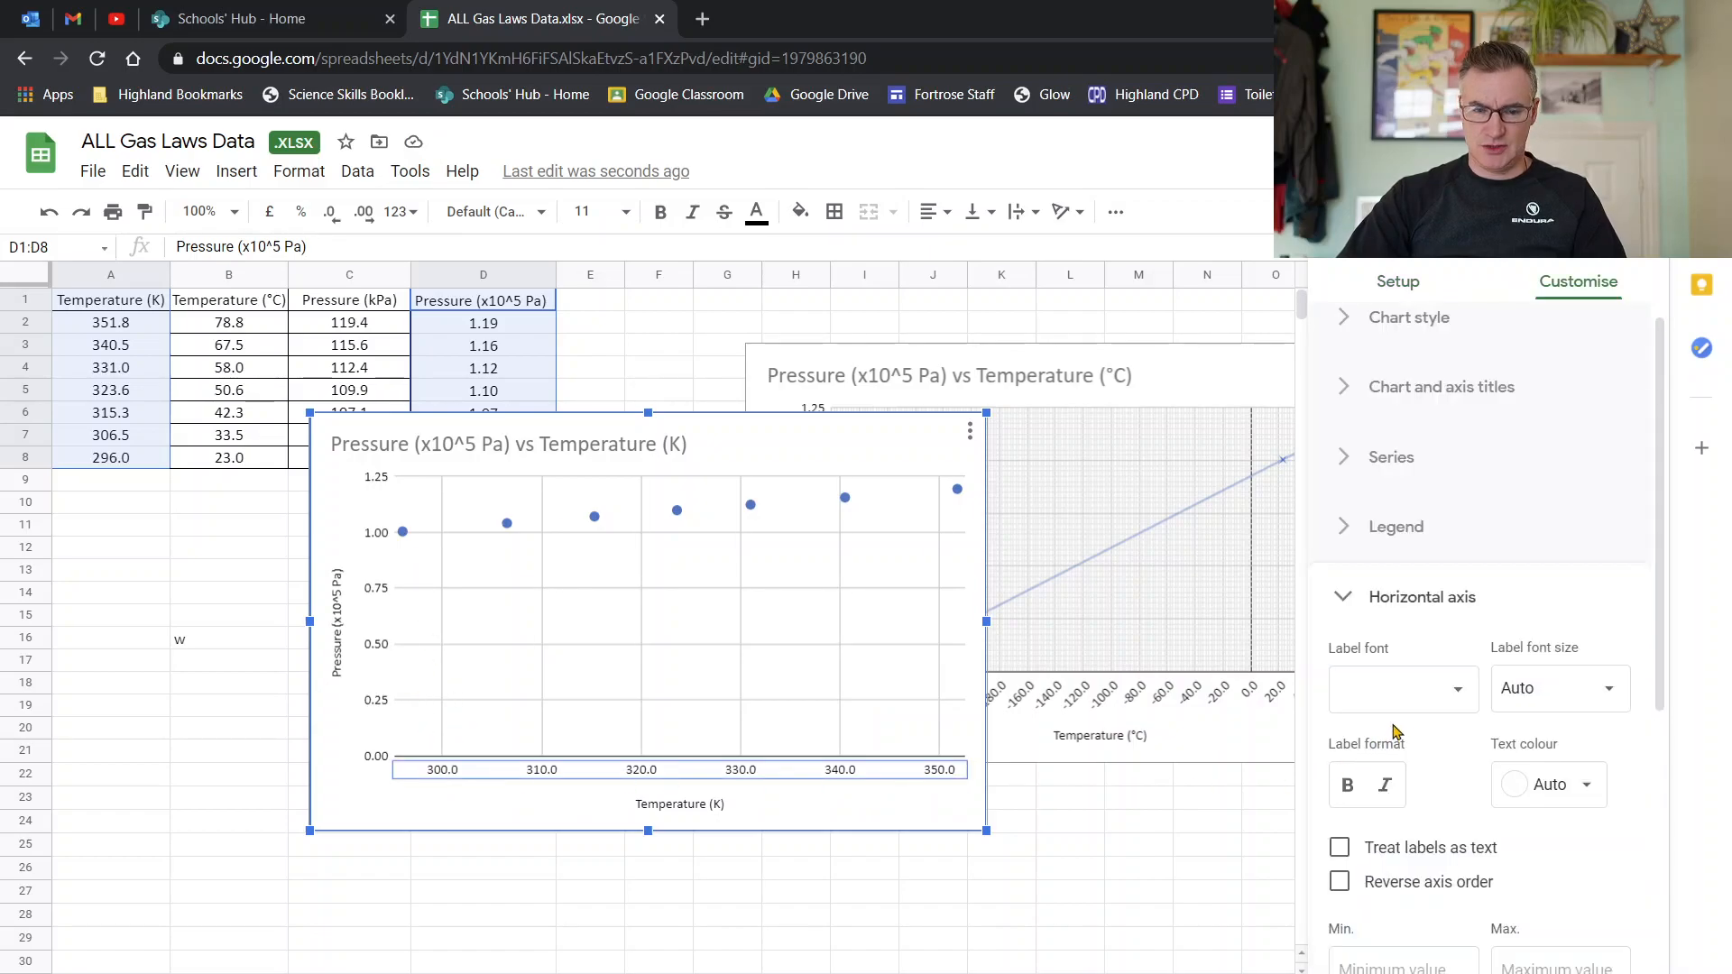
click(1410, 962)
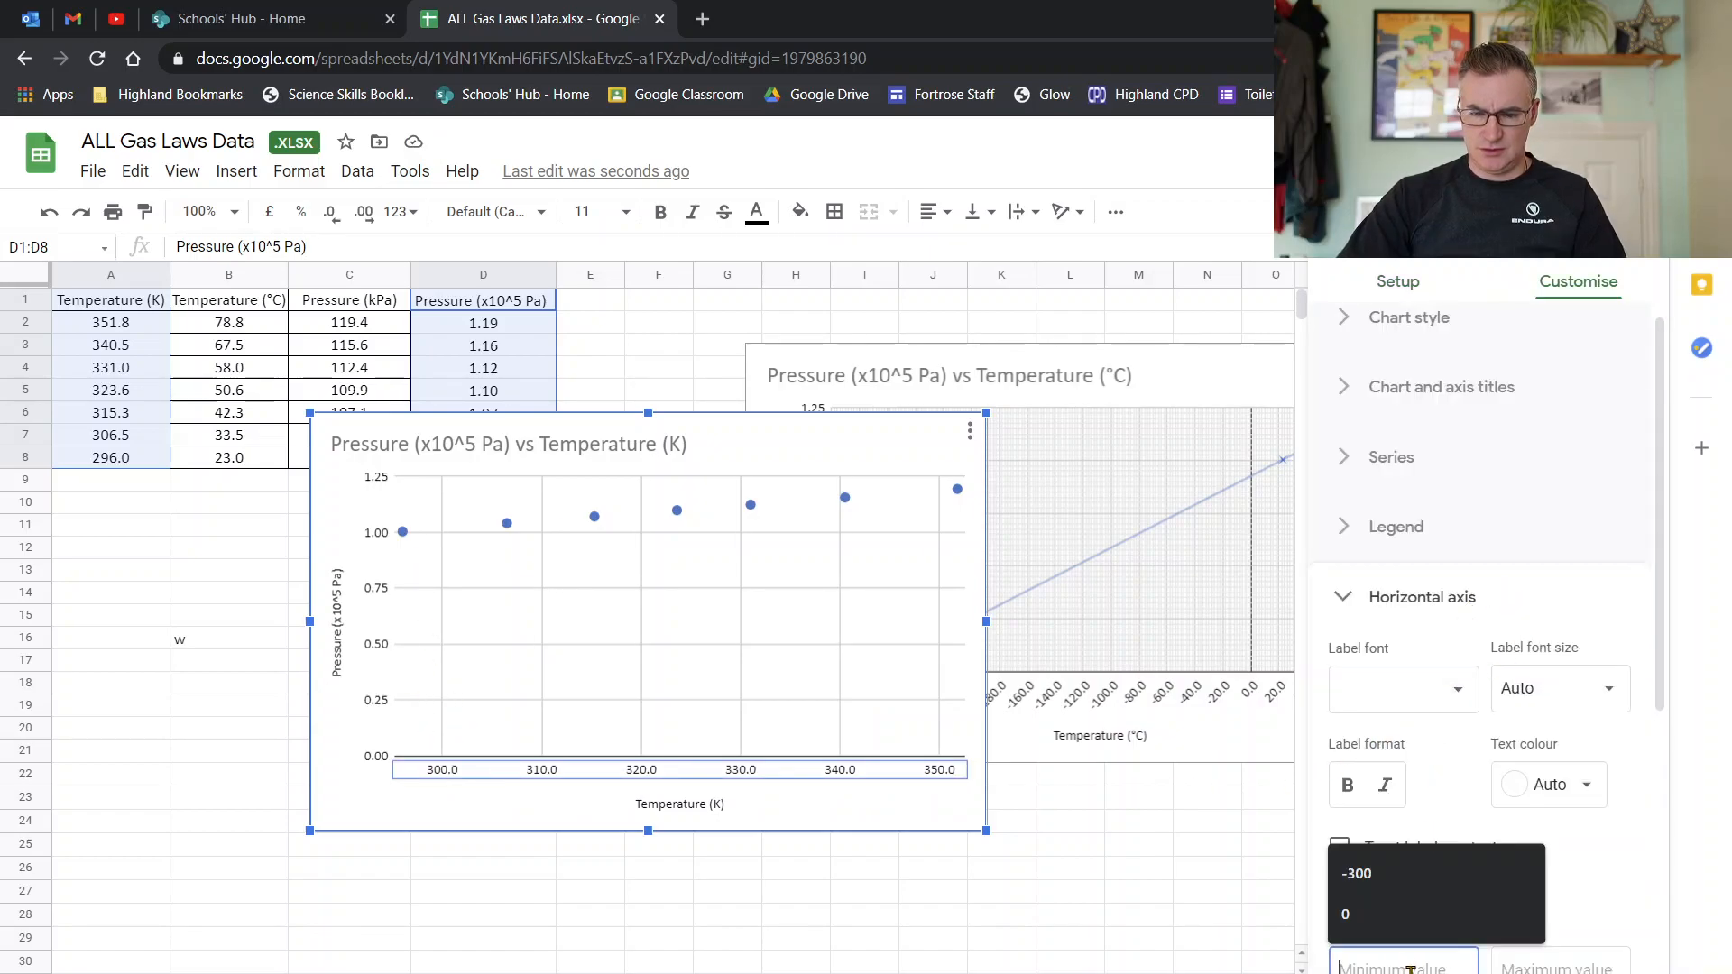
click(1418, 930)
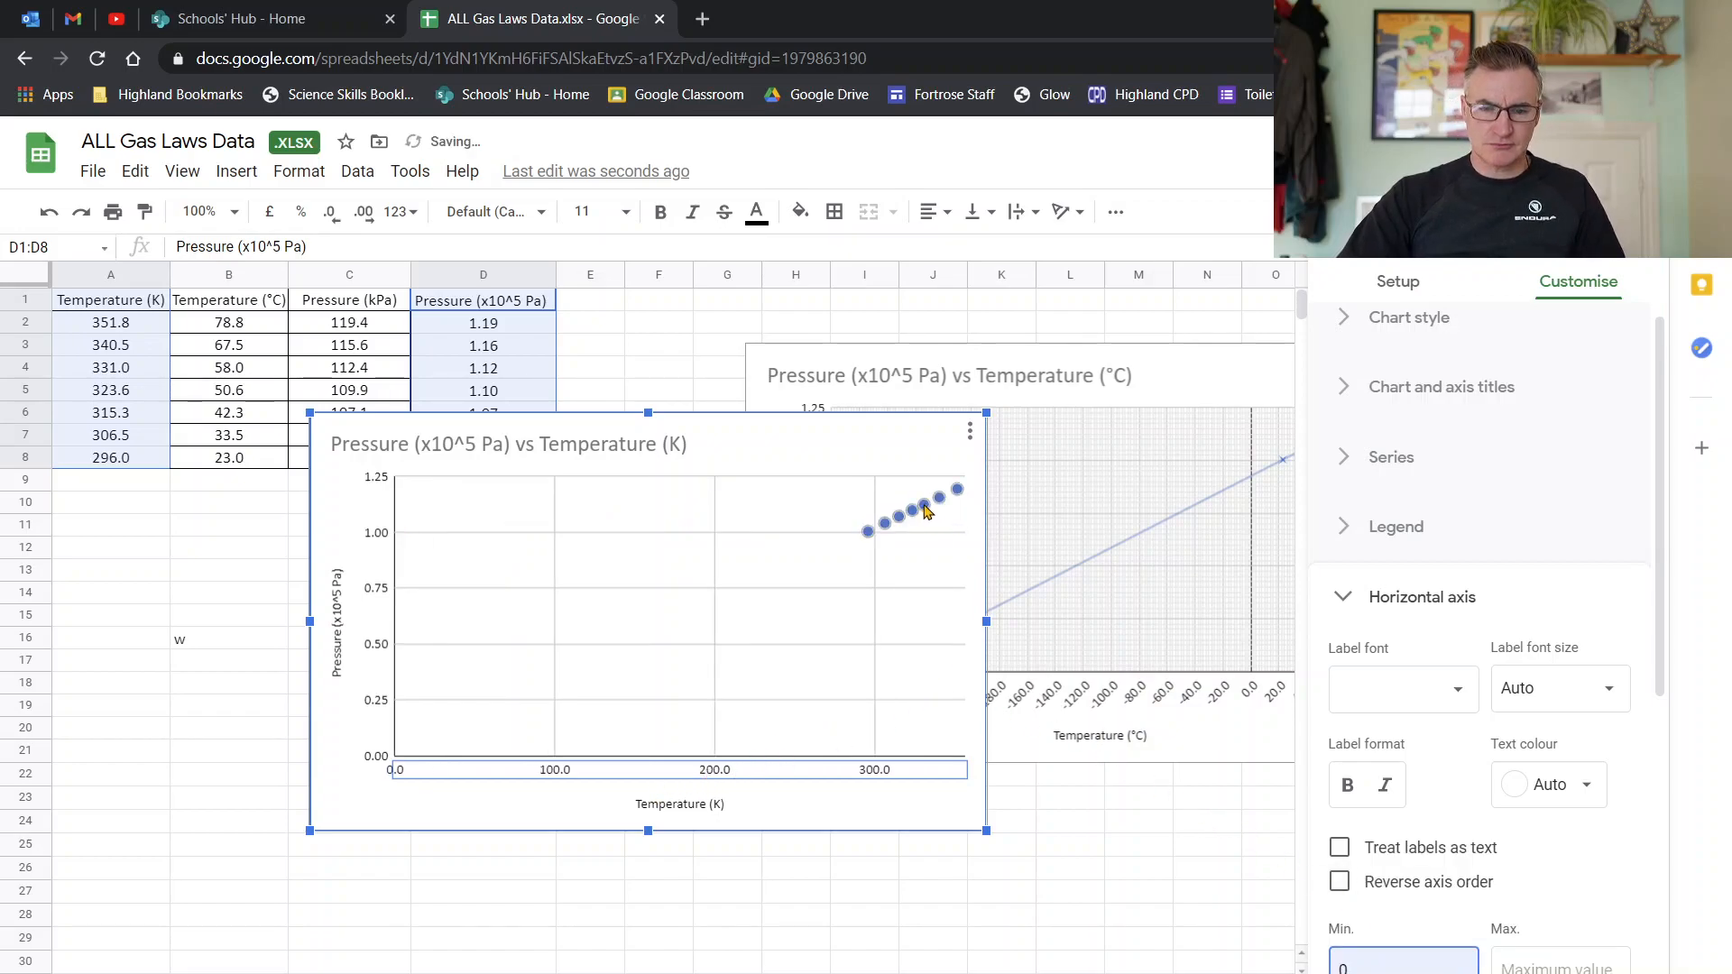
Add a linear trend line to the pressure series and change its point shape to X mark.
click(926, 512)
scroll(1431, 851, down, 3)
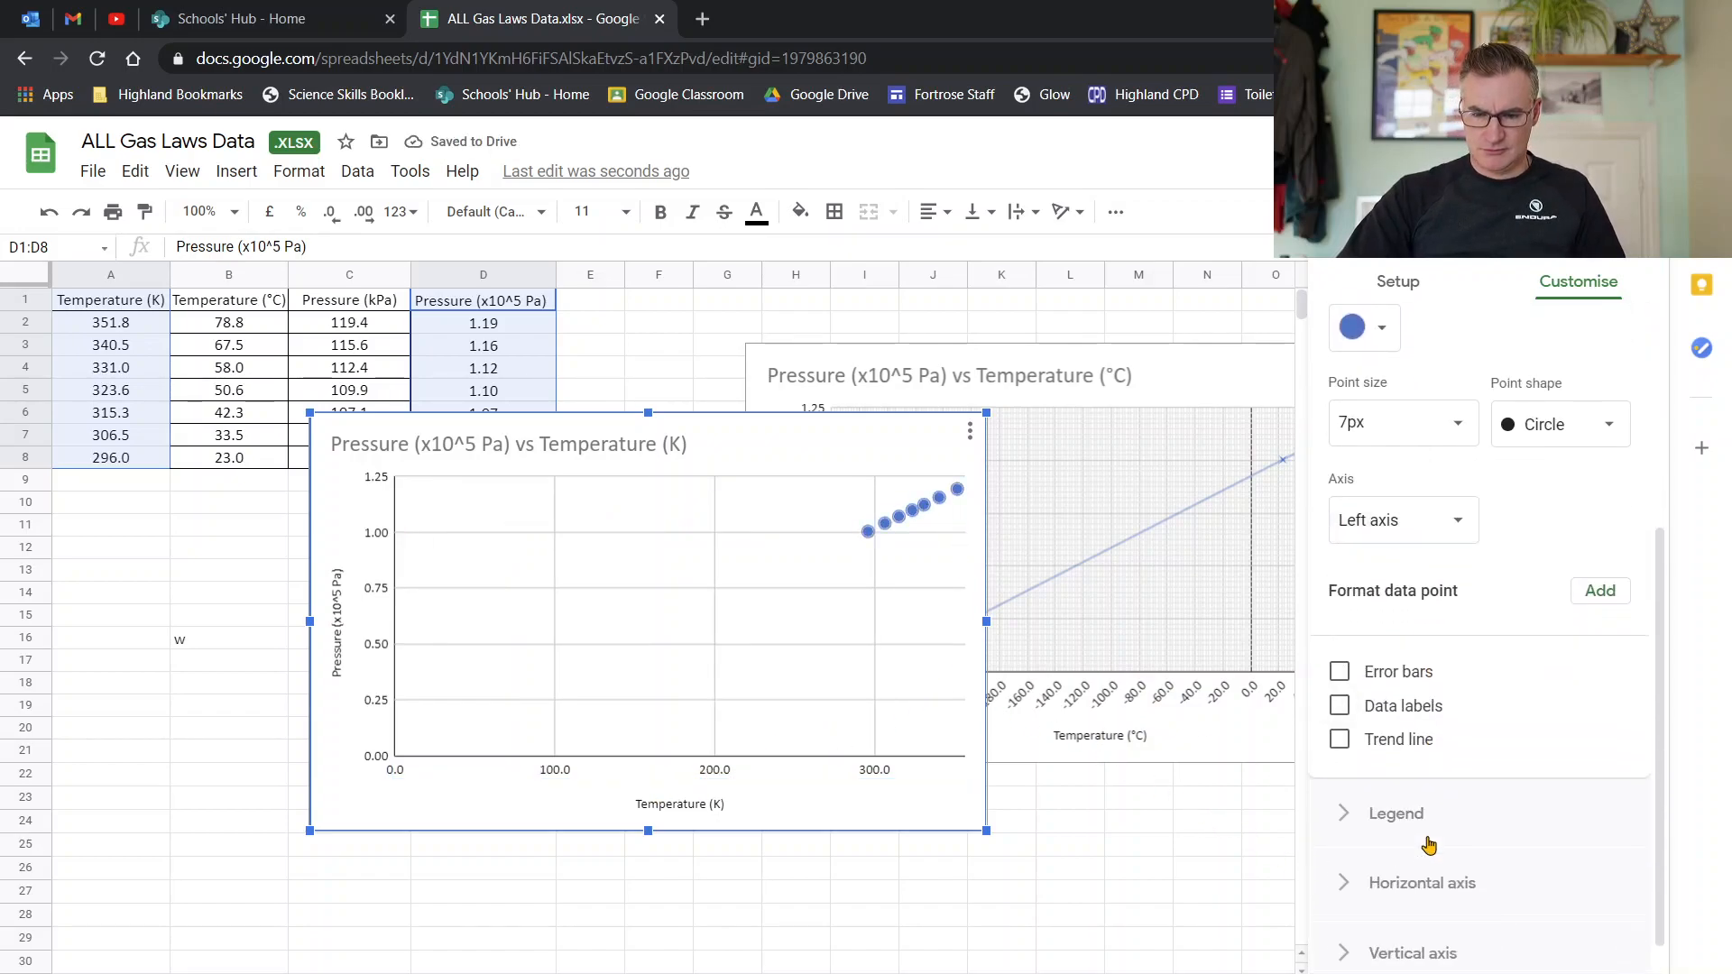
click(1341, 740)
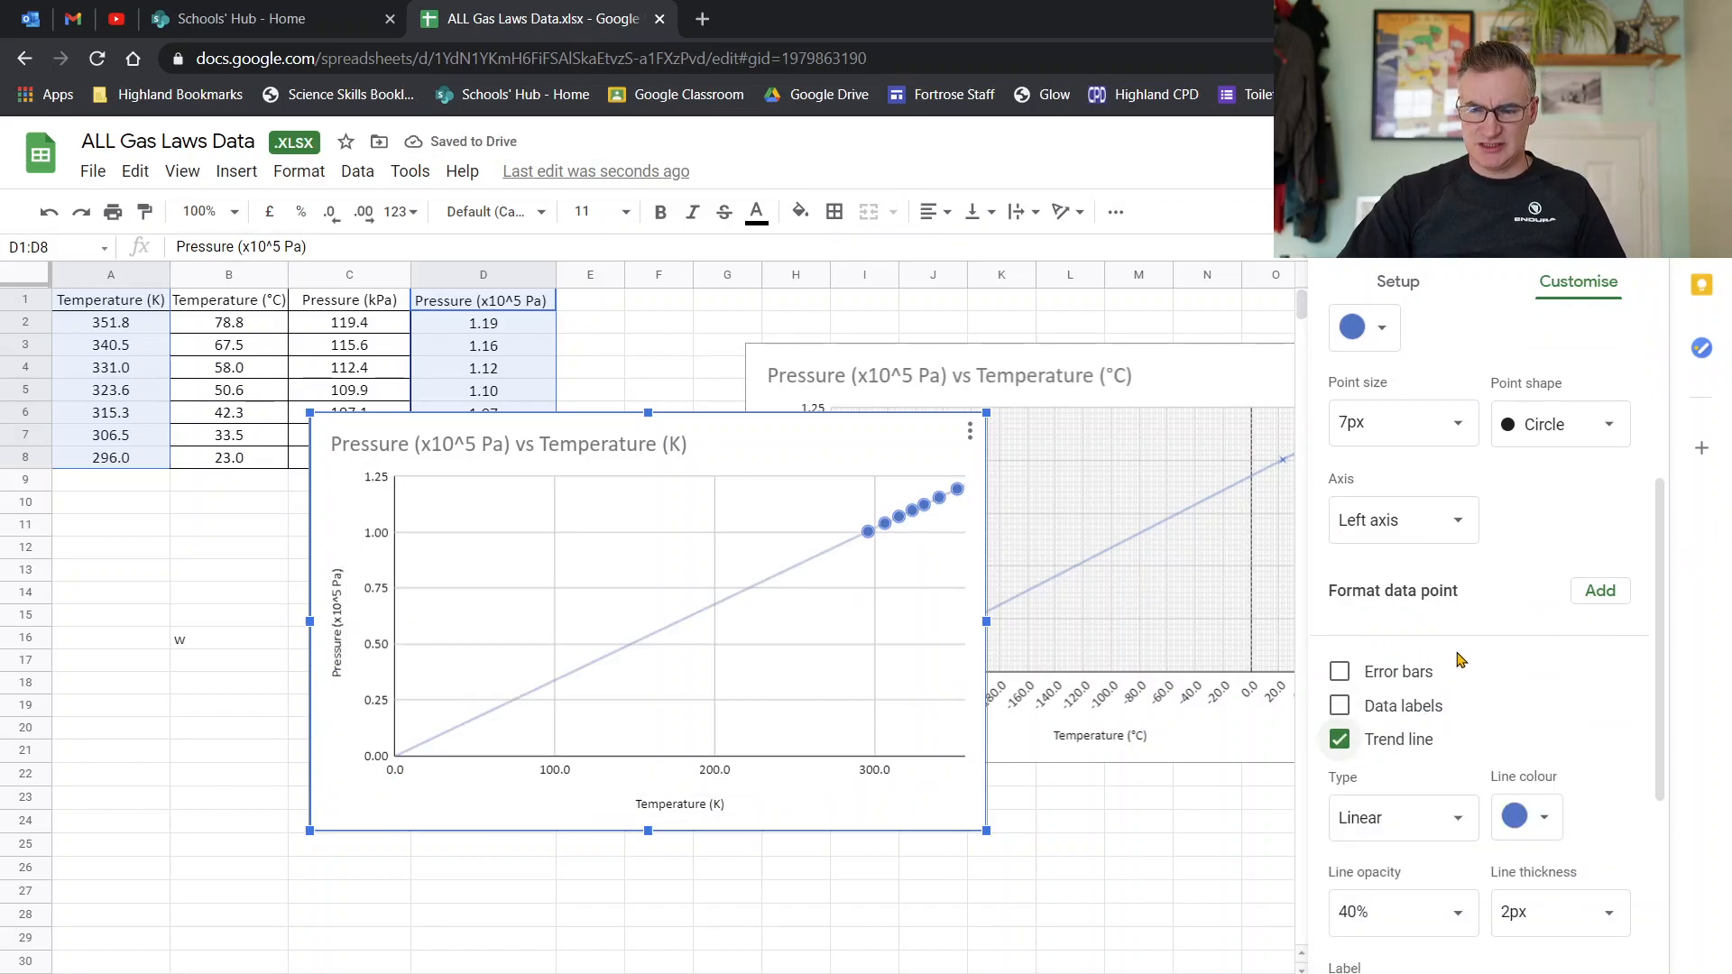
scroll(1462, 660, up, 4)
click(1543, 781)
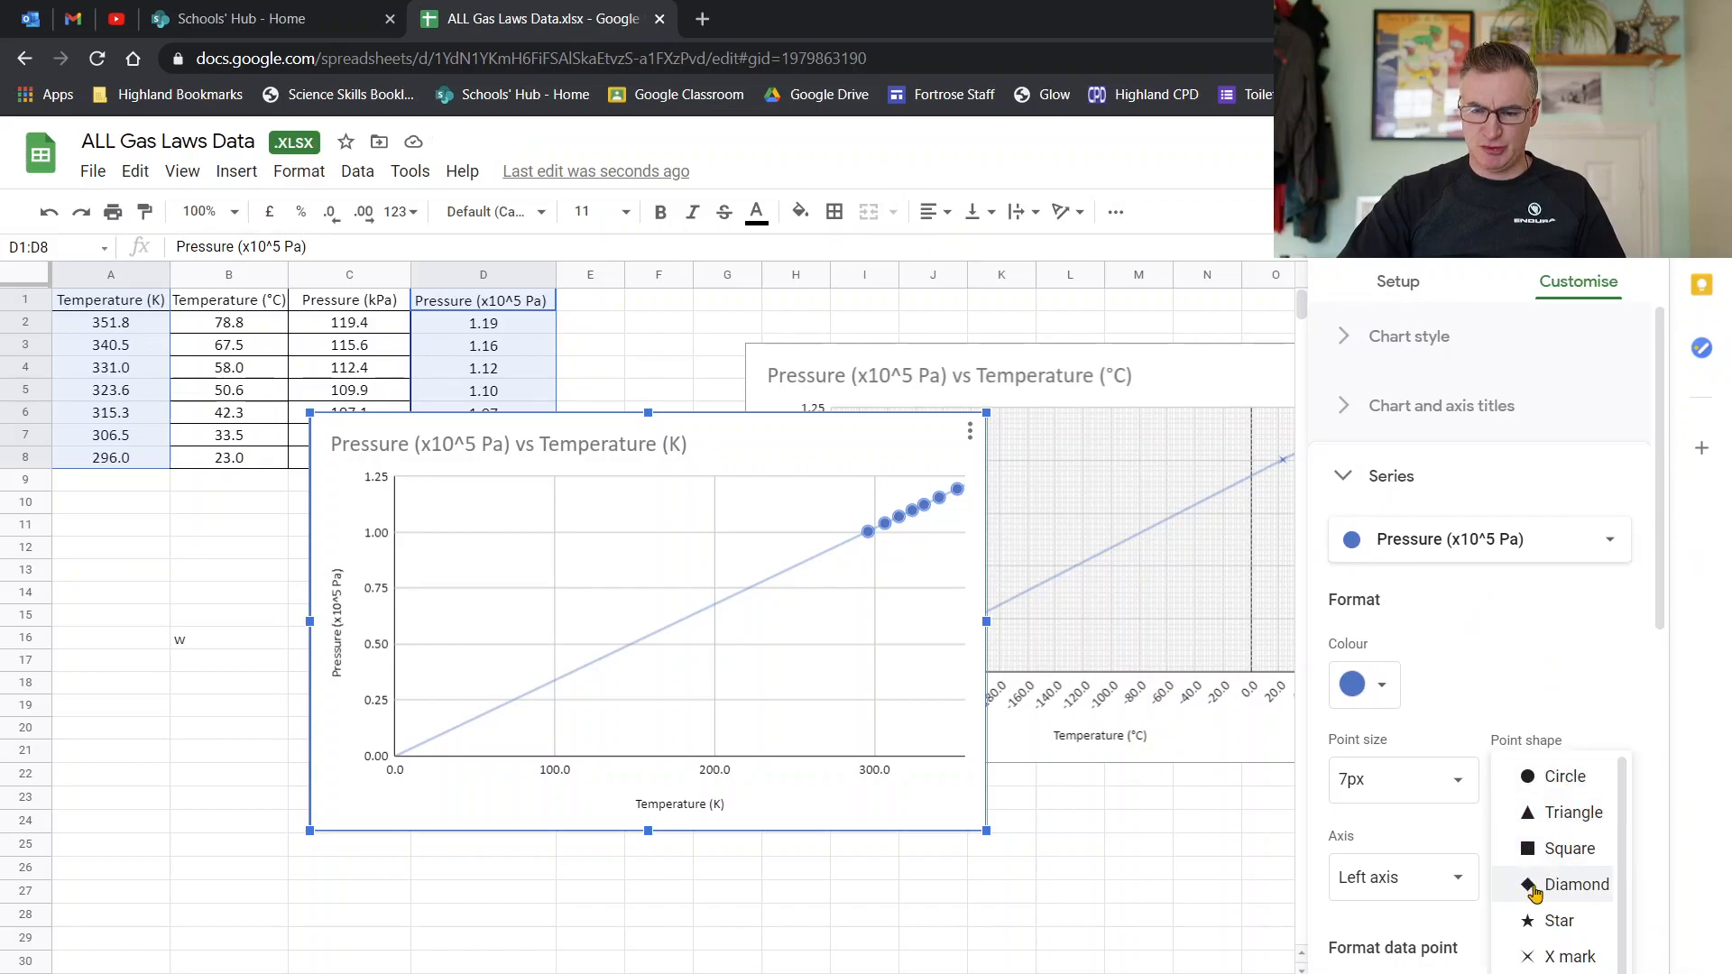
click(1536, 956)
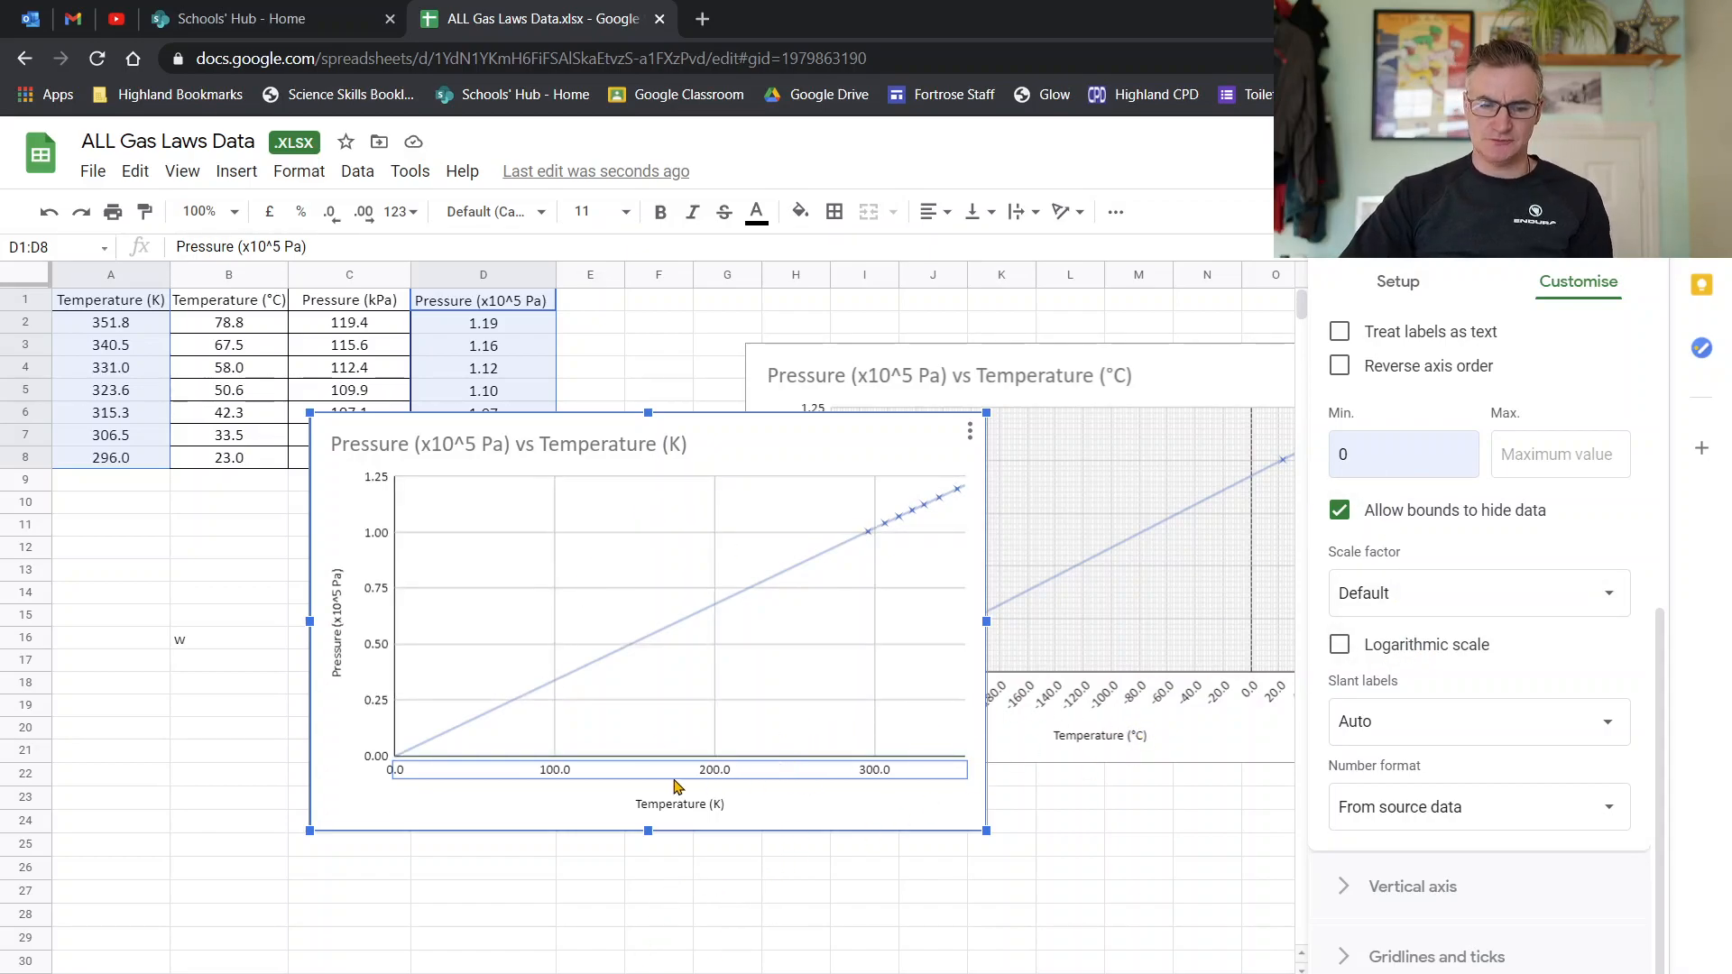
Add minor gridlines with a count of 9 to both the horizontal and vertical axes of the kelvin chart.
click(875, 574)
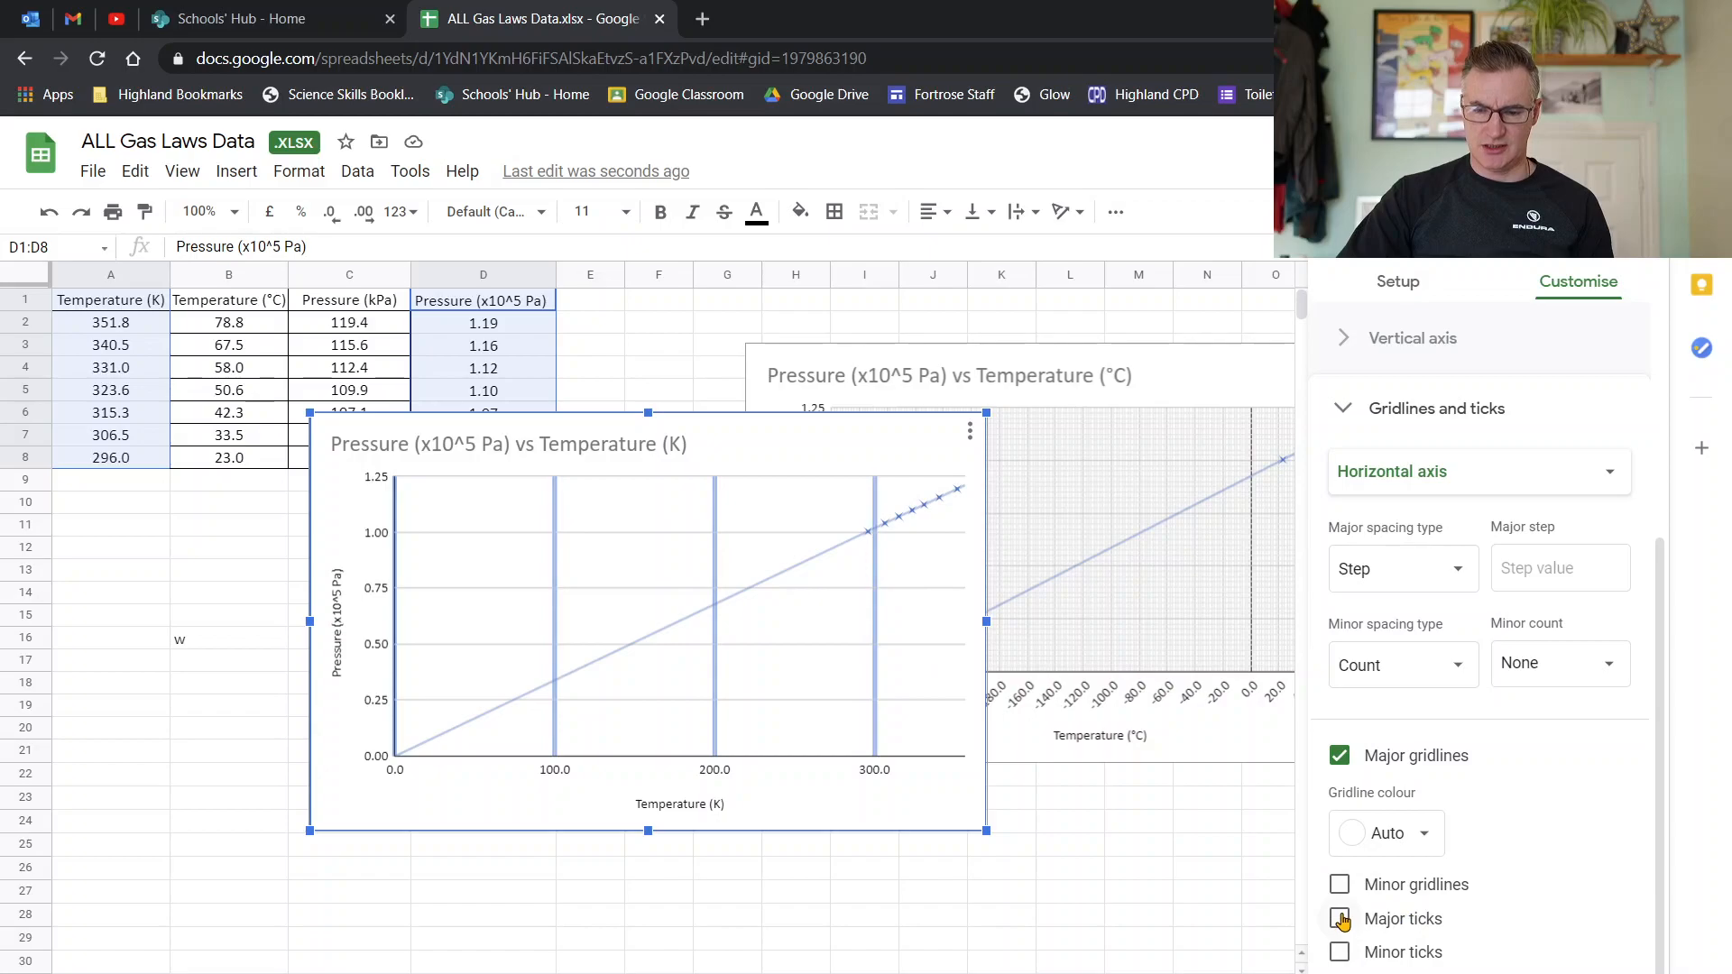
click(1544, 663)
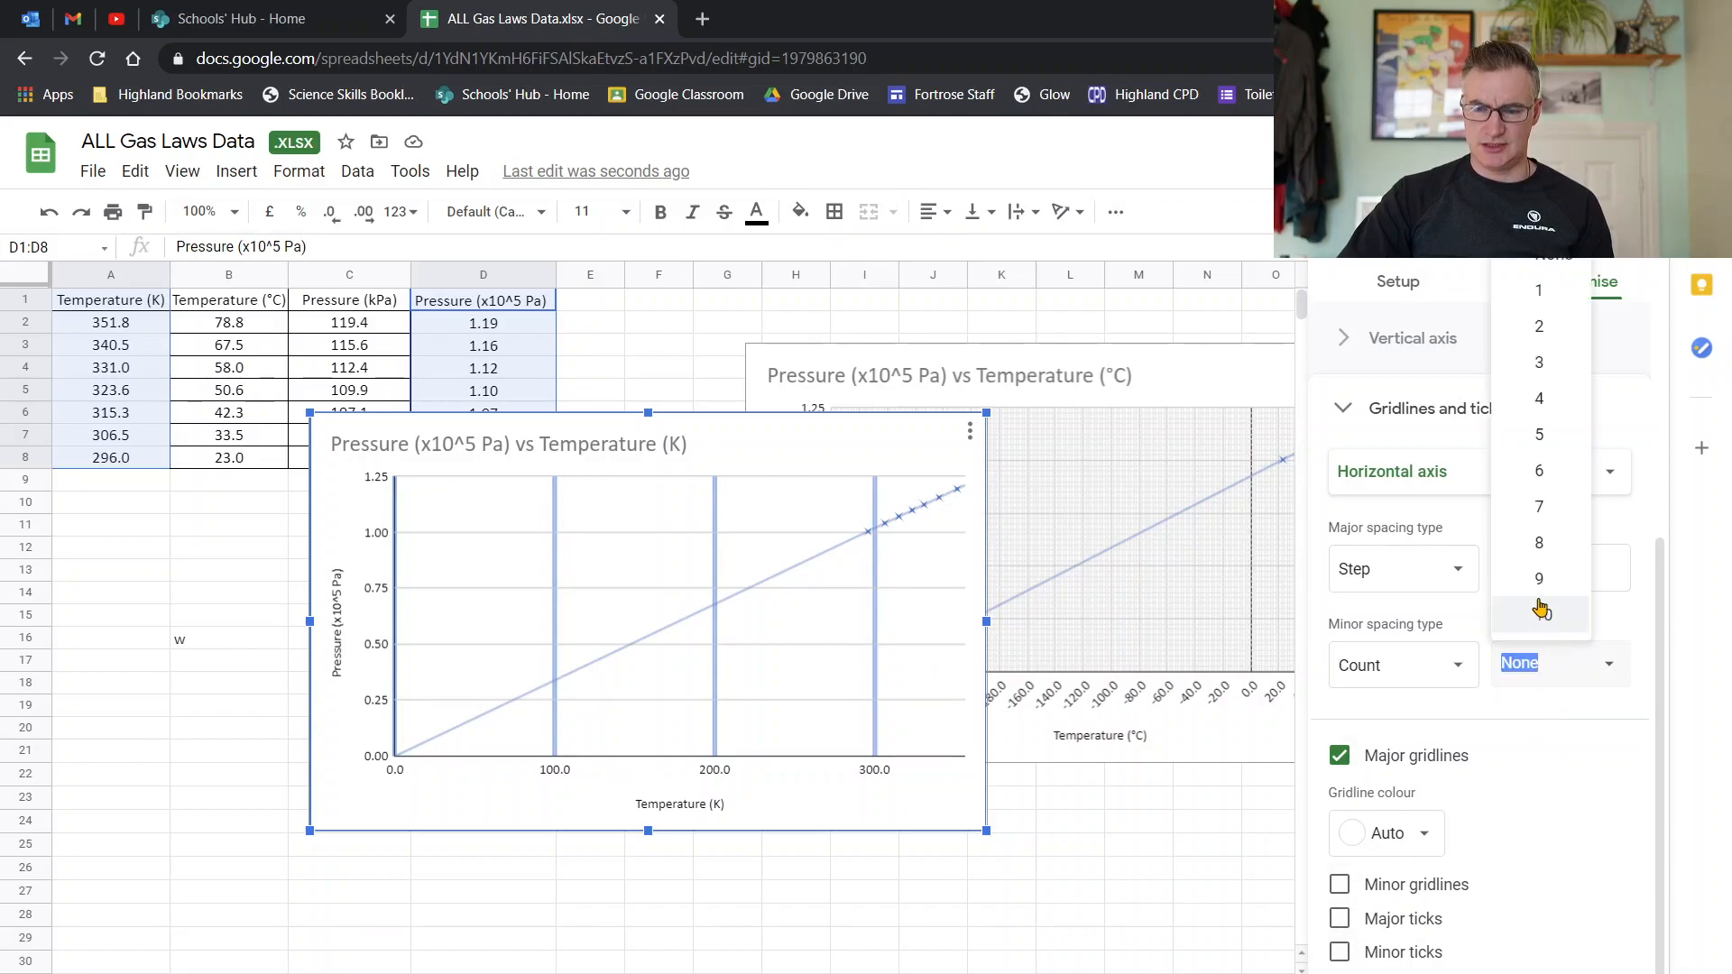
click(1502, 578)
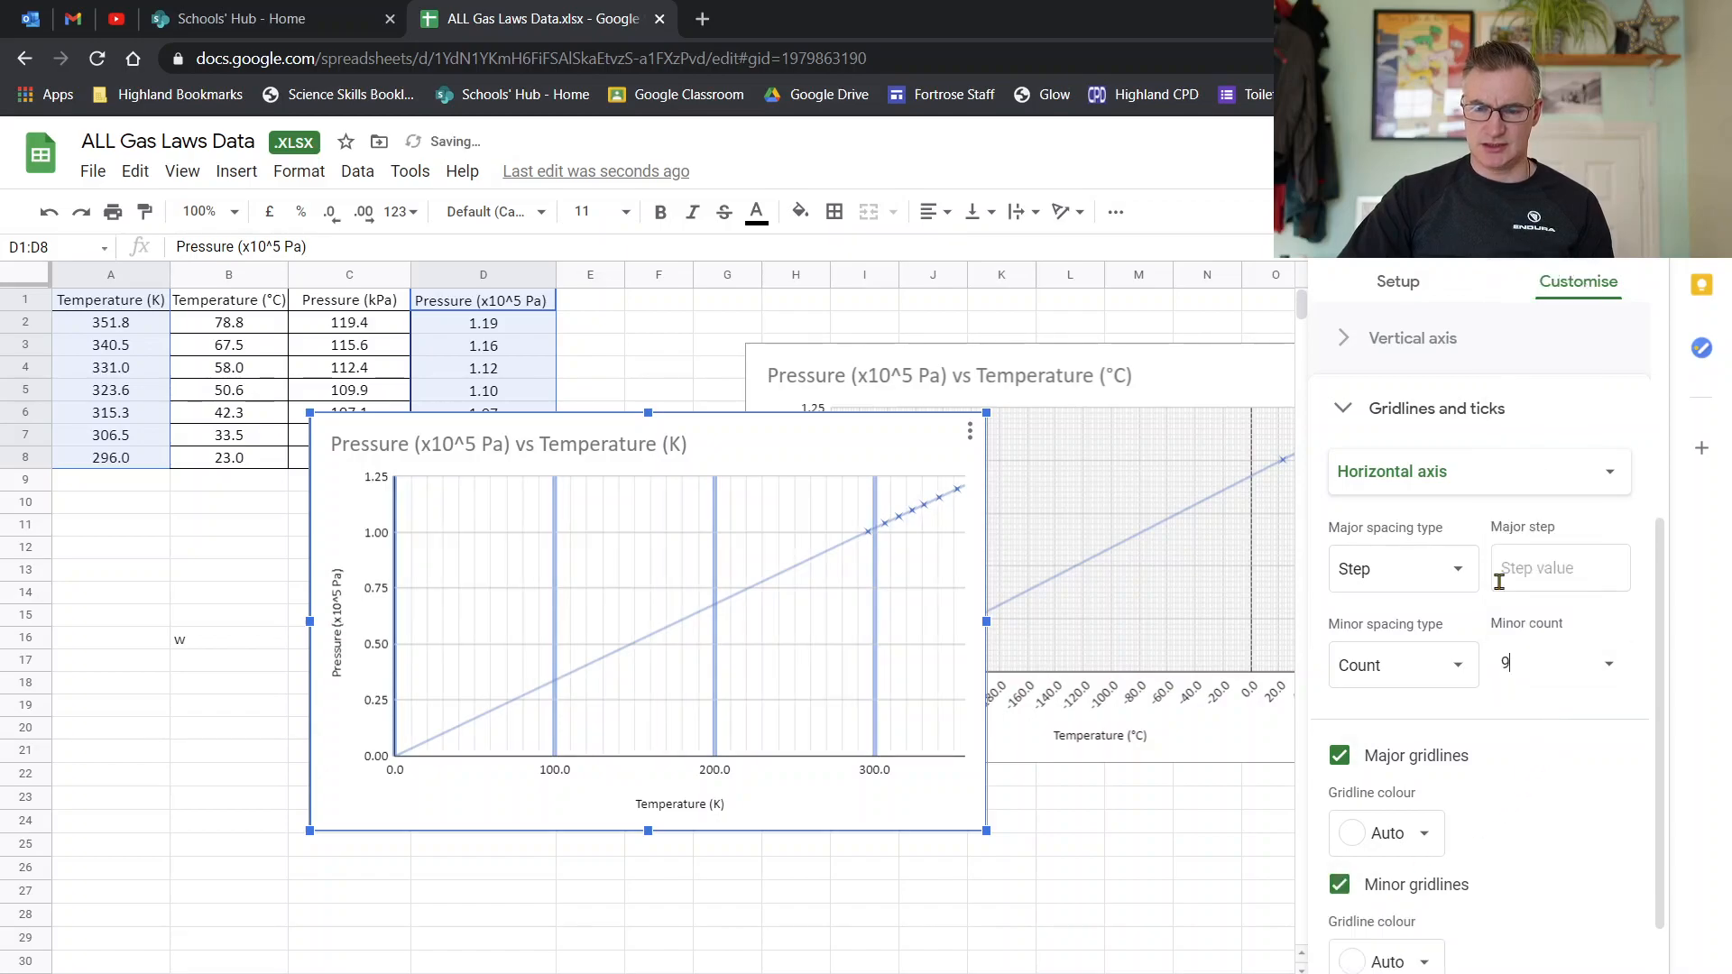
click(436, 645)
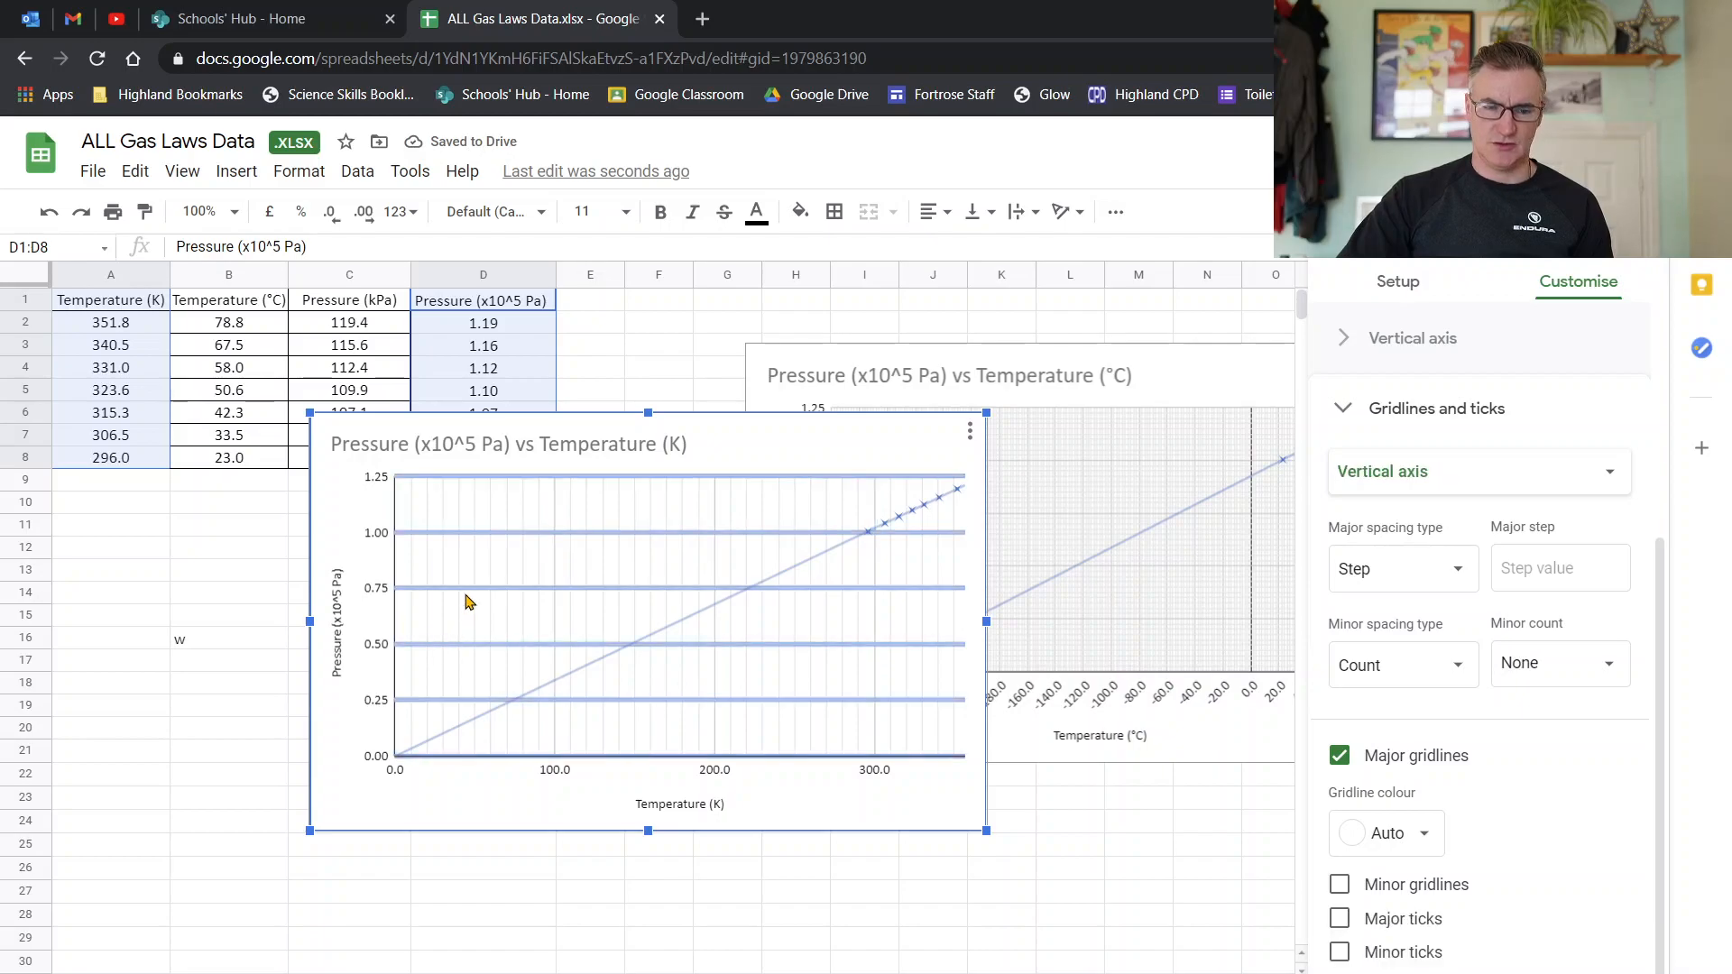
click(1564, 654)
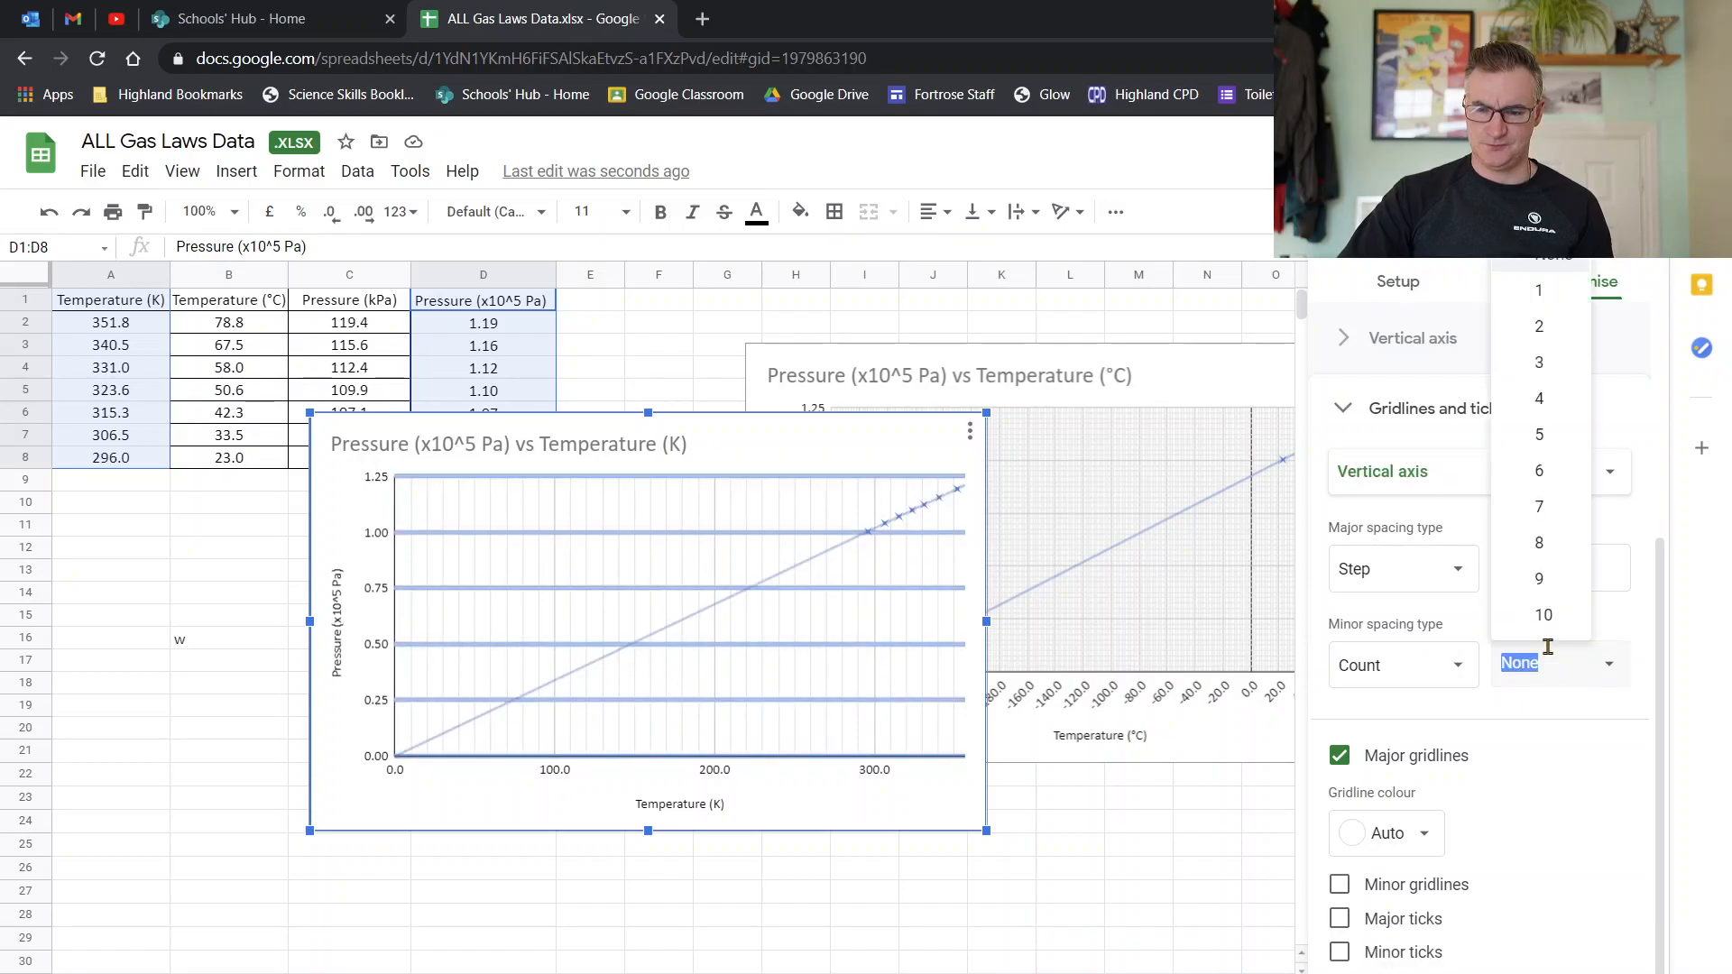
click(1545, 582)
Open the horizontal axis settings of the Pressure vs Temperature (K) chart.
click(836, 810)
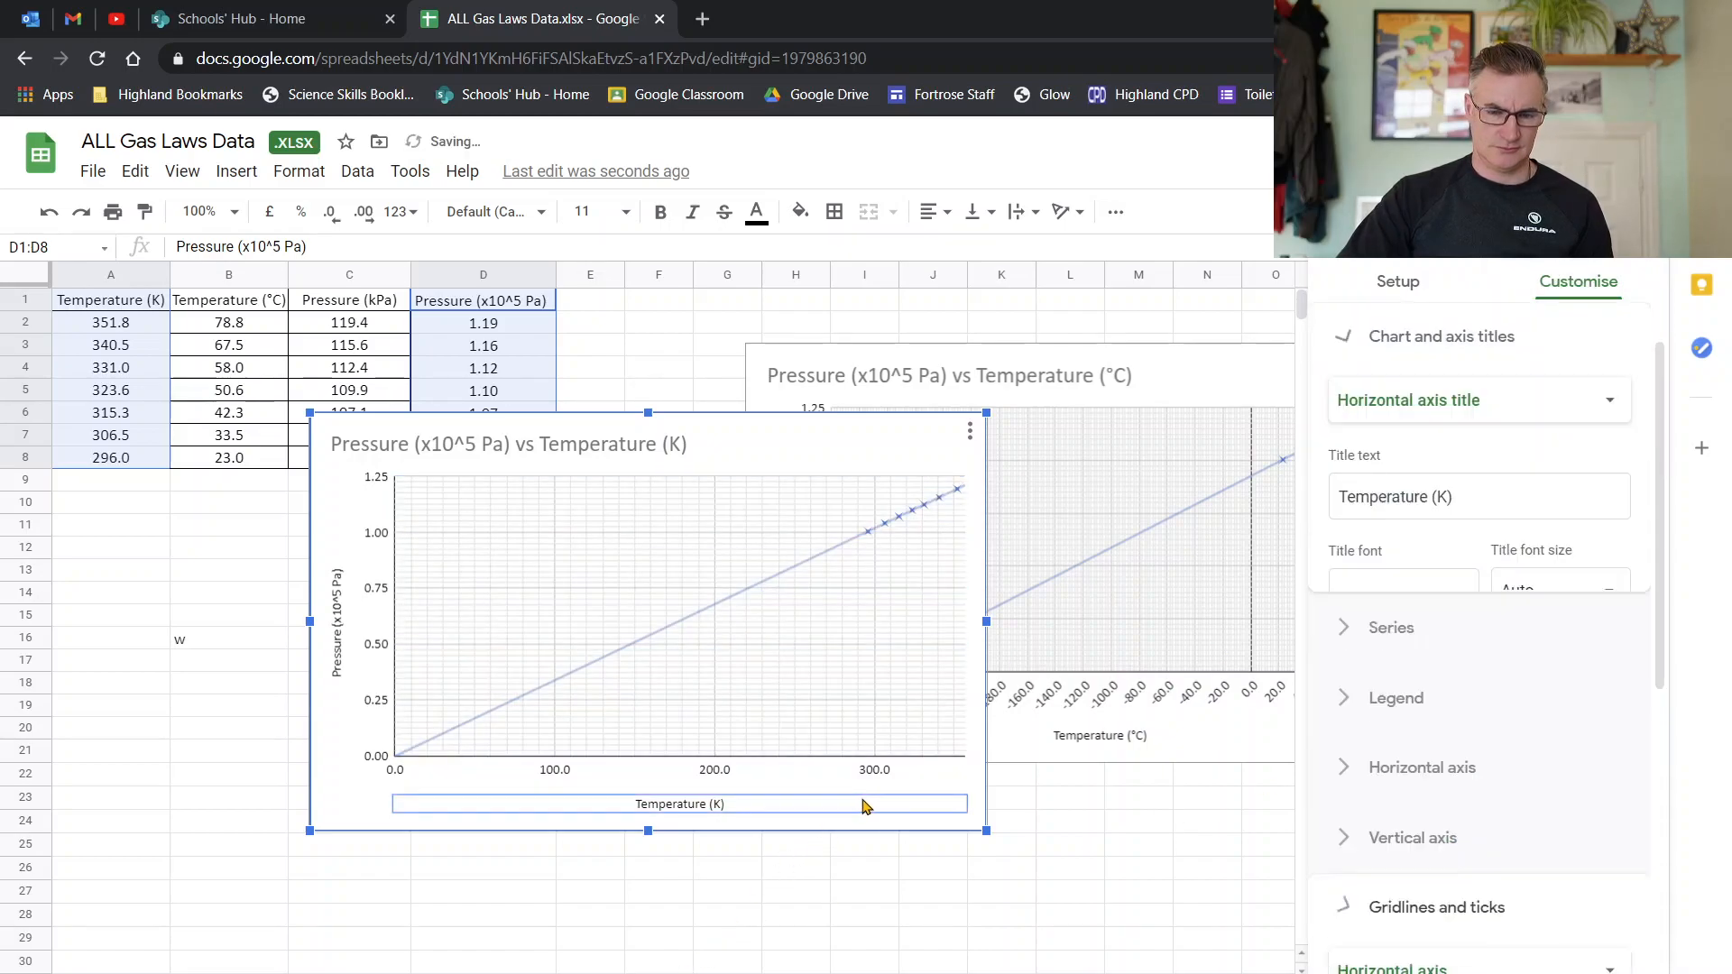
click(871, 770)
click(763, 434)
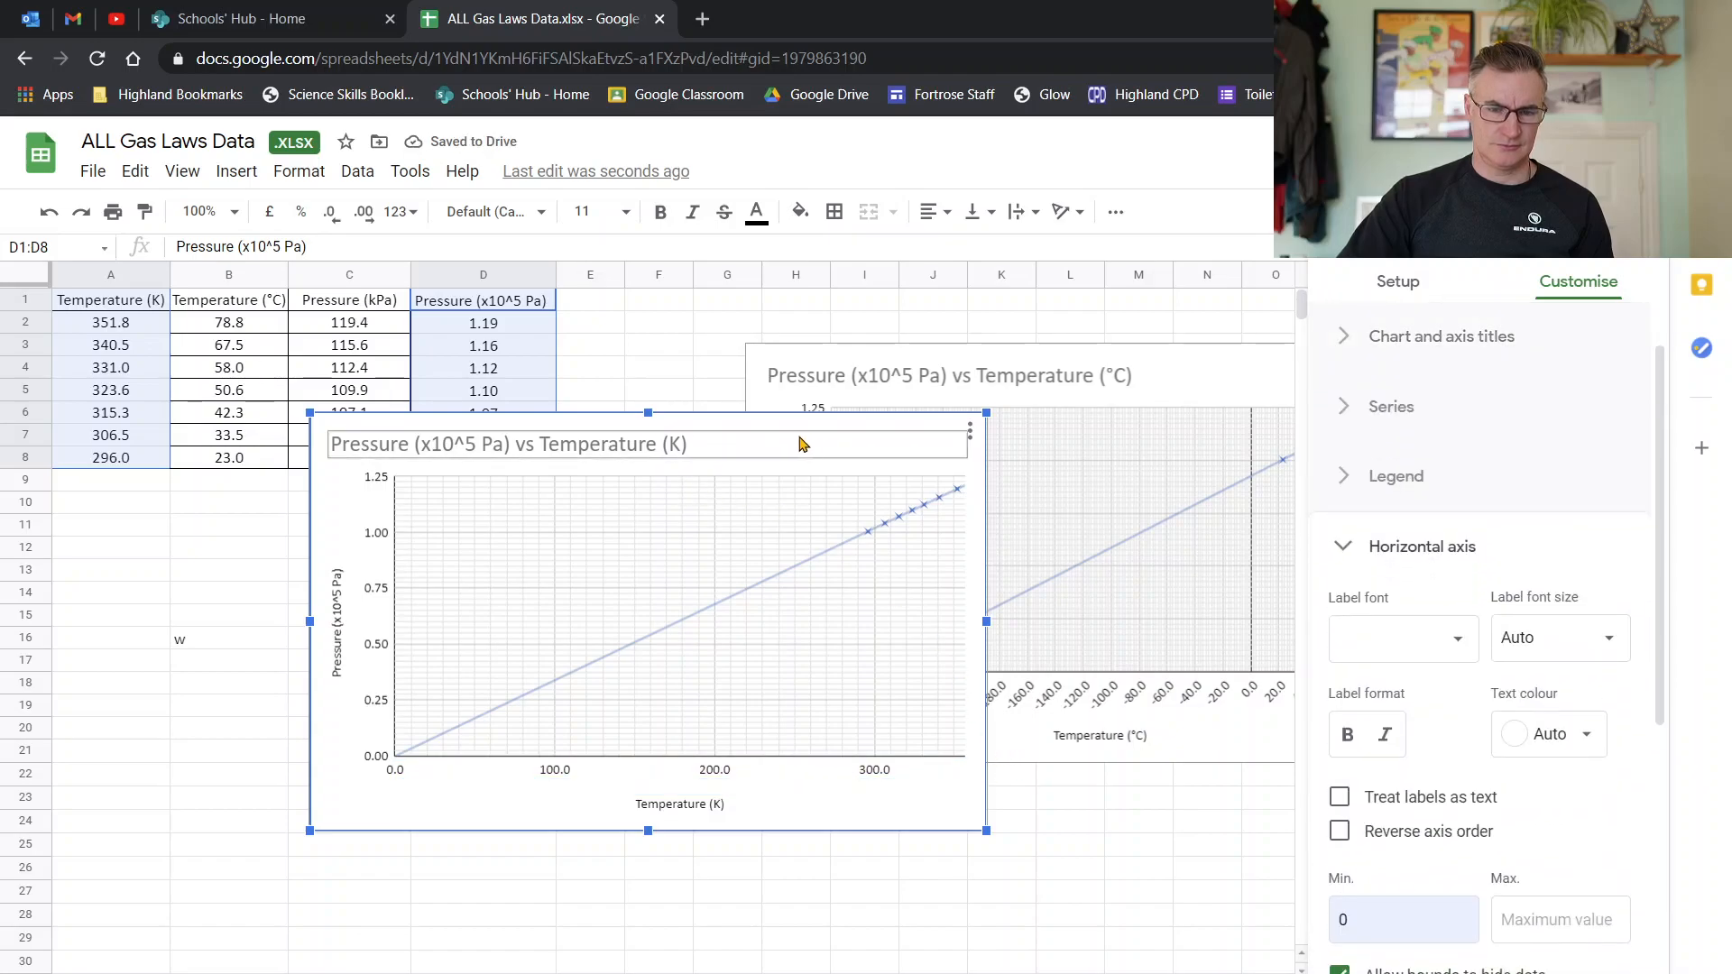